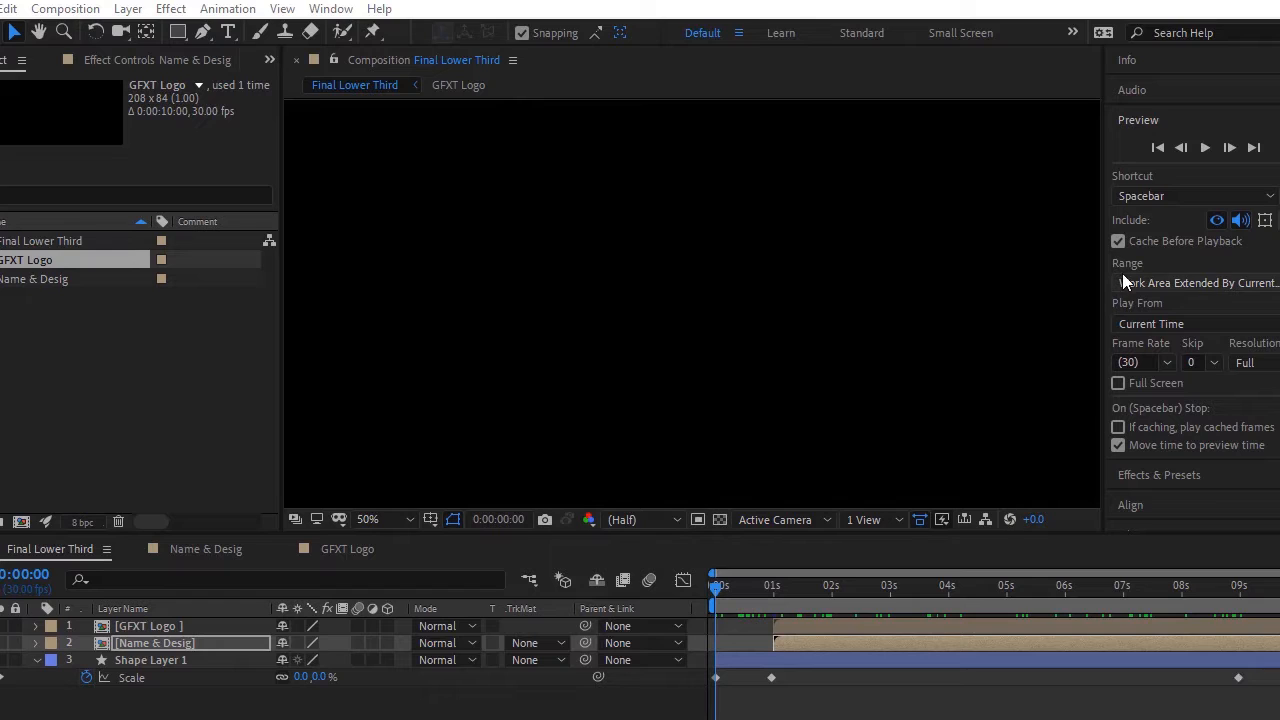
Preview the finished lower third animation and scrub through its intro and ending in the Final Lower Third composition
click(1205, 148)
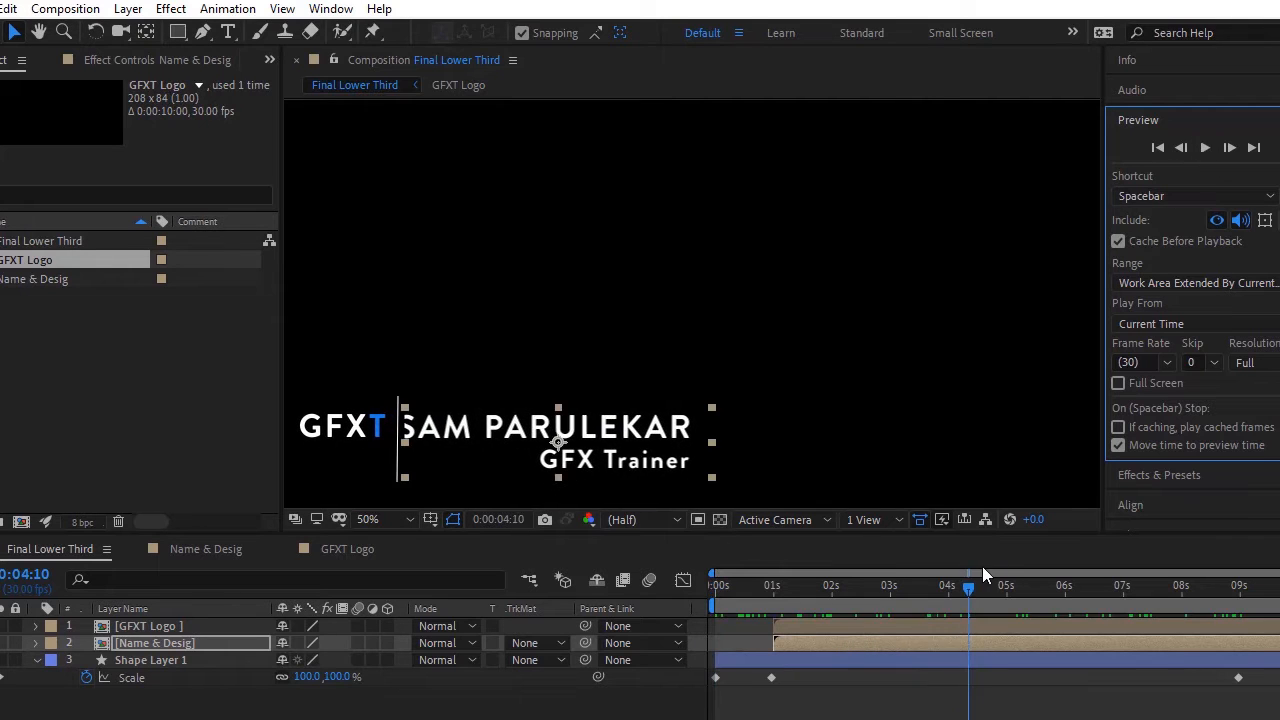
drag(967, 587, 775, 595)
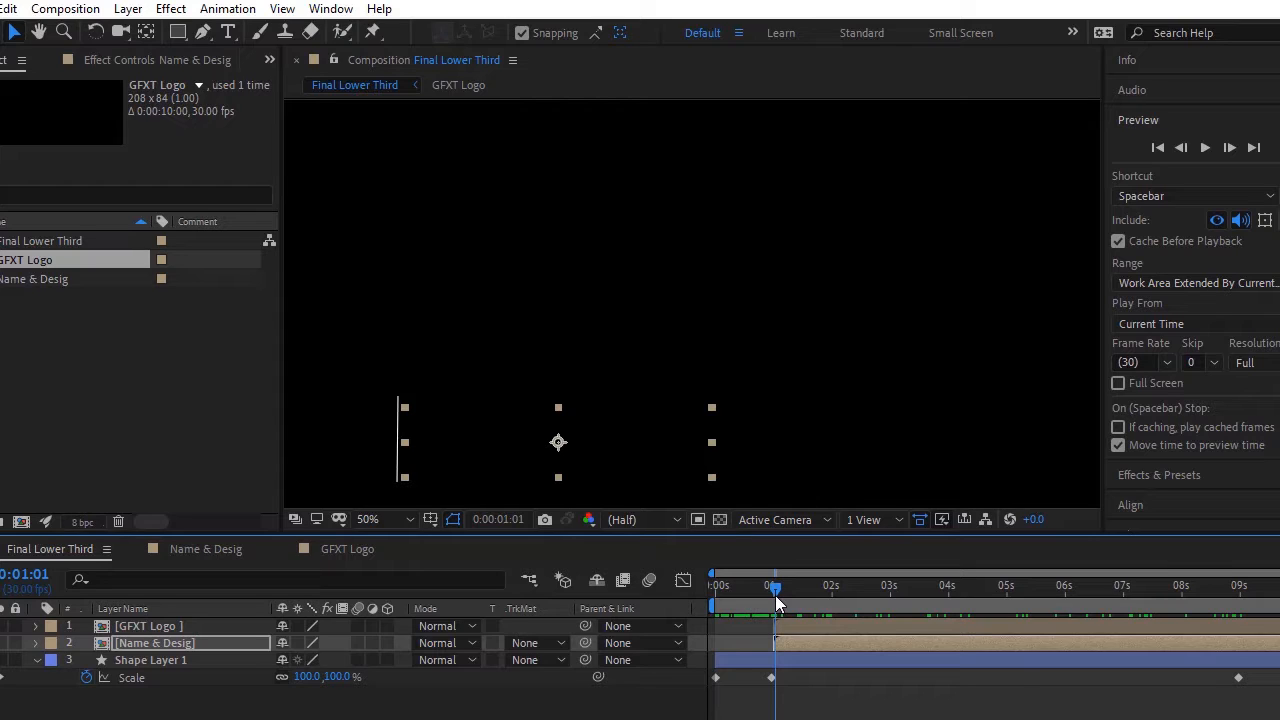
drag(776, 596, 1279, 590)
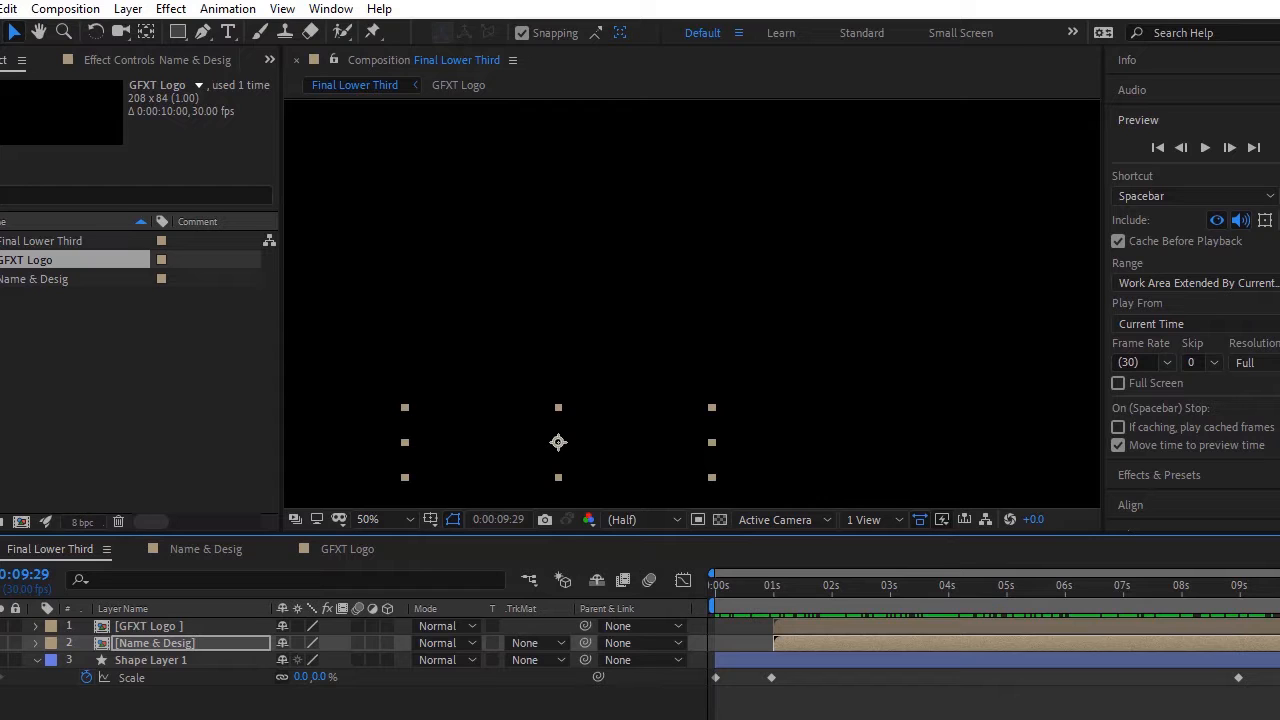
drag(1279, 590, 755, 604)
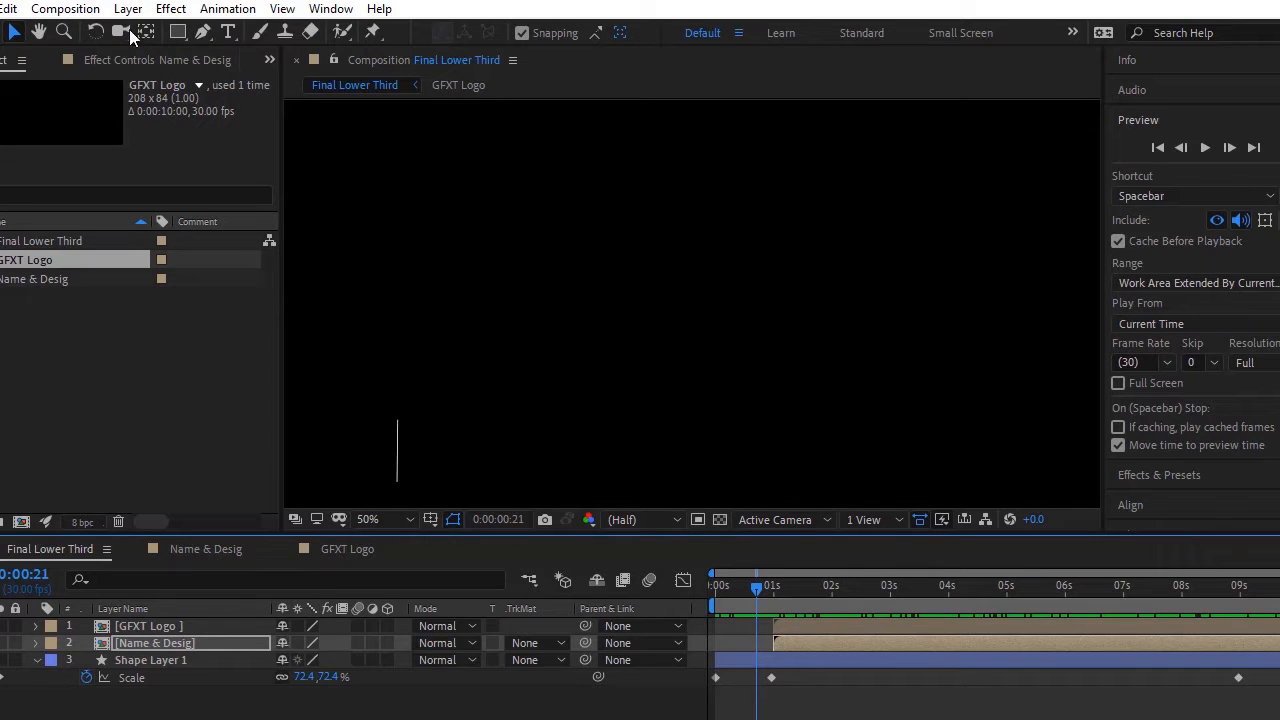
Close the Final Lower Third composition and the whole example project
click(0, 9)
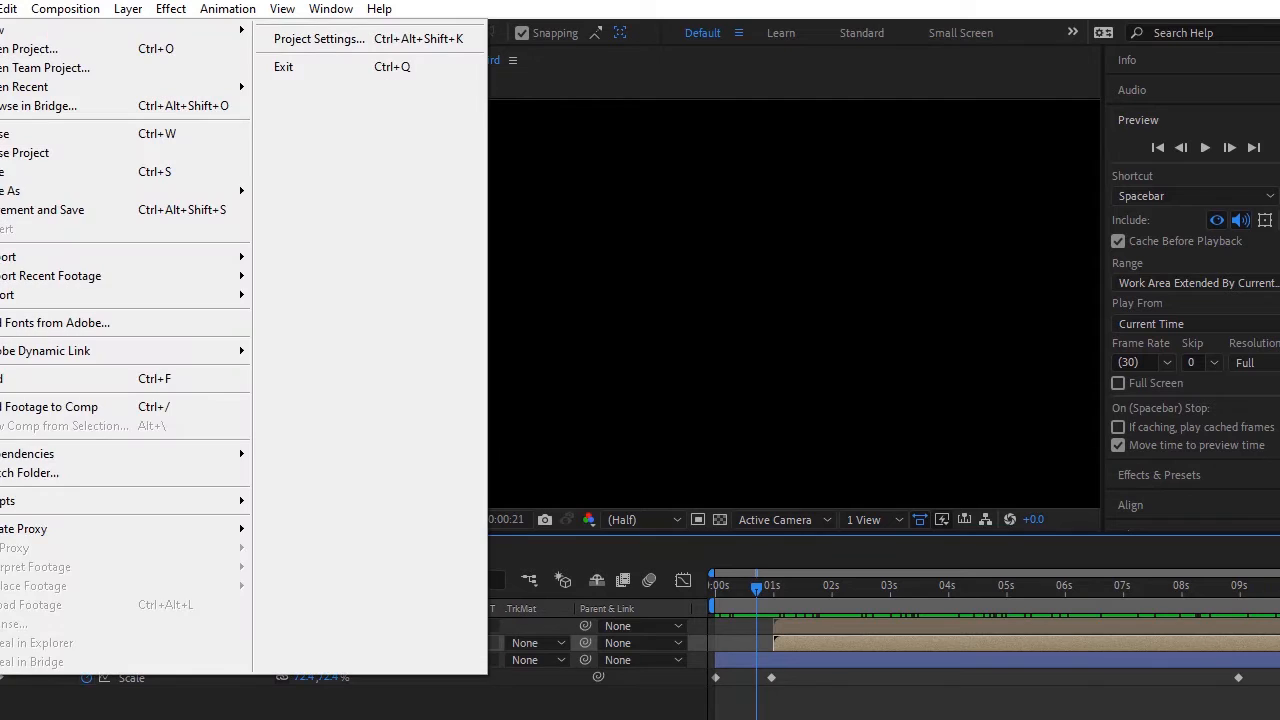
click(13, 135)
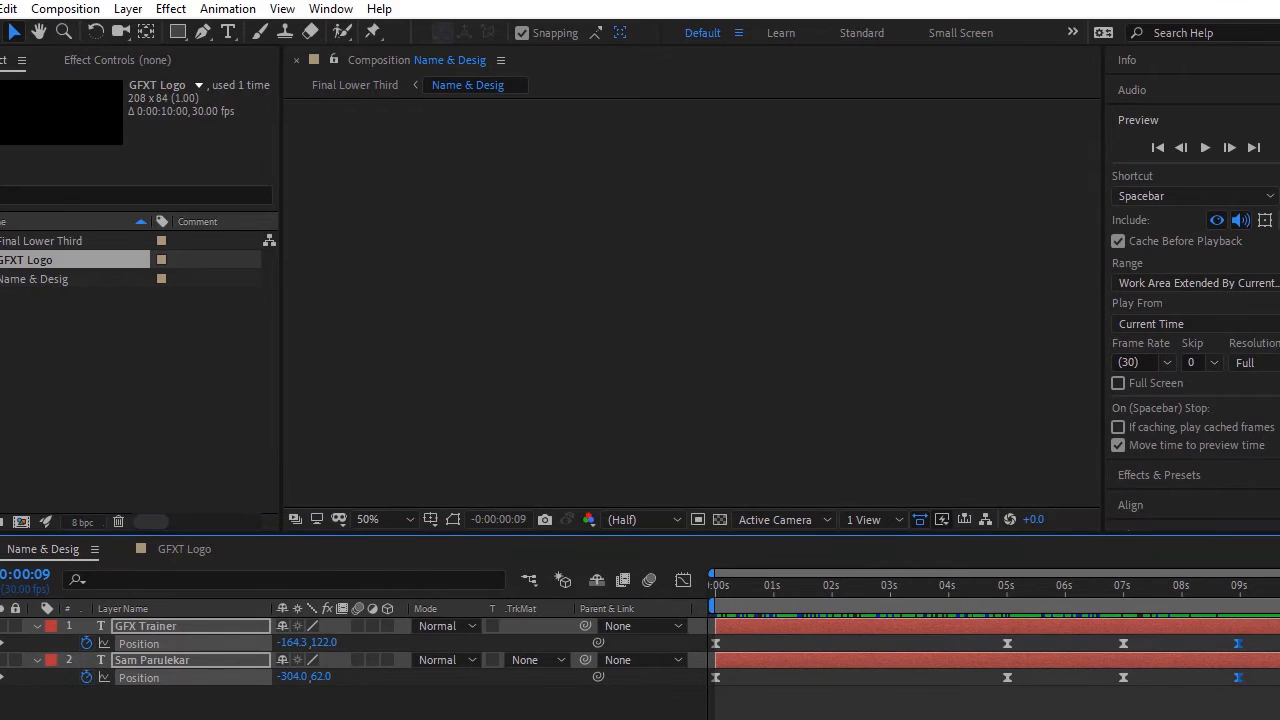
click(0, 9)
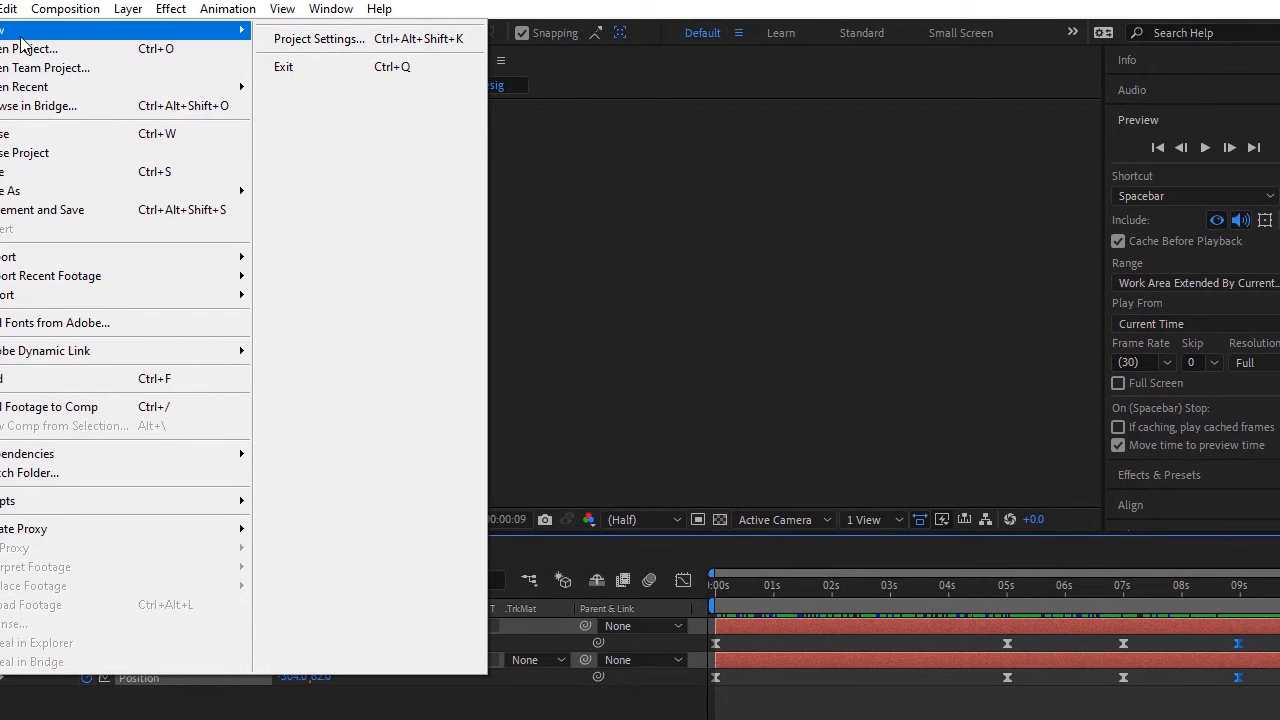
mouse_move(20, 37)
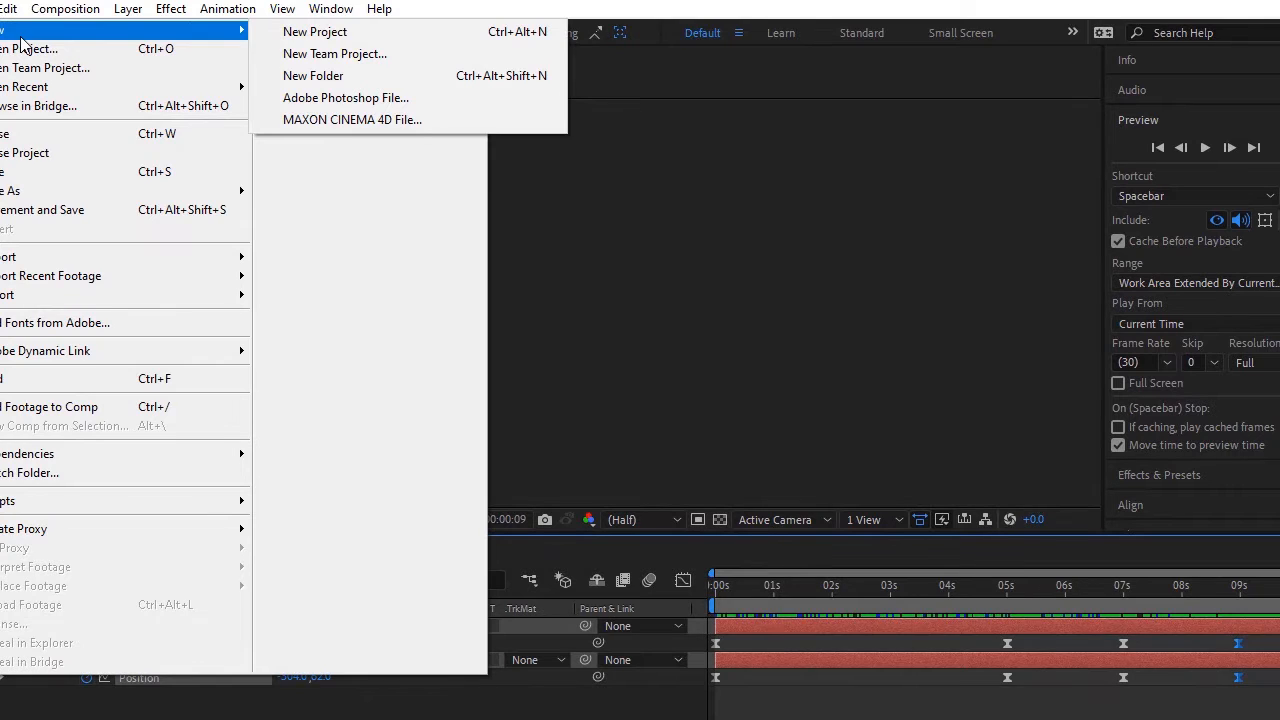
click(20, 152)
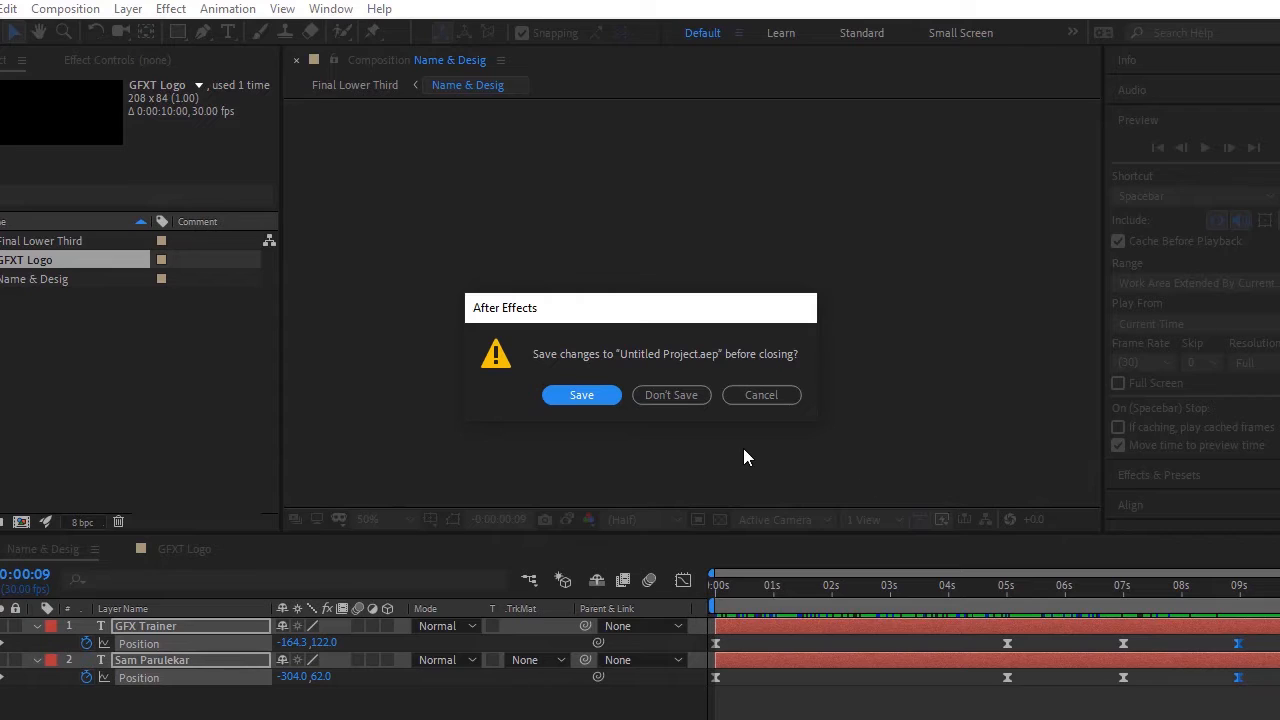
Save the closing project as "Lower Third" in the GFXTrainer\2 Lower Third folder on Local Disk (E:)
click(590, 394)
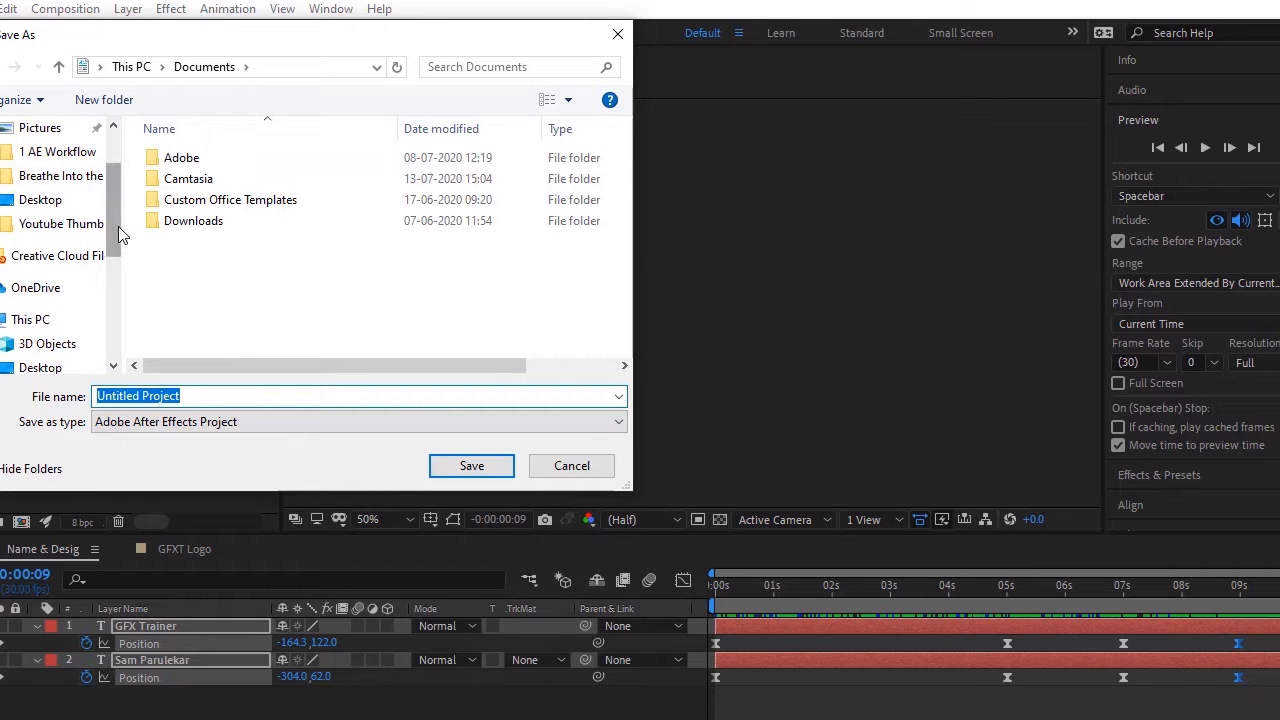
drag(115, 230, 108, 362)
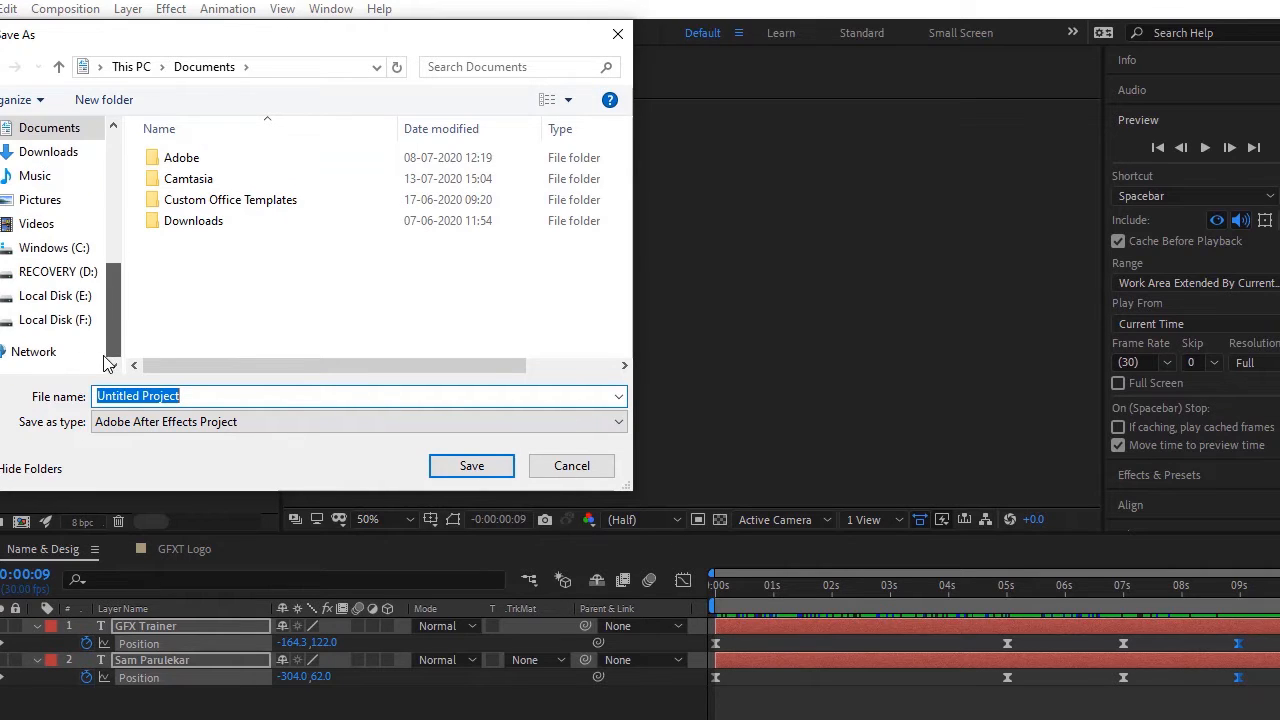
click(55, 295)
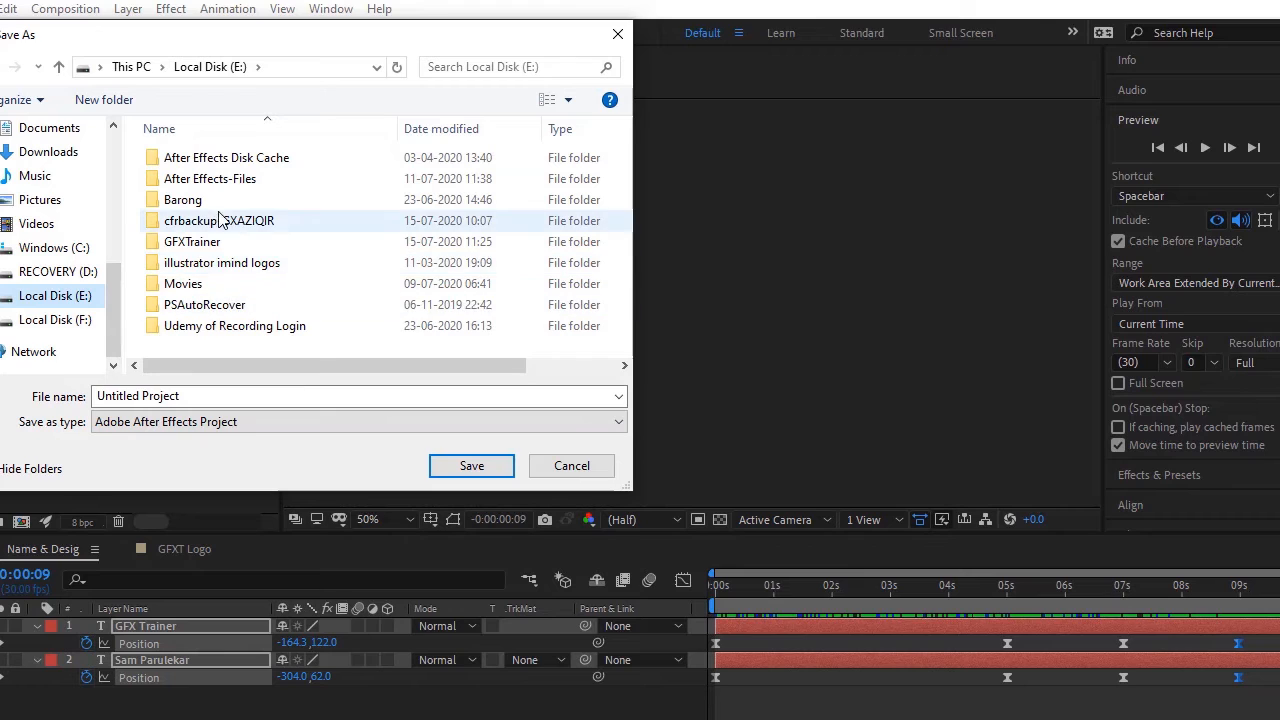
double_click(205, 242)
double_click(210, 180)
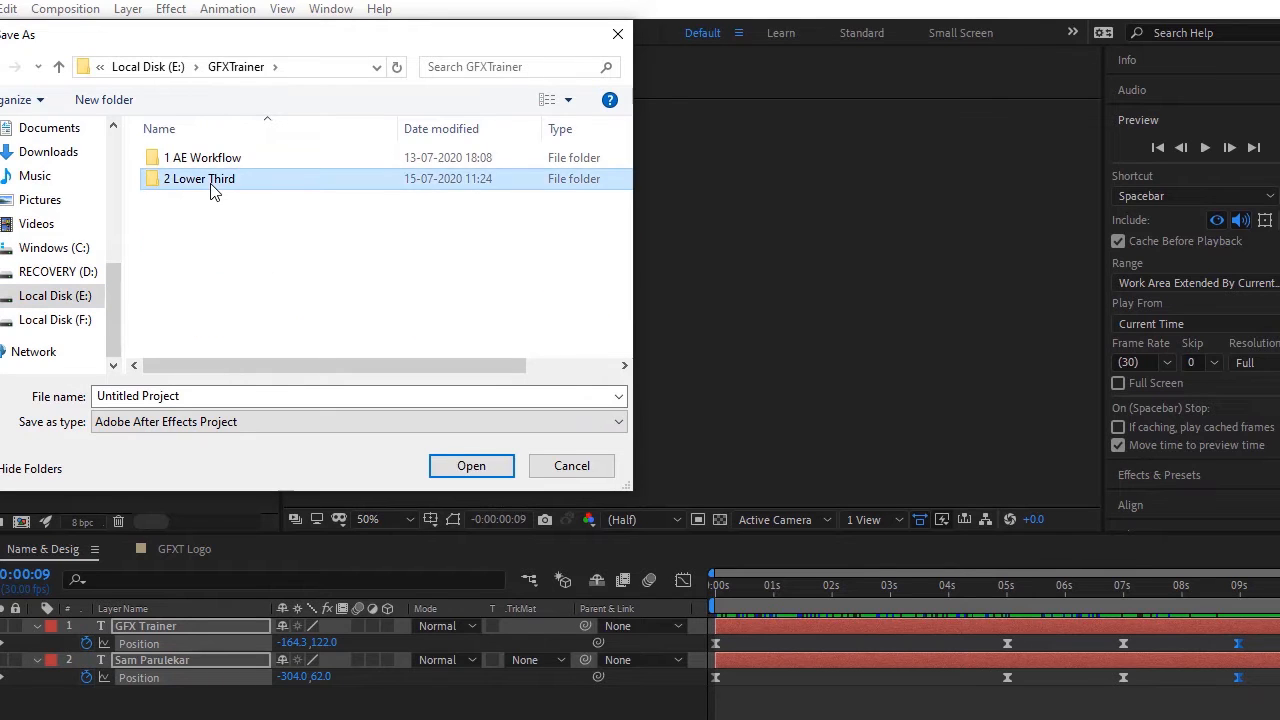
click(215, 393)
text(Lower)
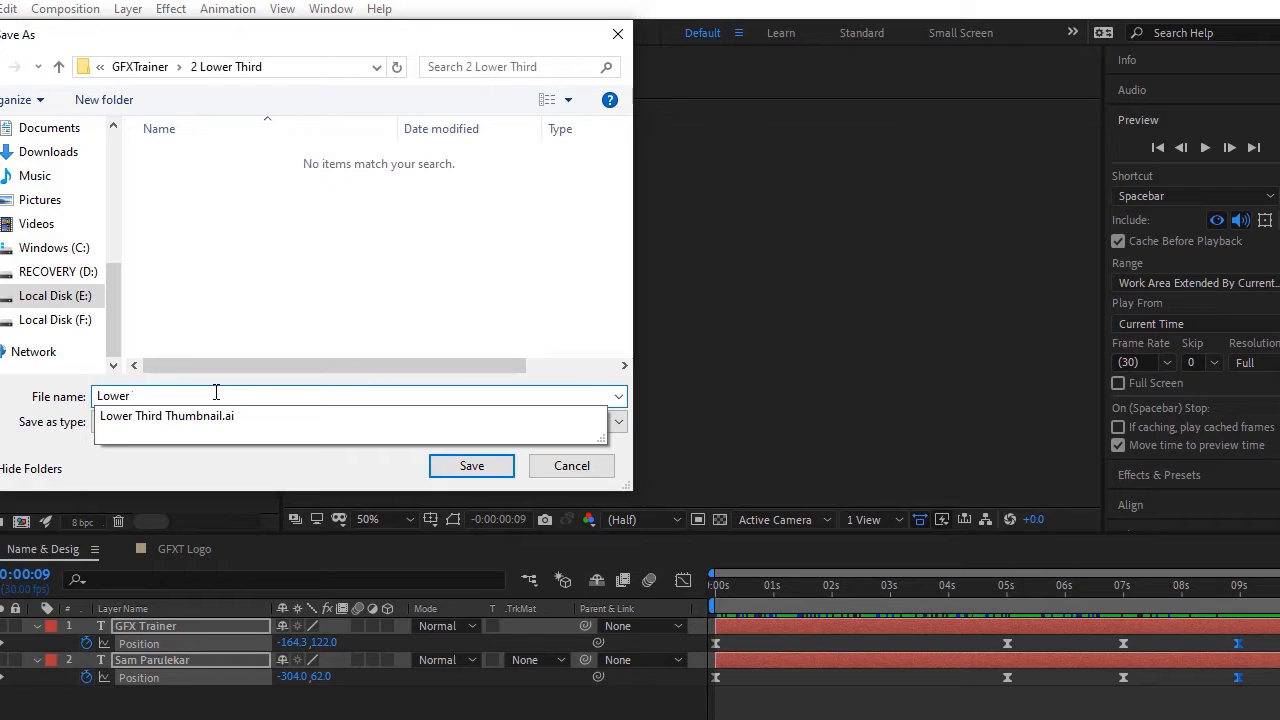
text( THir)
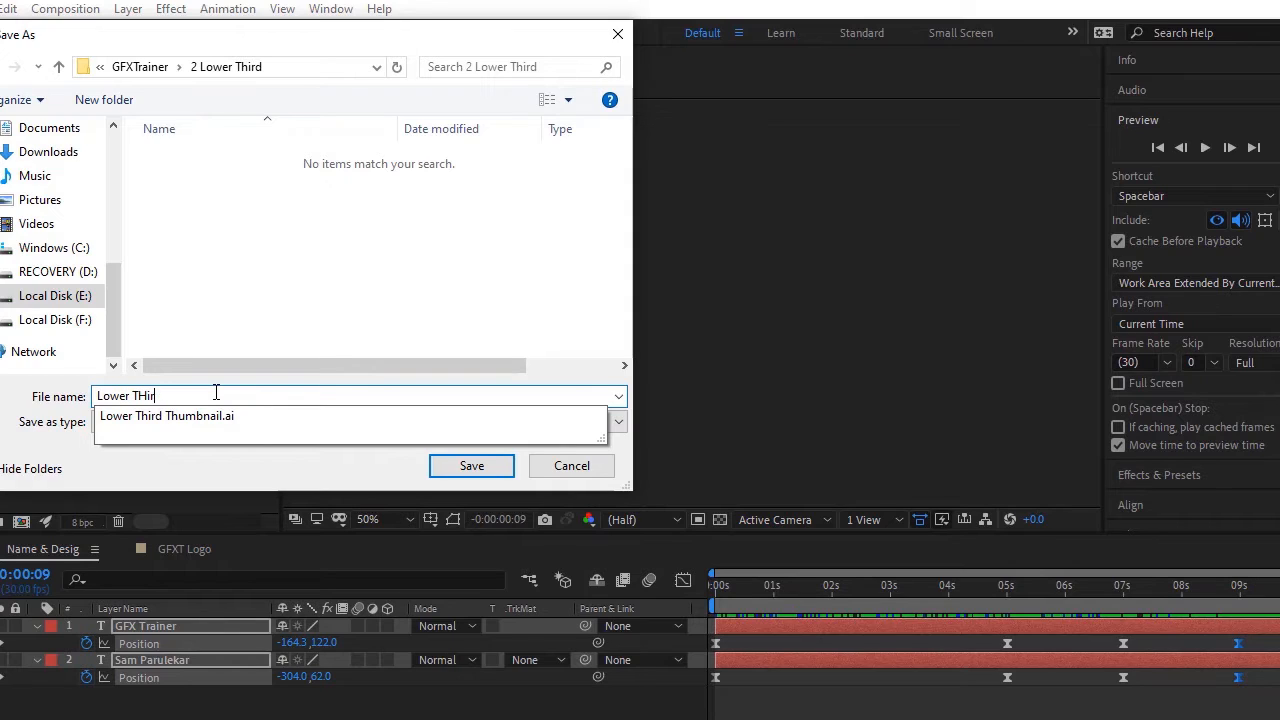
key(BackSpace)
key(BackSpace)
key(BackSpace)
text(hird)
key(Return)
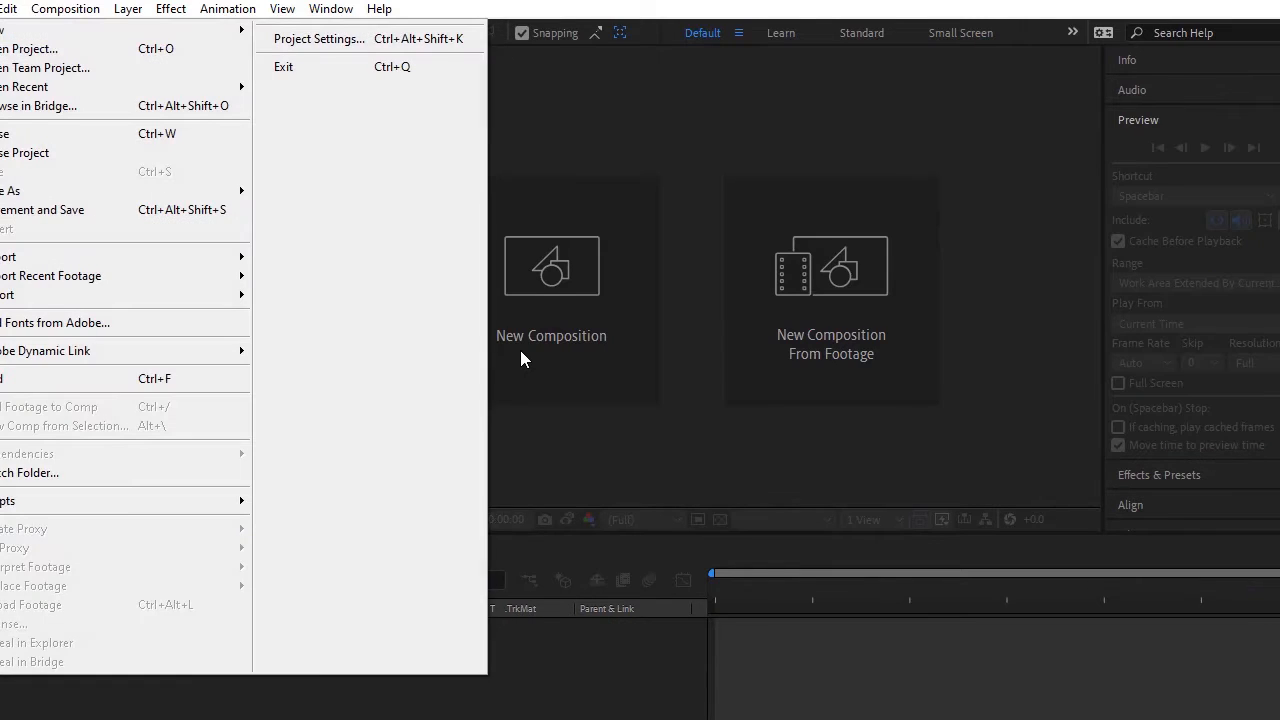
Create a new 1920 x 1080, 30 fps, 10-second composition named "Final Lower Third"
click(652, 152)
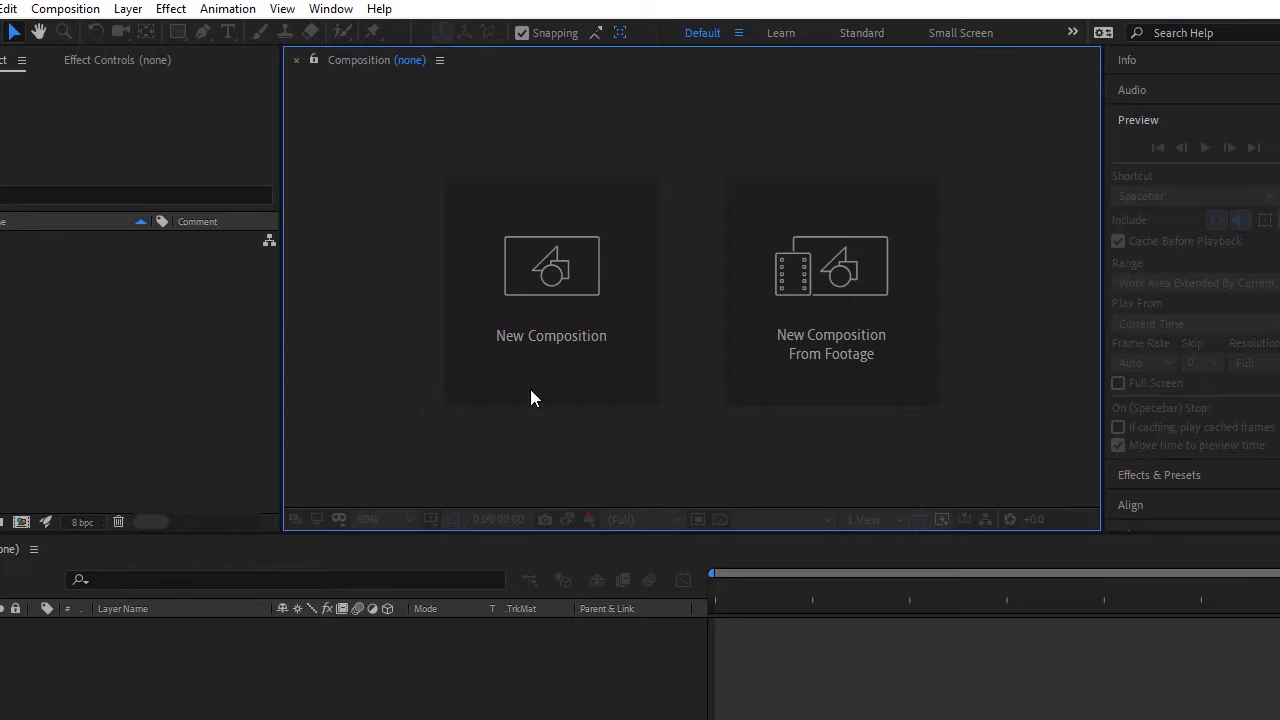
click(546, 273)
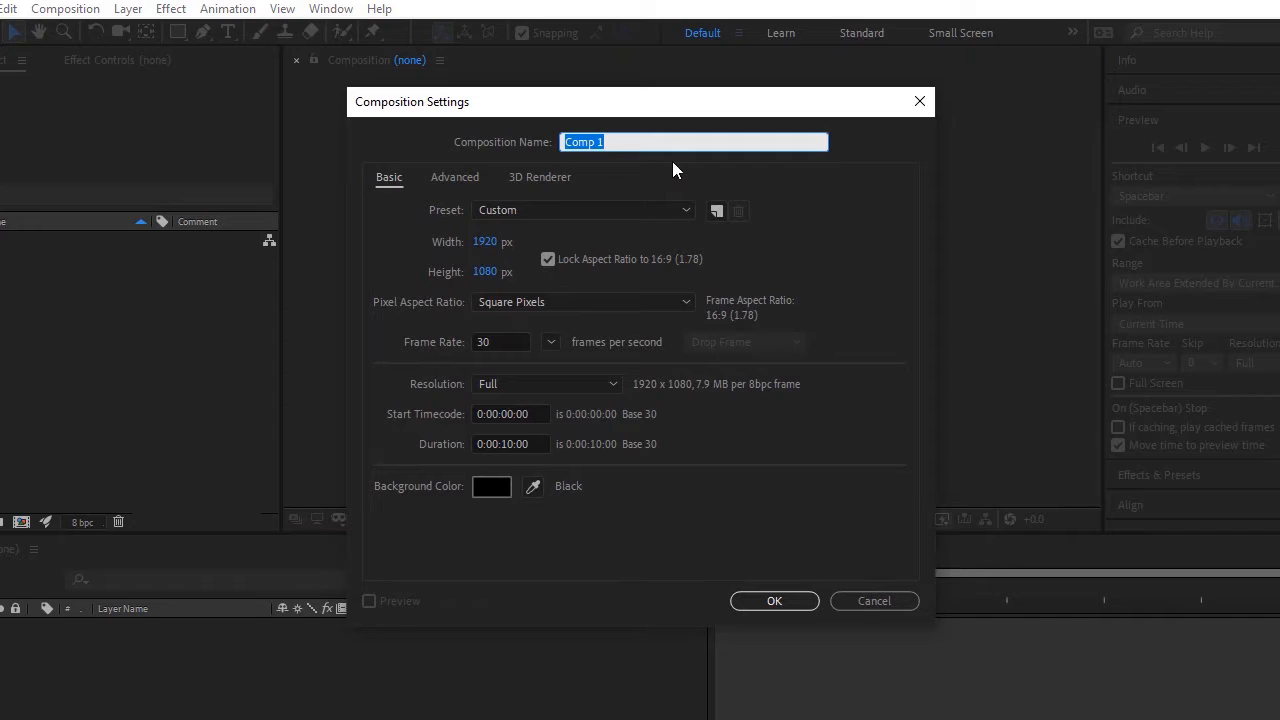
text(Final Lower Third)
click(777, 601)
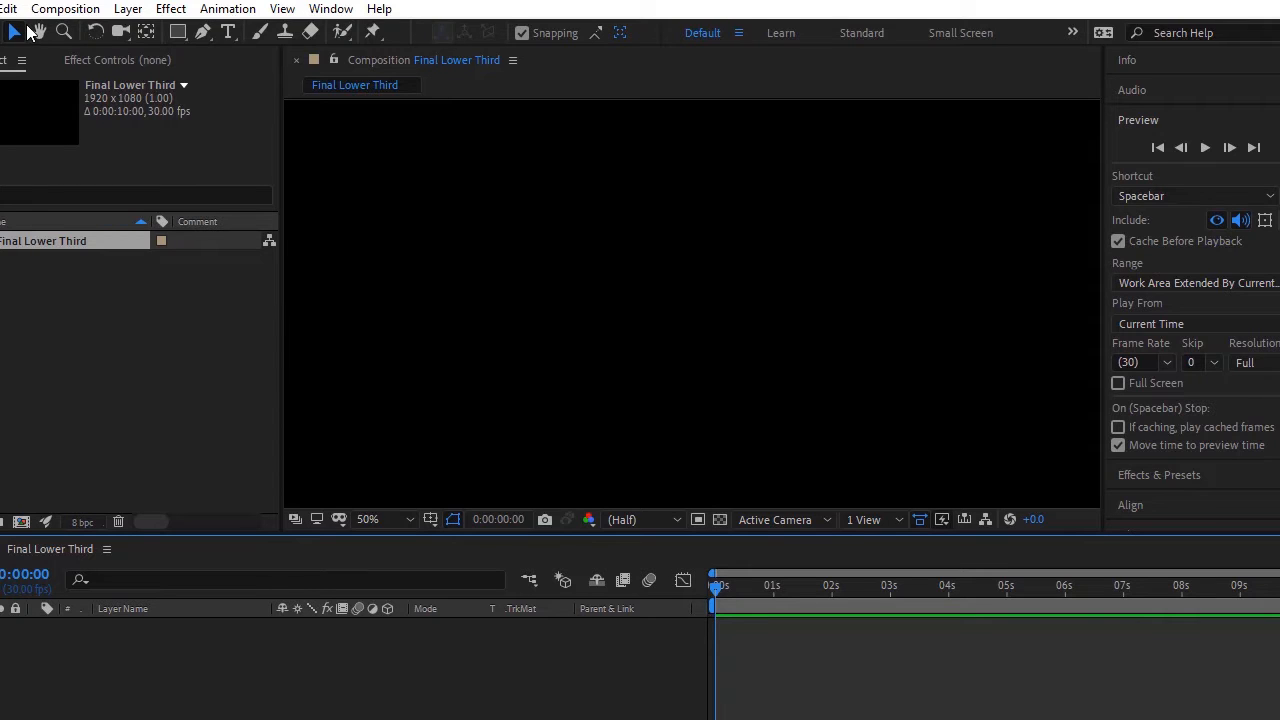
Draw a short vertical line with a 2 px stroke in the lower-left area of the composition using the Pen tool
click(202, 33)
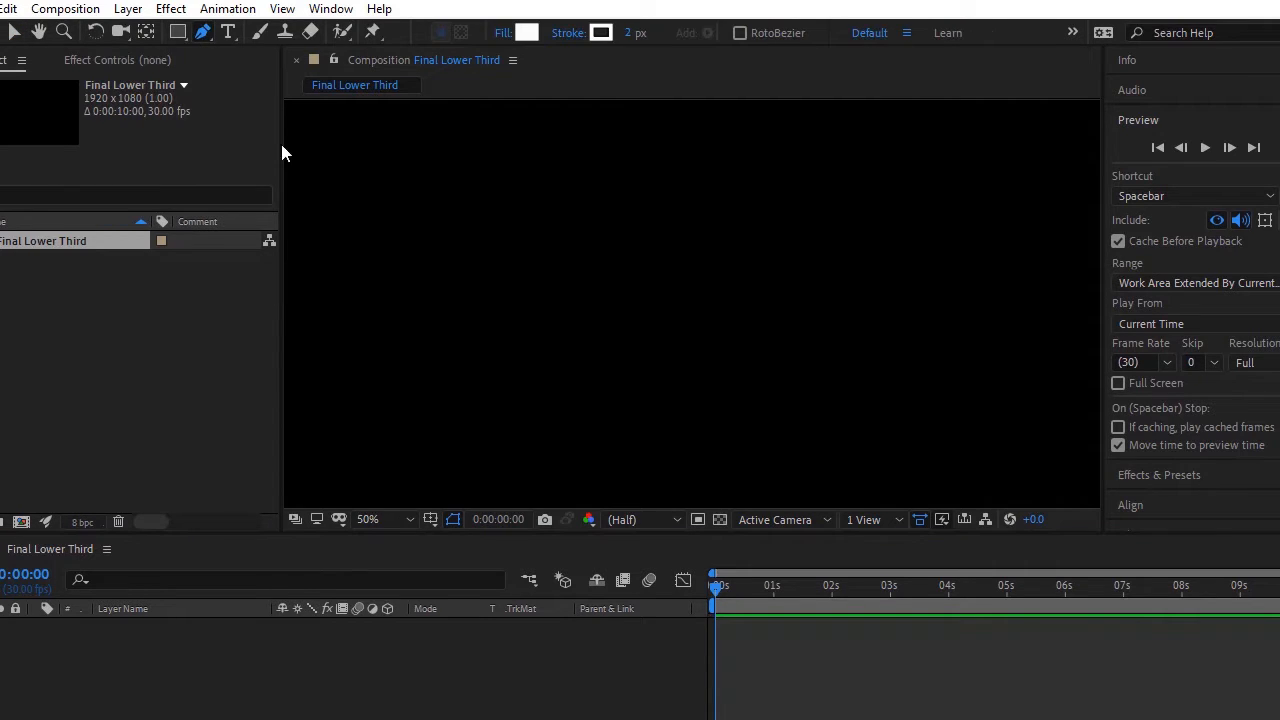
click(403, 482)
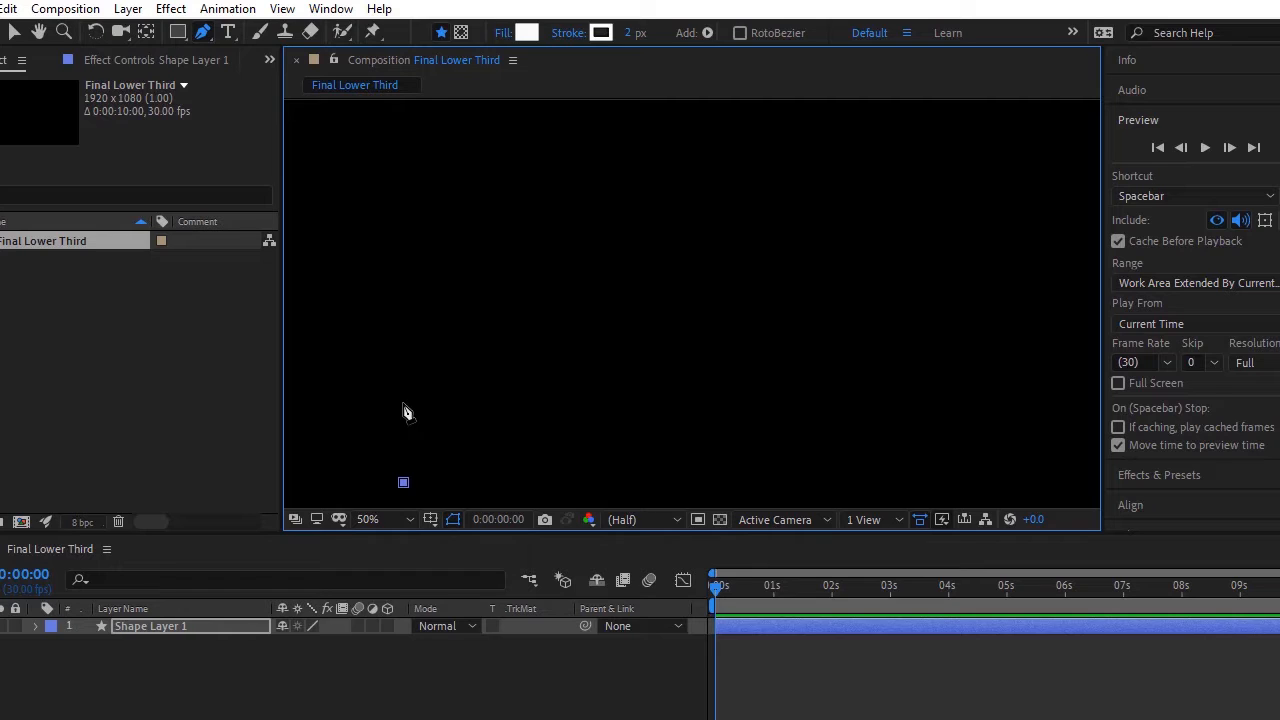
click(403, 404)
click(14, 33)
click(589, 270)
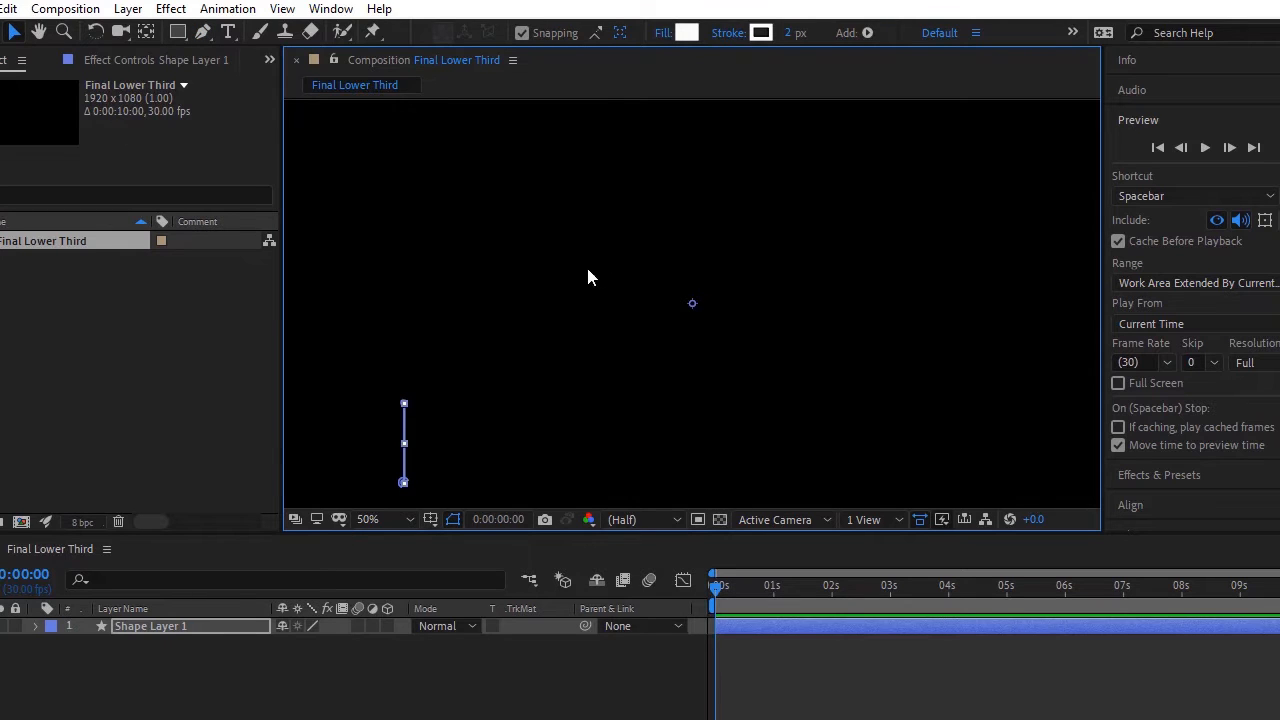
click(549, 397)
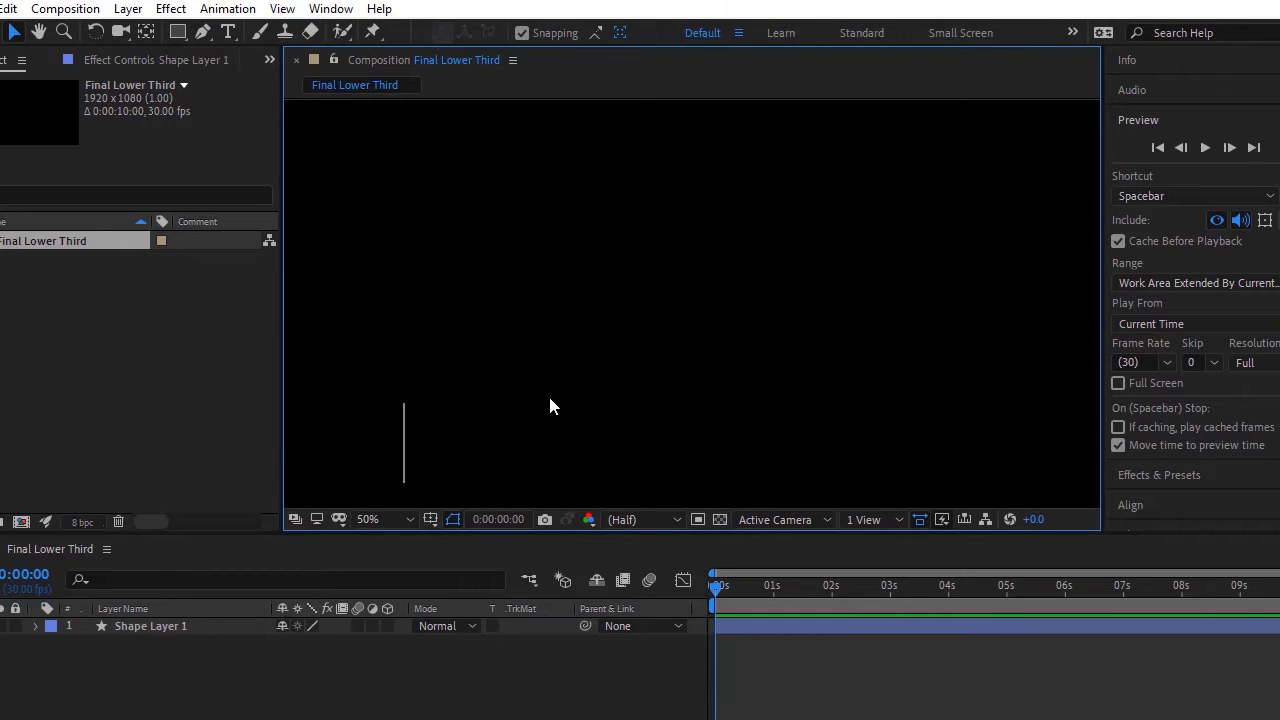
click(404, 441)
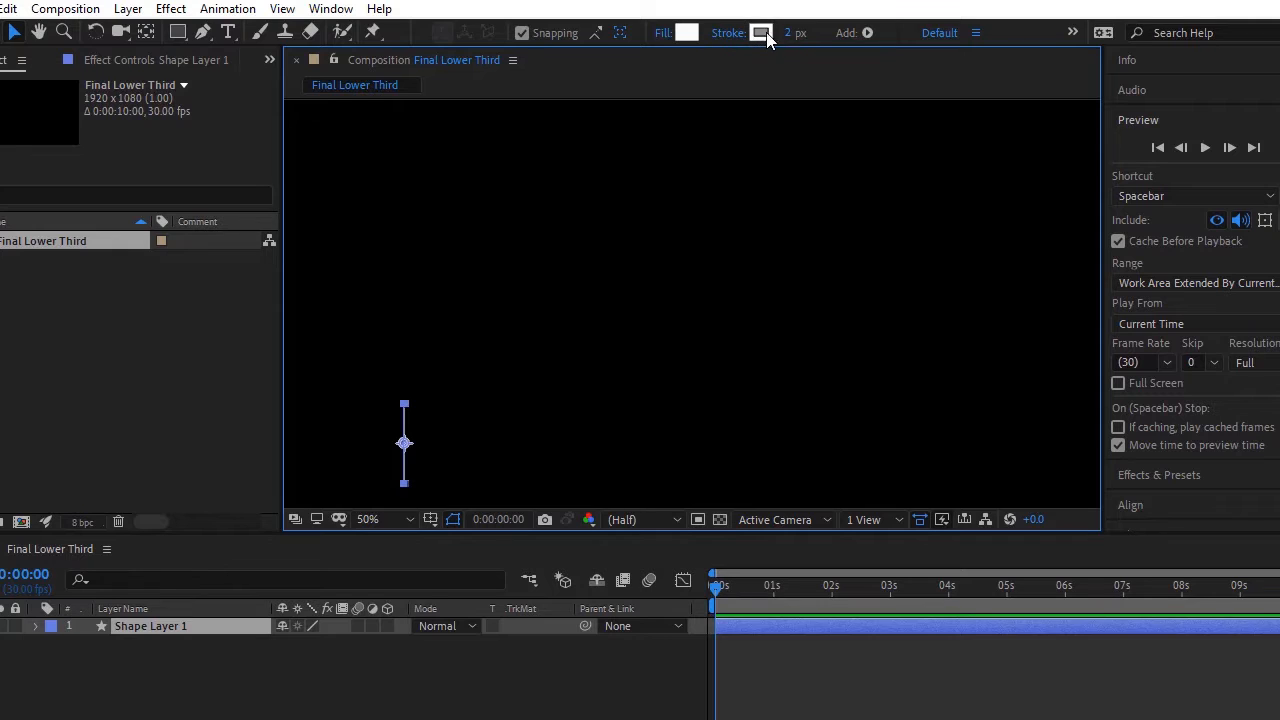
click(547, 446)
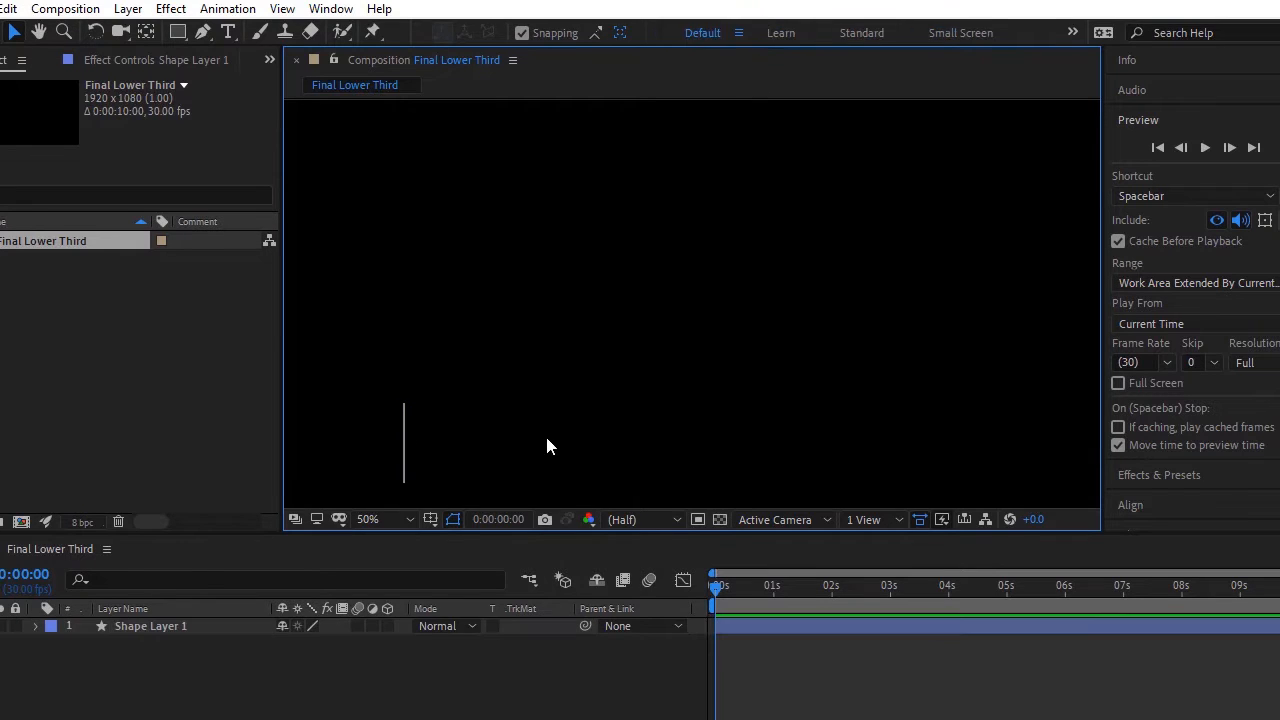
Rename the new shape layer to "Line"
click(167, 629)
right_click(174, 625)
click(240, 606)
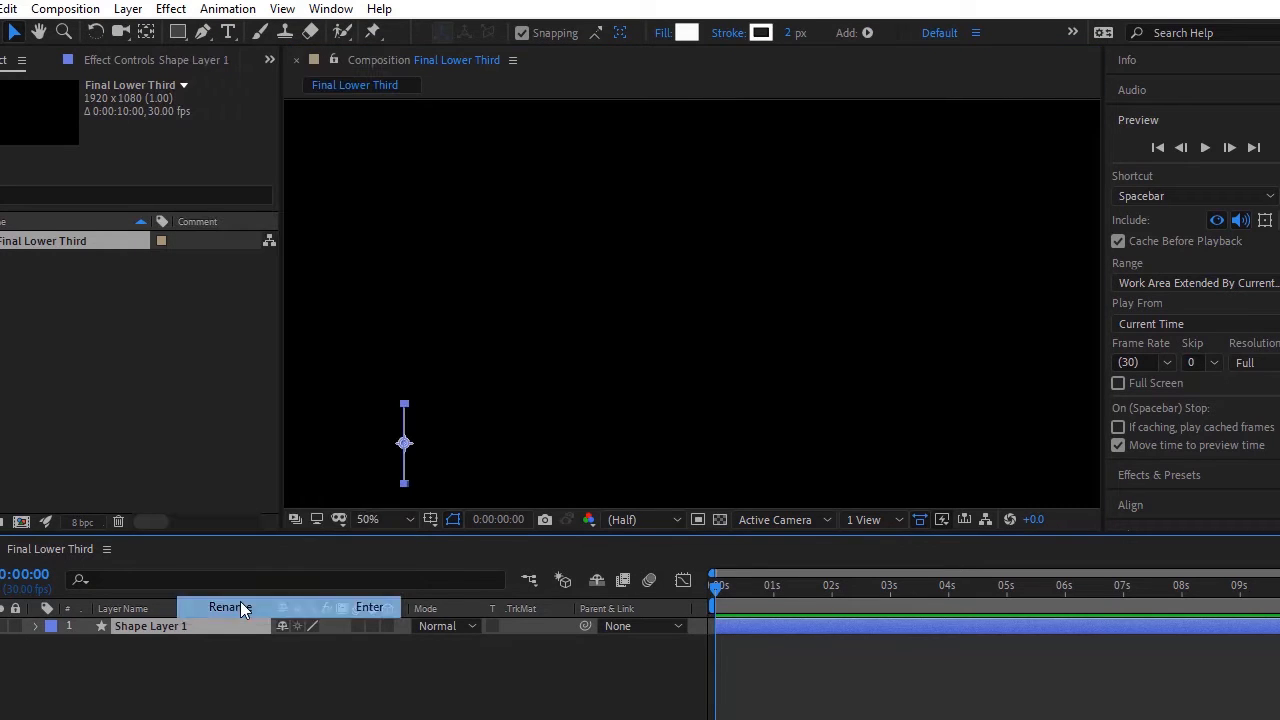
text(Lin)
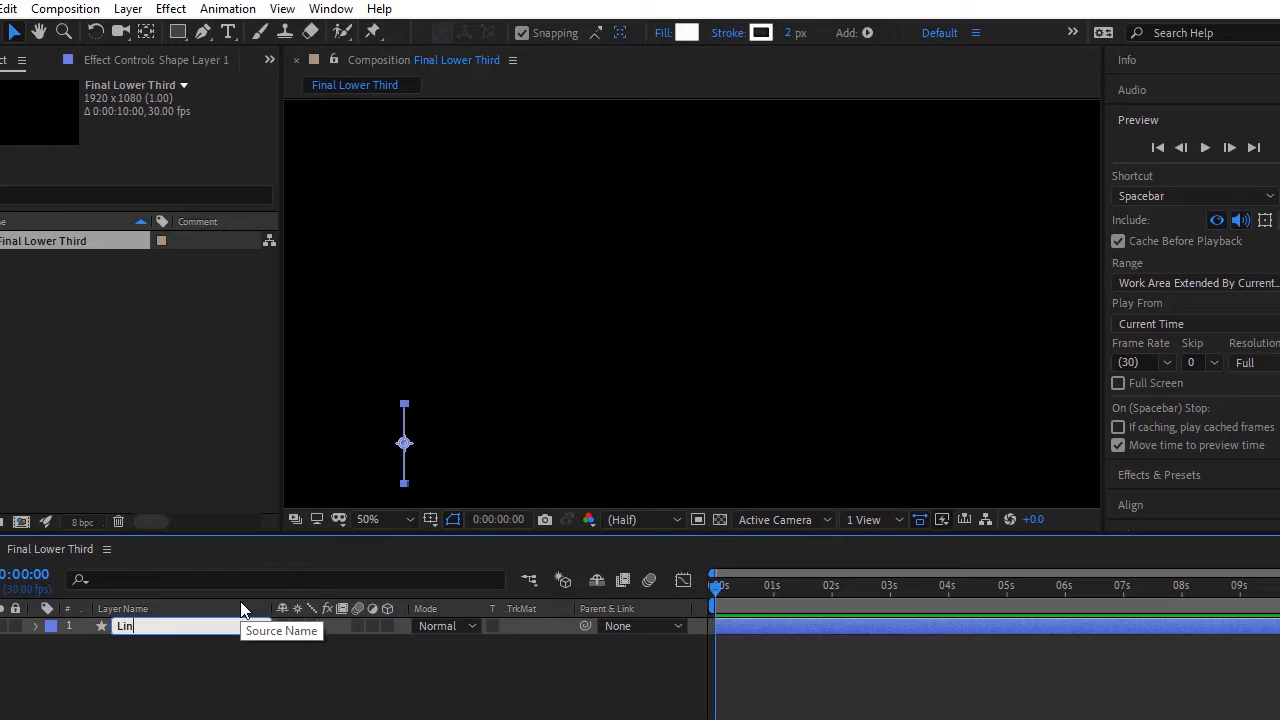
text(e)
key(Return)
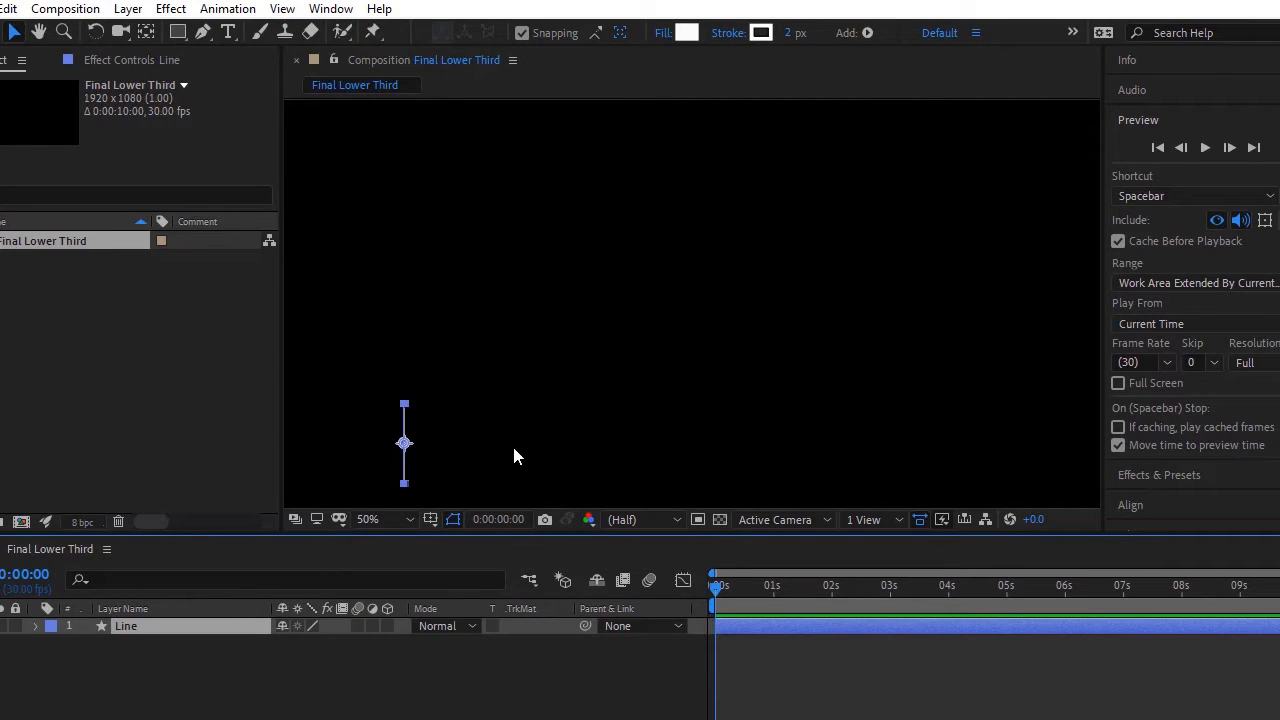
Add a text layer beside the line containing the presenter's full name in capitals, and select all of its text
click(228, 33)
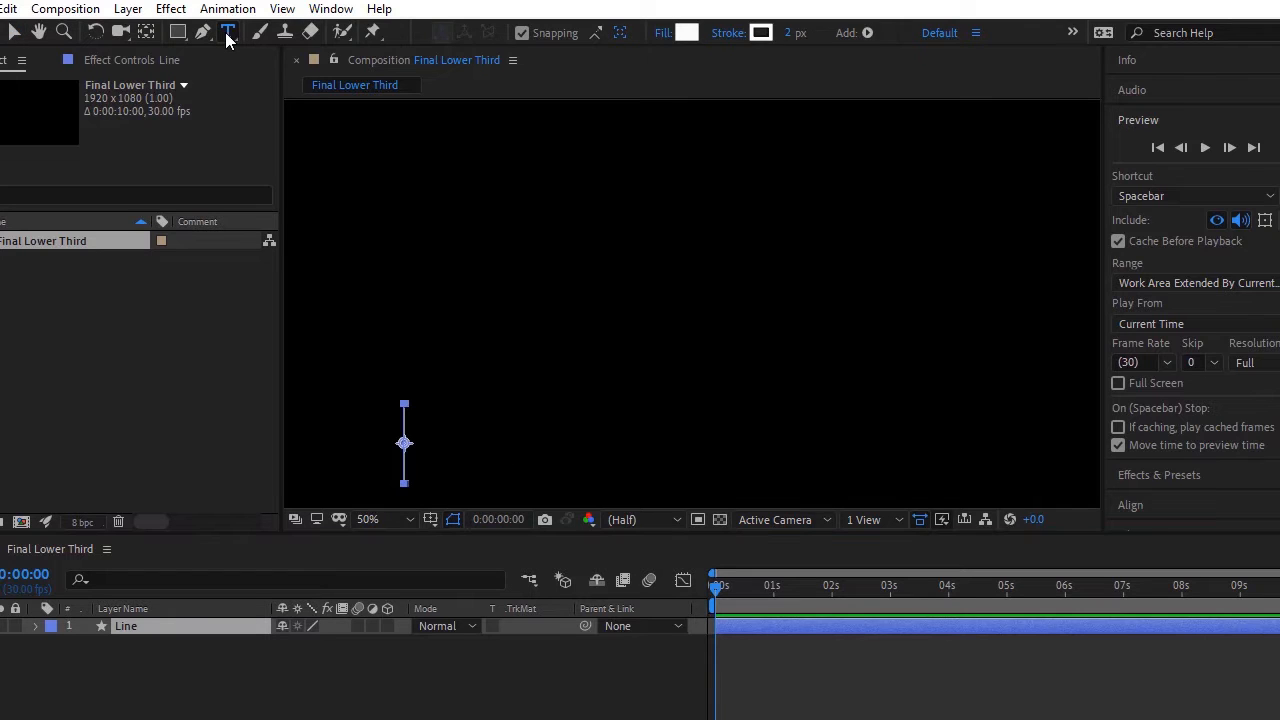
click(430, 428)
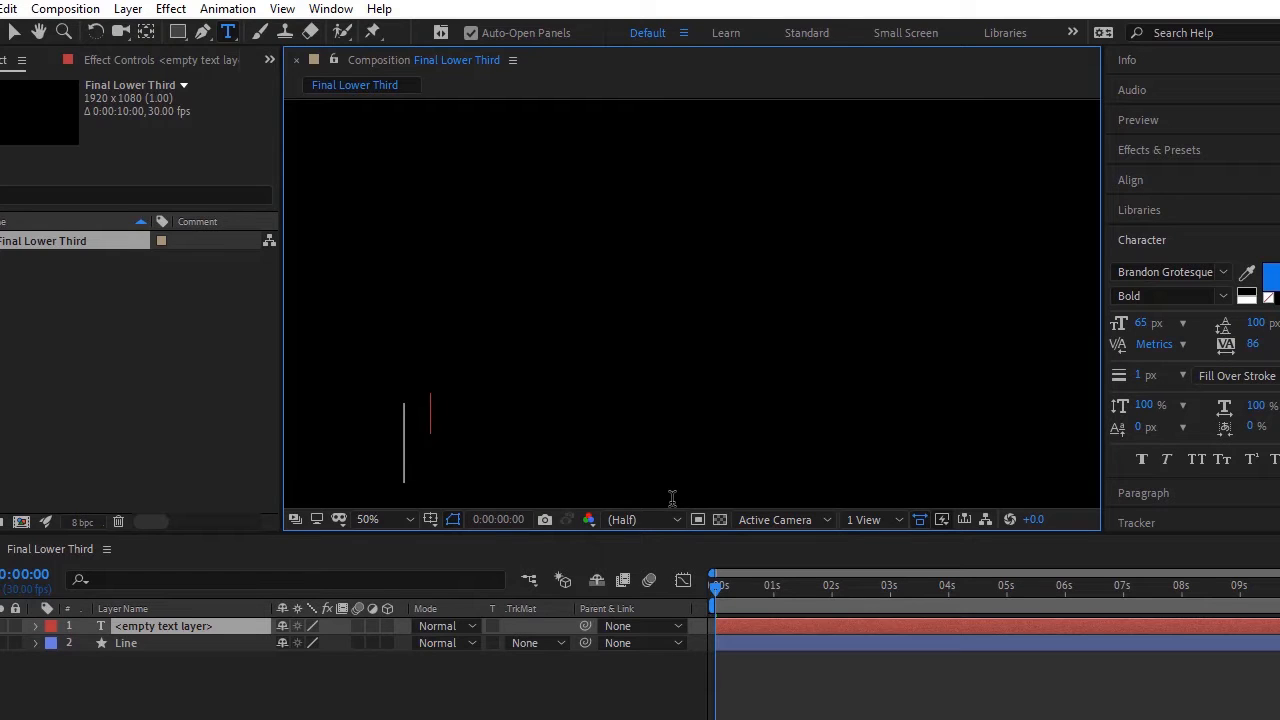
text(SAM)
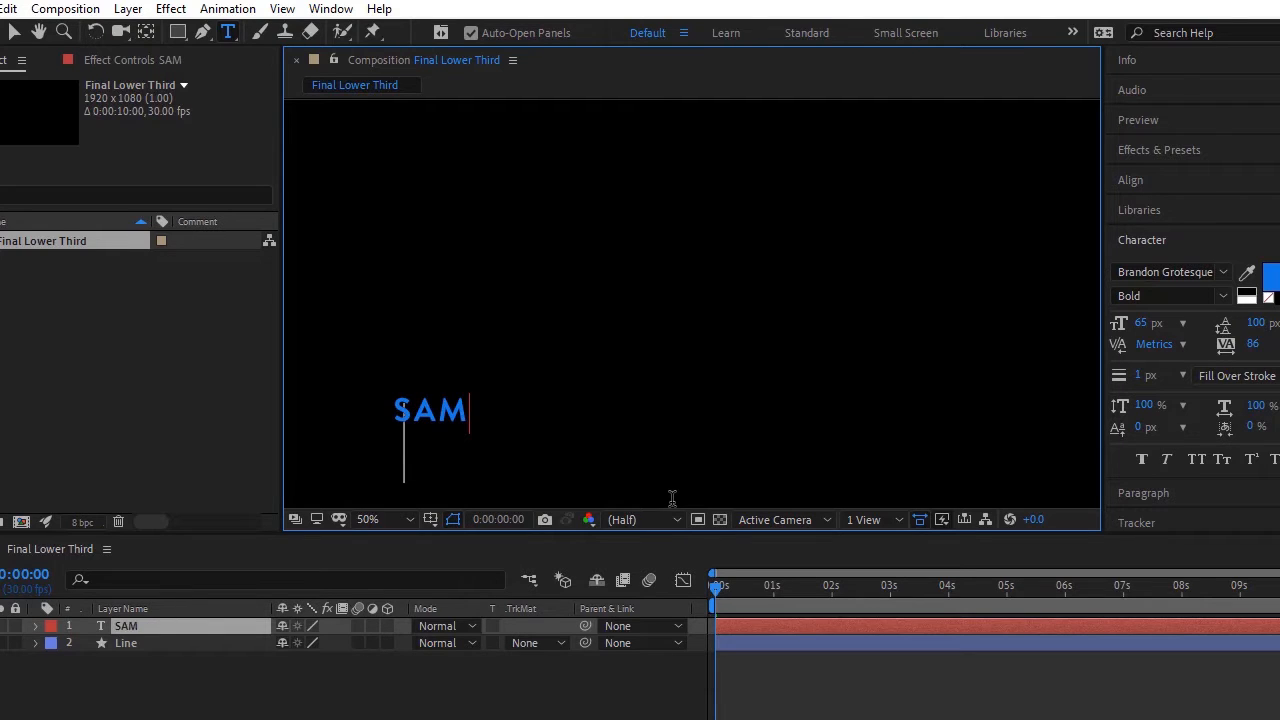
text( PA)
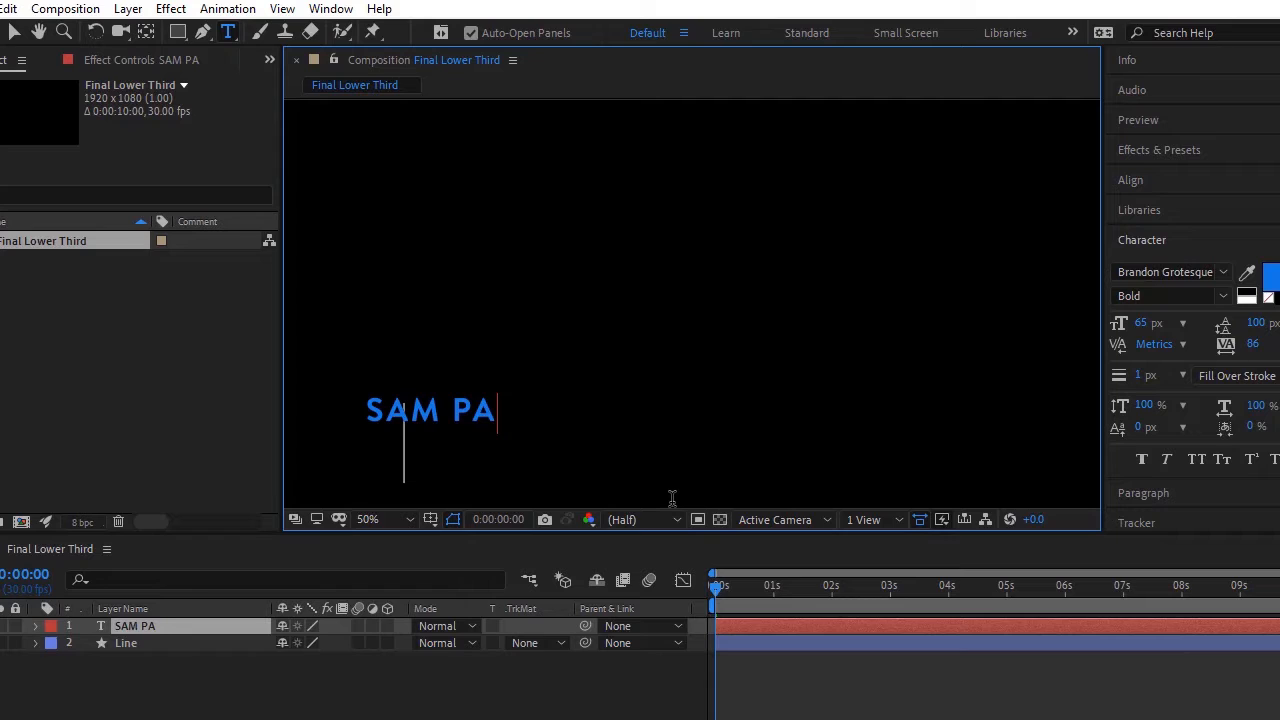
text(RULEK)
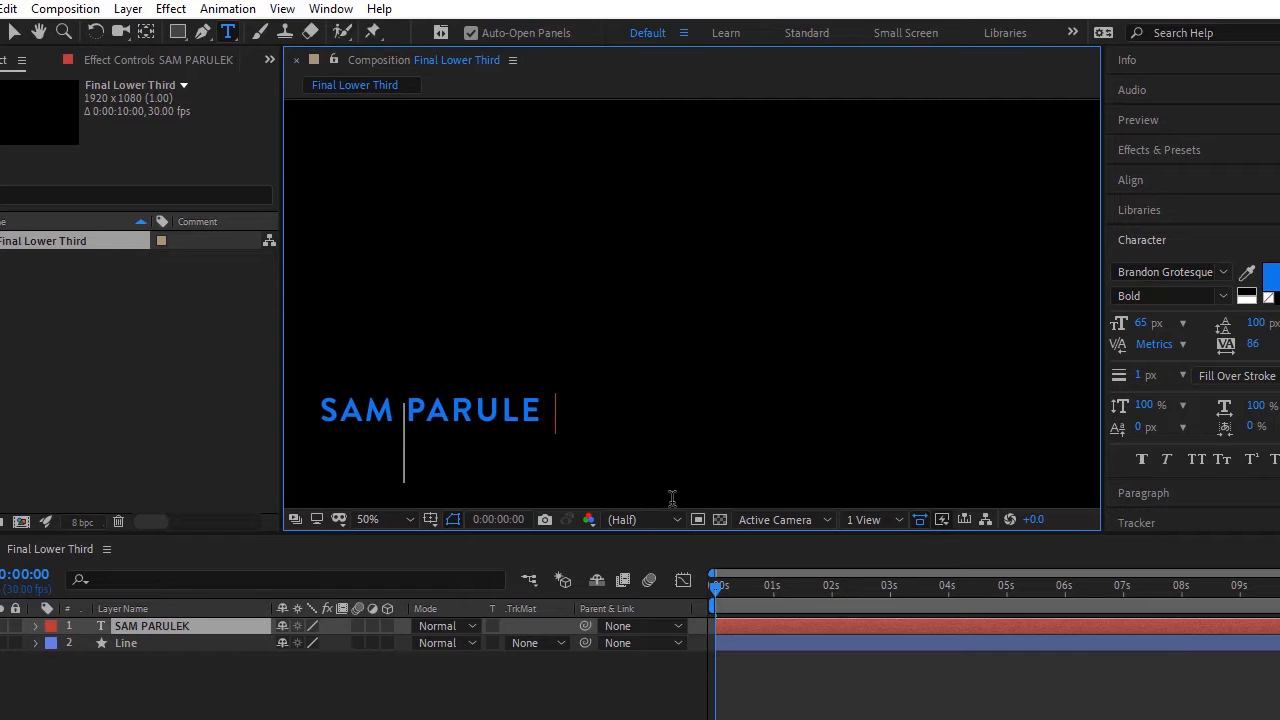
text(AR)
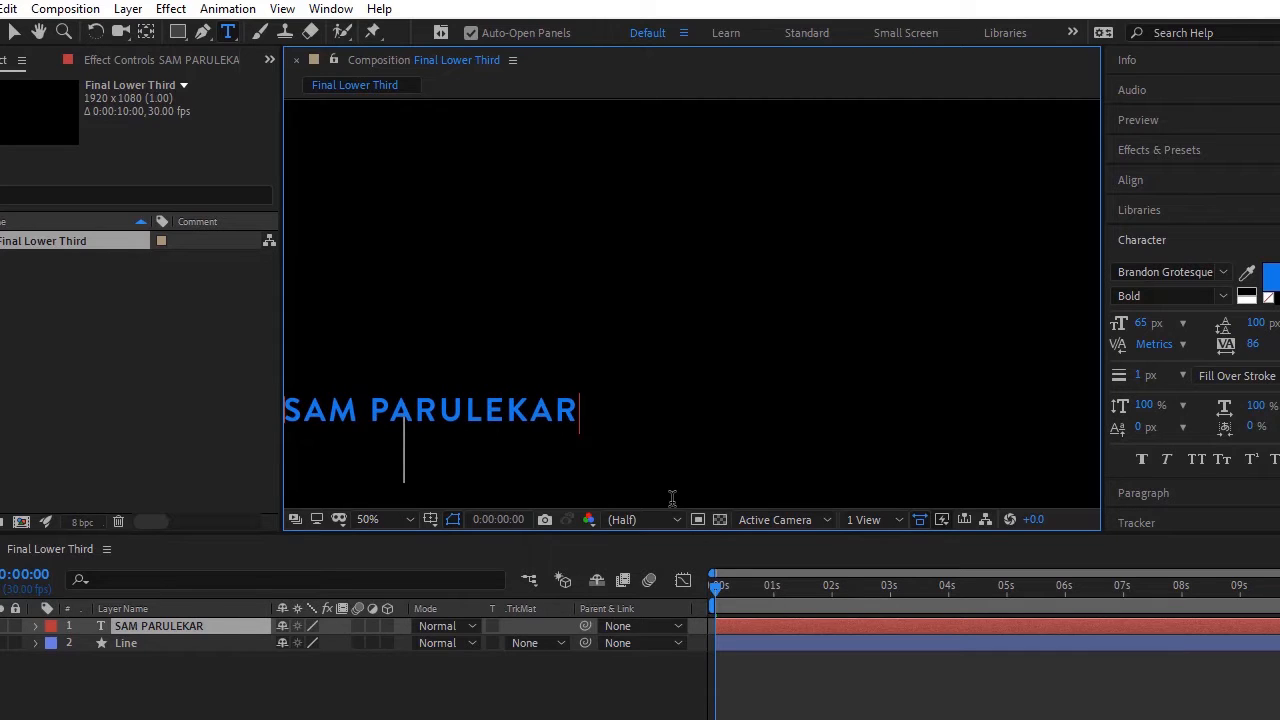
key(ctrl+a)
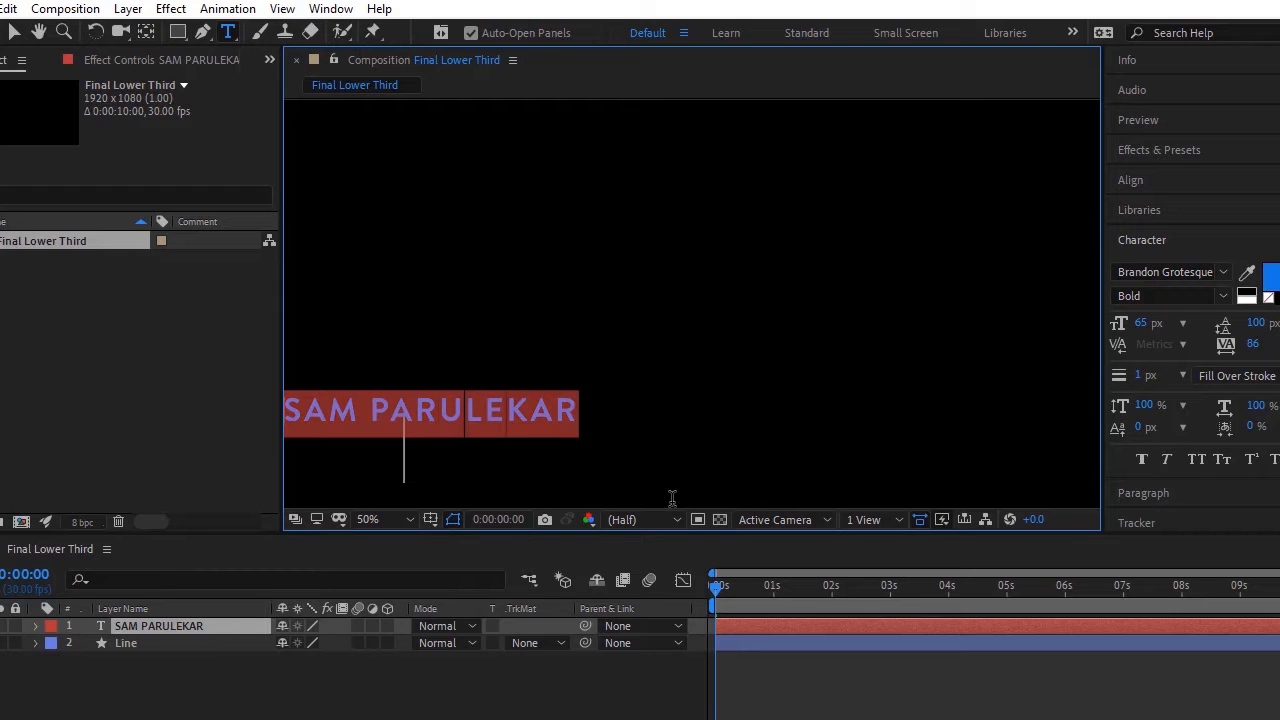
Change the selected name text's fill color from blue to near-white, FCFCFD
click(1271, 280)
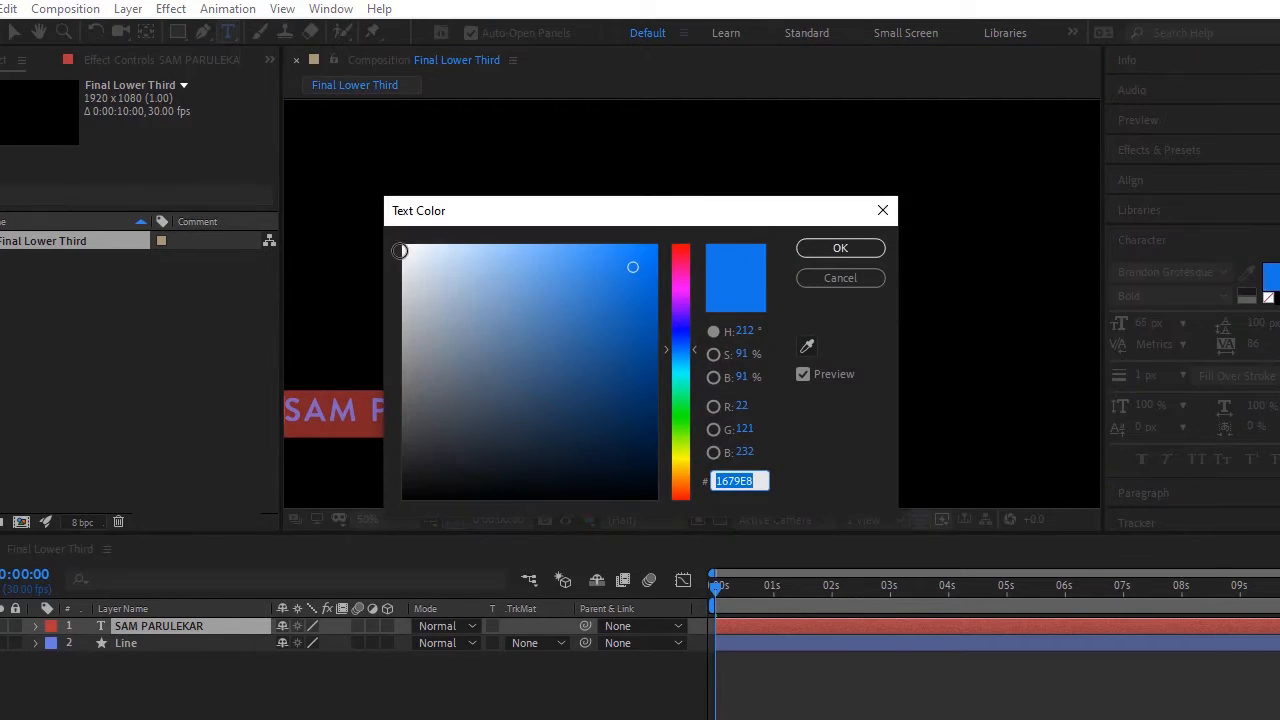
click(403, 246)
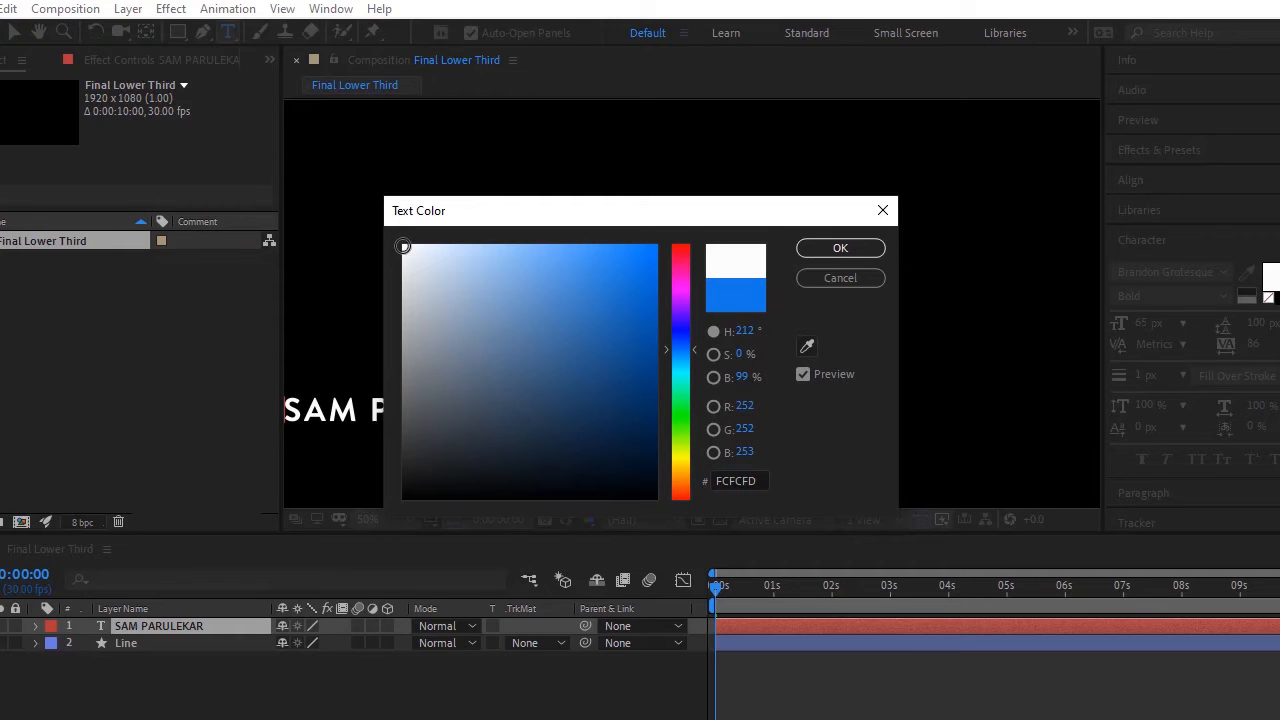
click(838, 250)
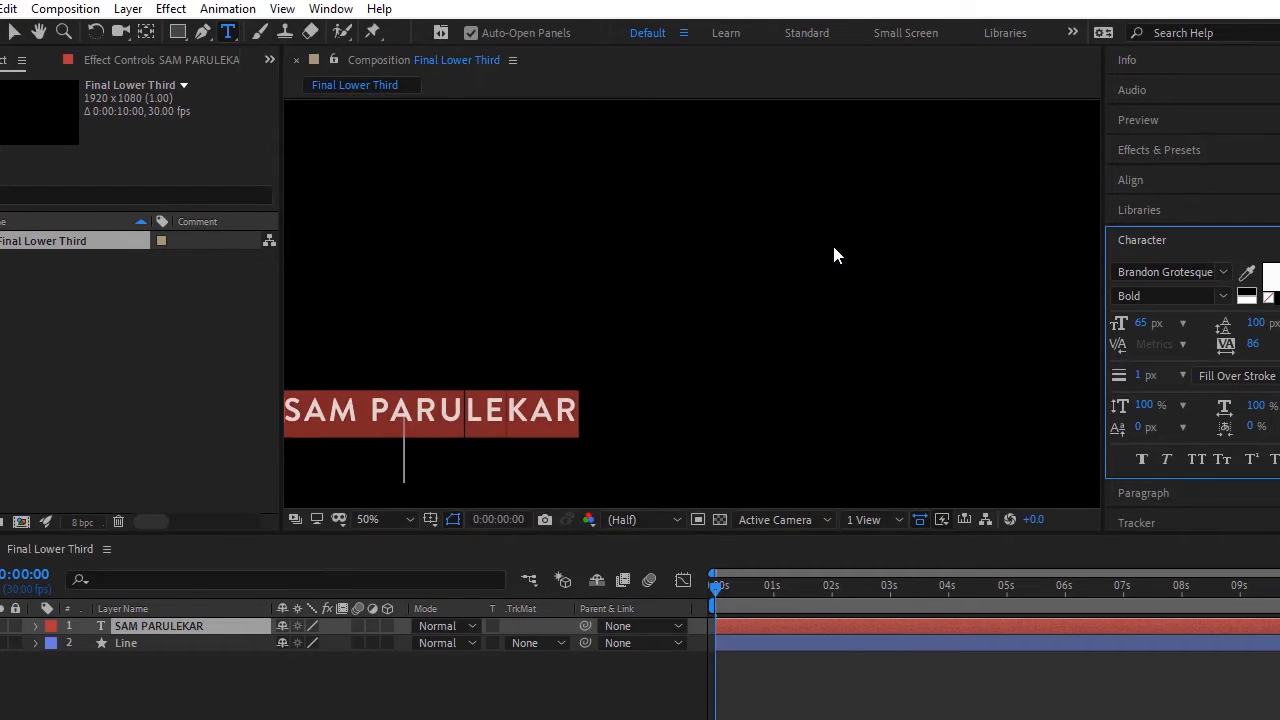
Move the name text so it starts just right of the vertical line, near the line's upper end
click(14, 32)
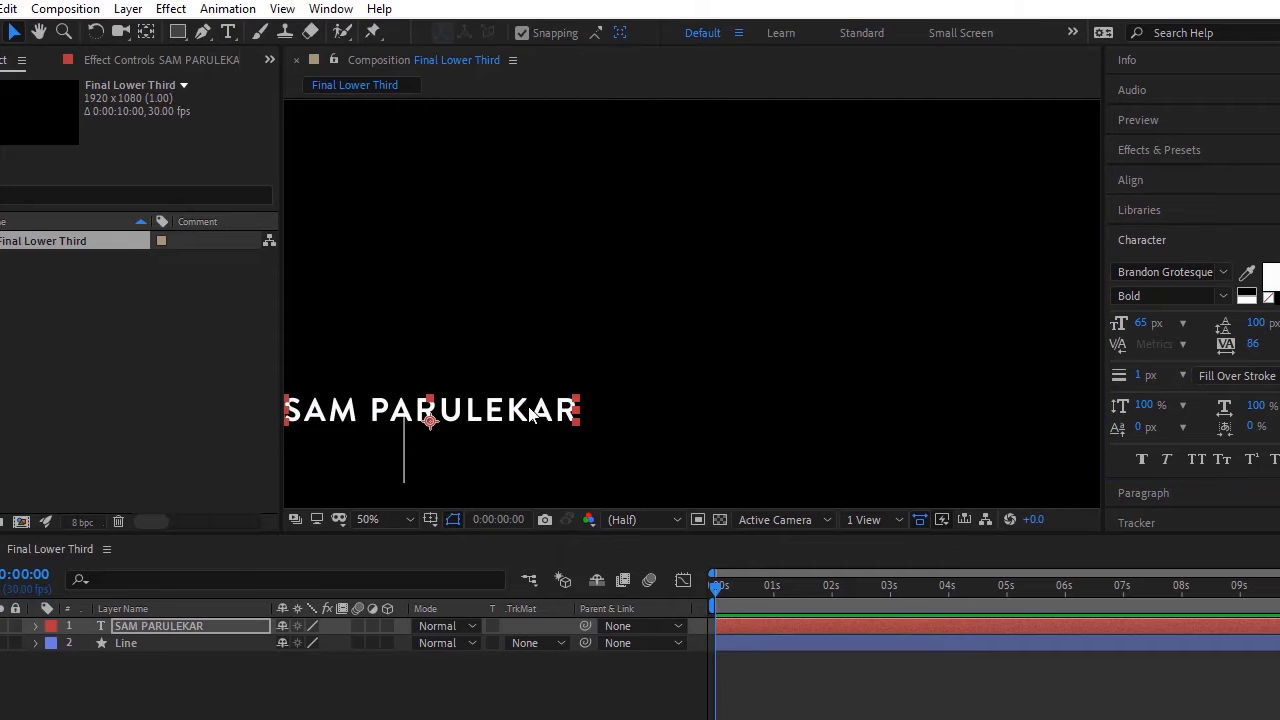
drag(454, 420, 589, 428)
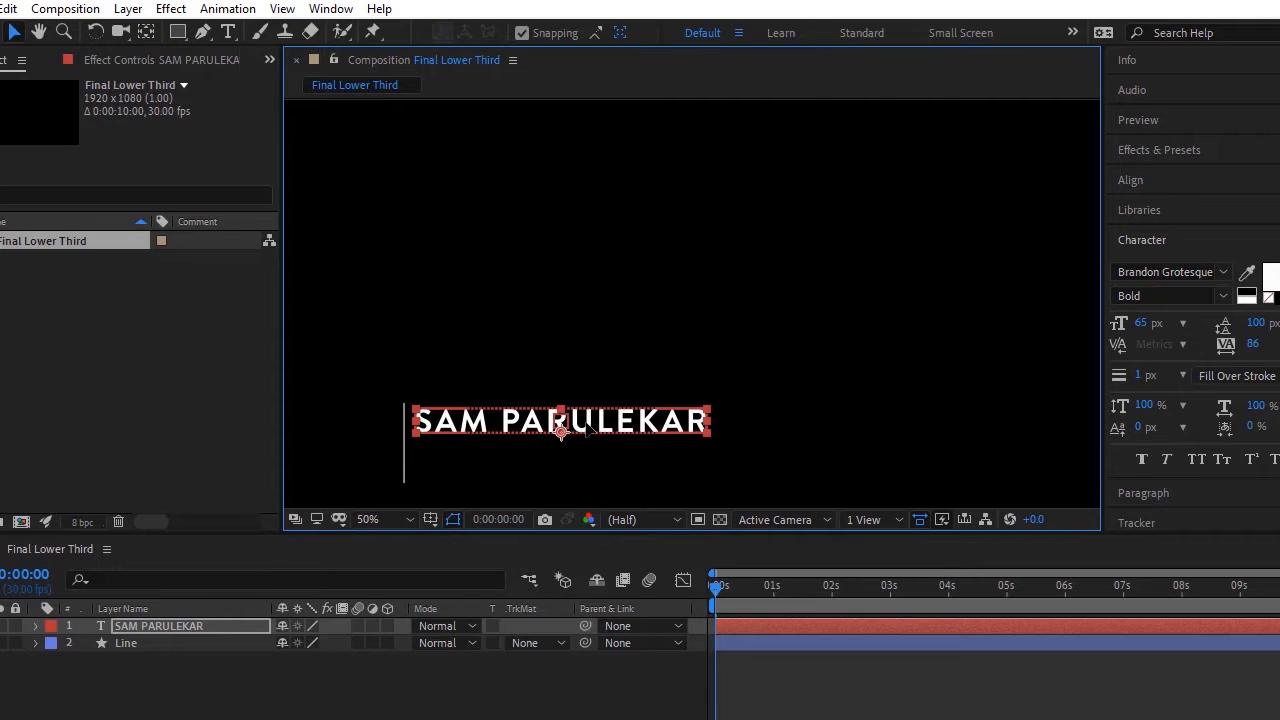
click(851, 317)
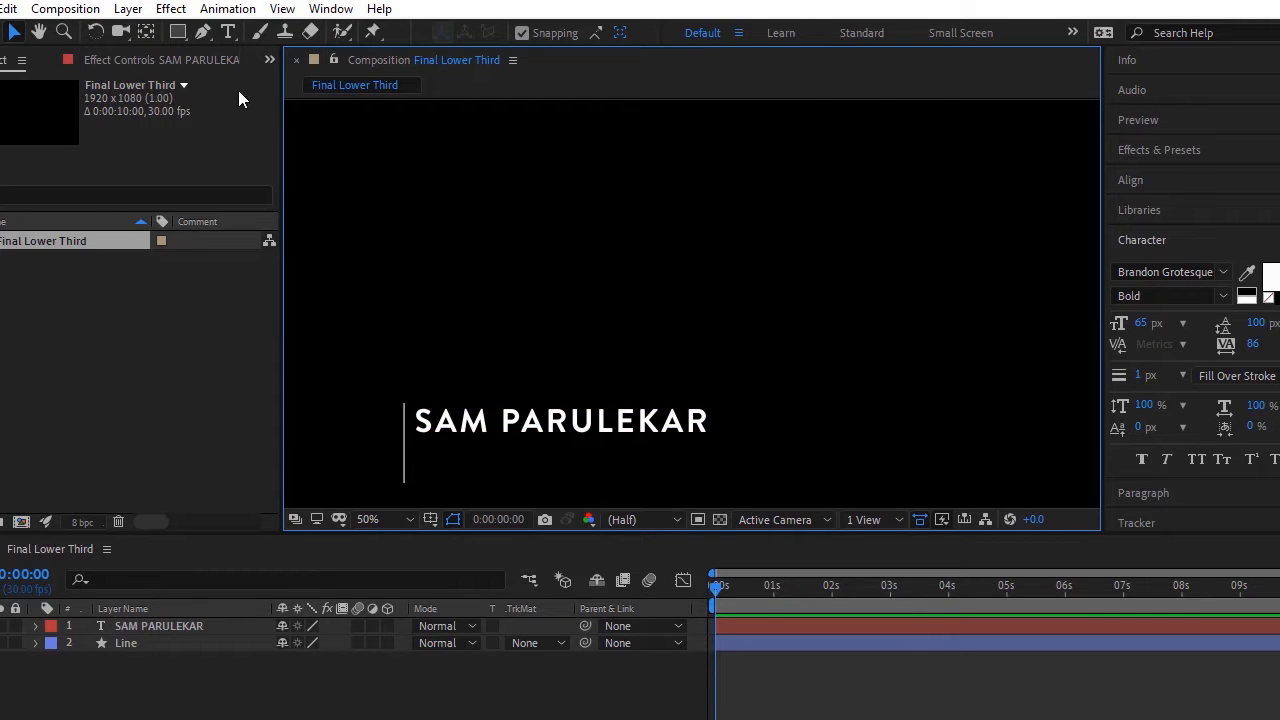
Add a text layer reading "GFX Trainer" below the name and set its font style to Regular
click(229, 33)
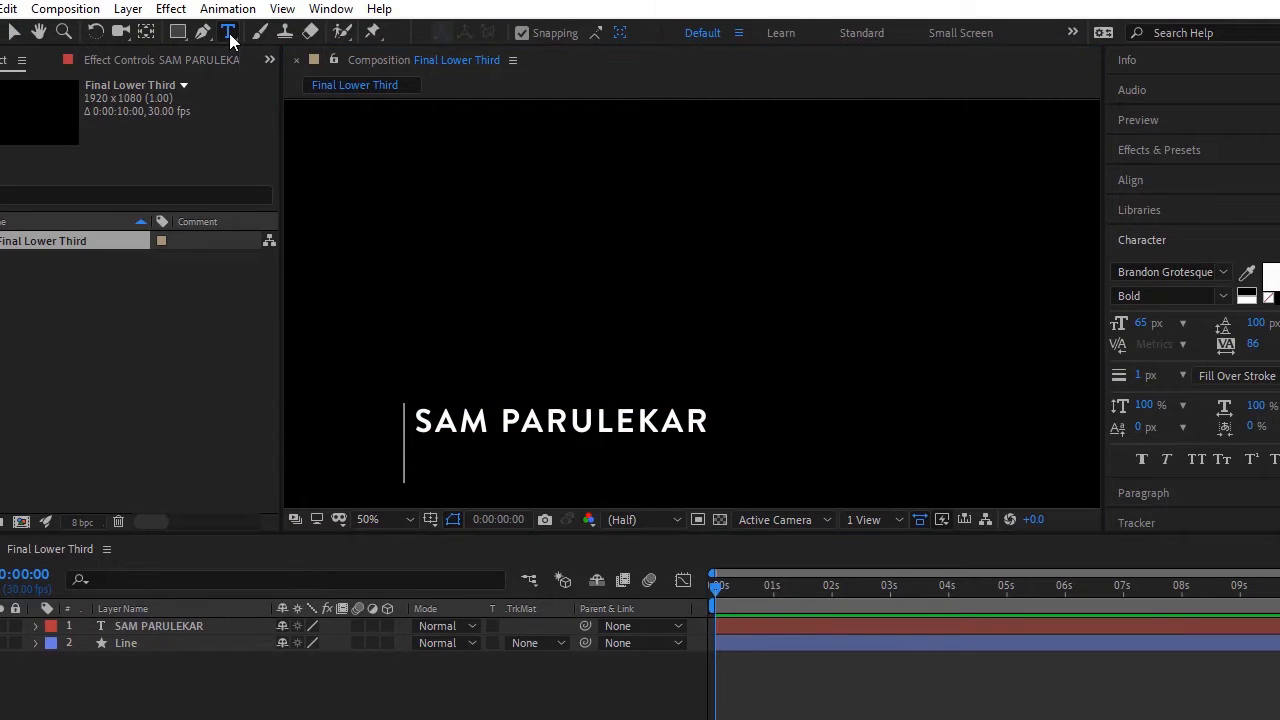
click(452, 470)
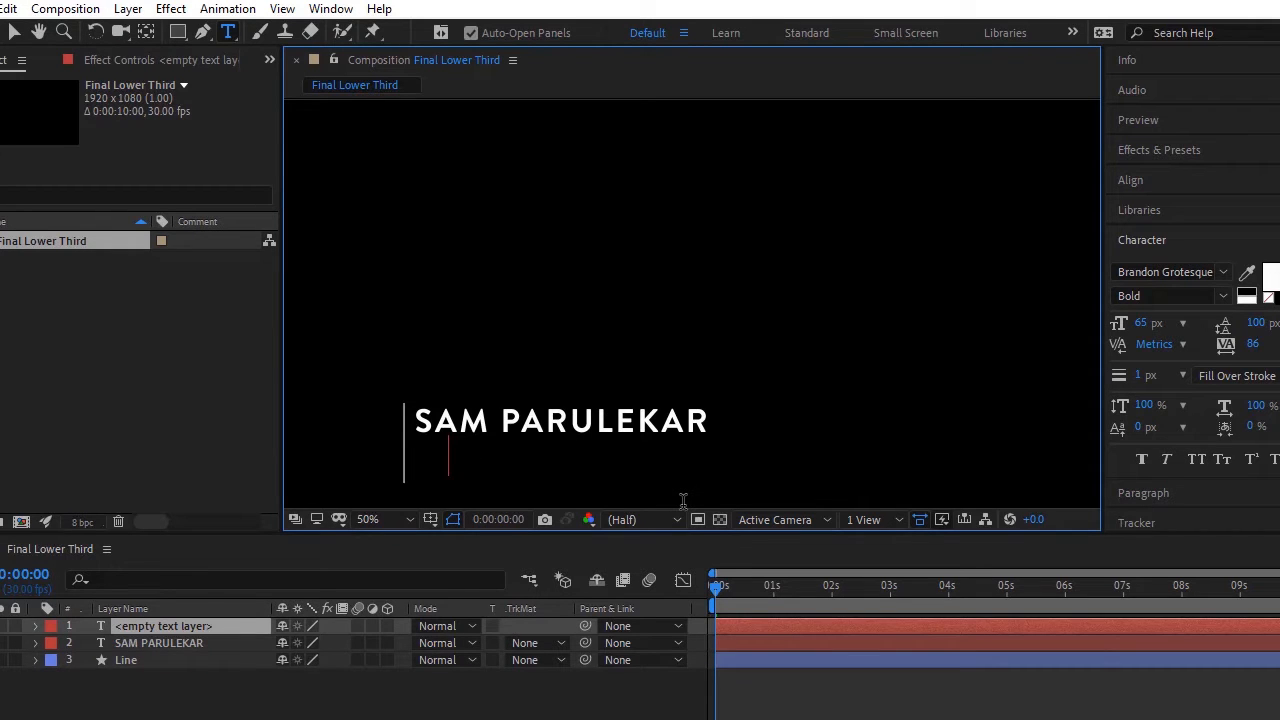
text(GFX)
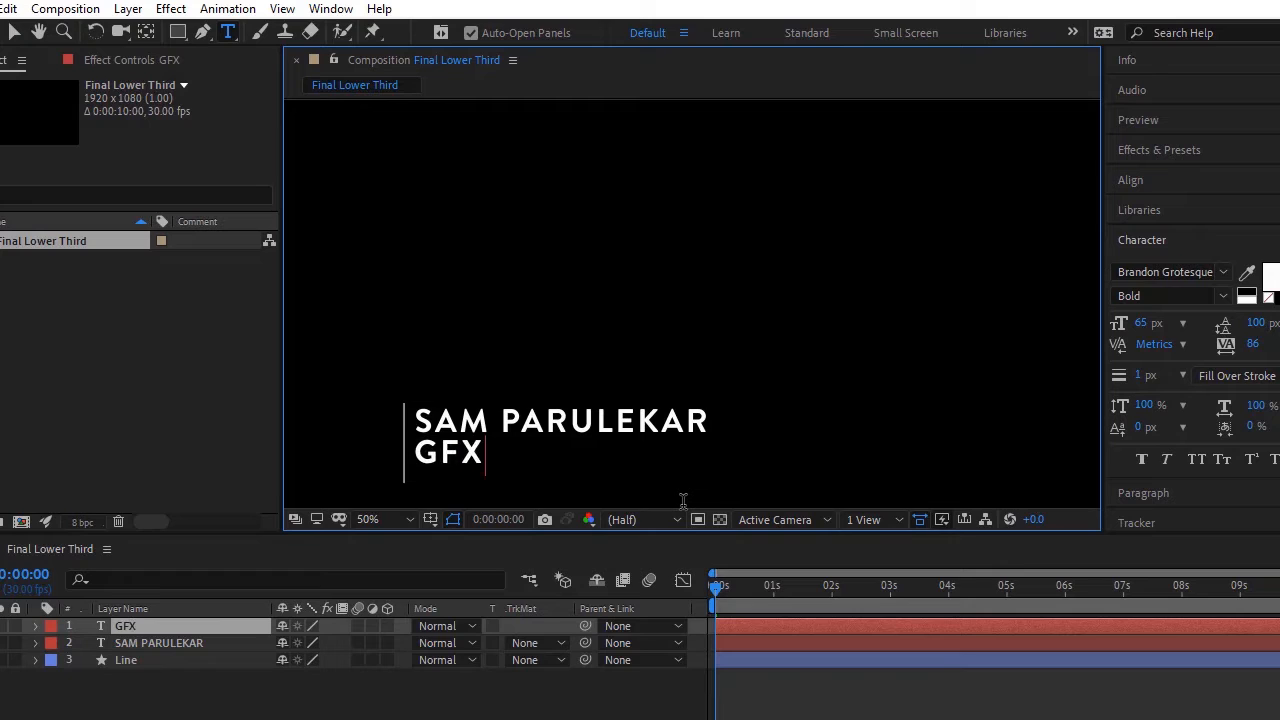
text( T)
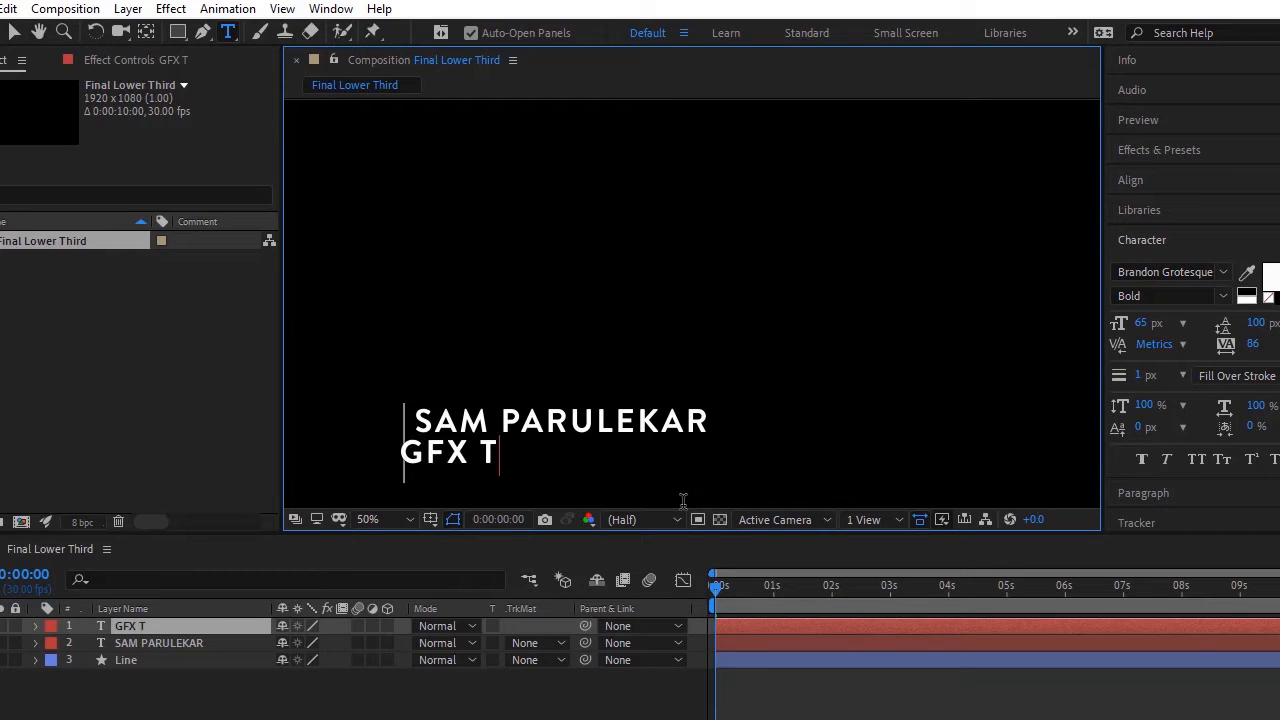
text(rainer)
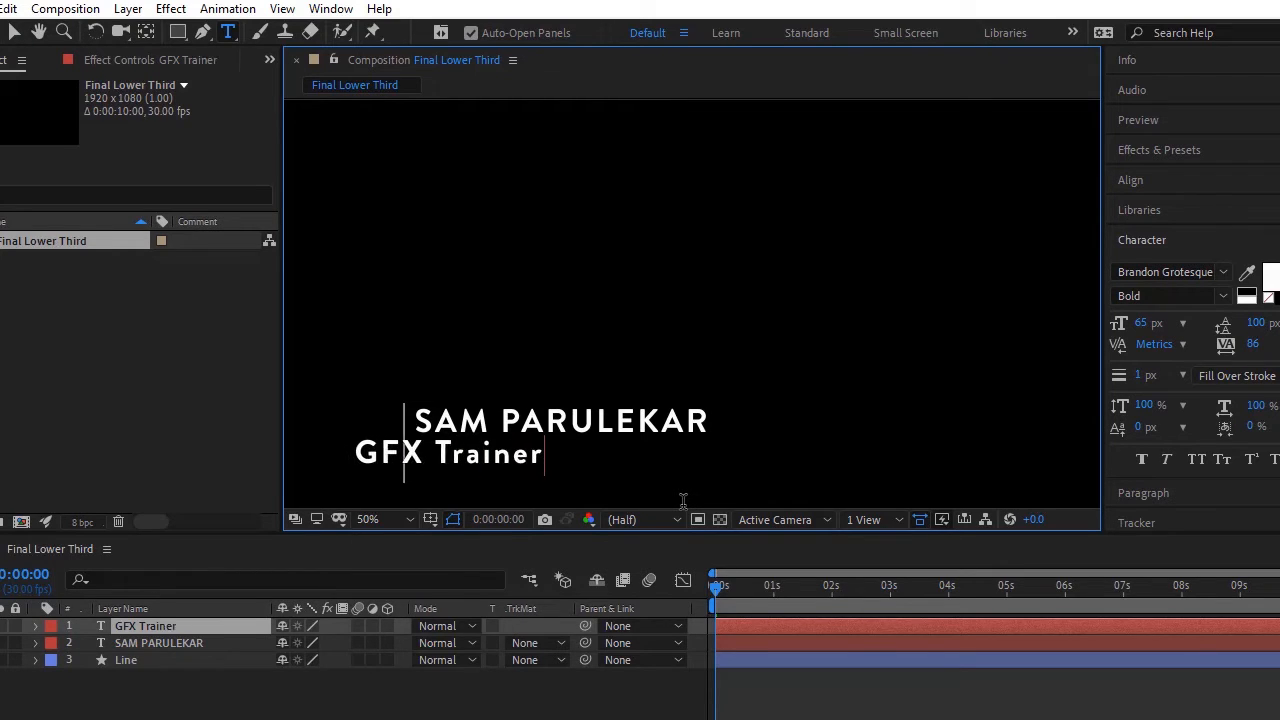
key(ctrl+a)
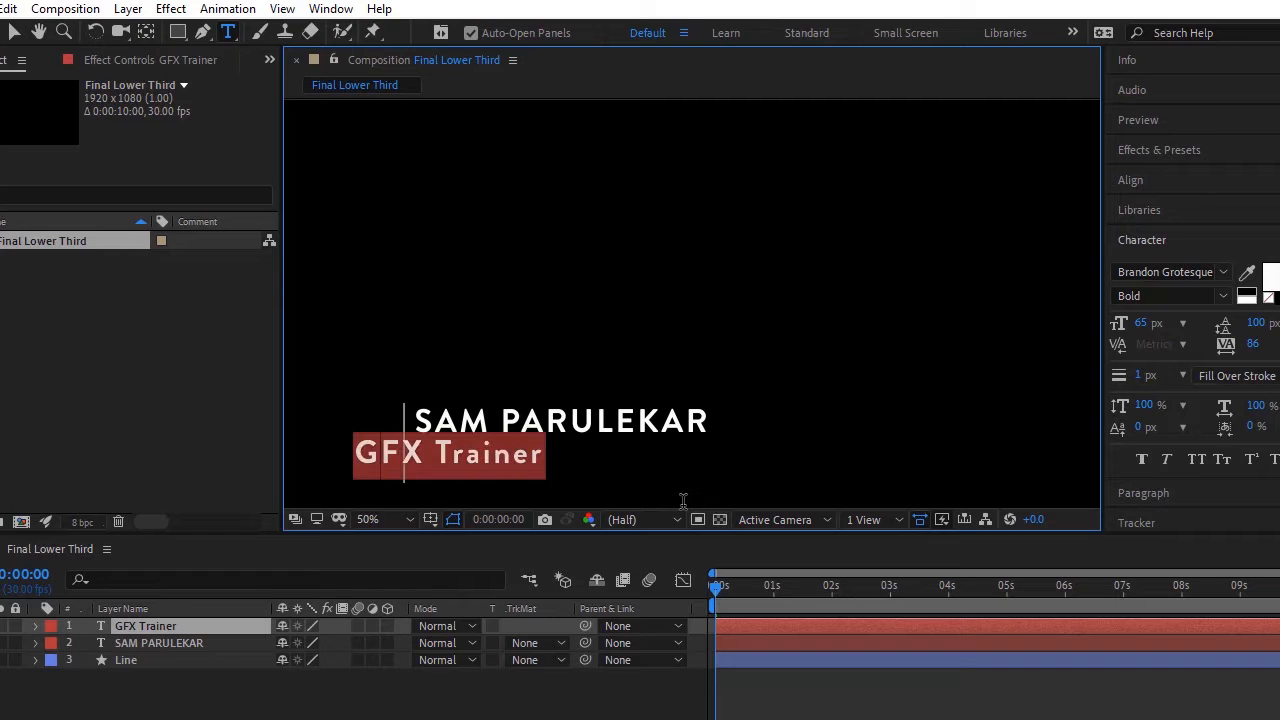
click(1222, 296)
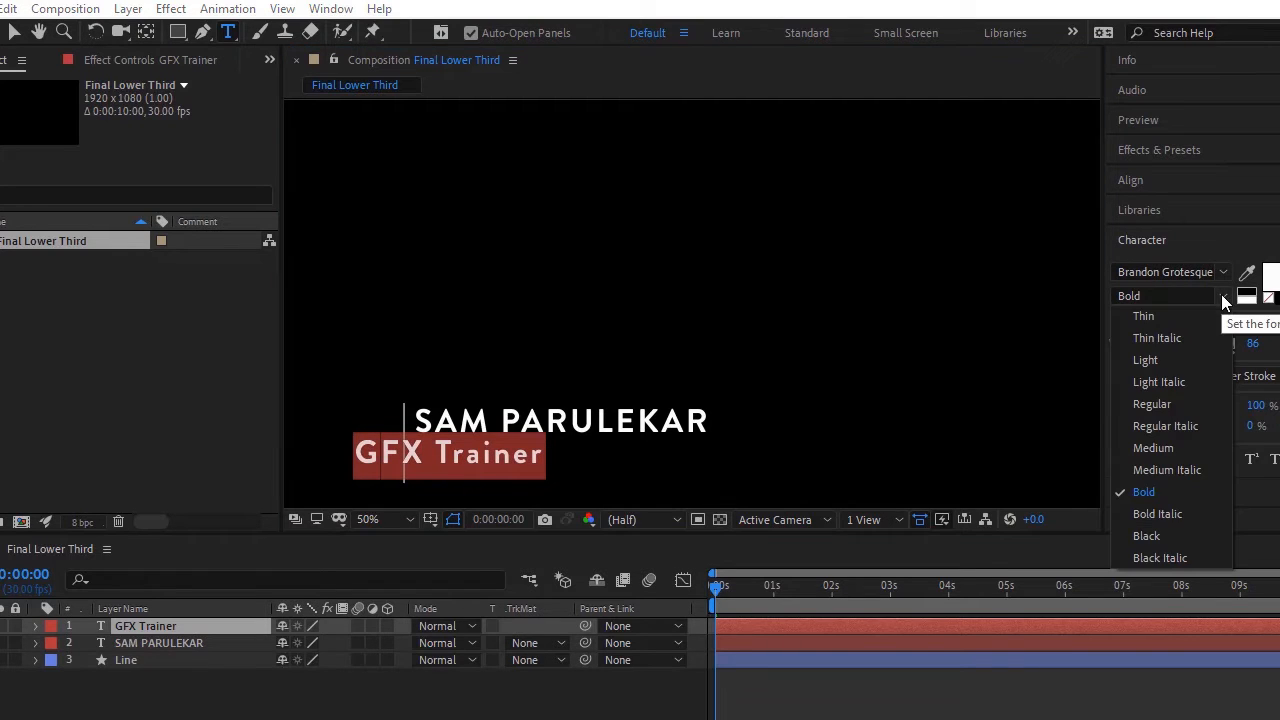
click(1173, 405)
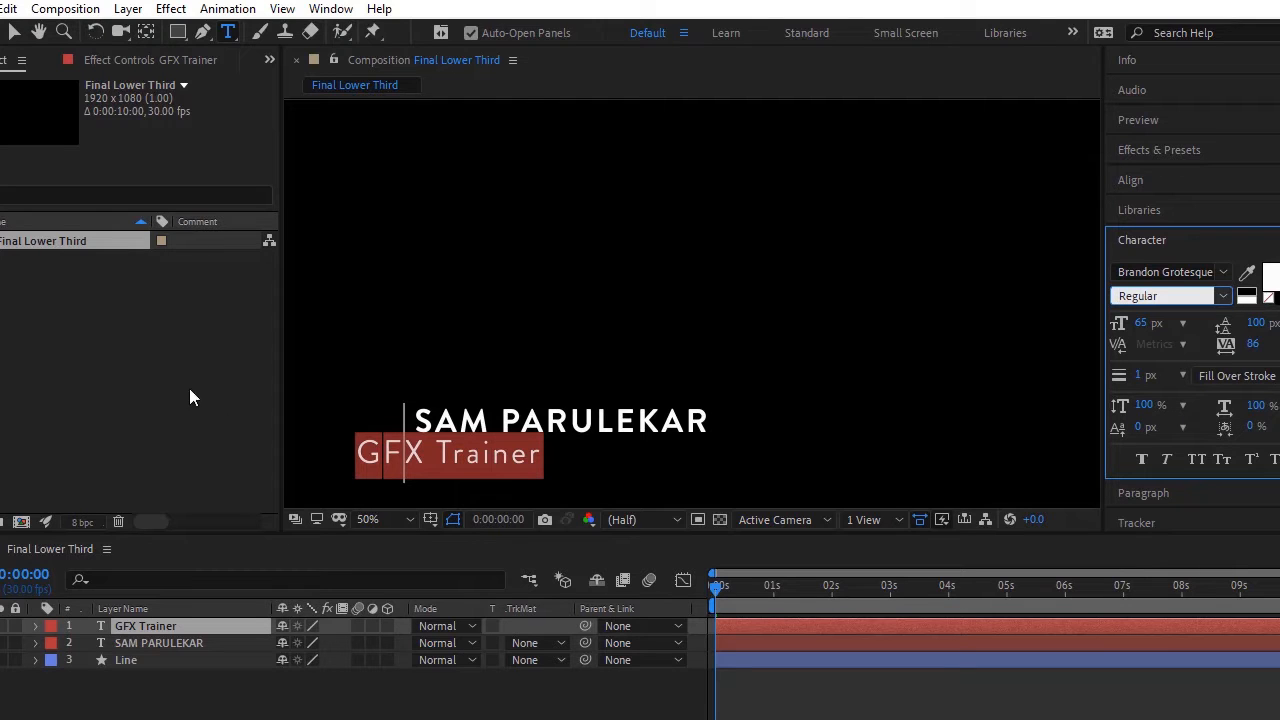
Align the right edges of the GFX Trainer text and the name text to each other
click(14, 32)
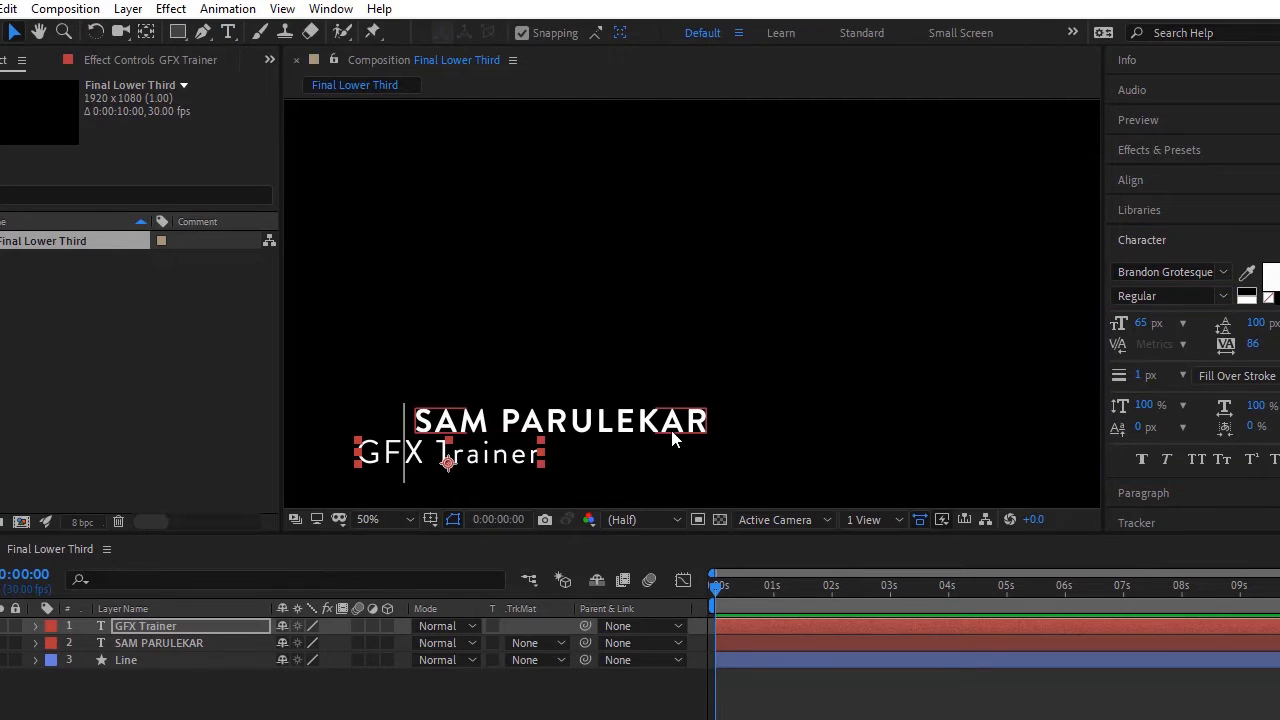
shift+click(636, 433)
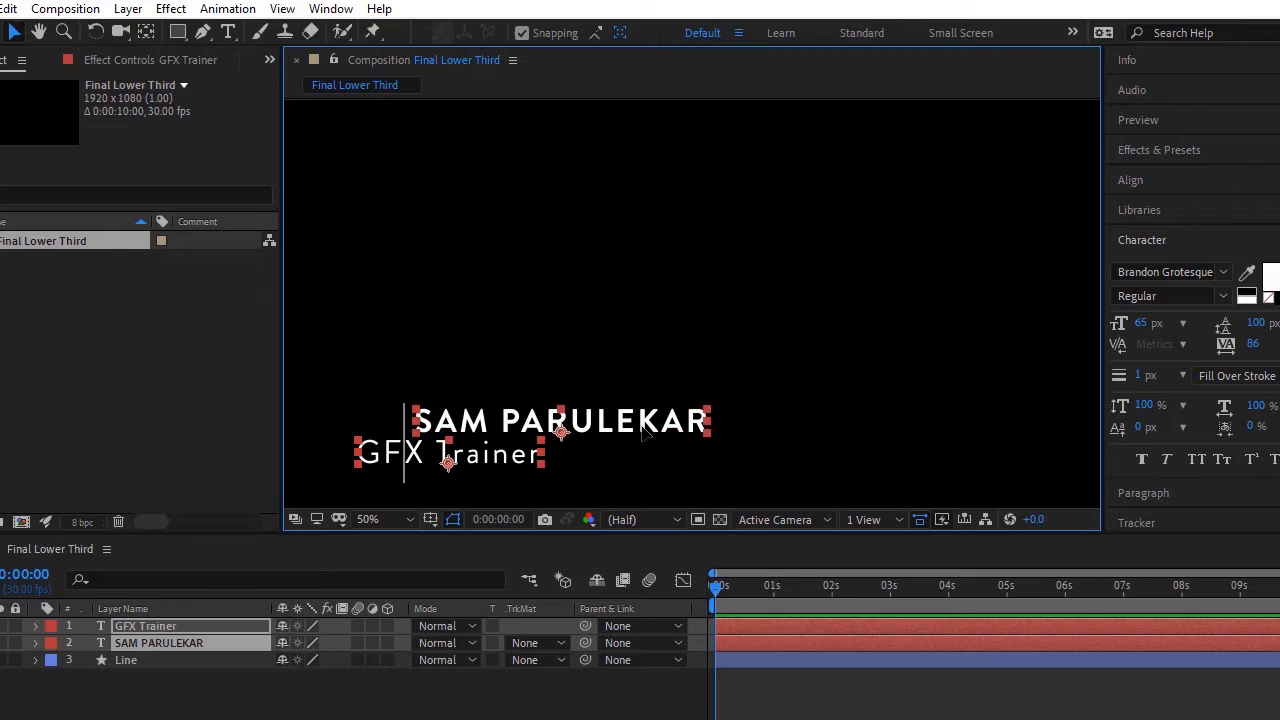
click(1147, 186)
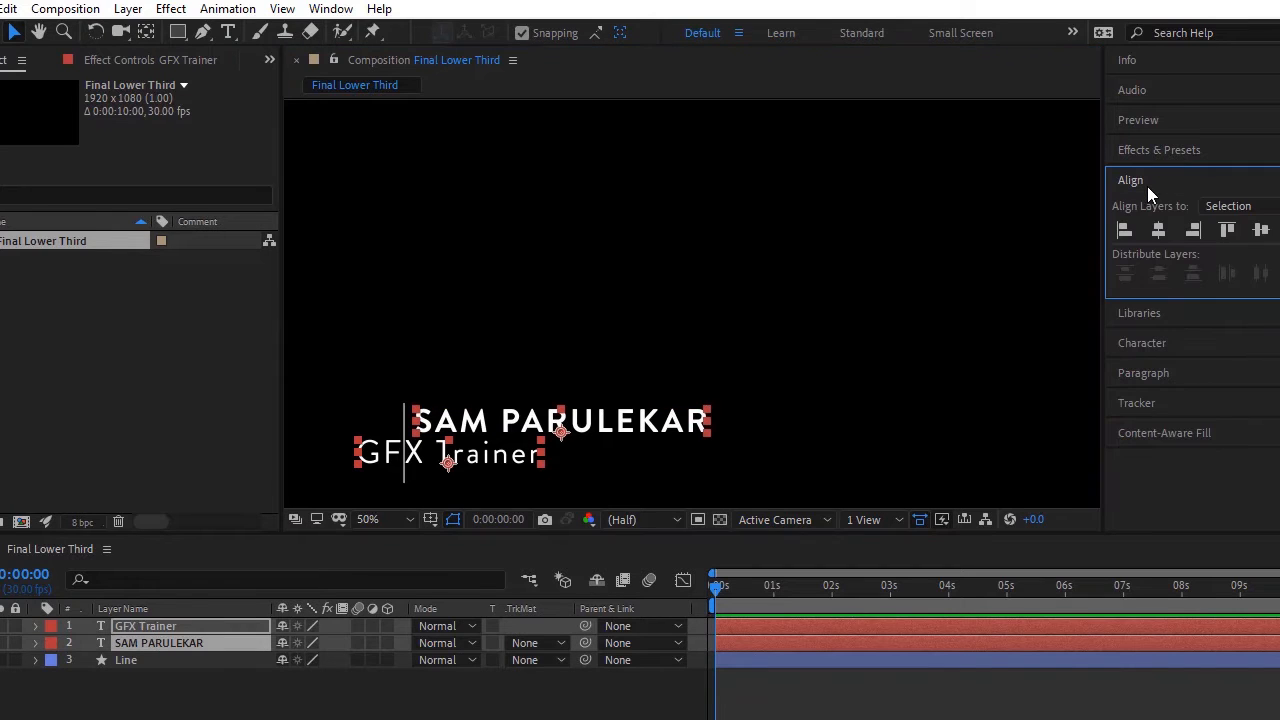
click(1193, 231)
click(866, 388)
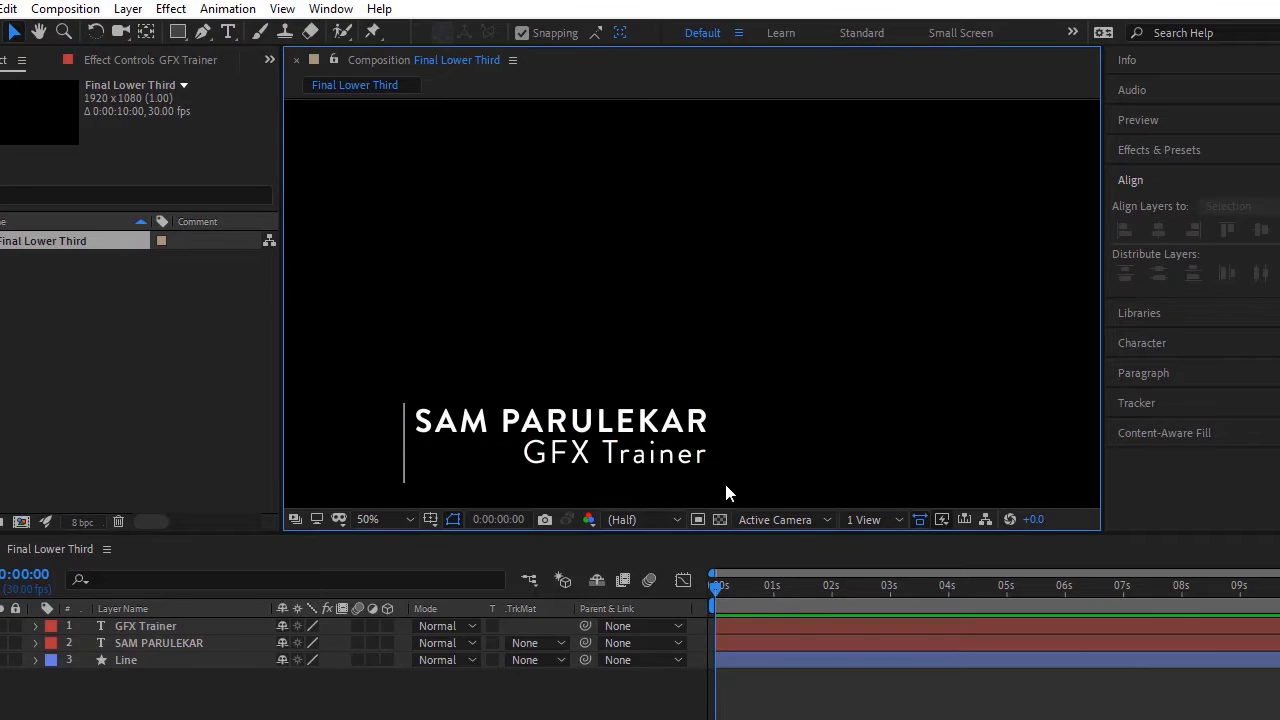
Nudge the GFX Trainer text slightly down to widen the gap below the name
click(620, 462)
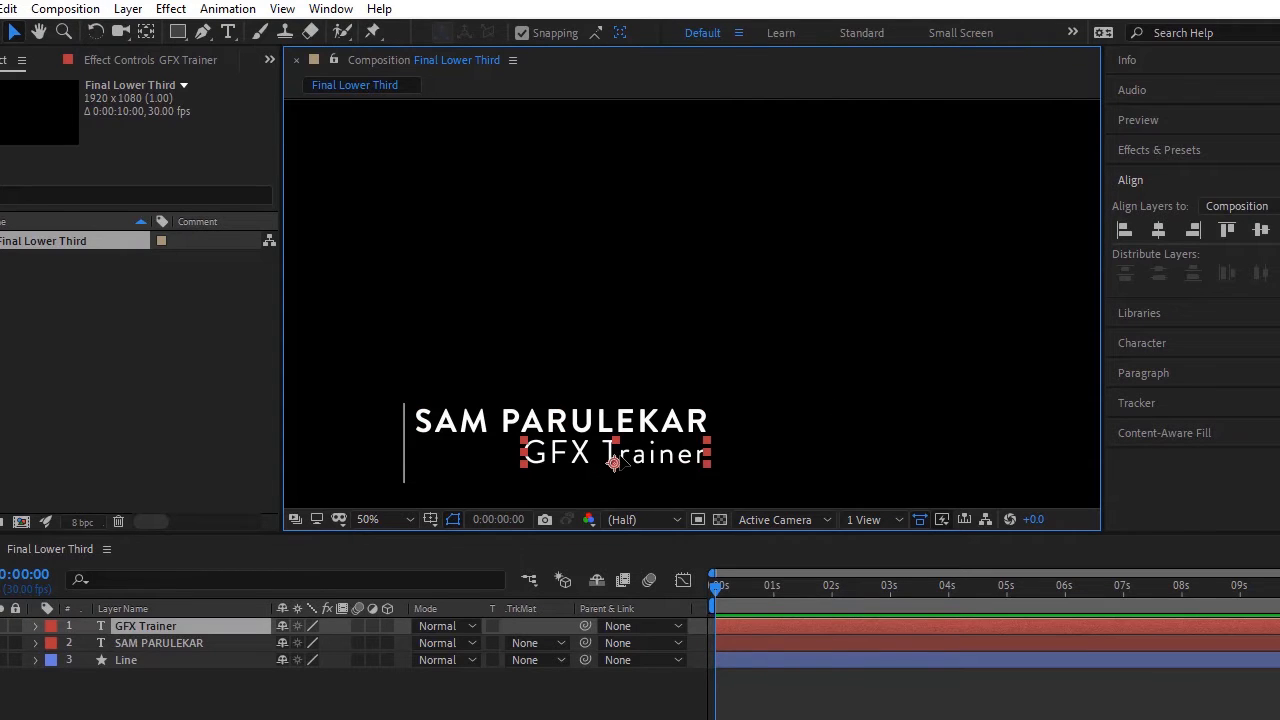
key(Down)
key(Down)
key(Down)
key(Down)
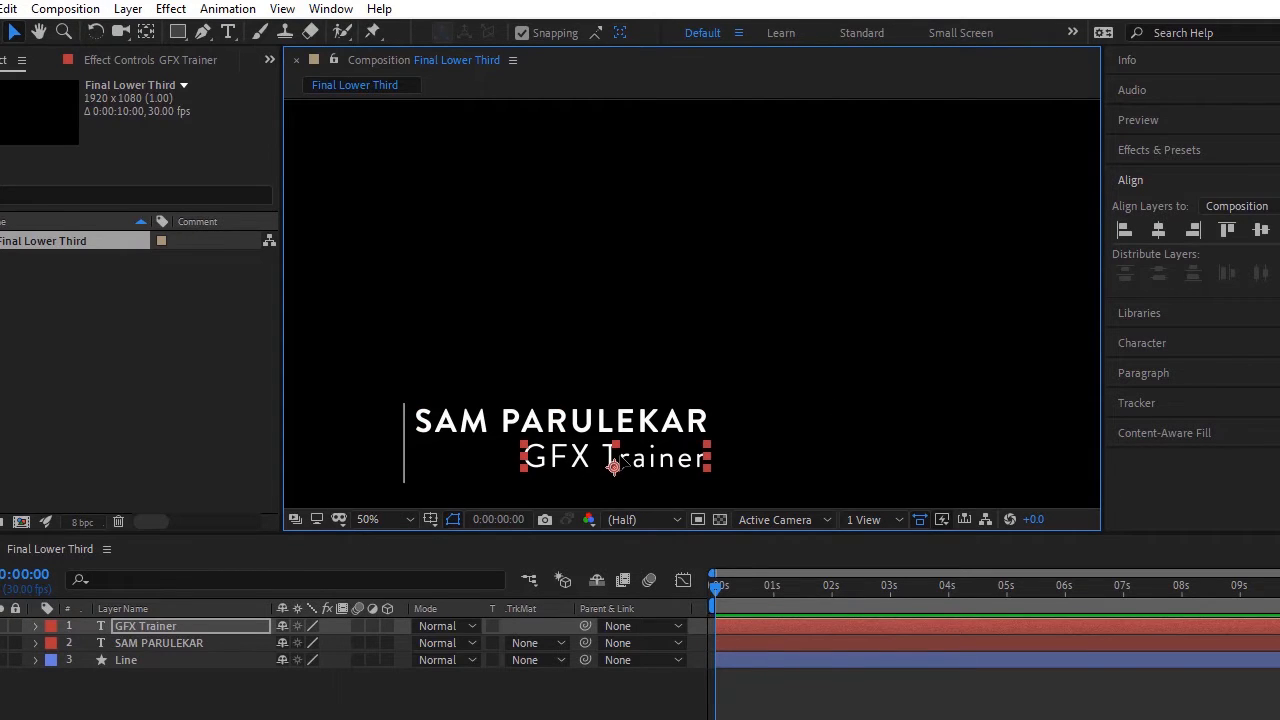
click(767, 405)
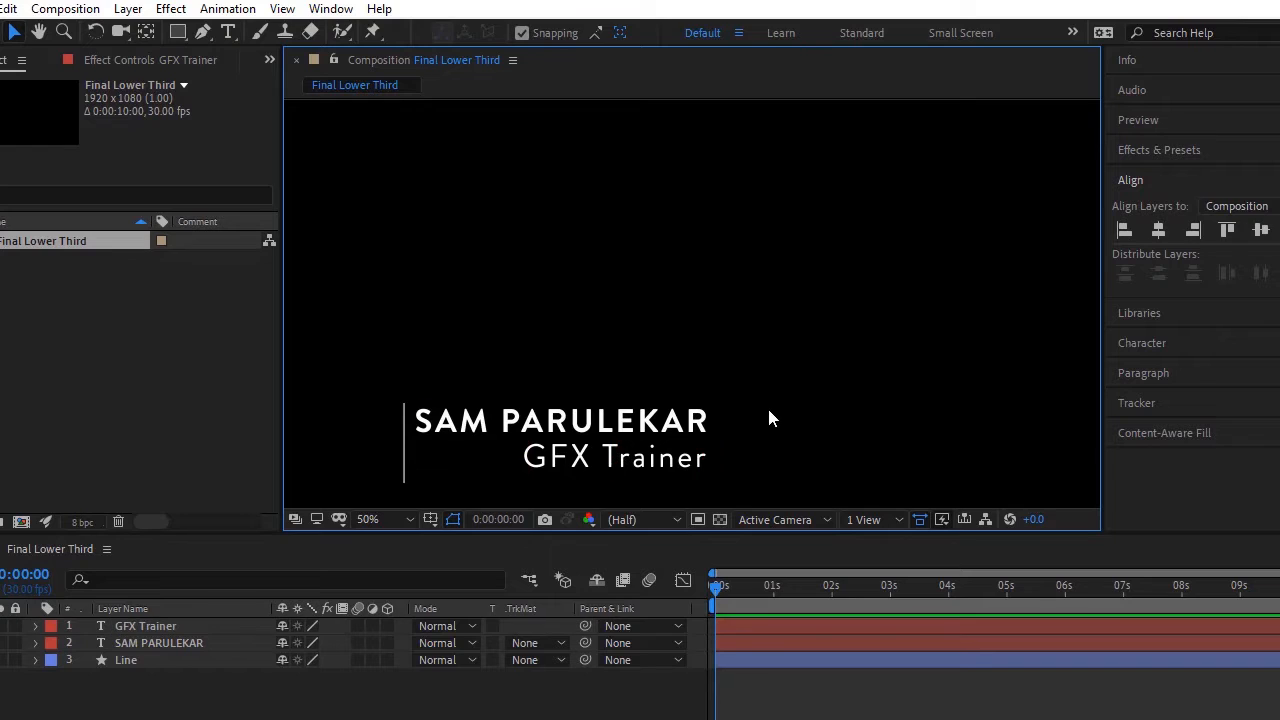
Nudge the name text slightly down, closer to the GFX Trainer line
click(600, 425)
key(Down)
key(Down)
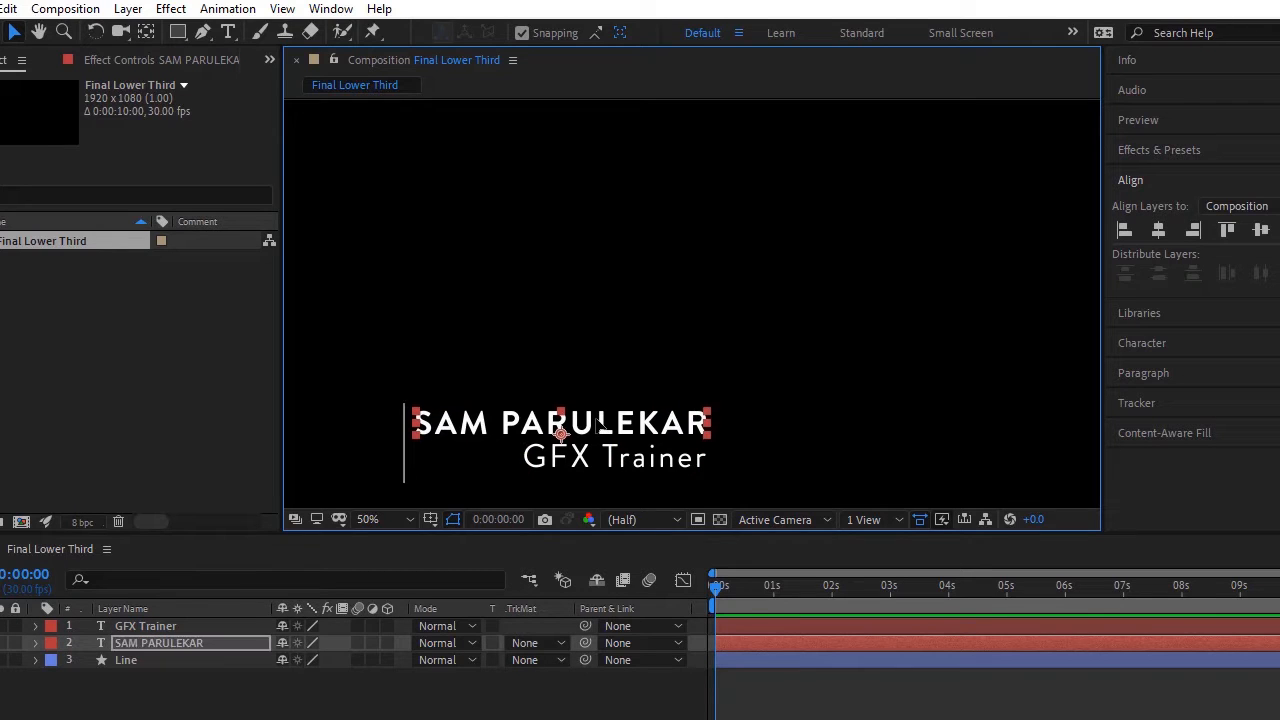
click(843, 436)
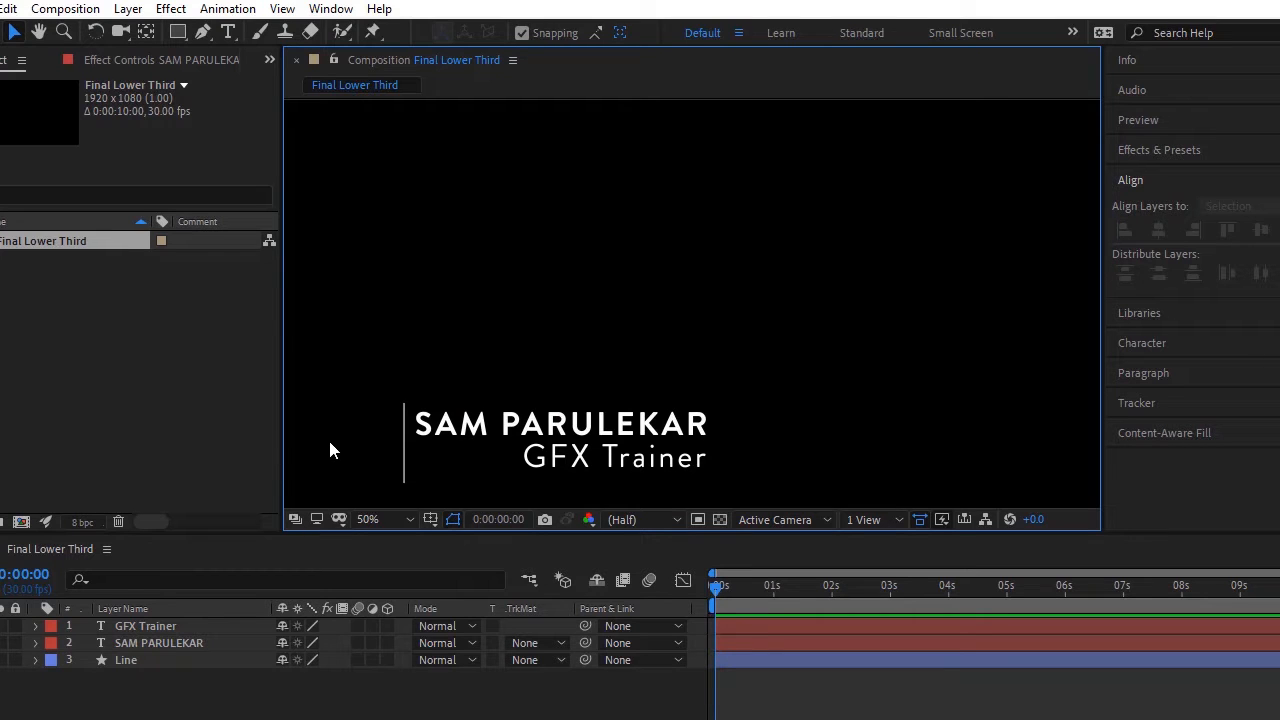
Add a text layer reading "GFXT" to the left of the vertical line and set its font style to Bold
click(228, 32)
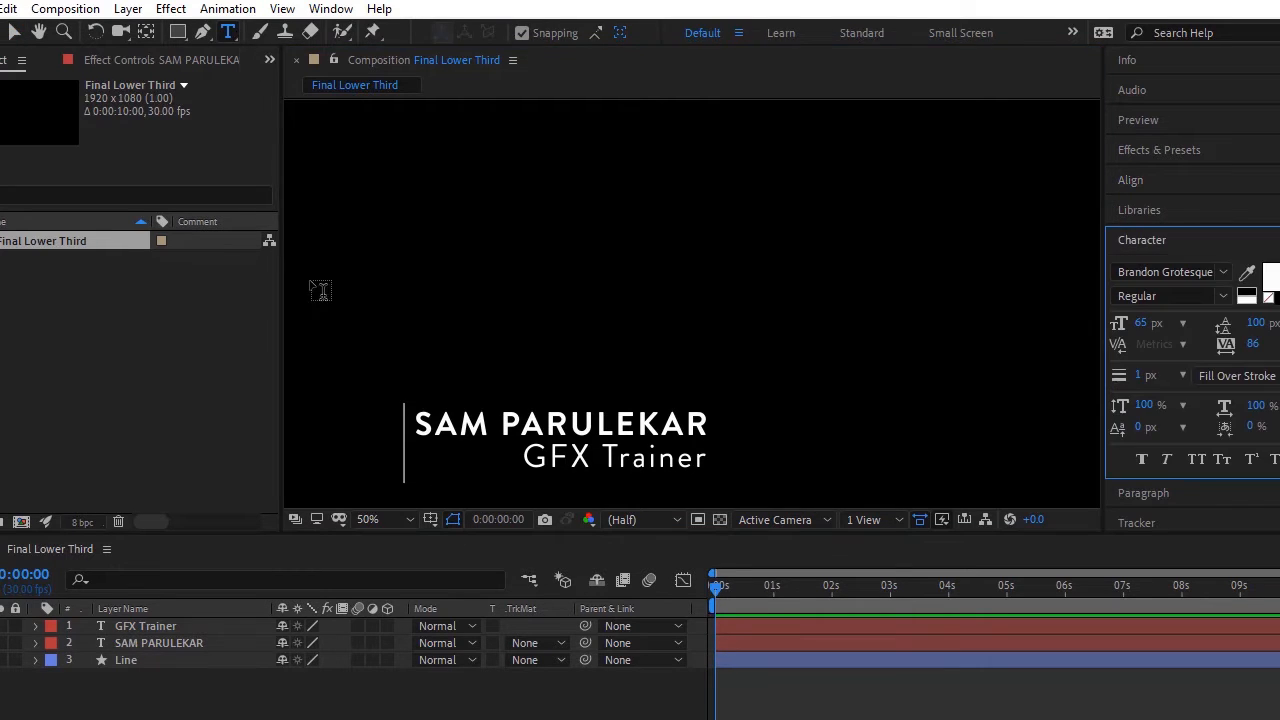
click(313, 440)
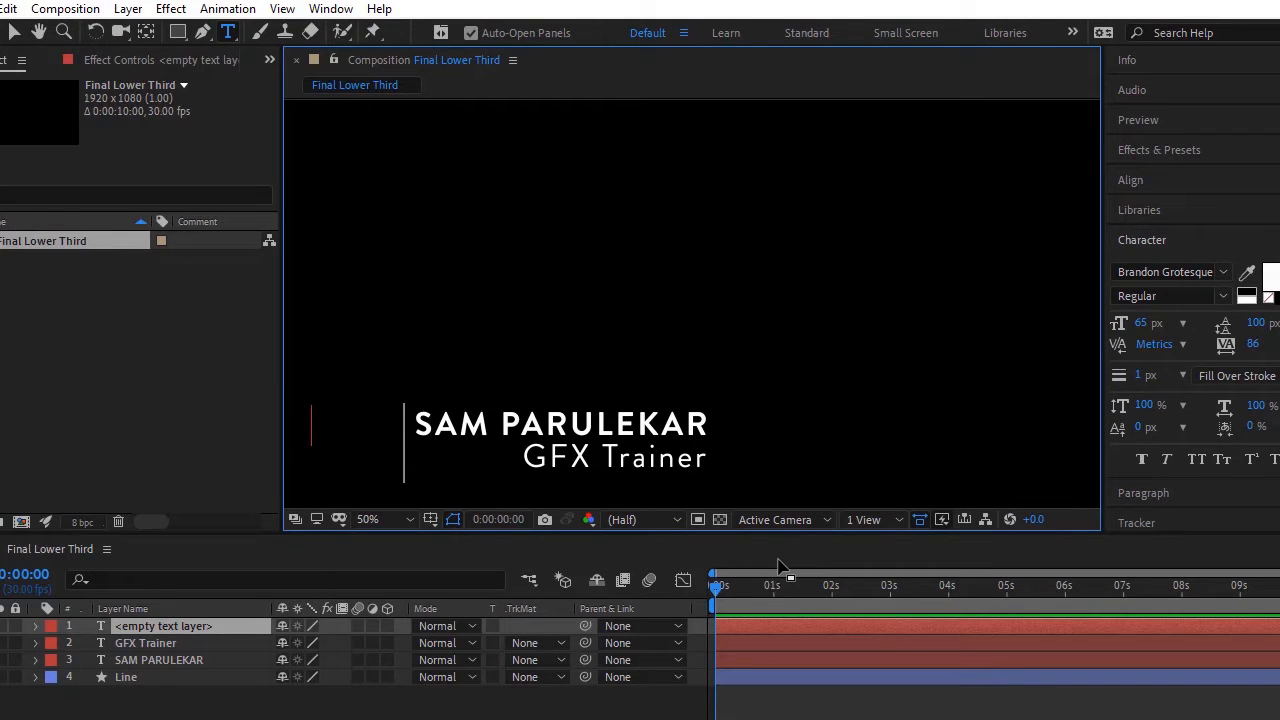
text(GFX)
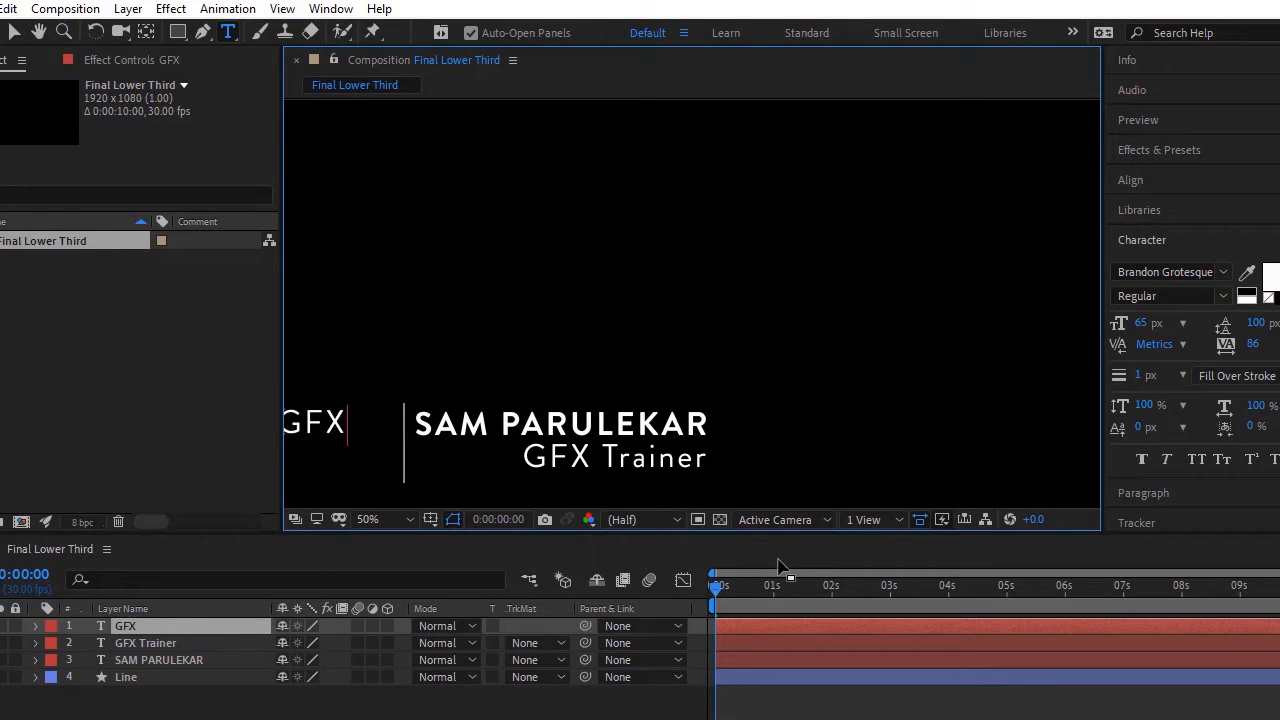
text(T)
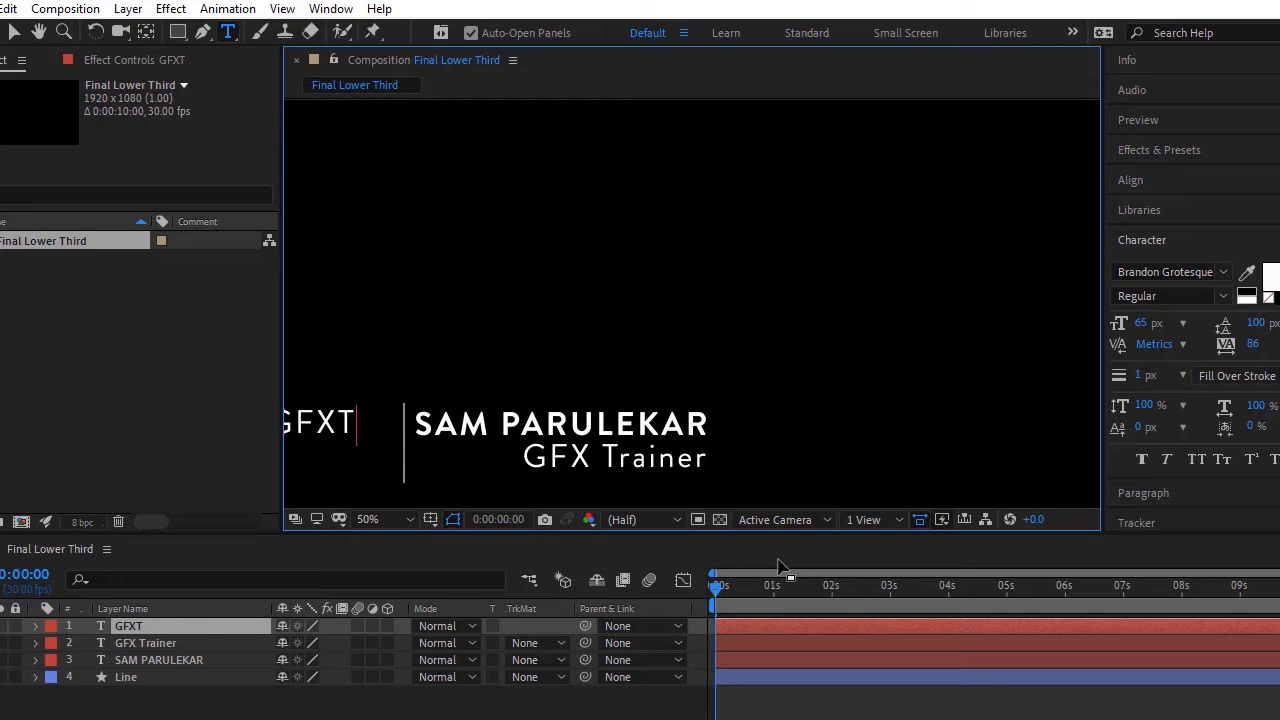
key(ctrl+a)
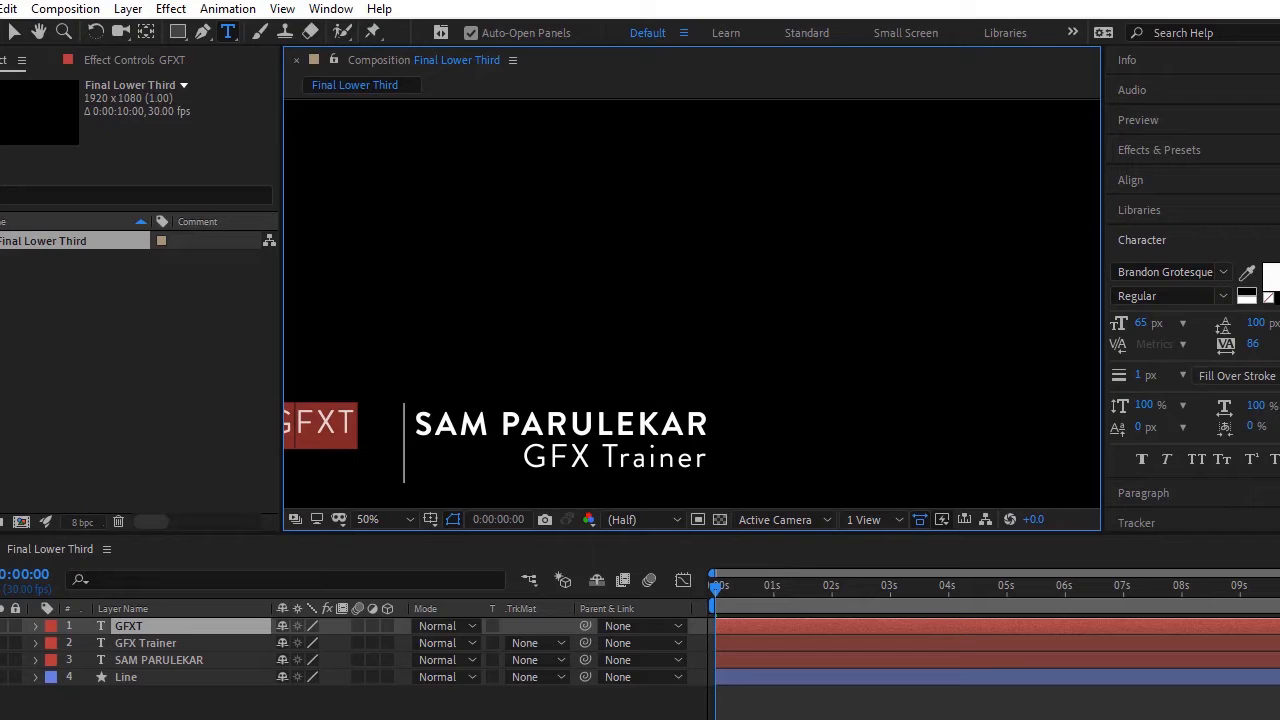
click(1221, 298)
click(1164, 491)
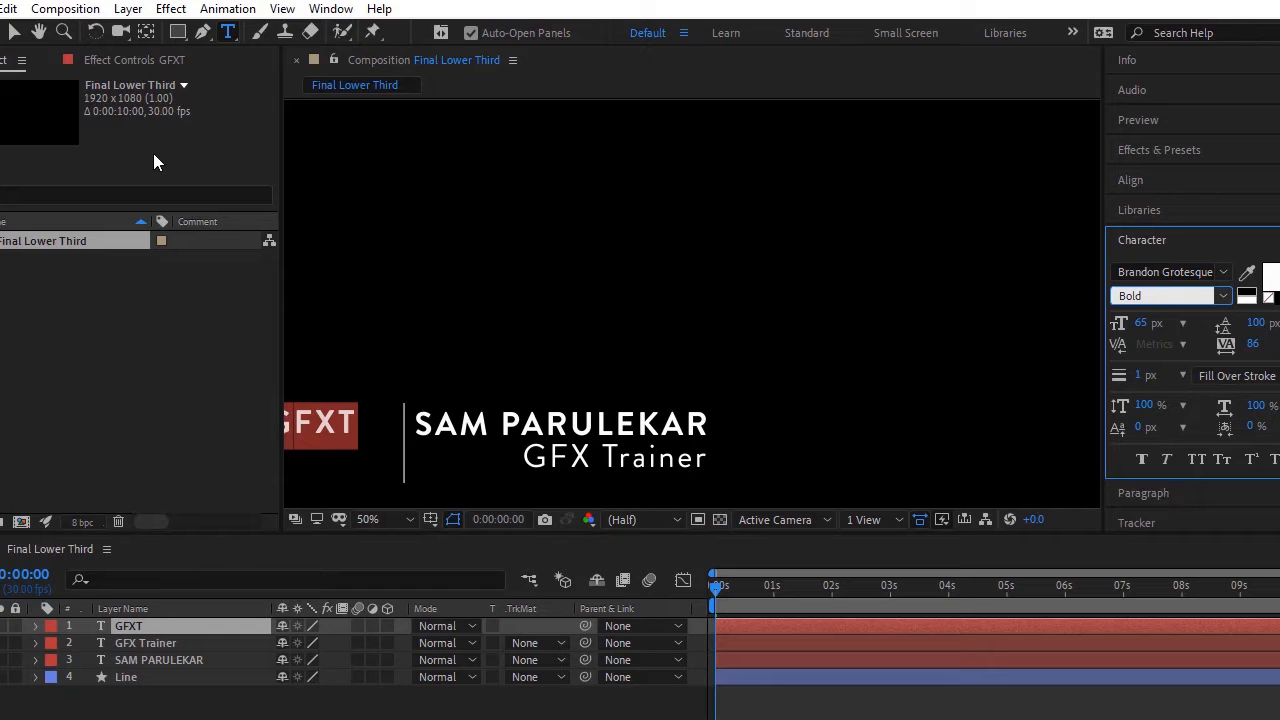
Move the GFXT text right so it sits fully in frame beside the vertical line, and re-enable the preview refresh
click(14, 33)
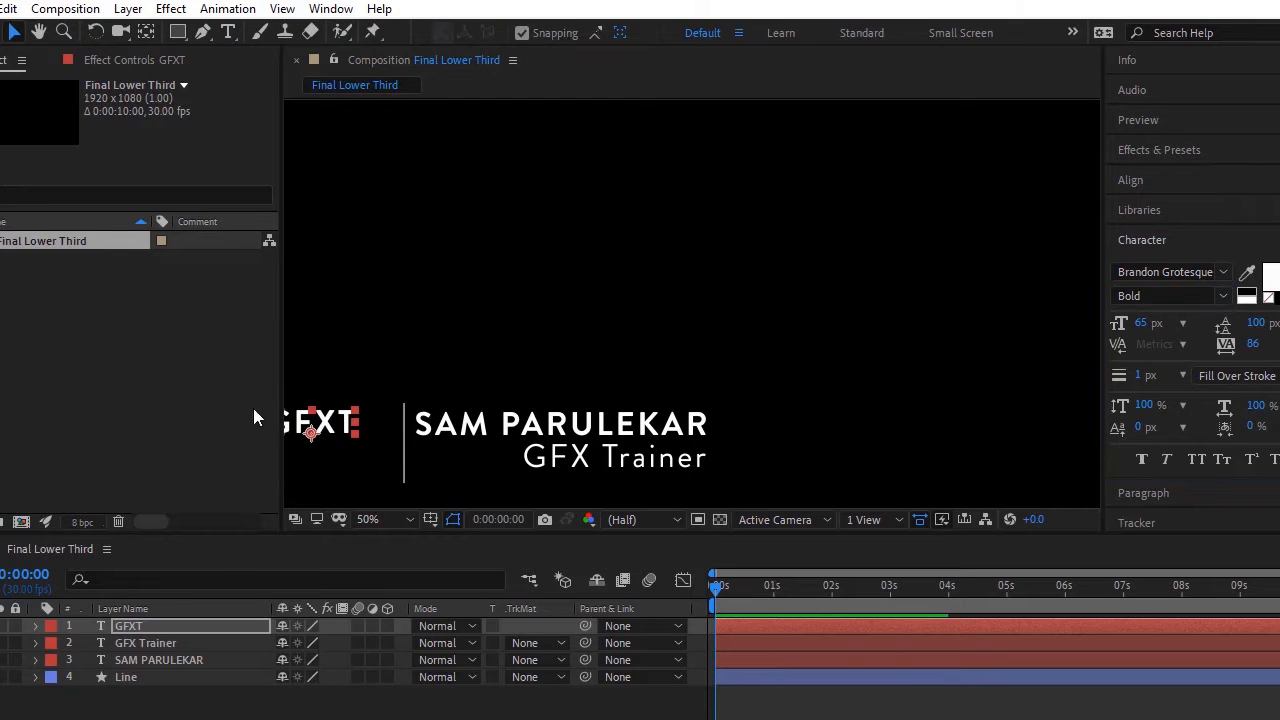
click(321, 428)
drag(321, 430, 352, 427)
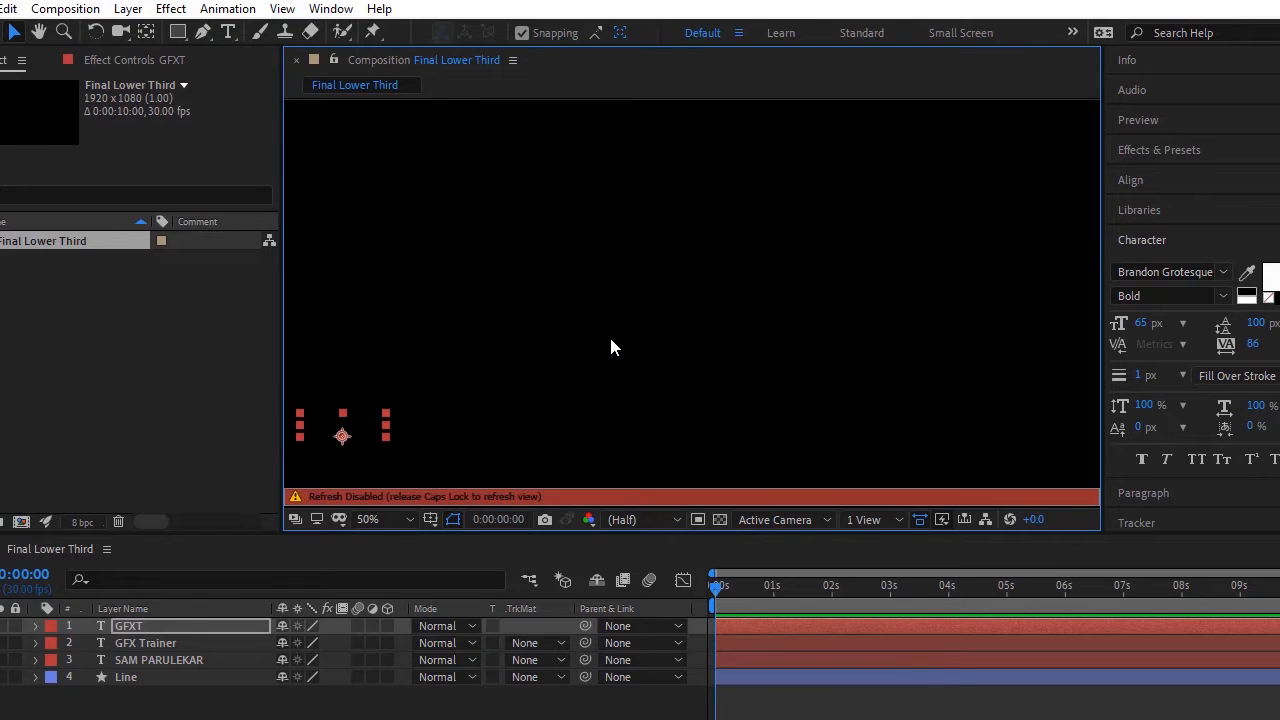
key(Caps_Lock)
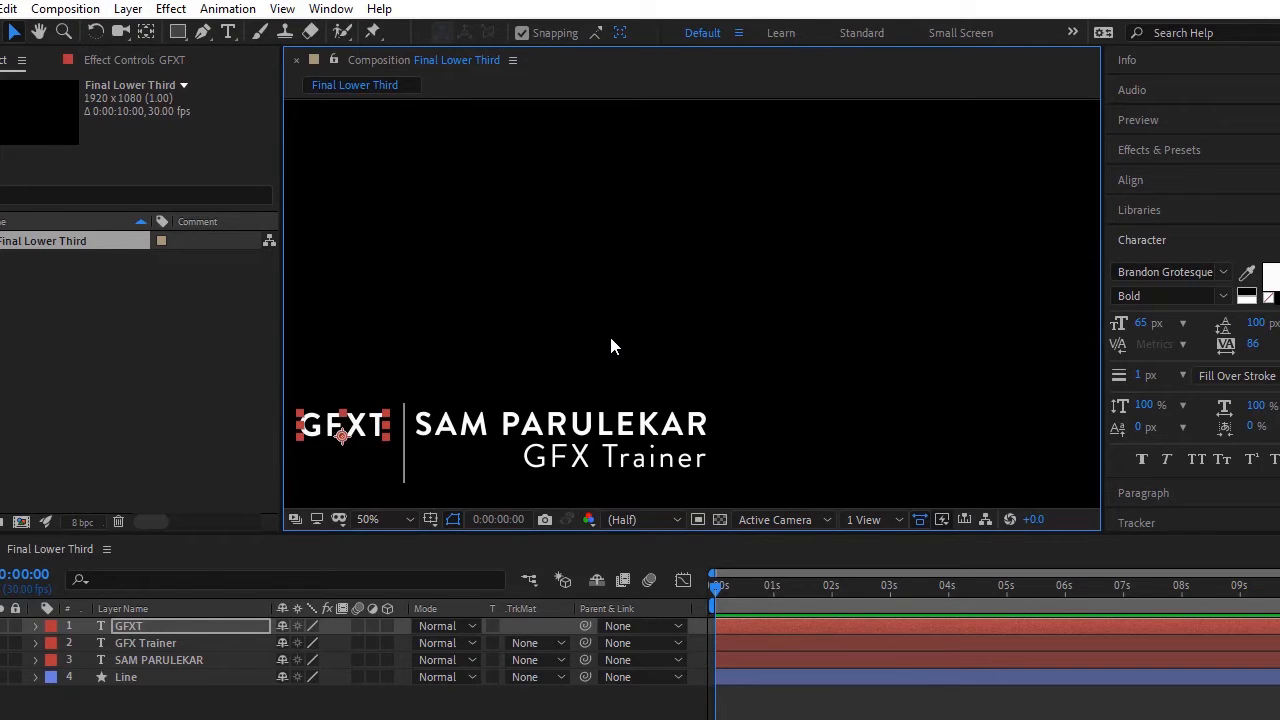
click(534, 360)
Turn off snapping and fine-position the GFXT text close to the line's left side, level with the name
mouse_move(375, 427)
mouse_down()
mouse_move(380, 408)
mouse_move(359, 408)
mouse_up()
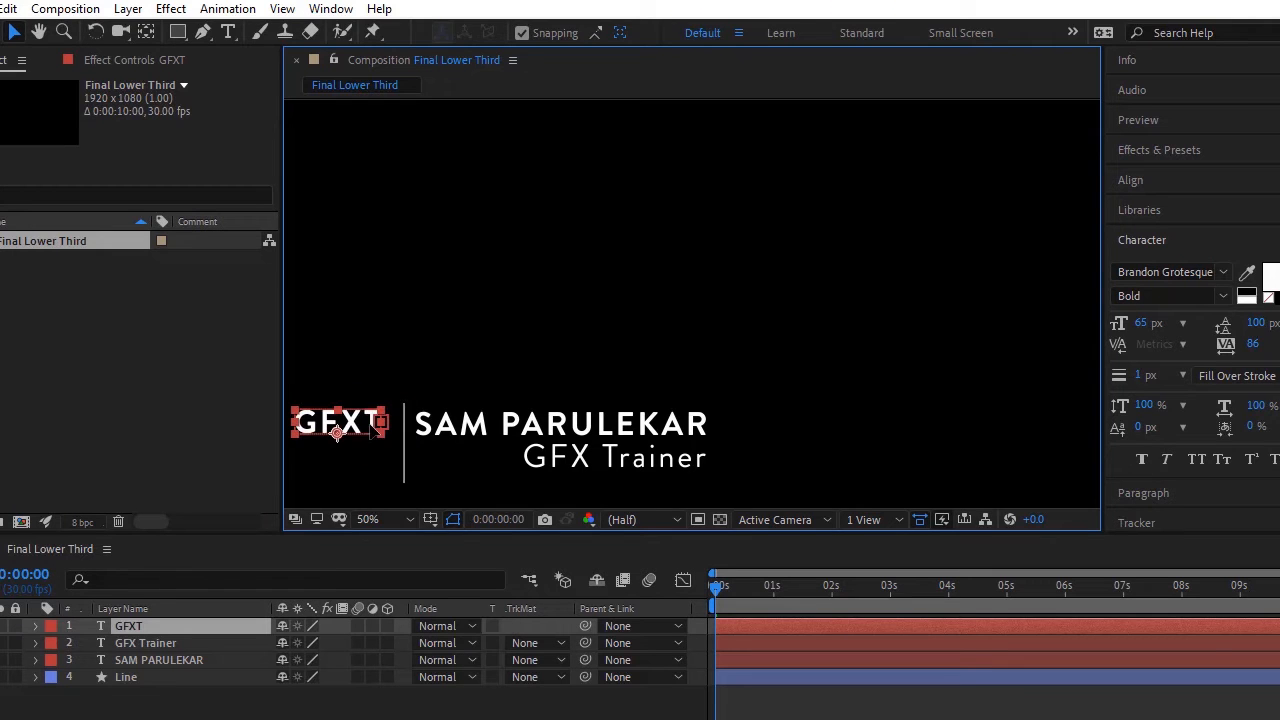
click(544, 31)
drag(361, 432, 368, 431)
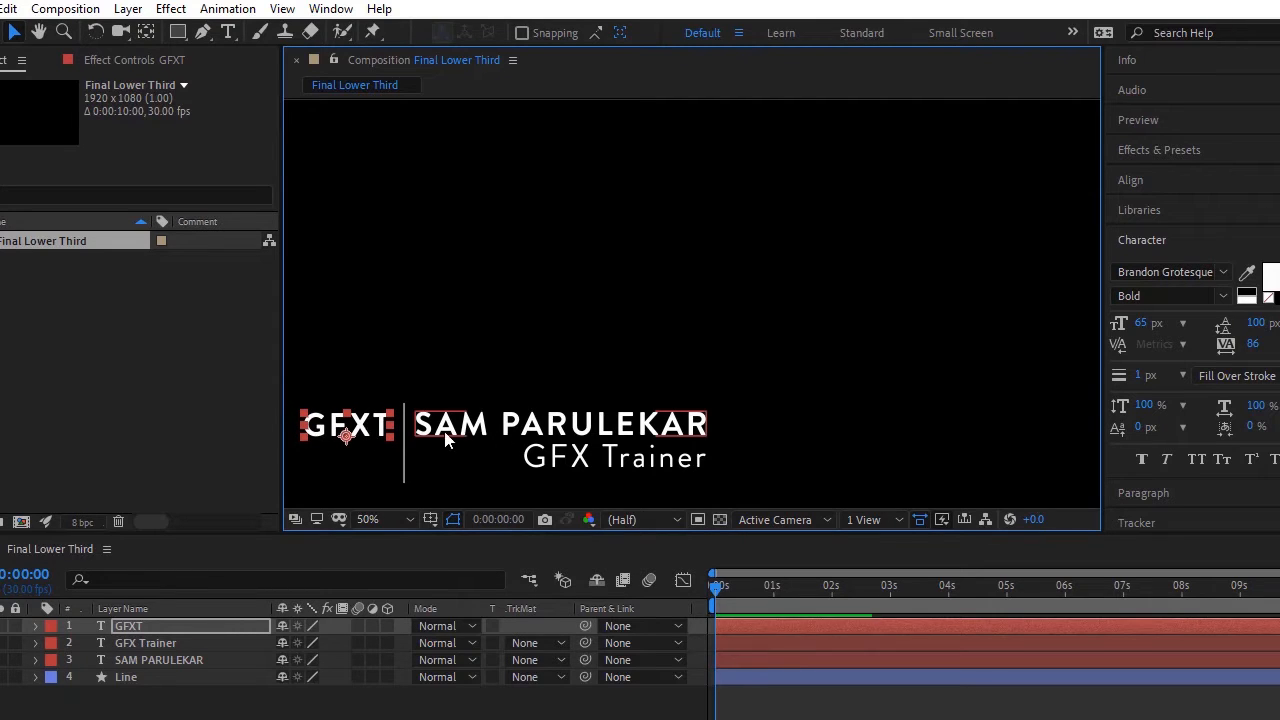
click(516, 314)
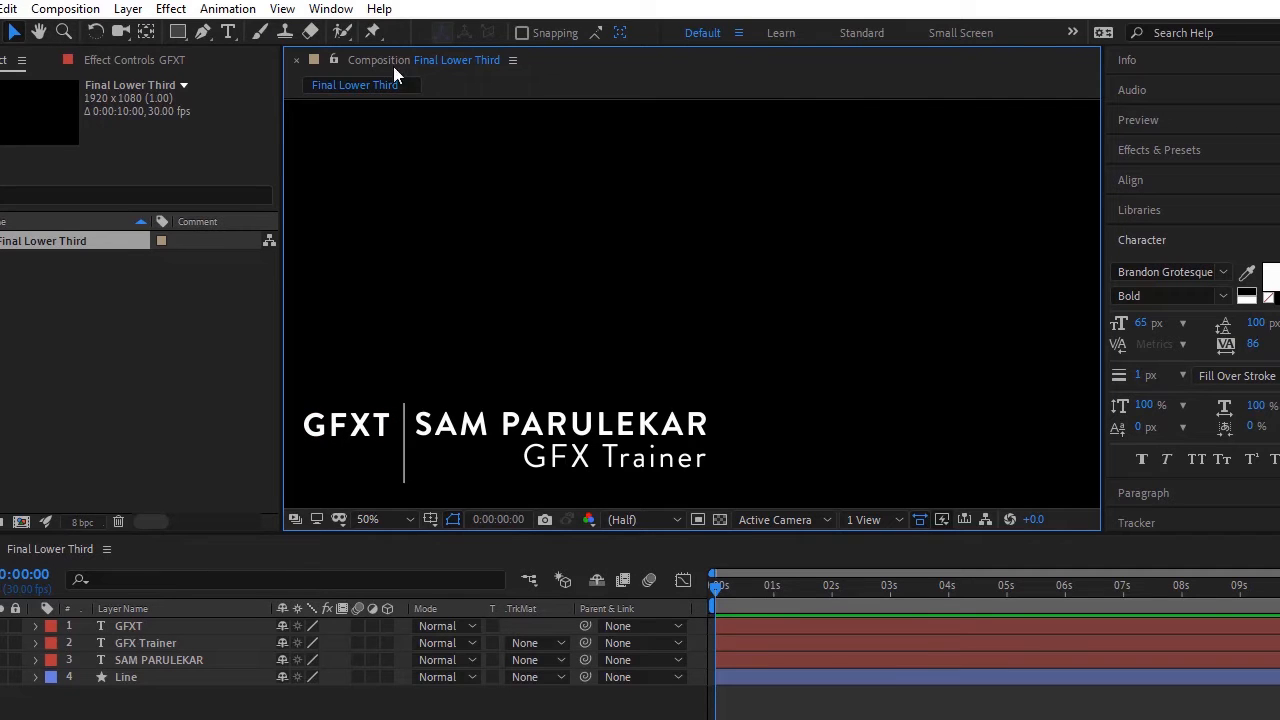
Recolour only the letter T of the GFXT text to blue 0B6FE1
key(ctrl+t)
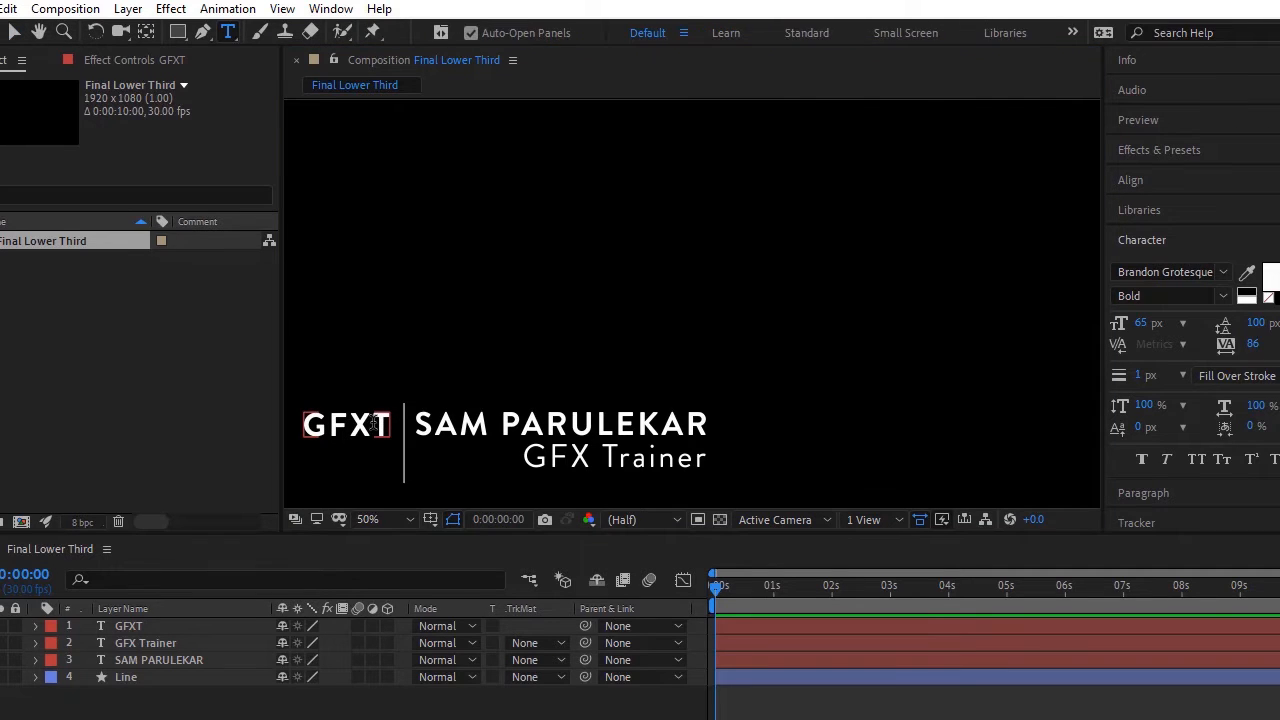
drag(370, 425, 392, 425)
click(1270, 276)
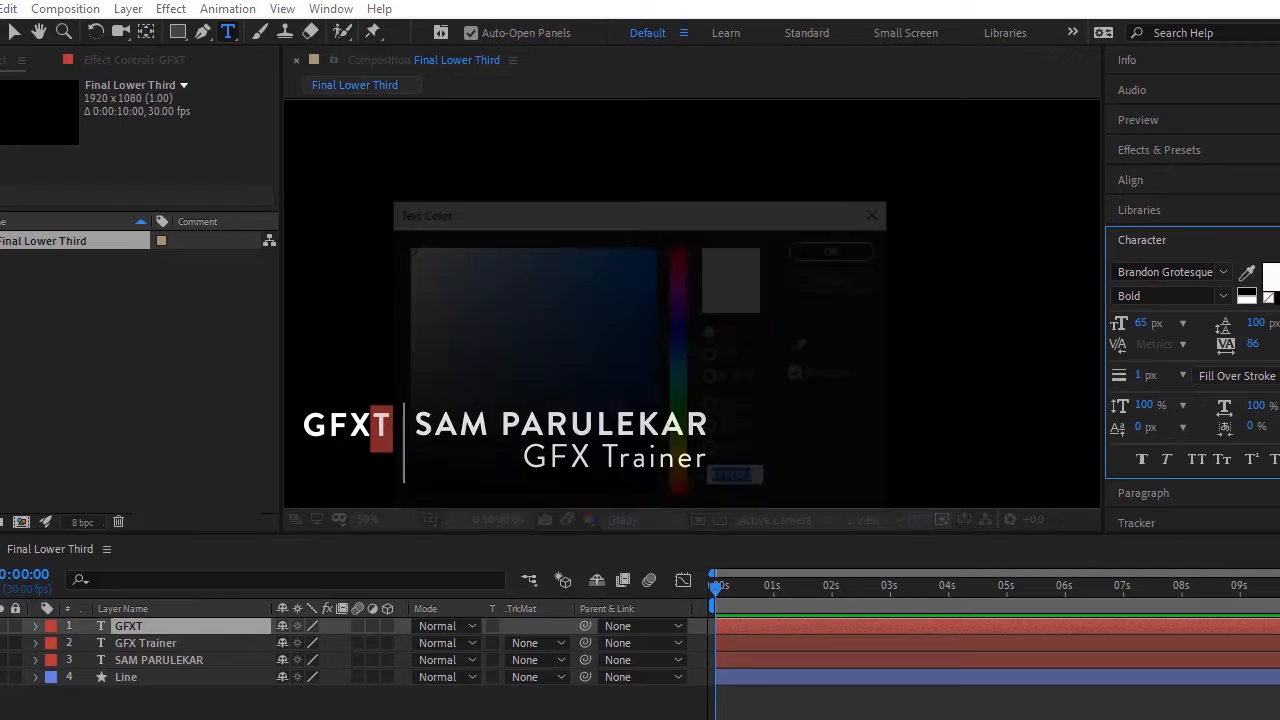
click(645, 274)
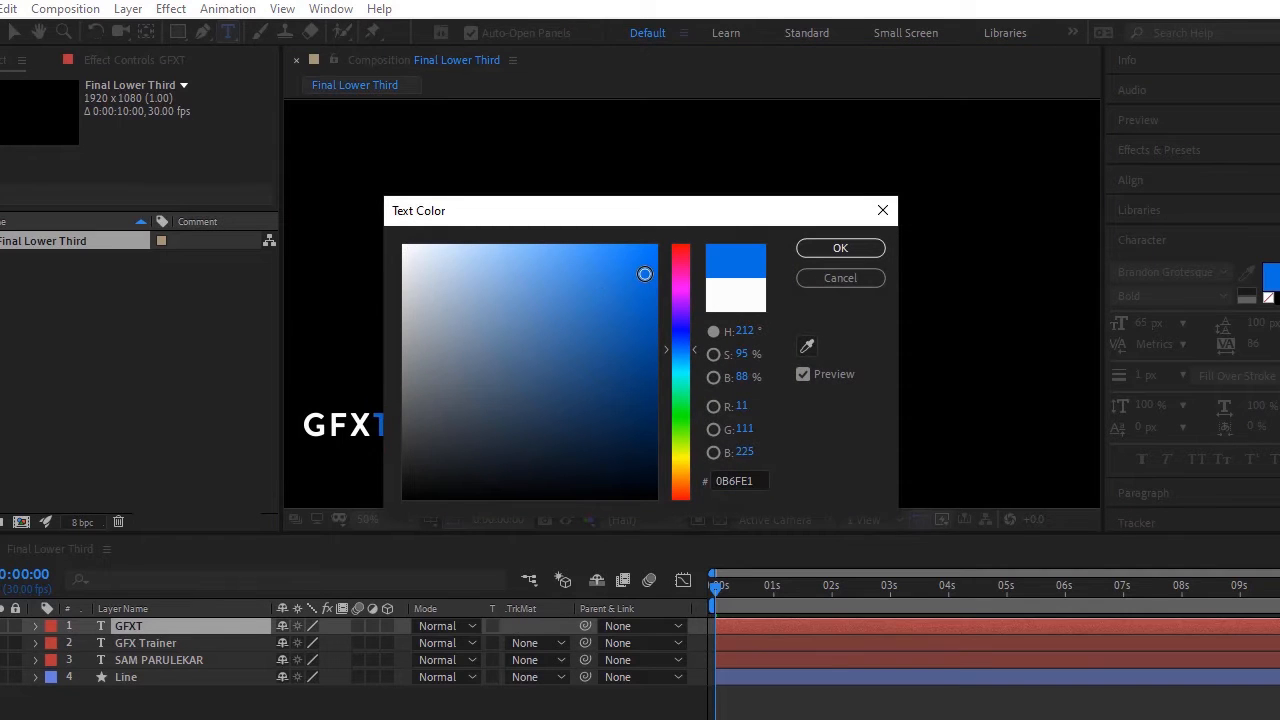
click(809, 260)
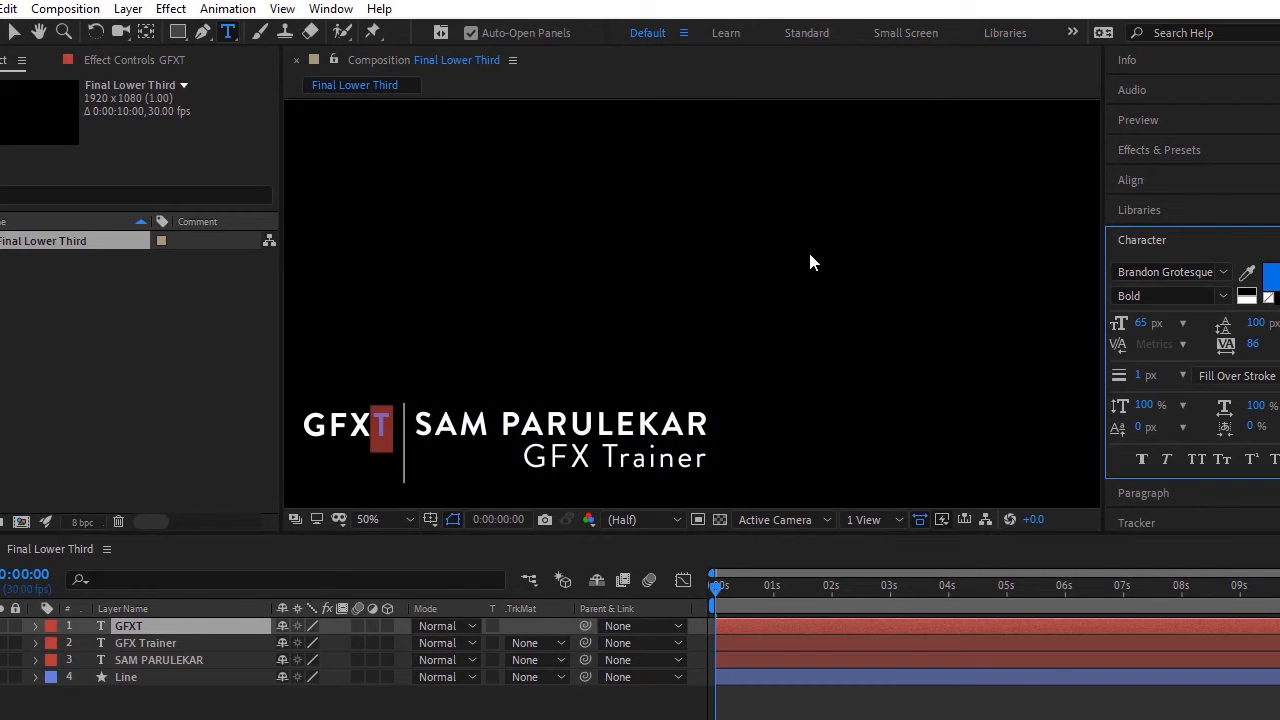
click(14, 33)
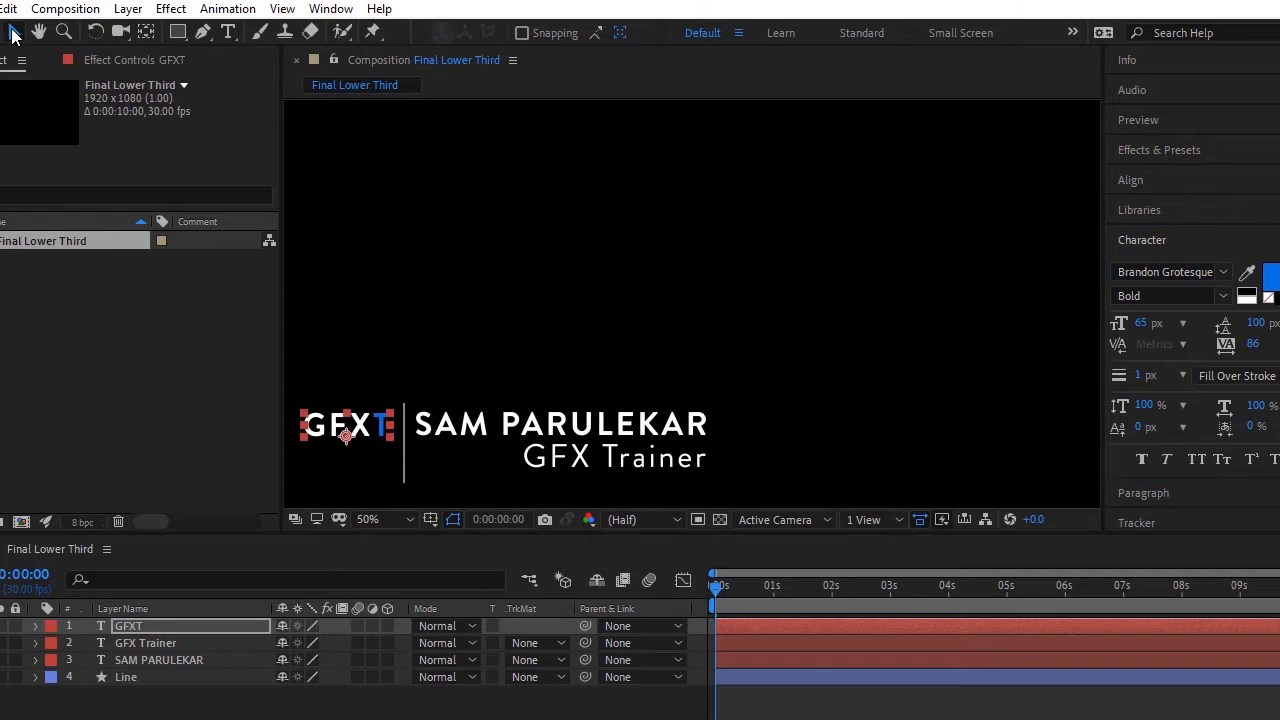
click(443, 361)
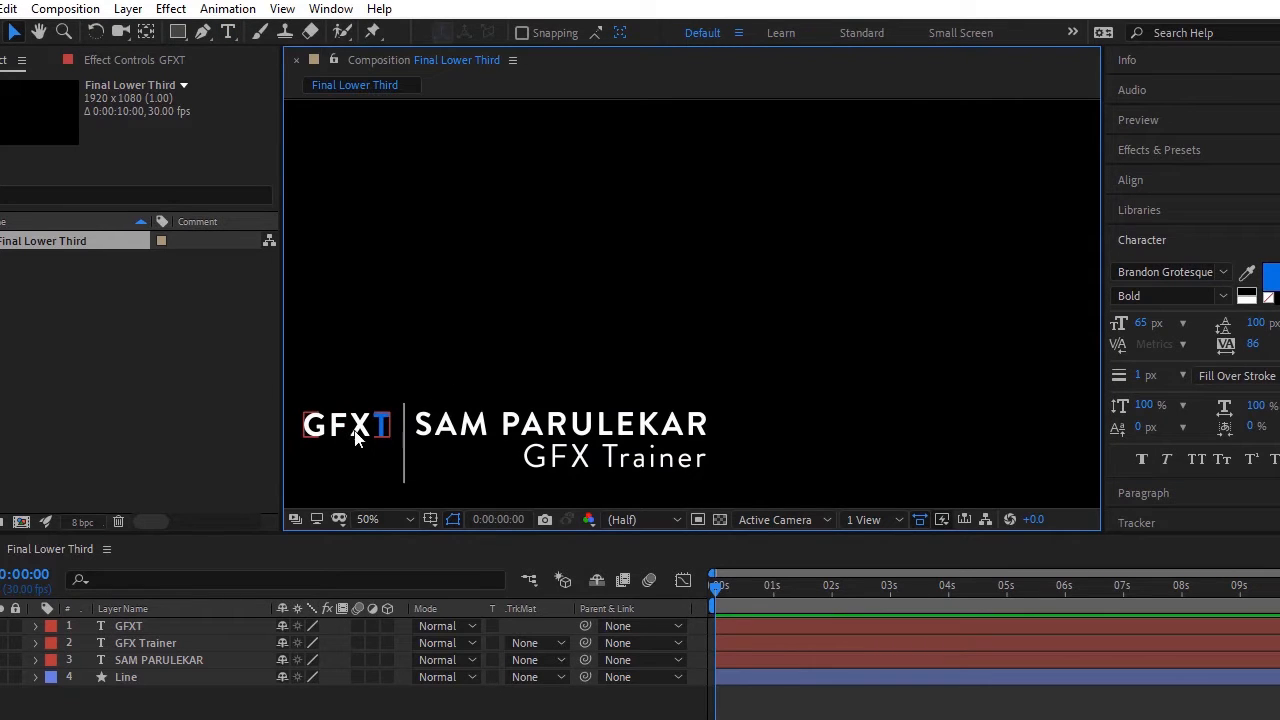
Reduce the GFX Trainer text's font size to 56 px
click(621, 461)
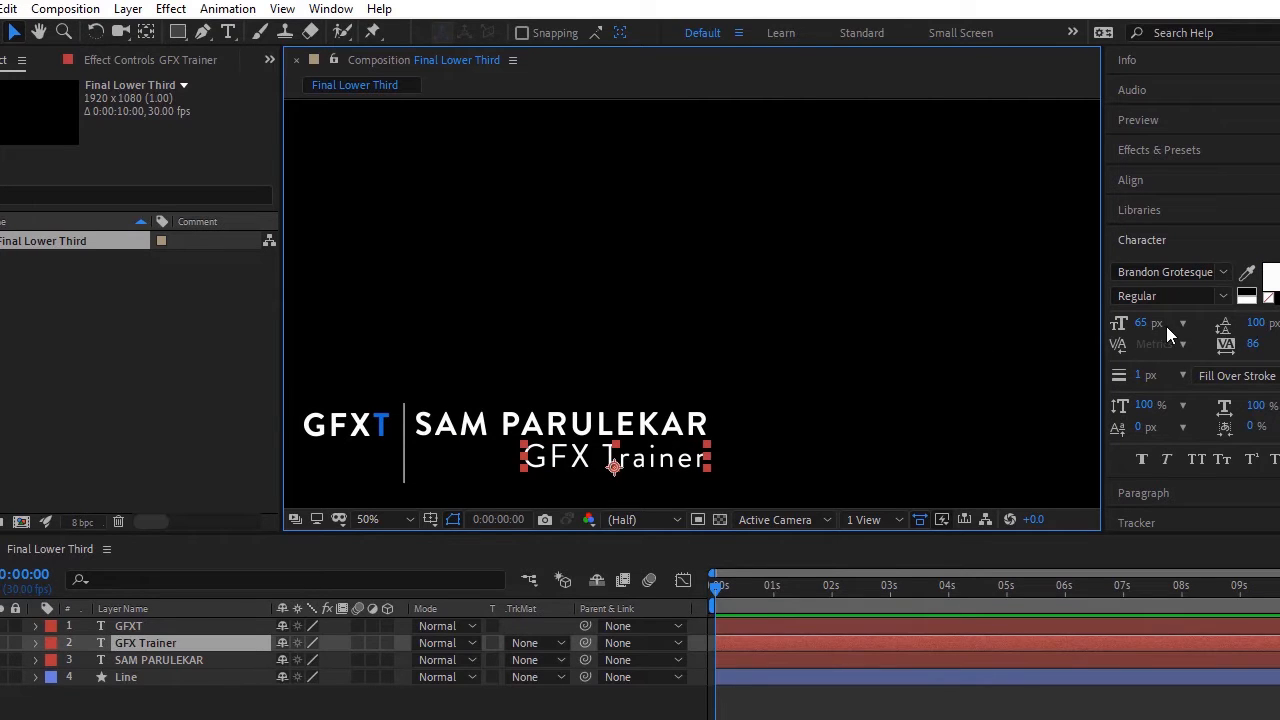
drag(1150, 323, 1146, 322)
click(927, 365)
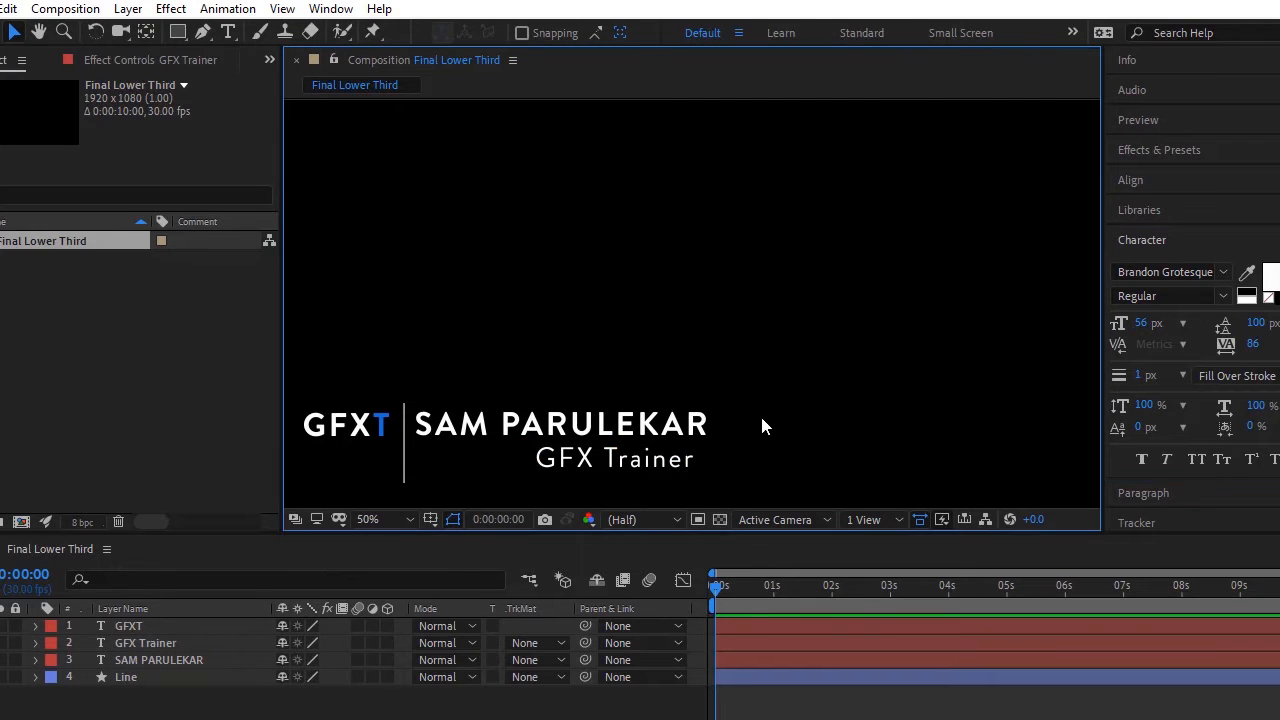
Align the right edges of the GFX Trainer text and the name text to each other
click(652, 472)
shift+click(672, 430)
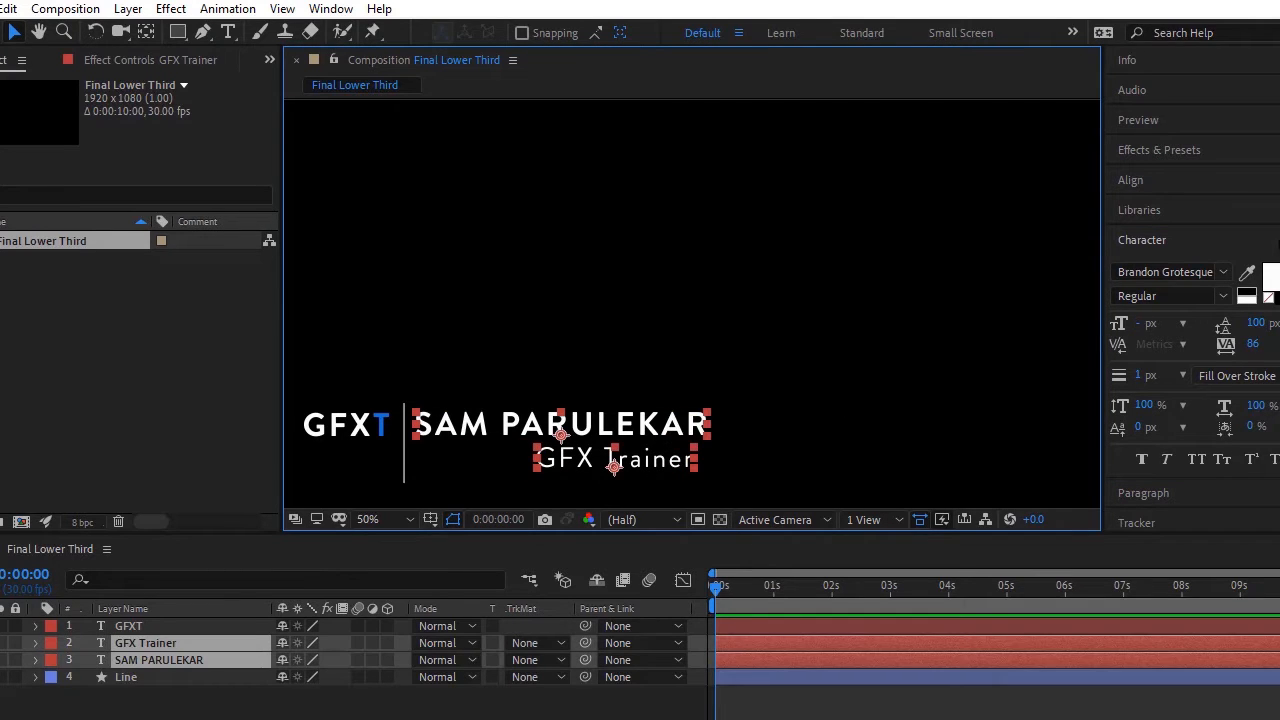
click(1218, 183)
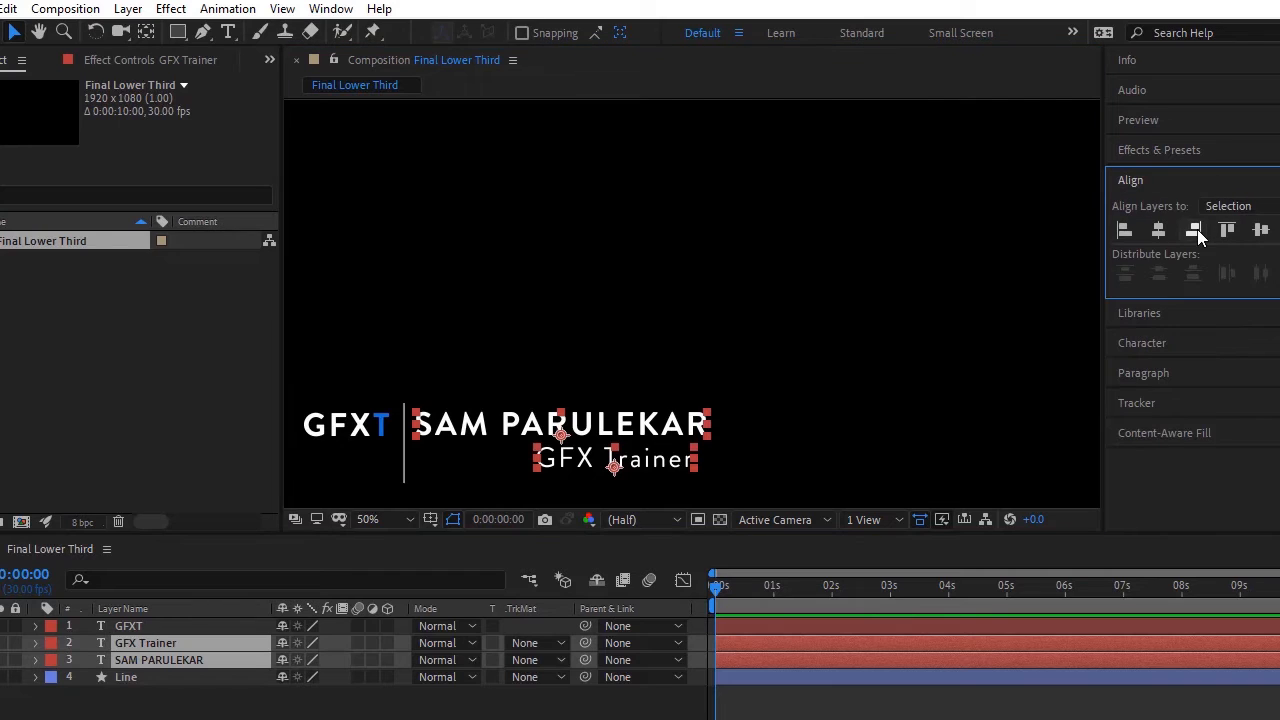
click(1195, 230)
click(733, 352)
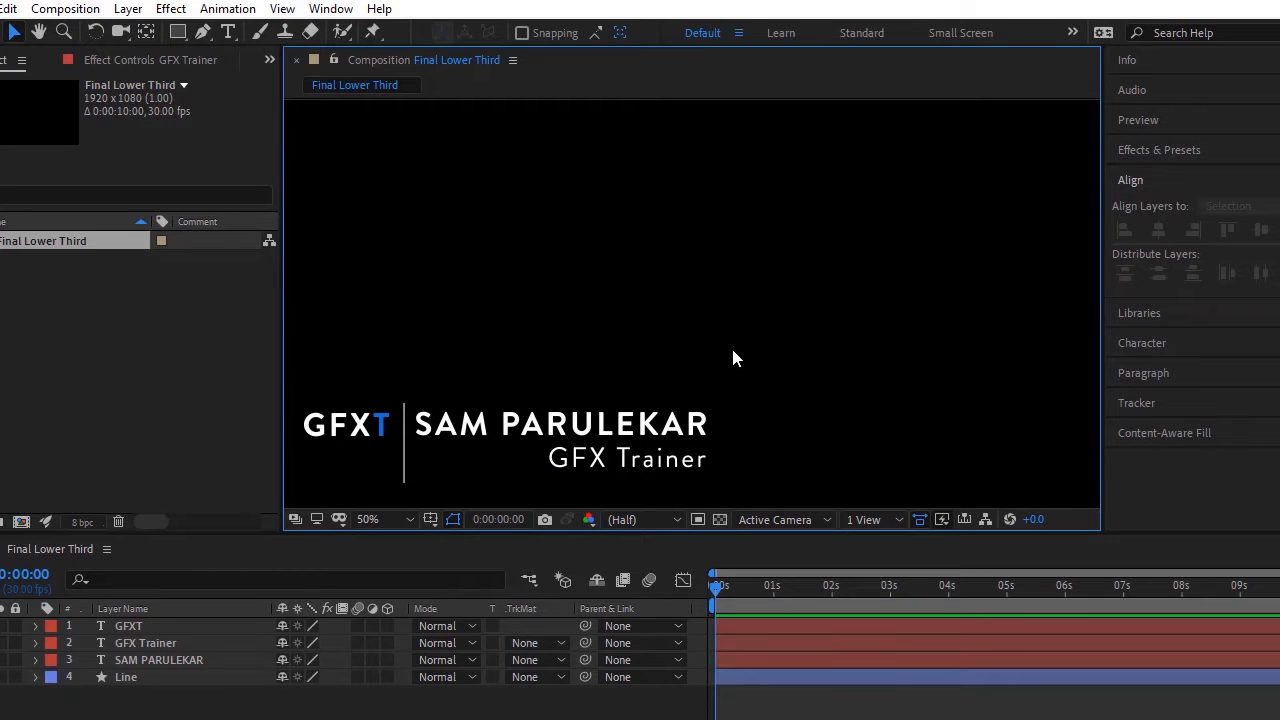
Add a Scale keyframe to the Line layer at exactly 0:00:01:00
click(405, 450)
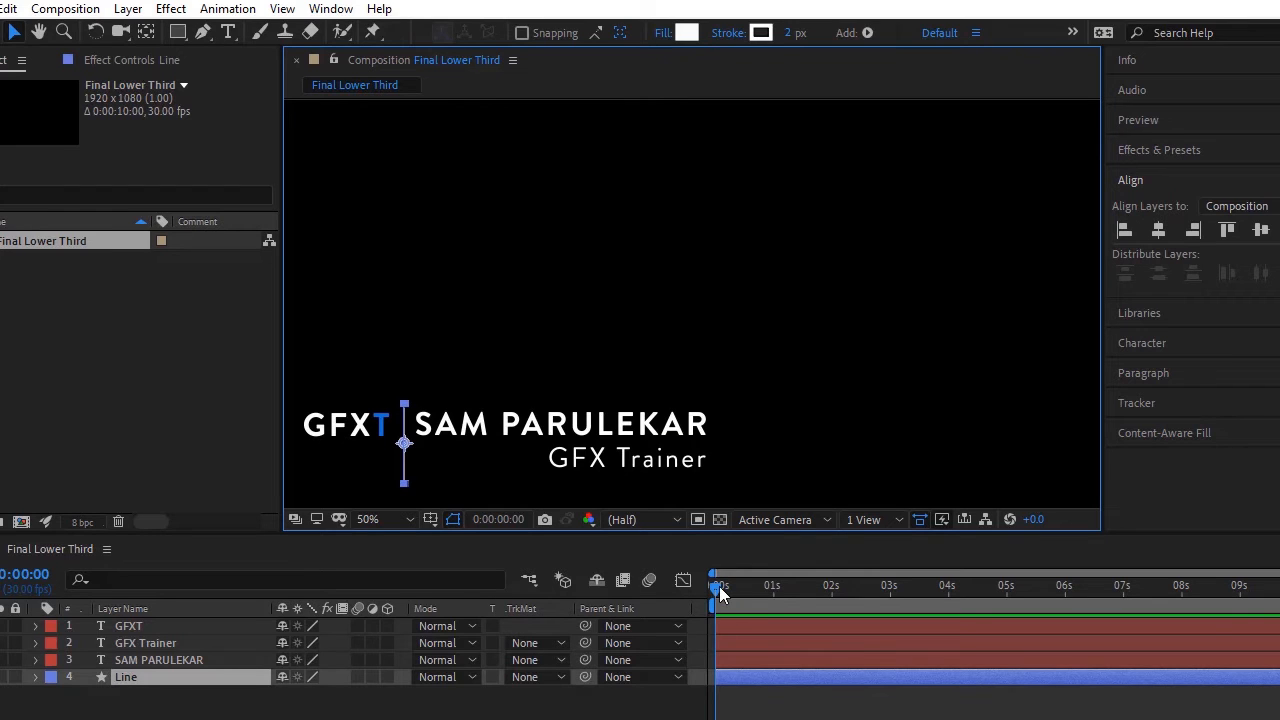
drag(719, 586, 771, 588)
click(40, 580)
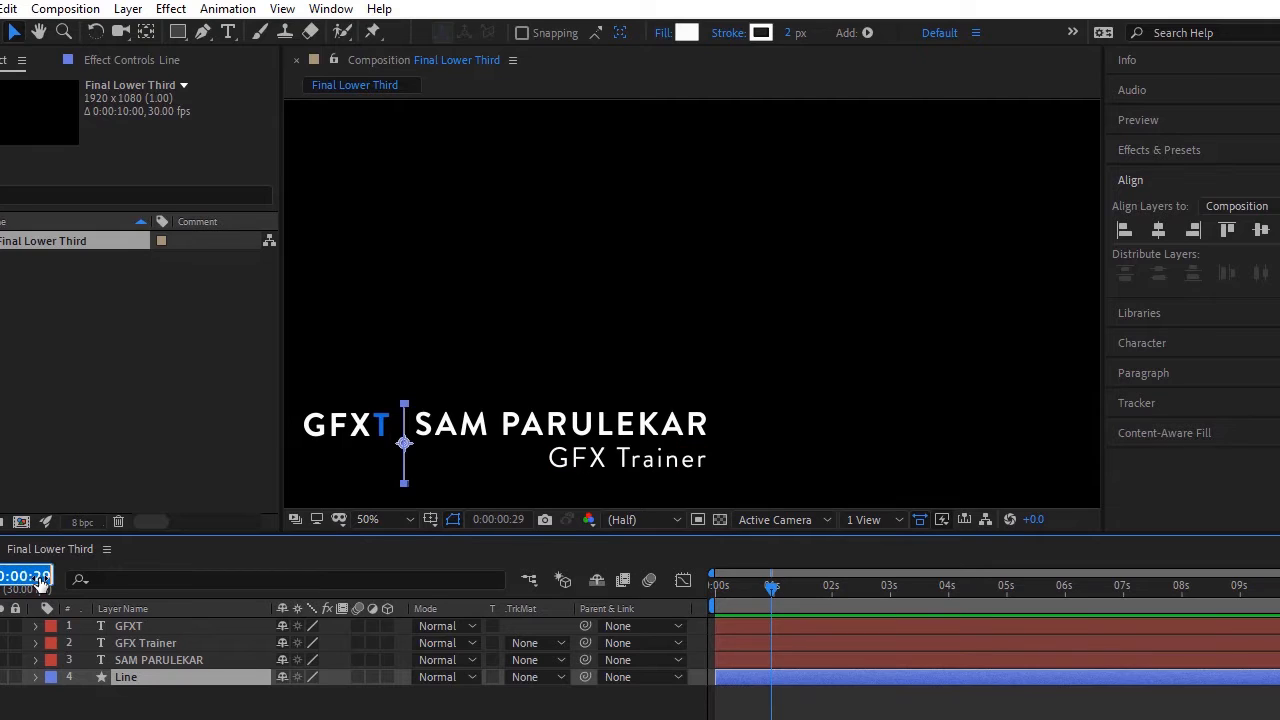
drag(21, 571, 212, 571)
text(1:00)
key(Return)
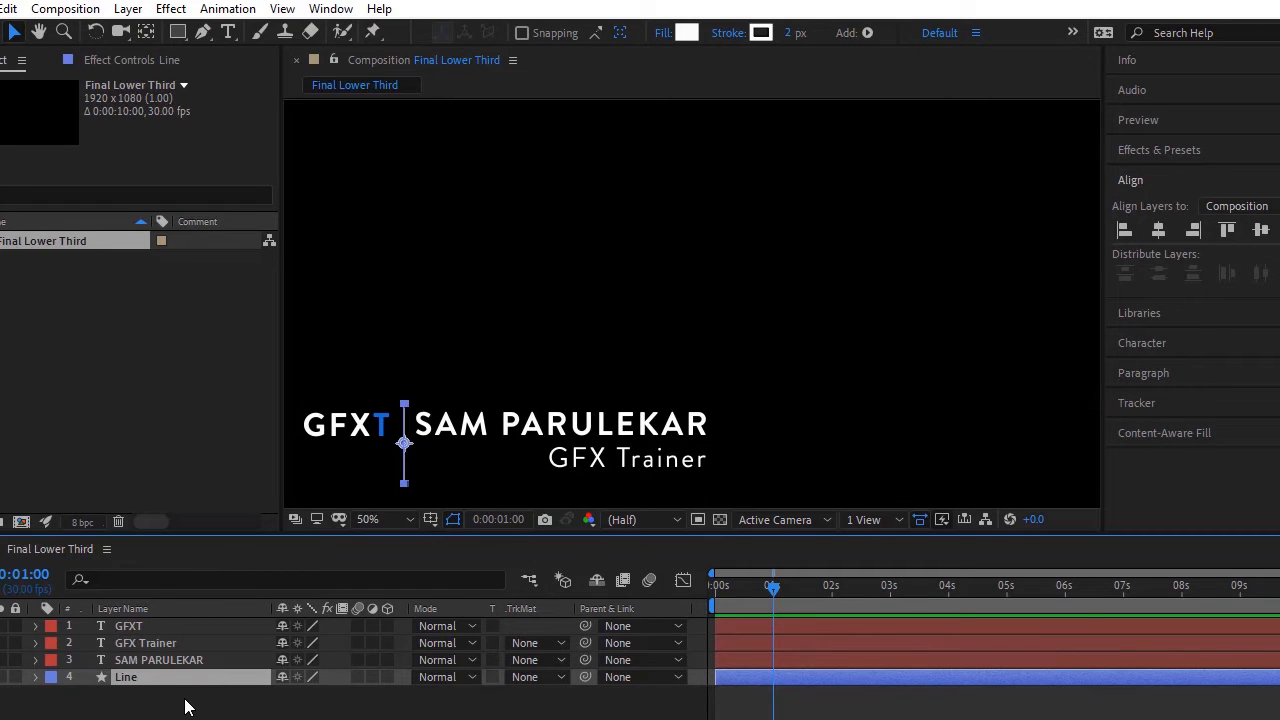
key(s)
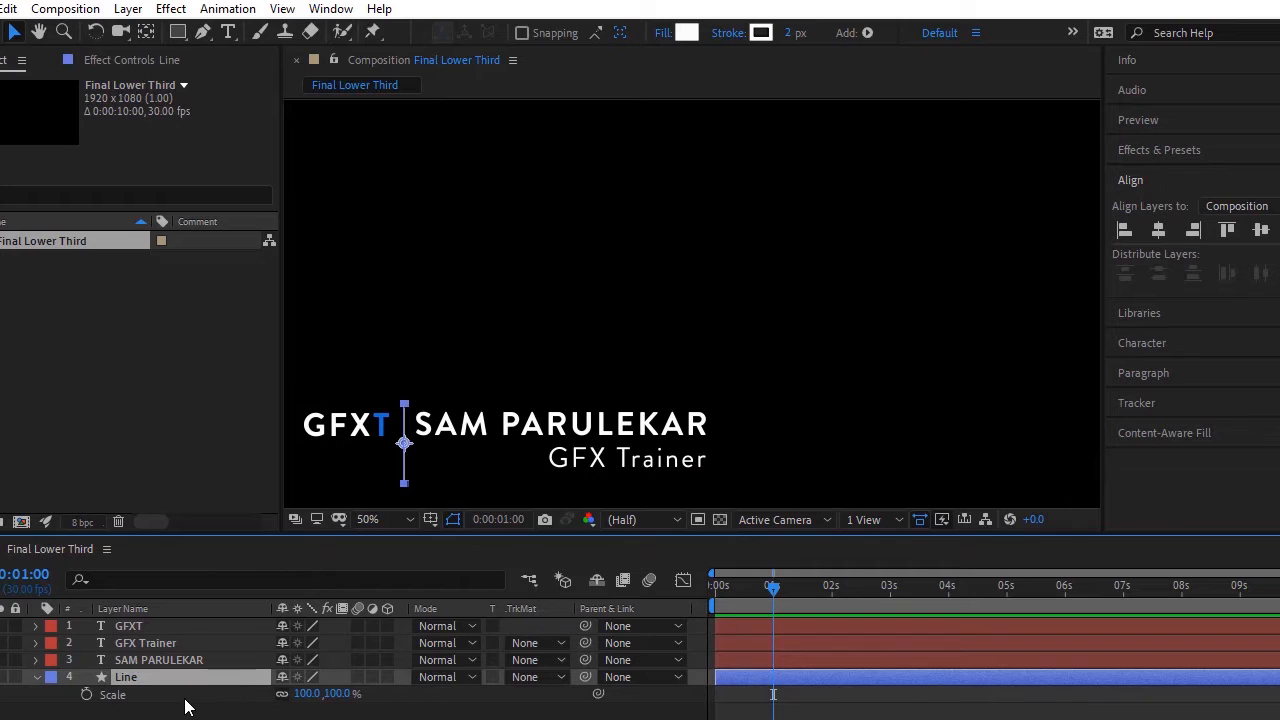
click(86, 695)
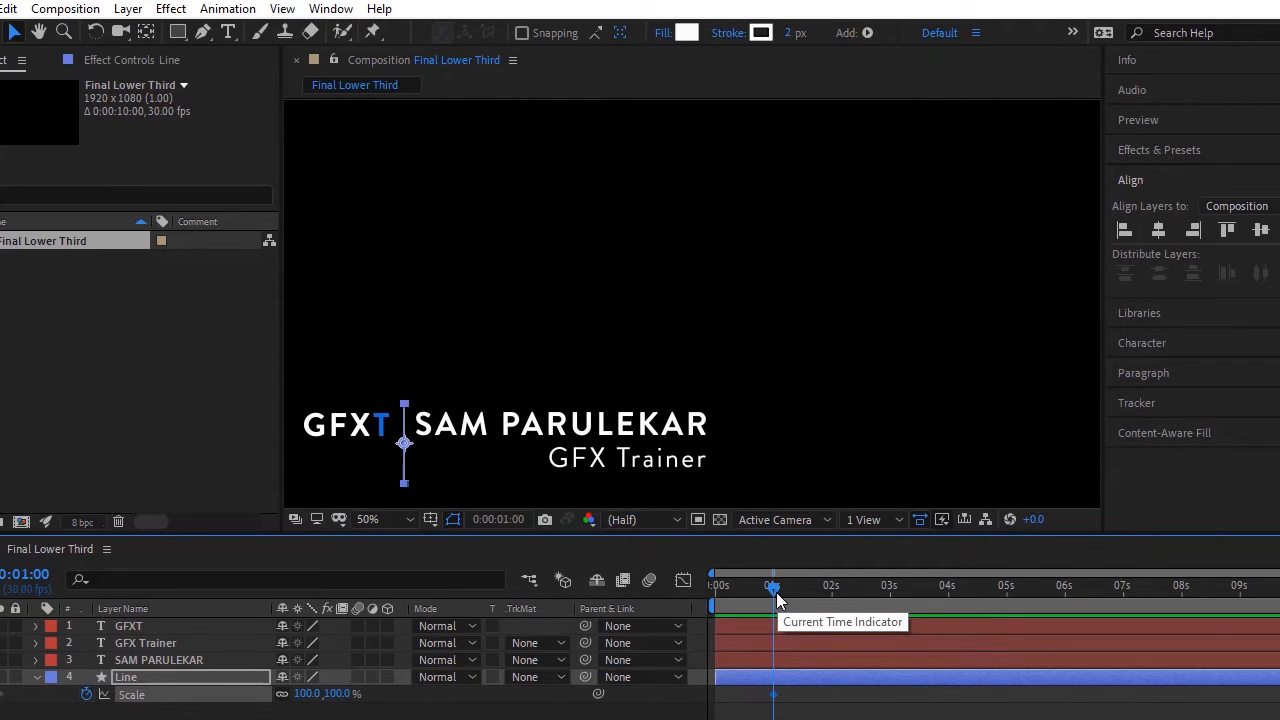
Set the Line layer's Scale to 0% at 0:00:00:00 and scrub through the first second to check the growth
drag(775, 588, 673, 588)
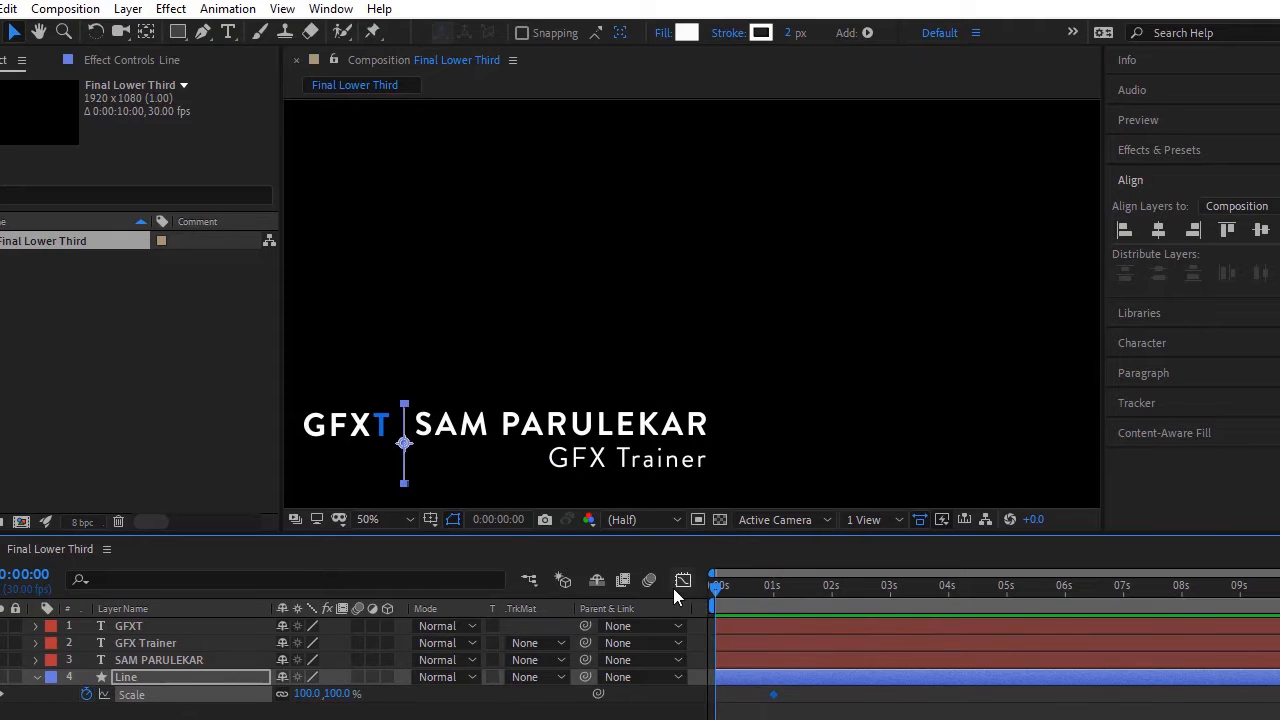
click(307, 693)
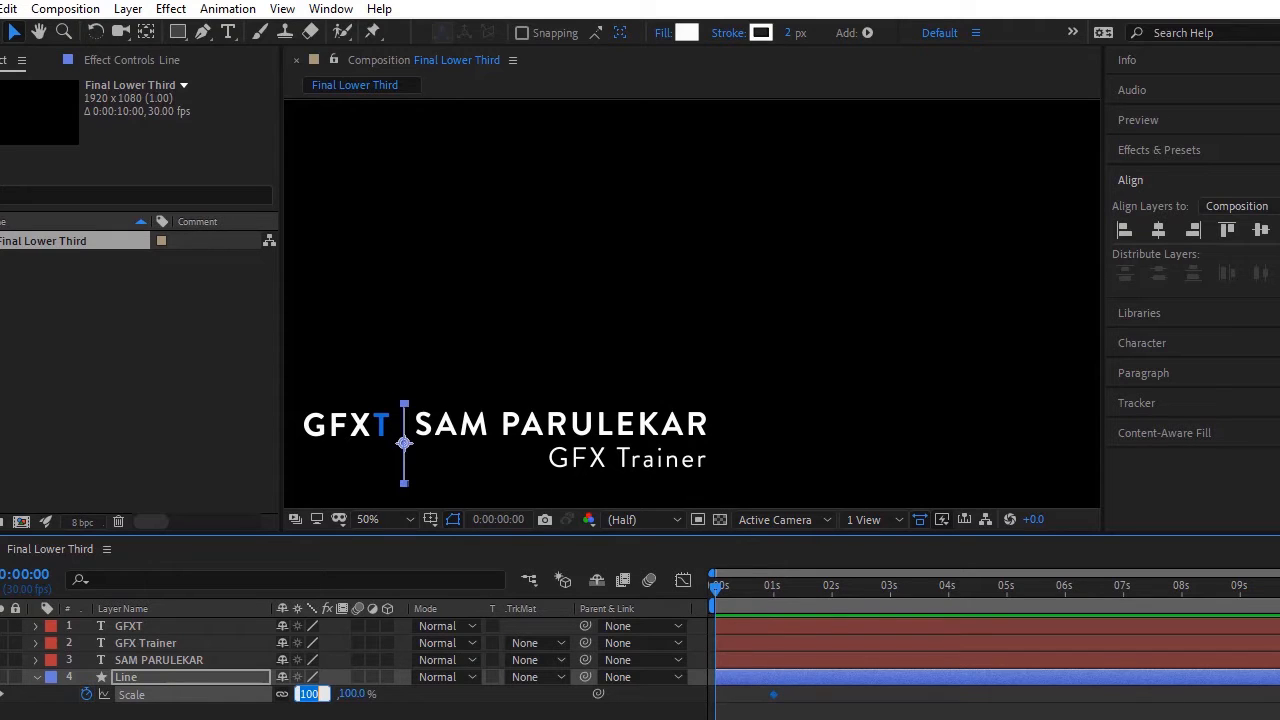
text(0)
key(Return)
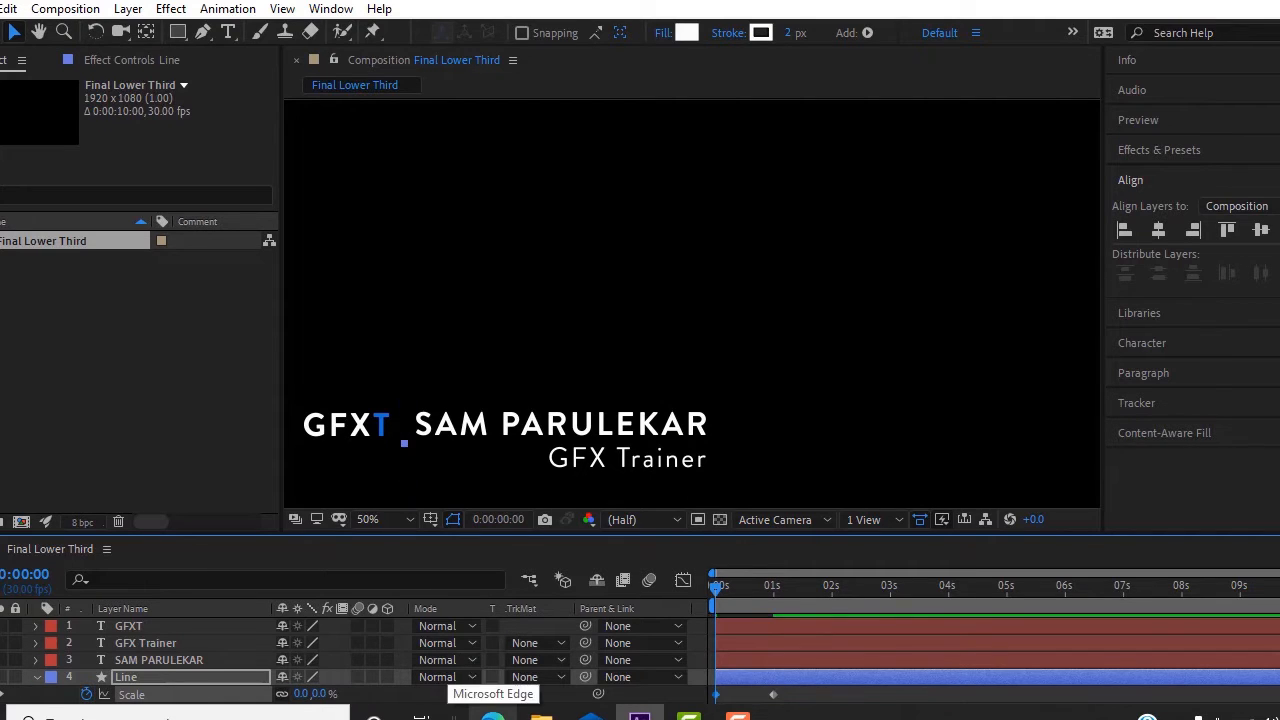
click(826, 342)
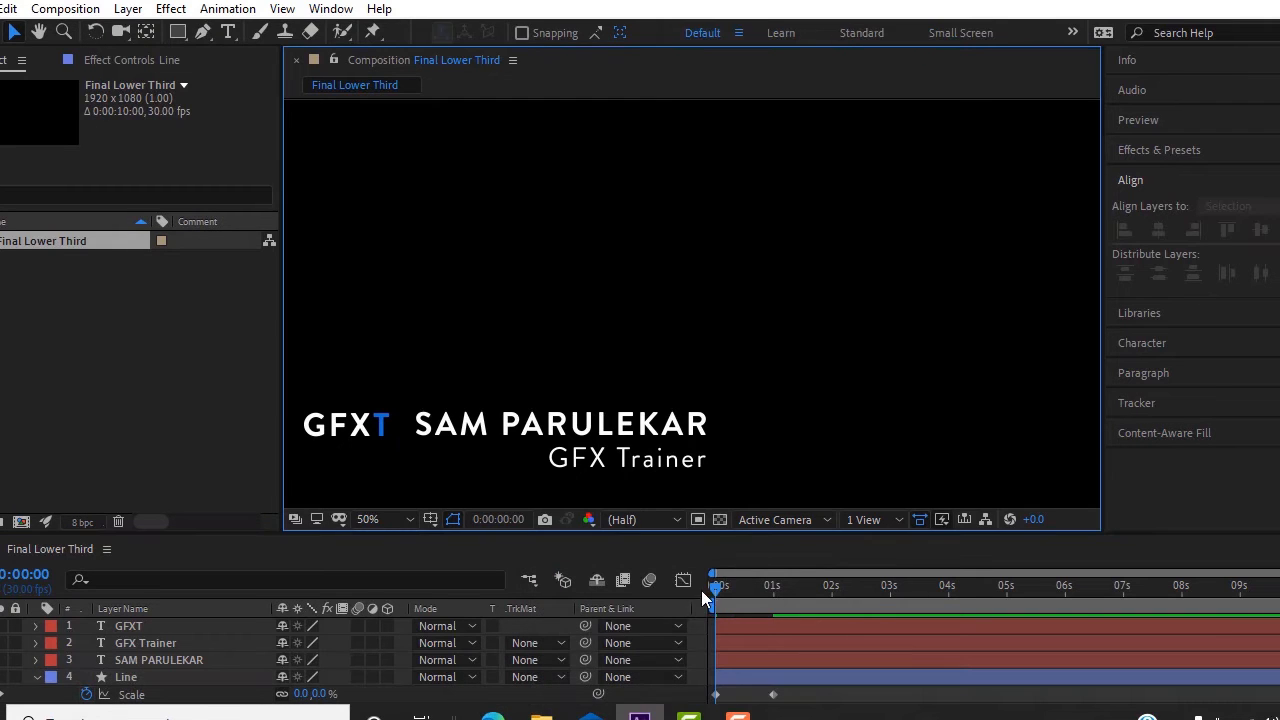
drag(715, 585, 772, 590)
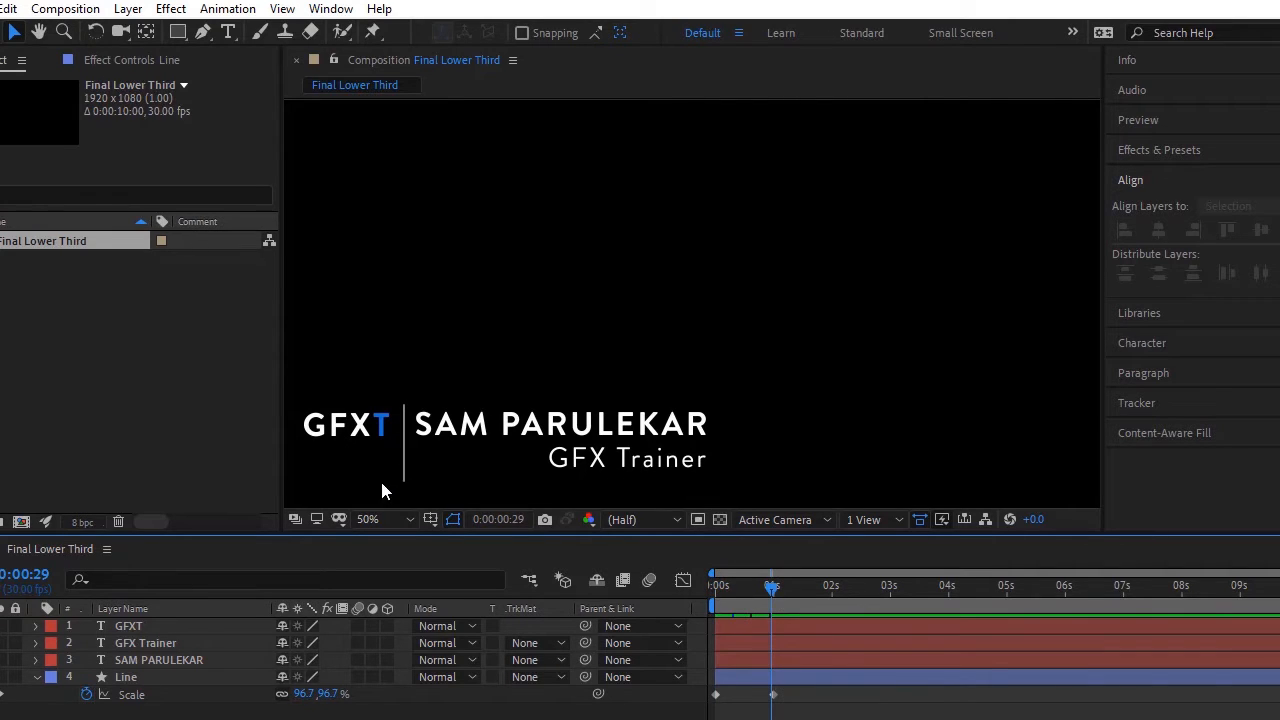
Move the line's anchor point to its bottom end, scrub the animation to check it, and collapse the Line layer's properties
click(403, 460)
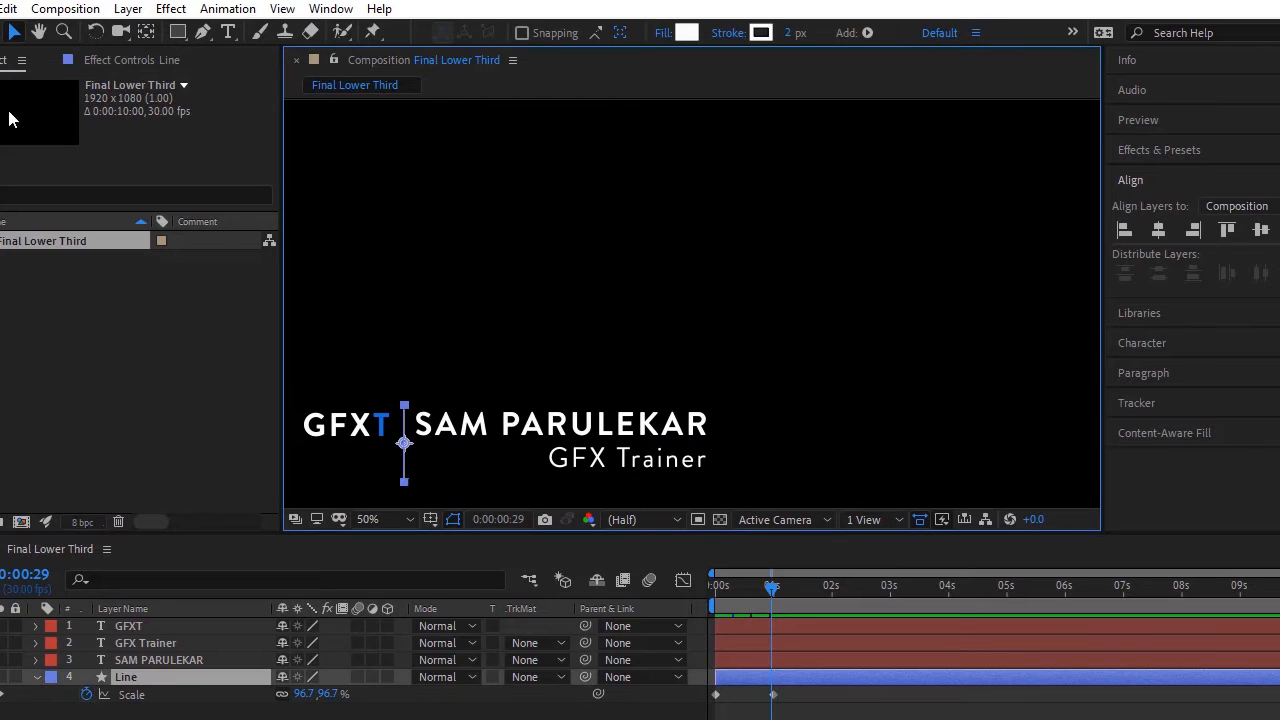
click(145, 34)
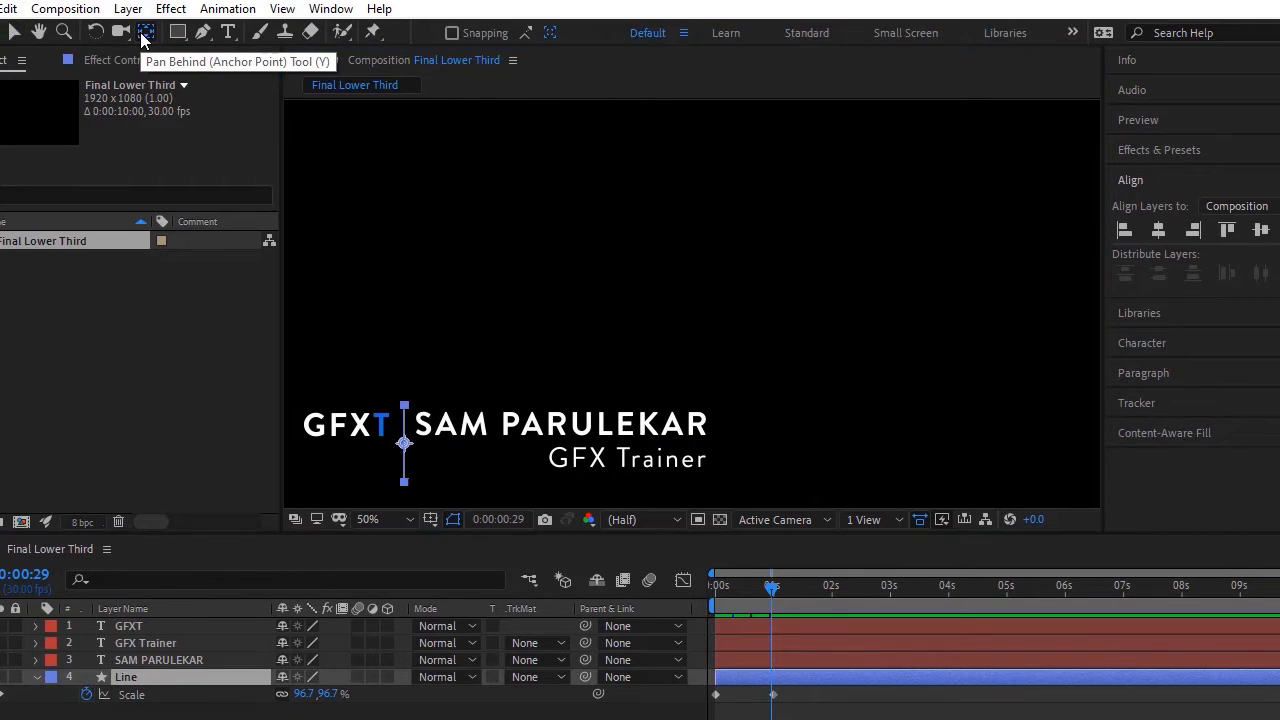
drag(403, 444, 404, 484)
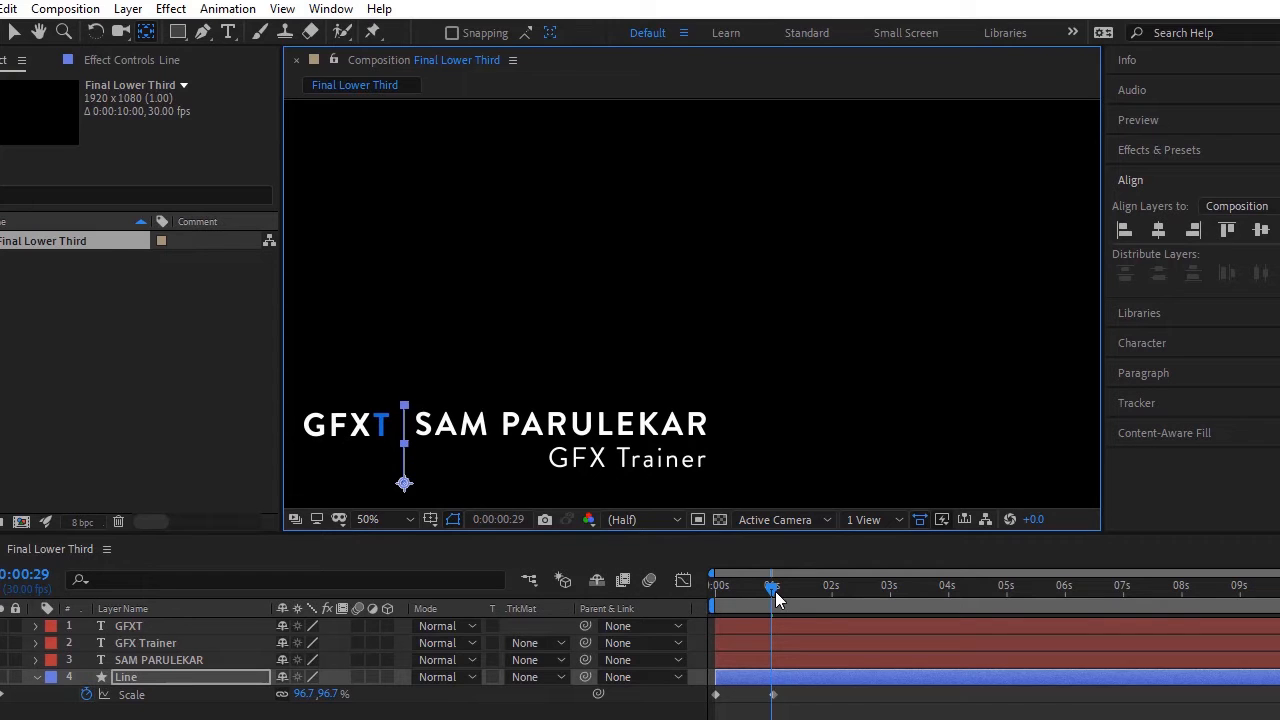
mouse_move(776, 593)
mouse_down()
mouse_move(688, 606)
mouse_move(723, 587)
mouse_move(772, 586)
mouse_move(703, 592)
mouse_move(778, 587)
mouse_move(681, 588)
mouse_move(773, 597)
mouse_up()
click(837, 371)
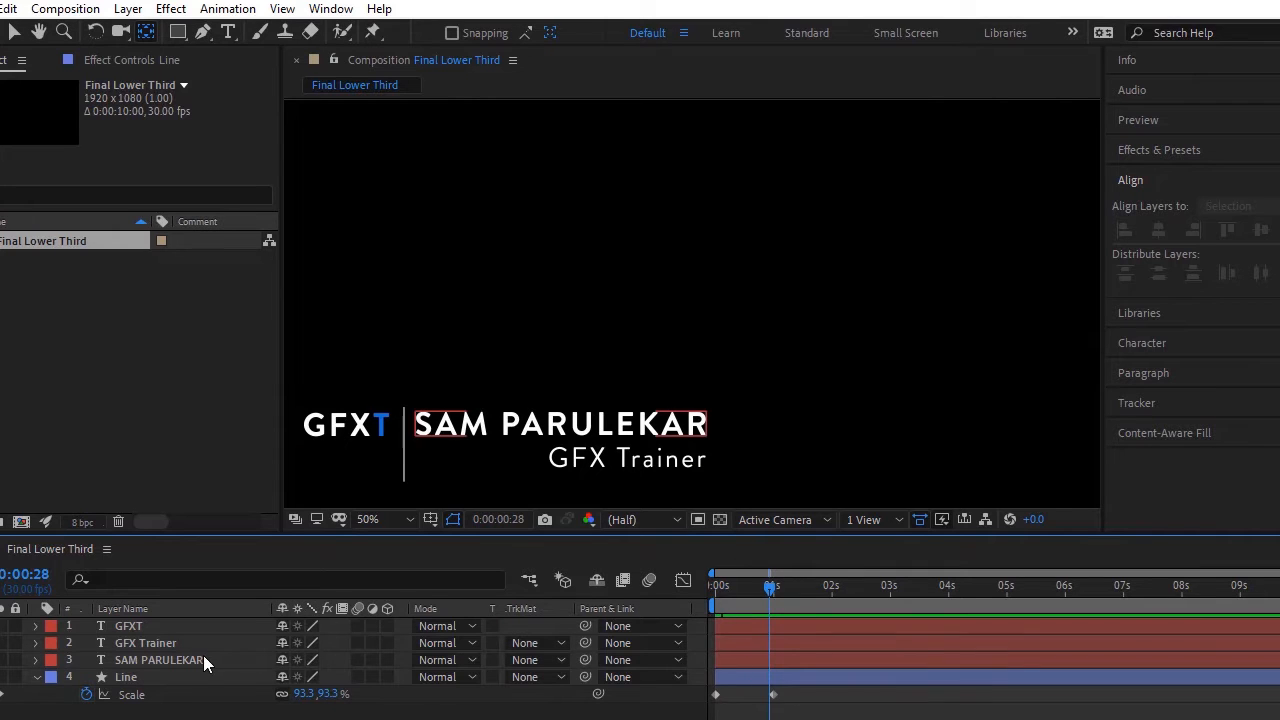
click(37, 679)
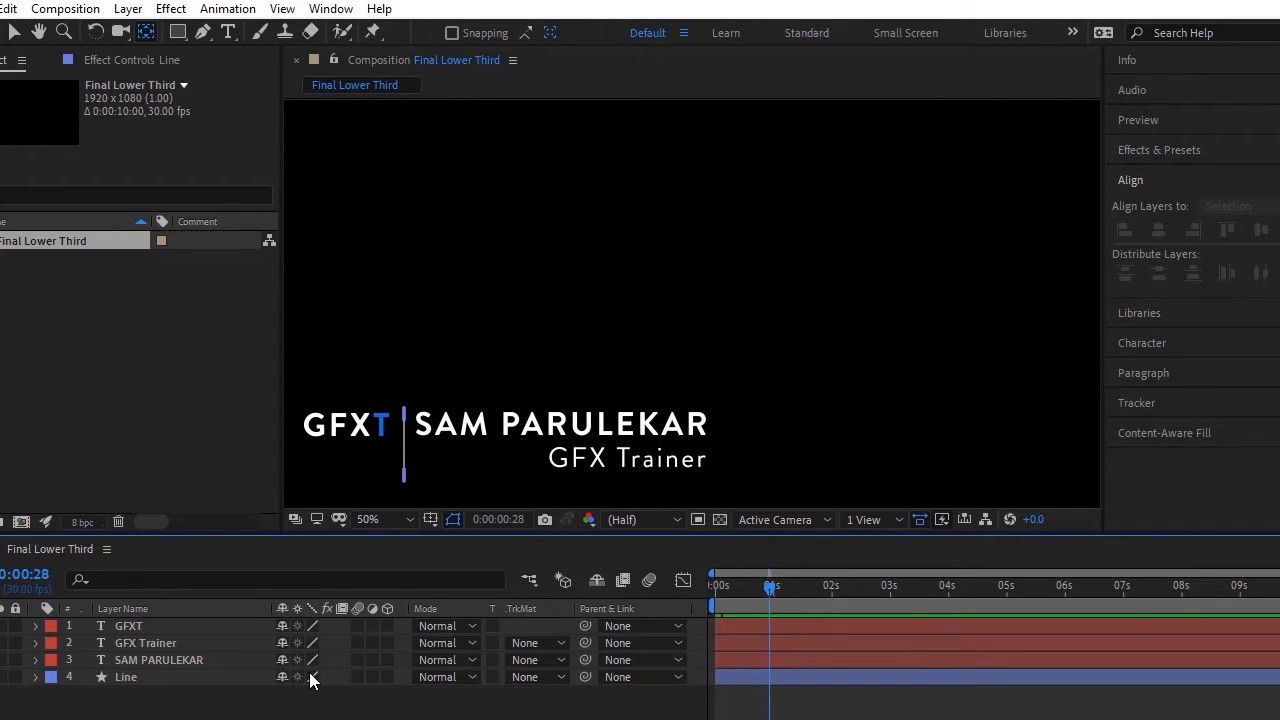
Pre-compose the name and GFX Trainer text layers into a new composition called "Name & Desig" and open it
click(175, 659)
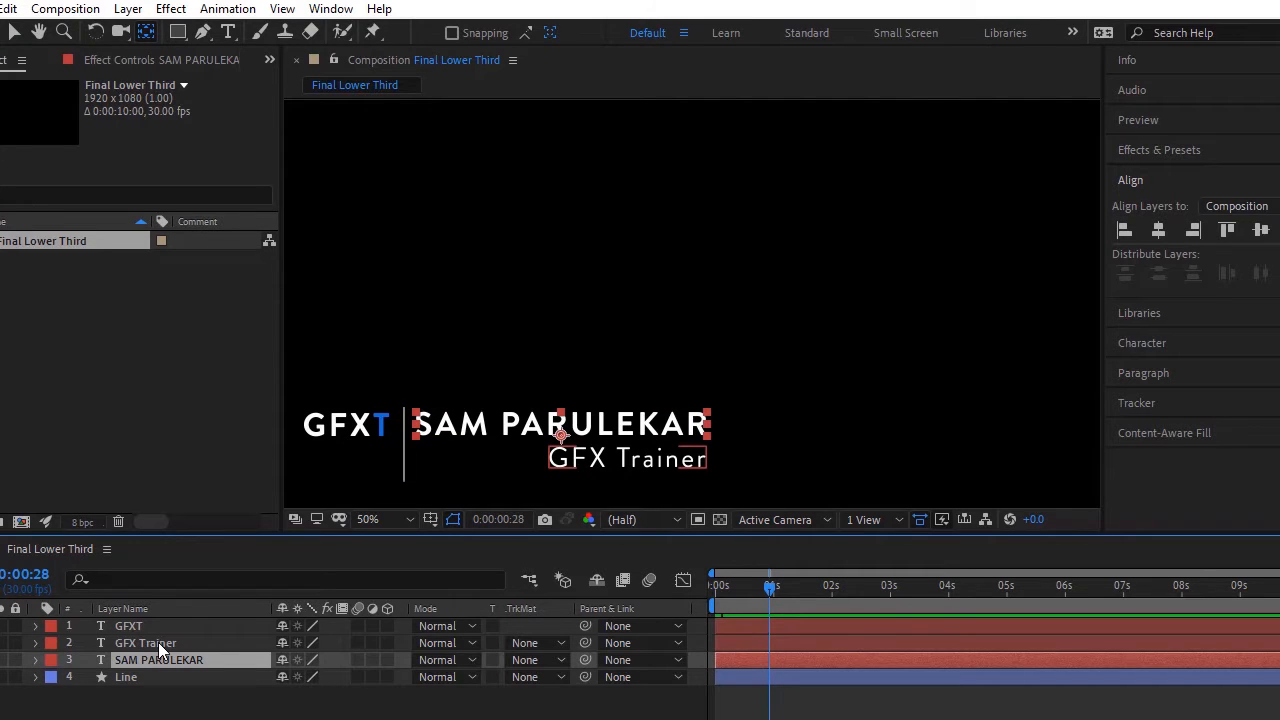
shift+click(158, 642)
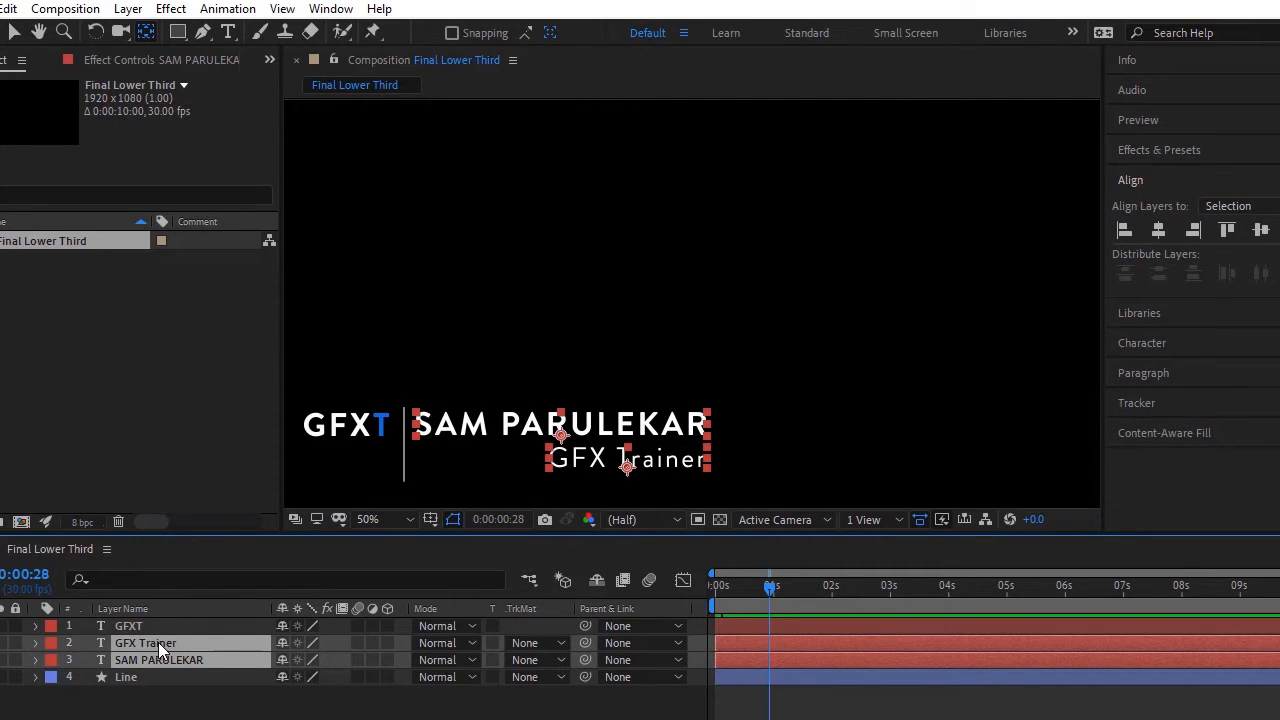
right_click(158, 642)
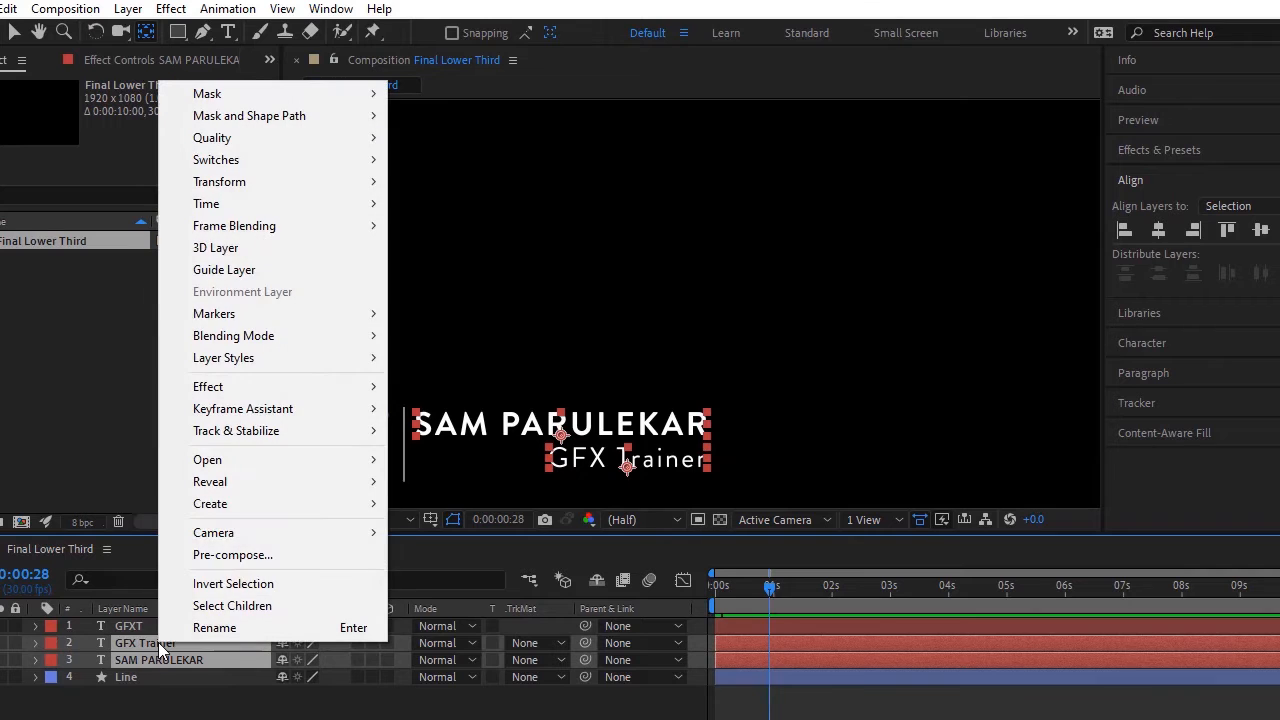
click(226, 556)
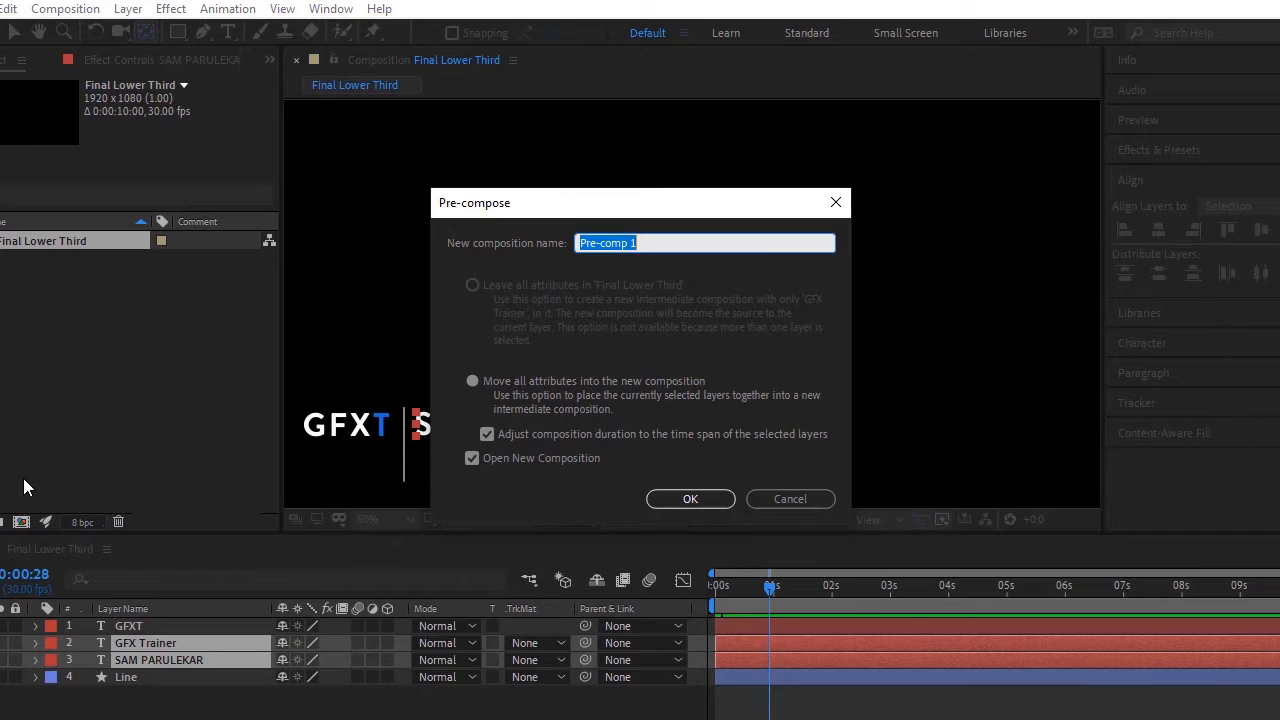
text(Name & Desig)
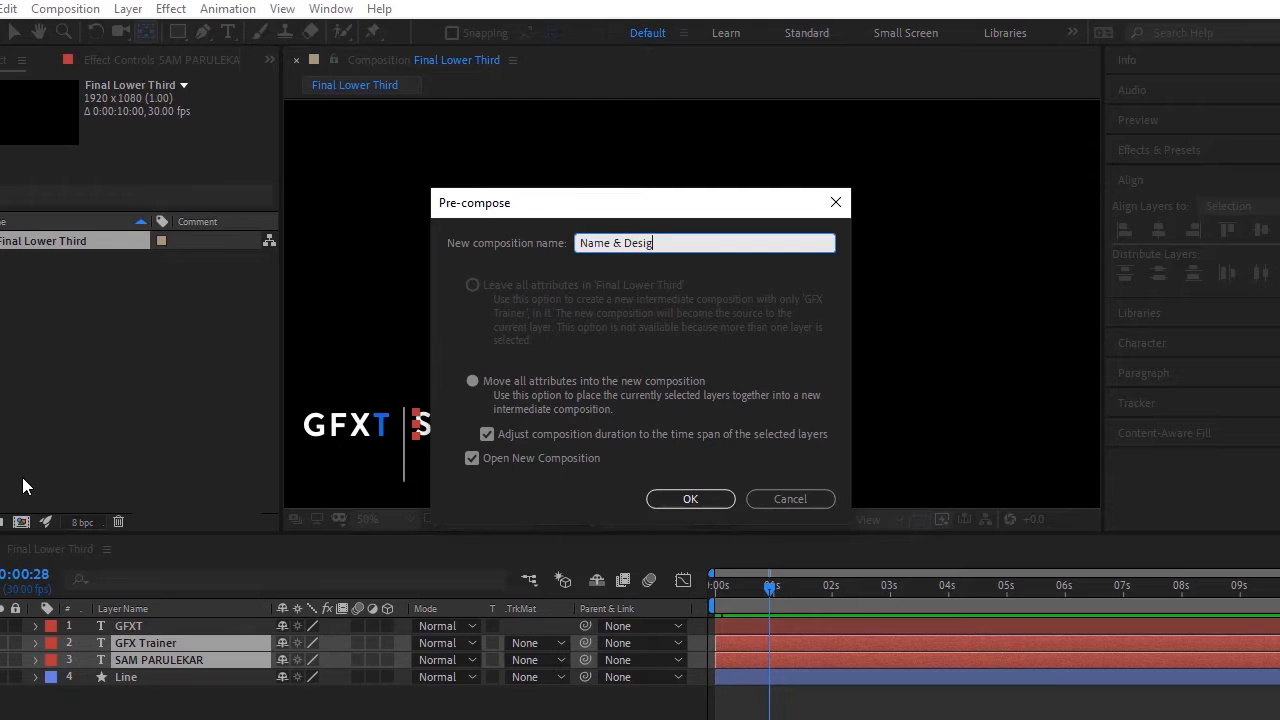
click(672, 500)
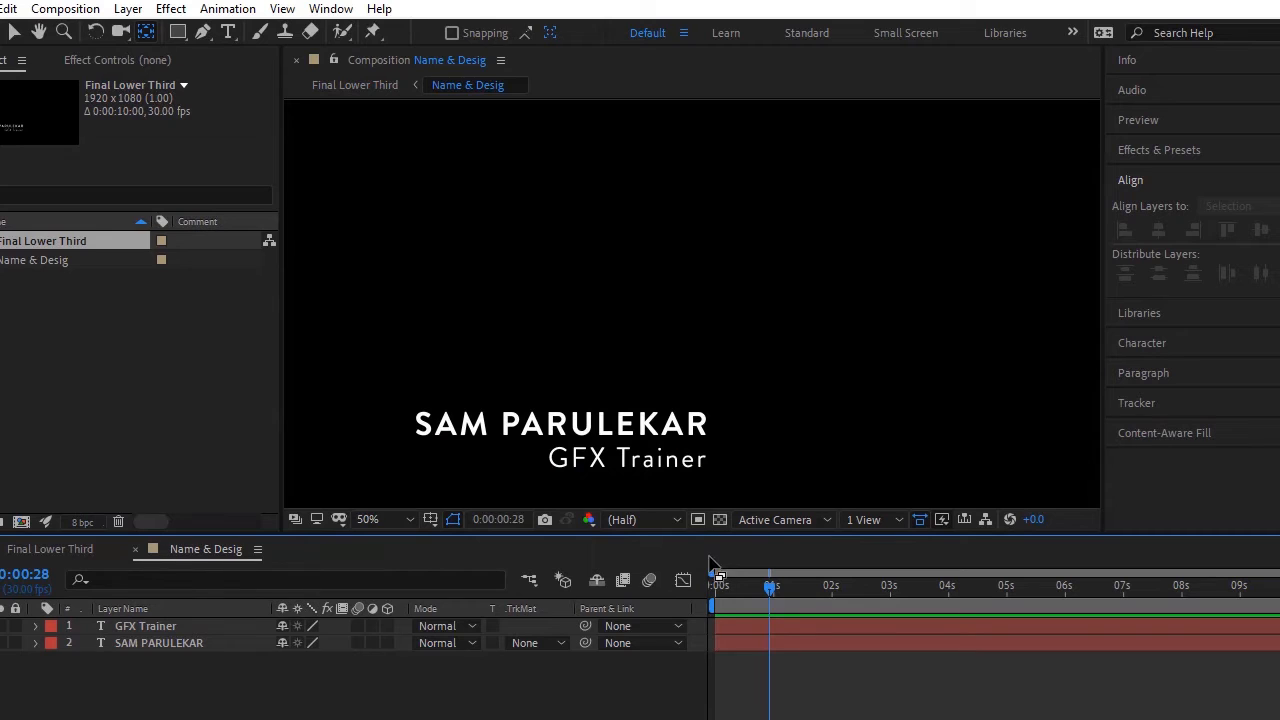
Draw a region of interest tightly around the name and GFX Trainer text and crop the composition to it
click(698, 519)
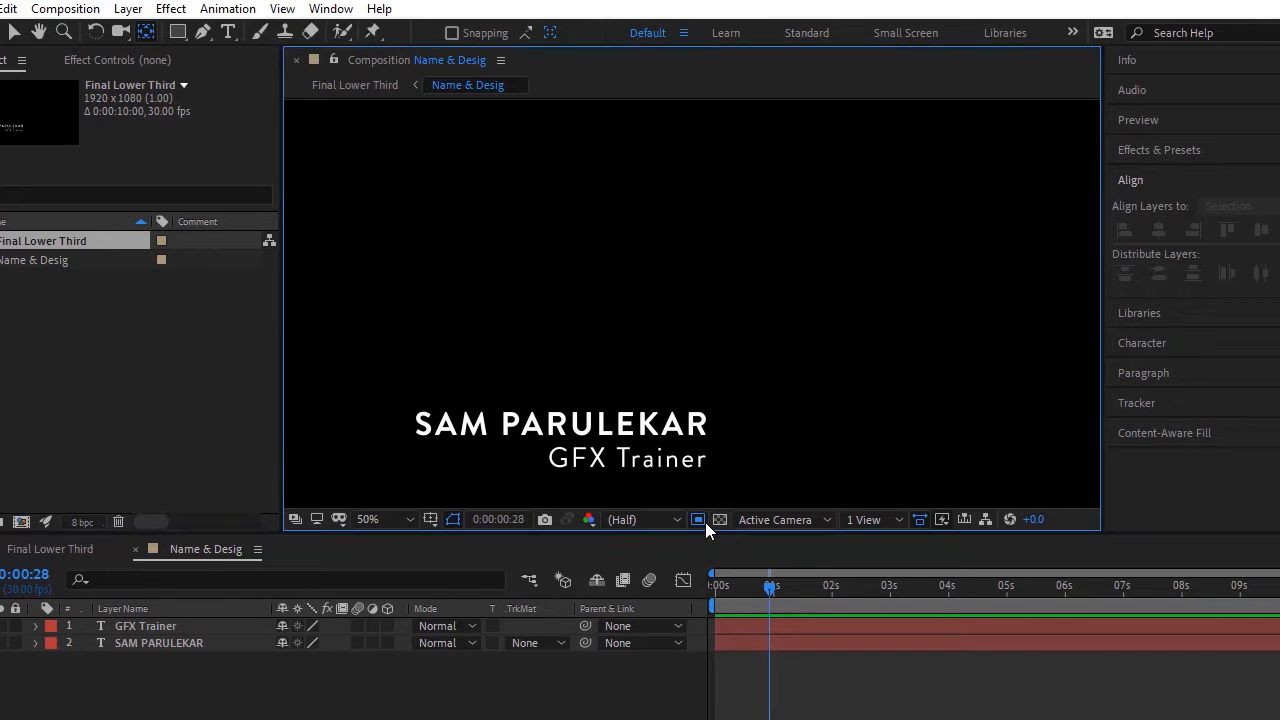
drag(397, 400, 716, 480)
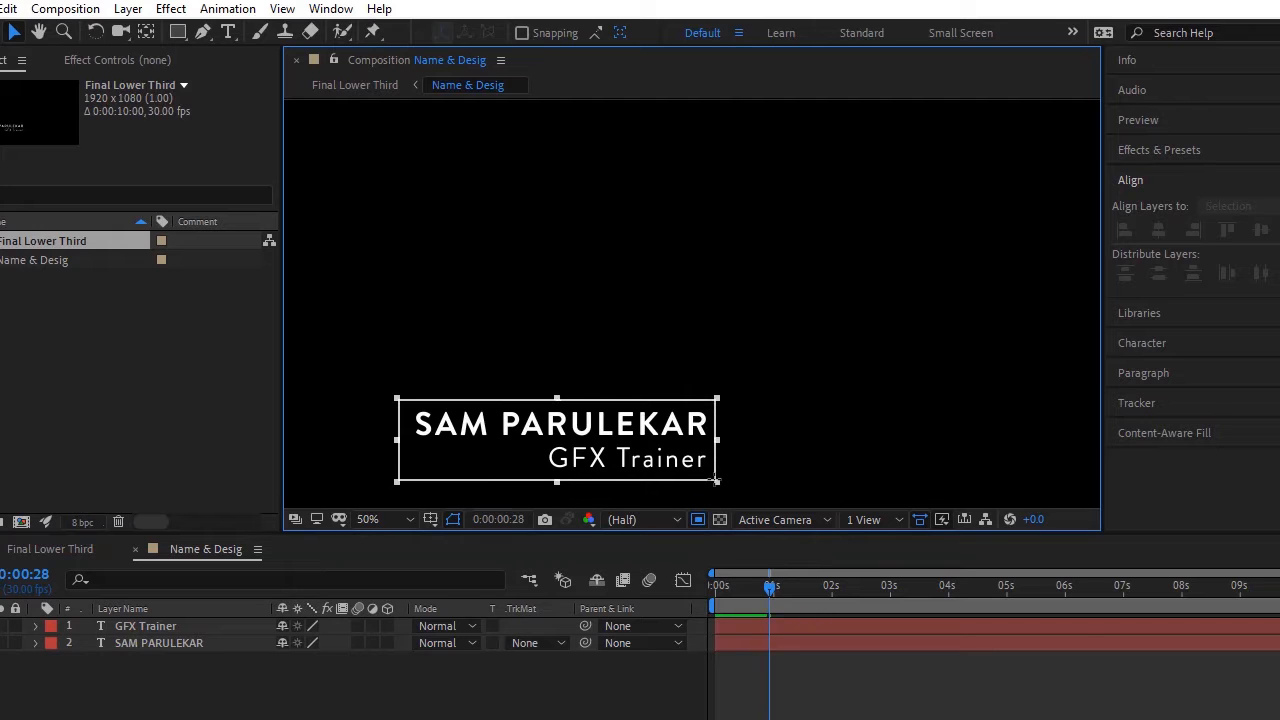
click(65, 9)
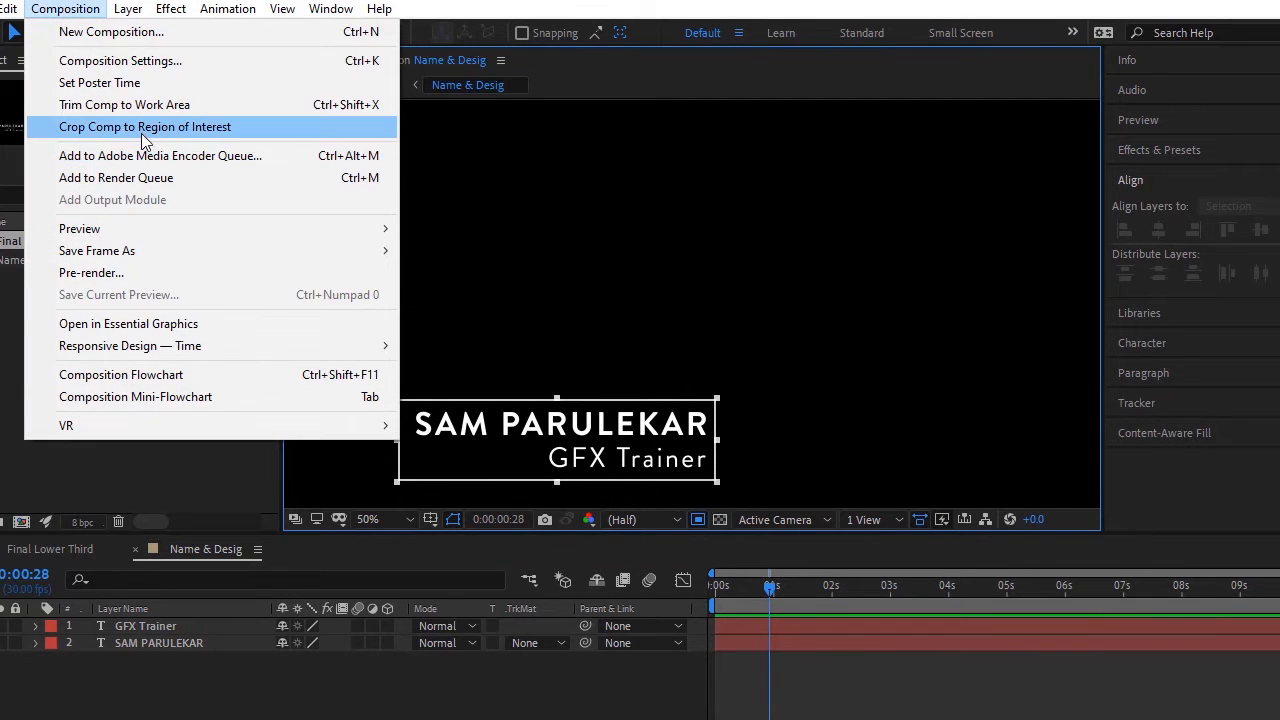
click(145, 132)
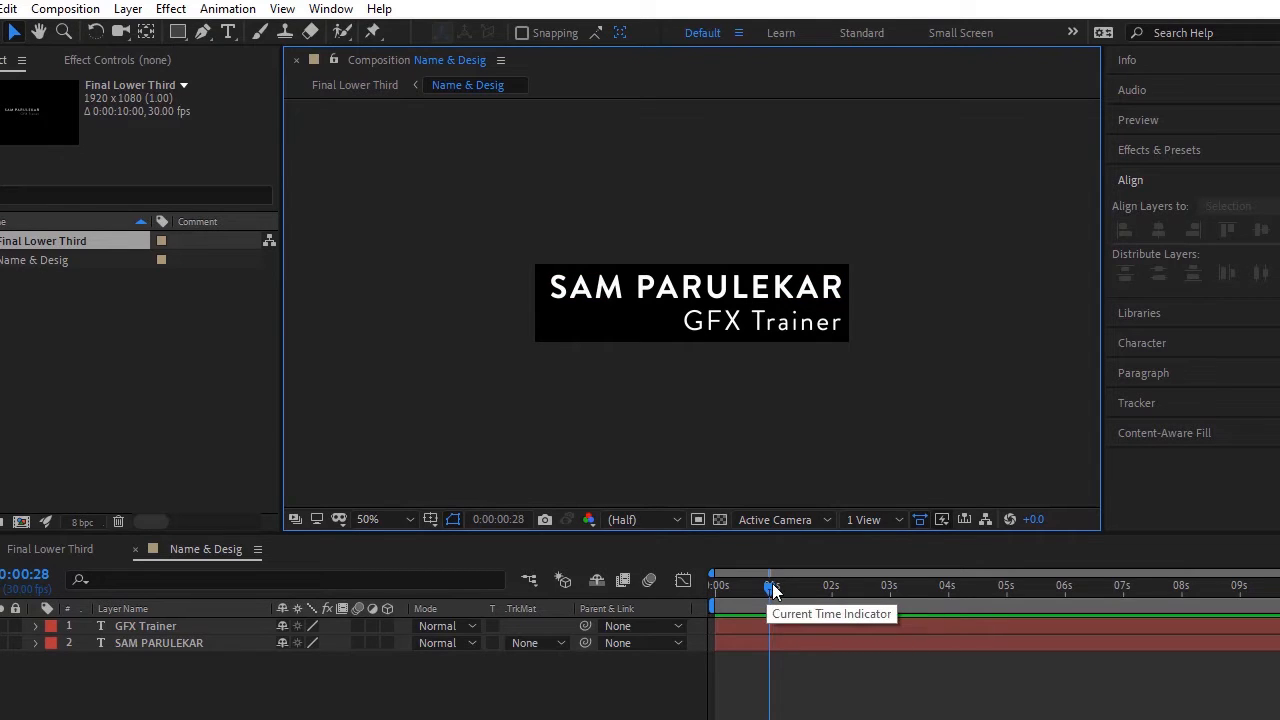
Add Position keyframes to both text layers at 0:00:03:00
drag(772, 590, 892, 602)
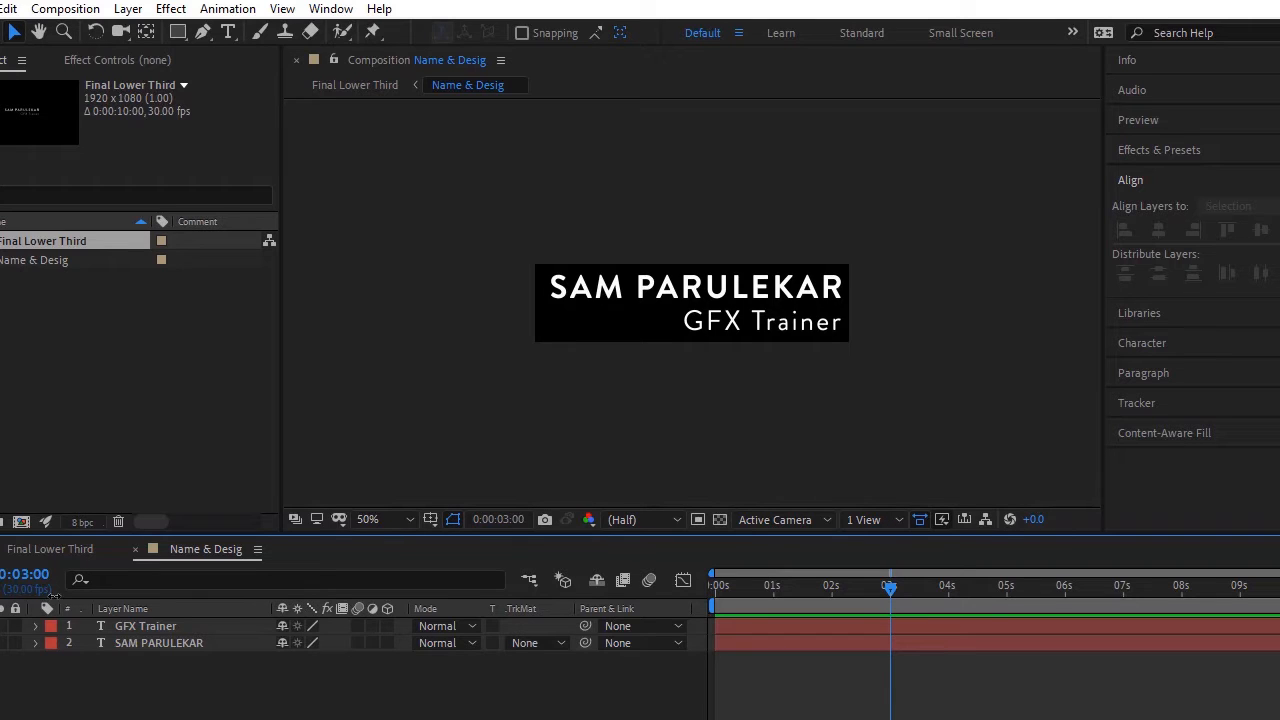
click(158, 627)
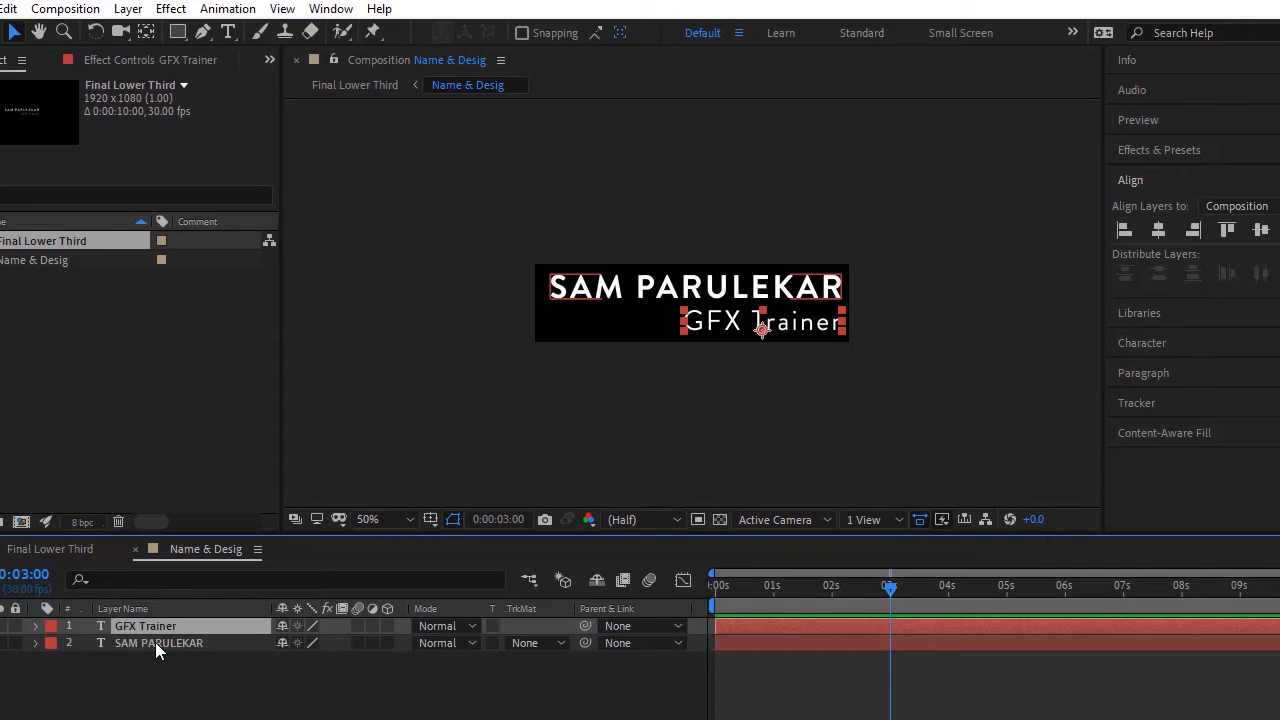
shift+click(155, 642)
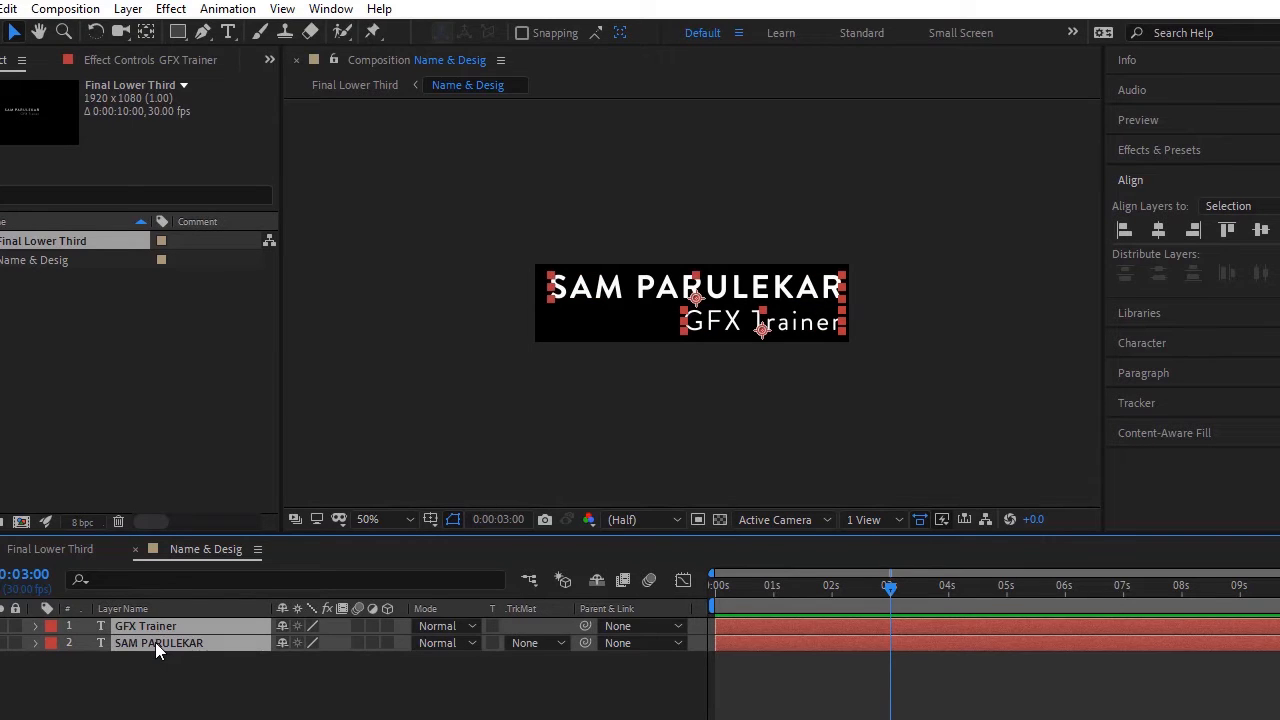
key(p)
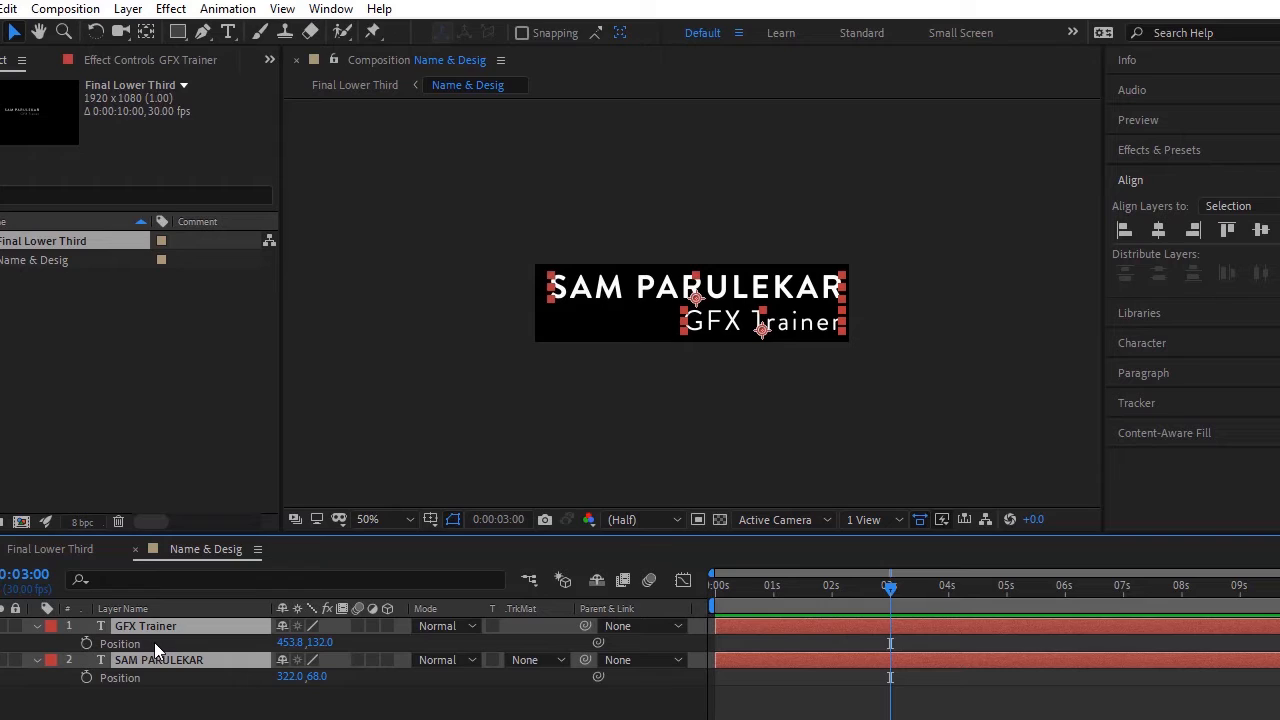
click(86, 643)
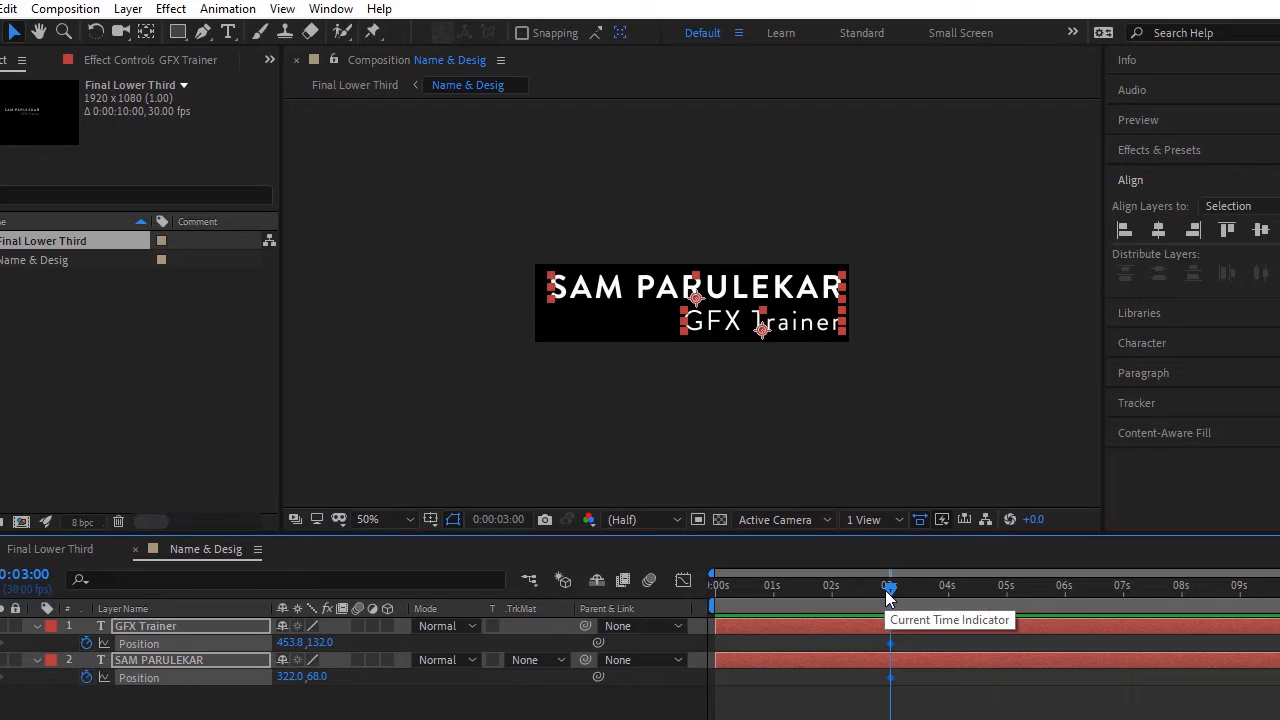
At 0:00:00:00, shift both text layers horizontally past the composition's left edge, GFX Trainer to about -174, 132, and preview the slide-in
drag(893, 593, 633, 611)
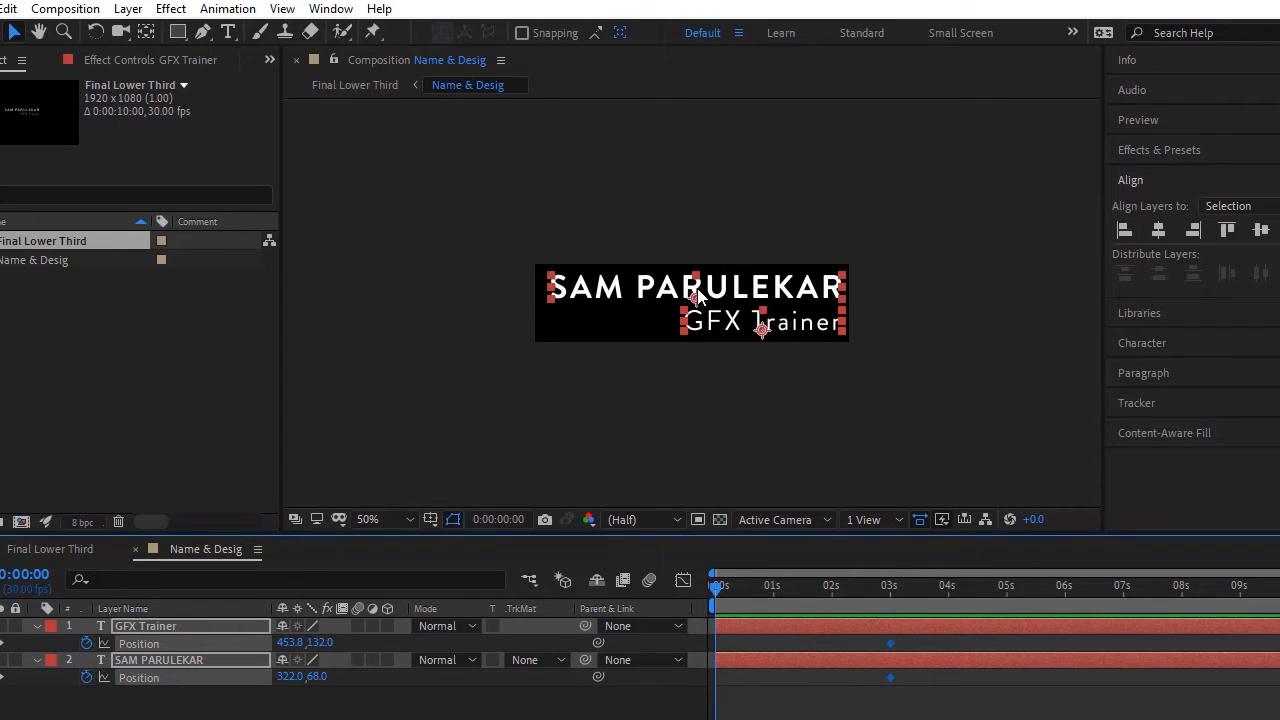
drag(697, 293, 383, 346)
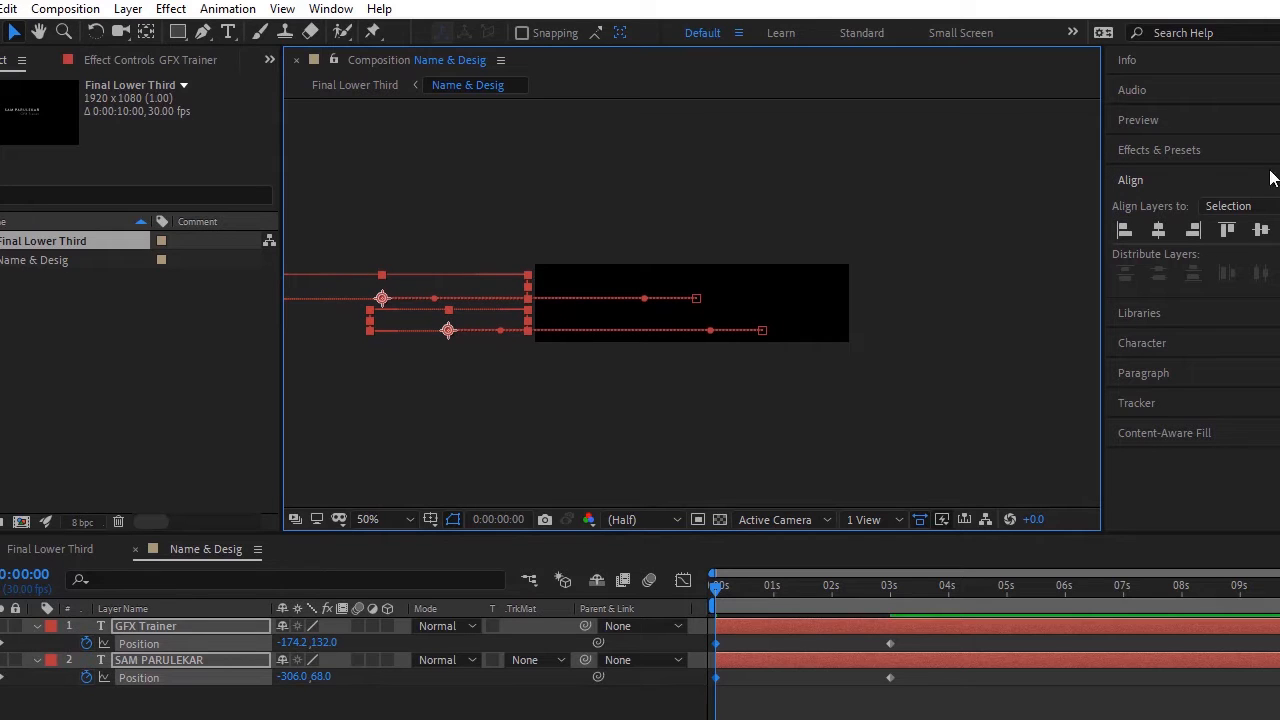
click(1169, 116)
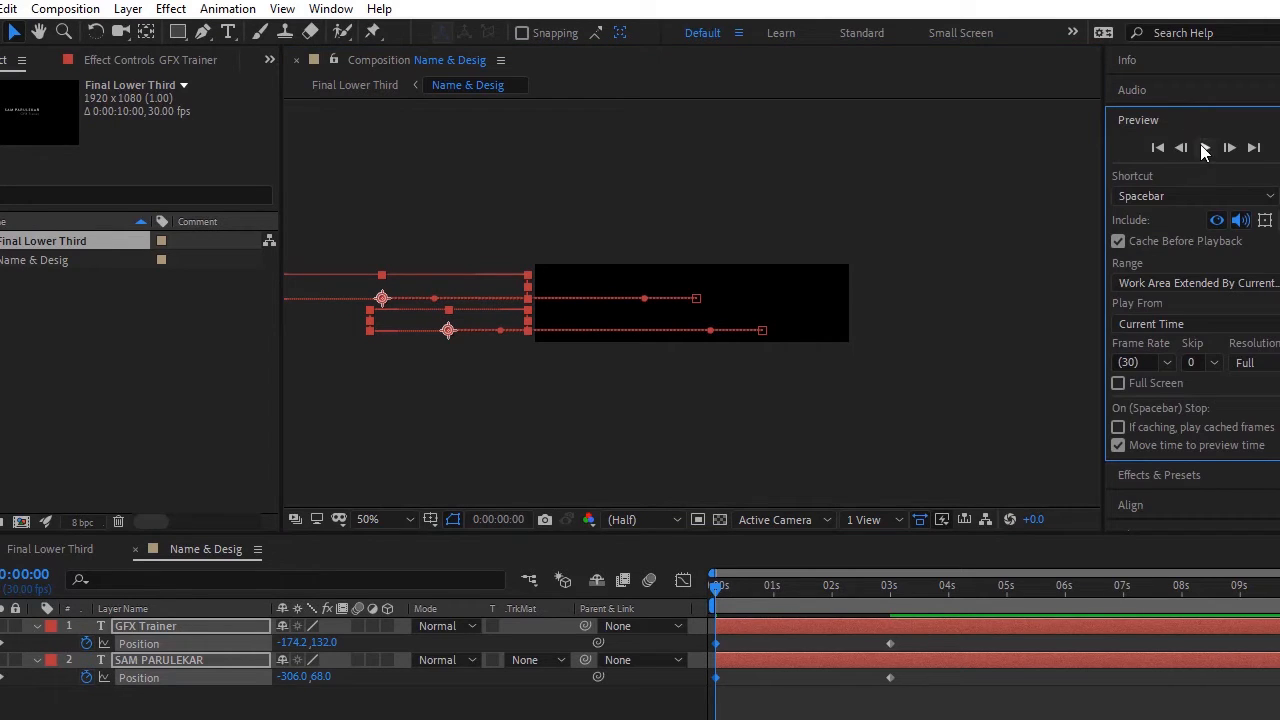
click(1205, 148)
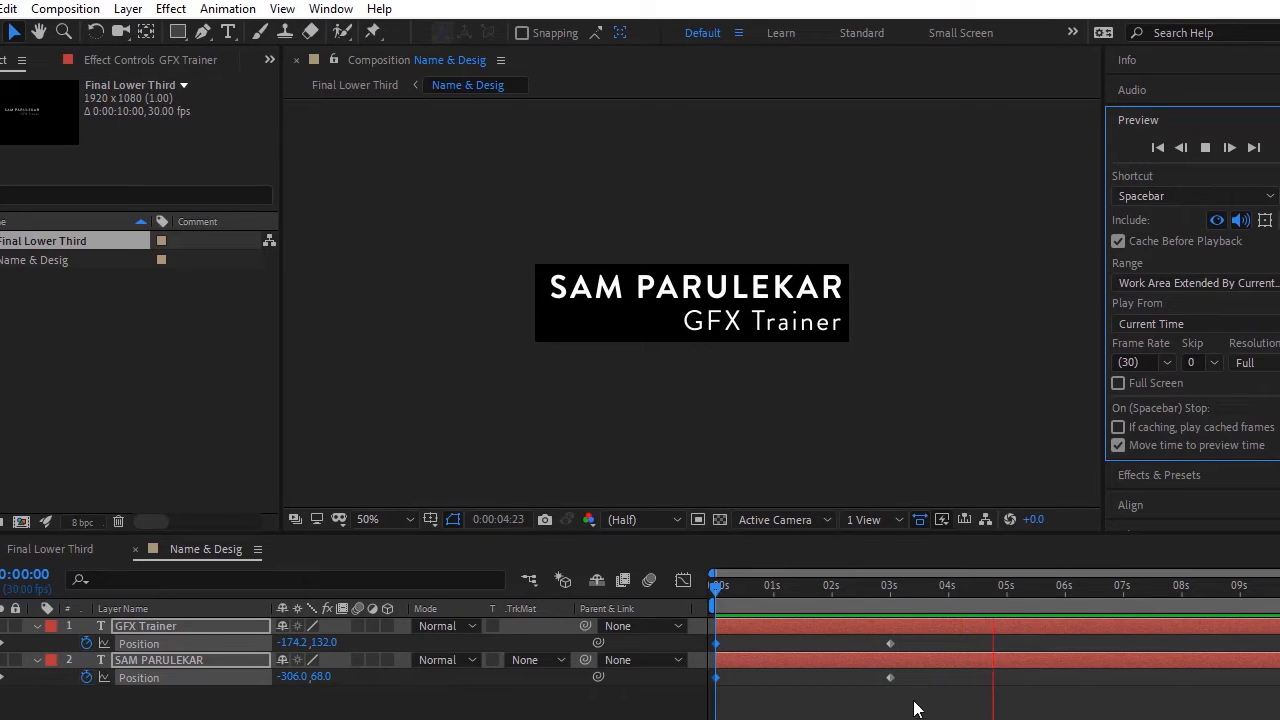
click(1205, 147)
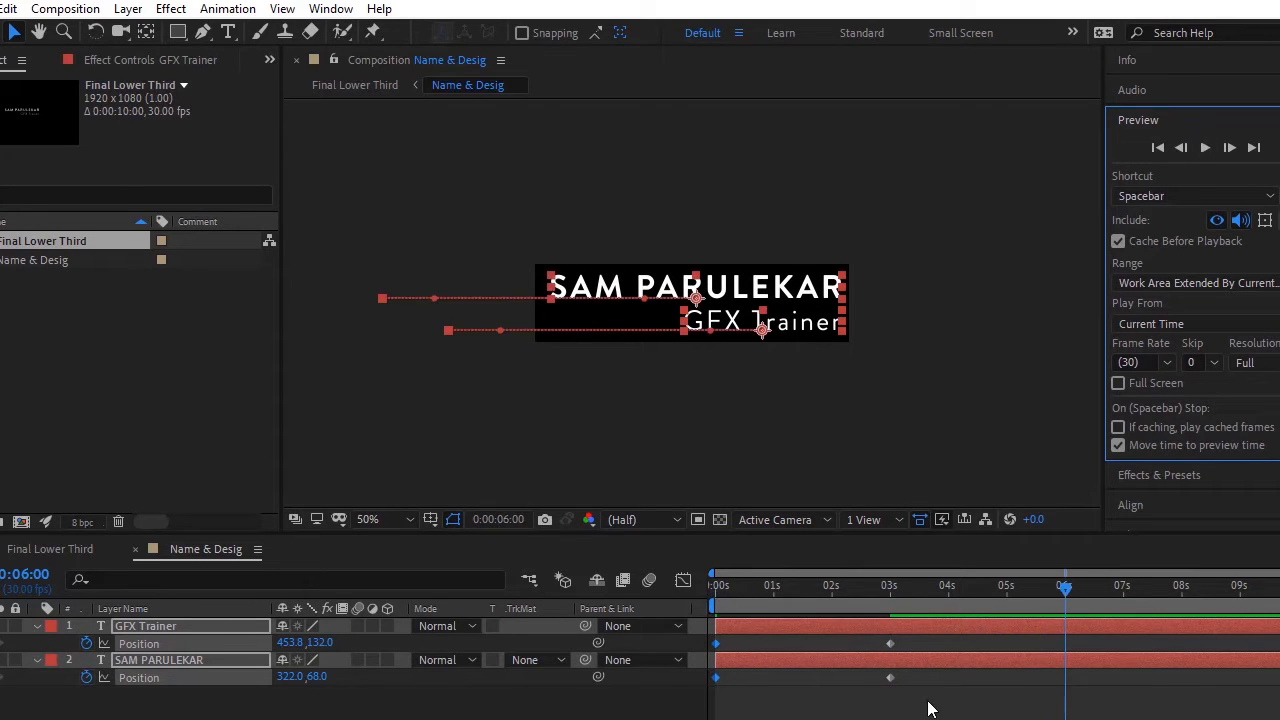
Apply Easy Ease to all four Position keyframes of the two text layers
drag(930, 703, 704, 629)
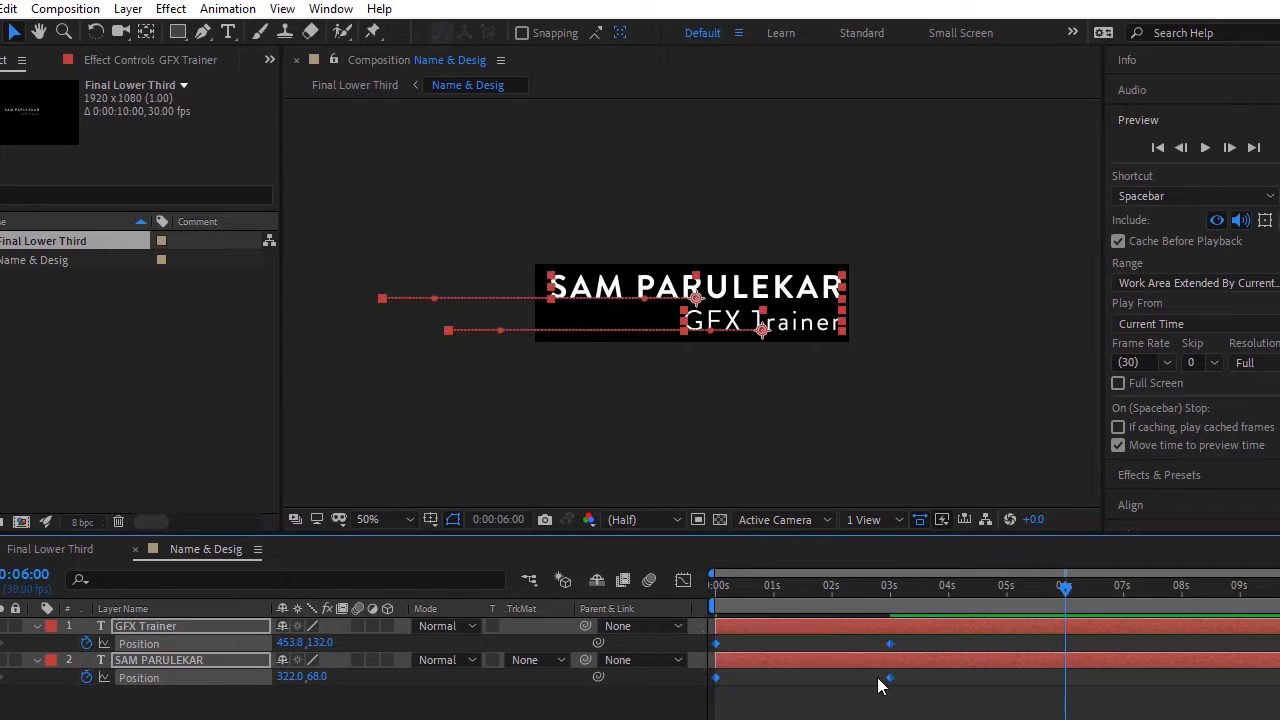
right_click(891, 677)
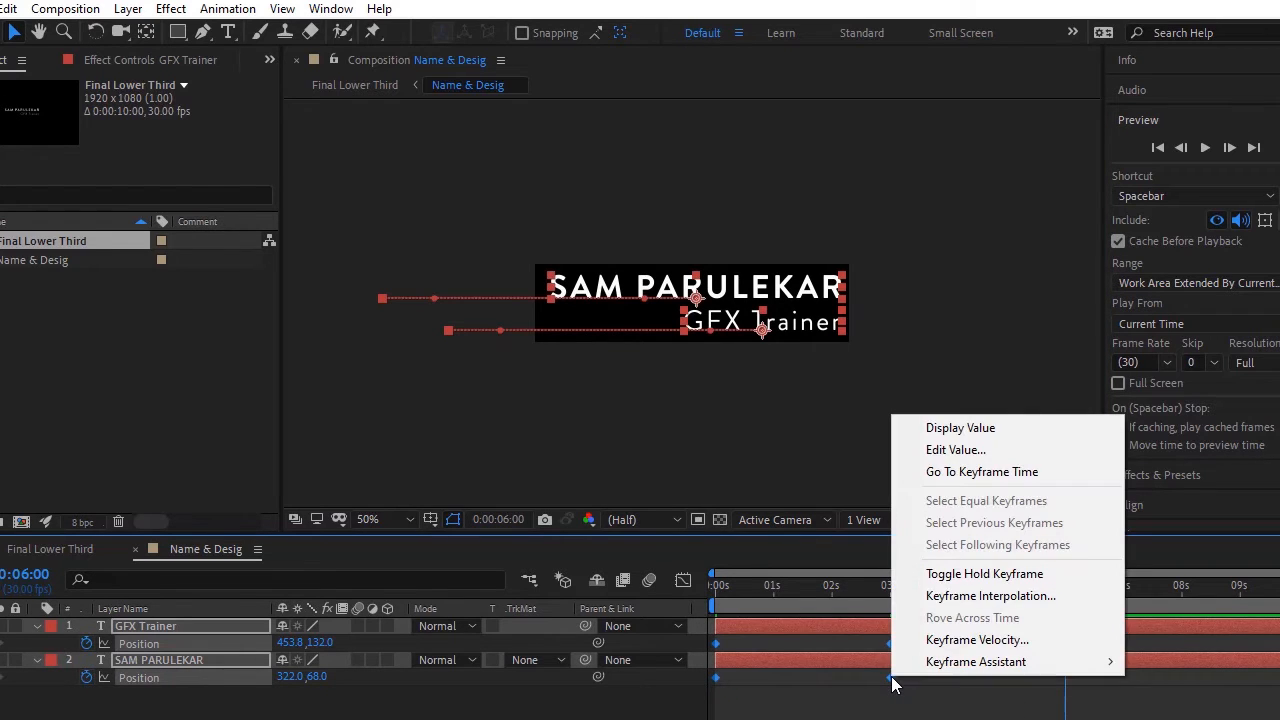
mouse_move(962, 668)
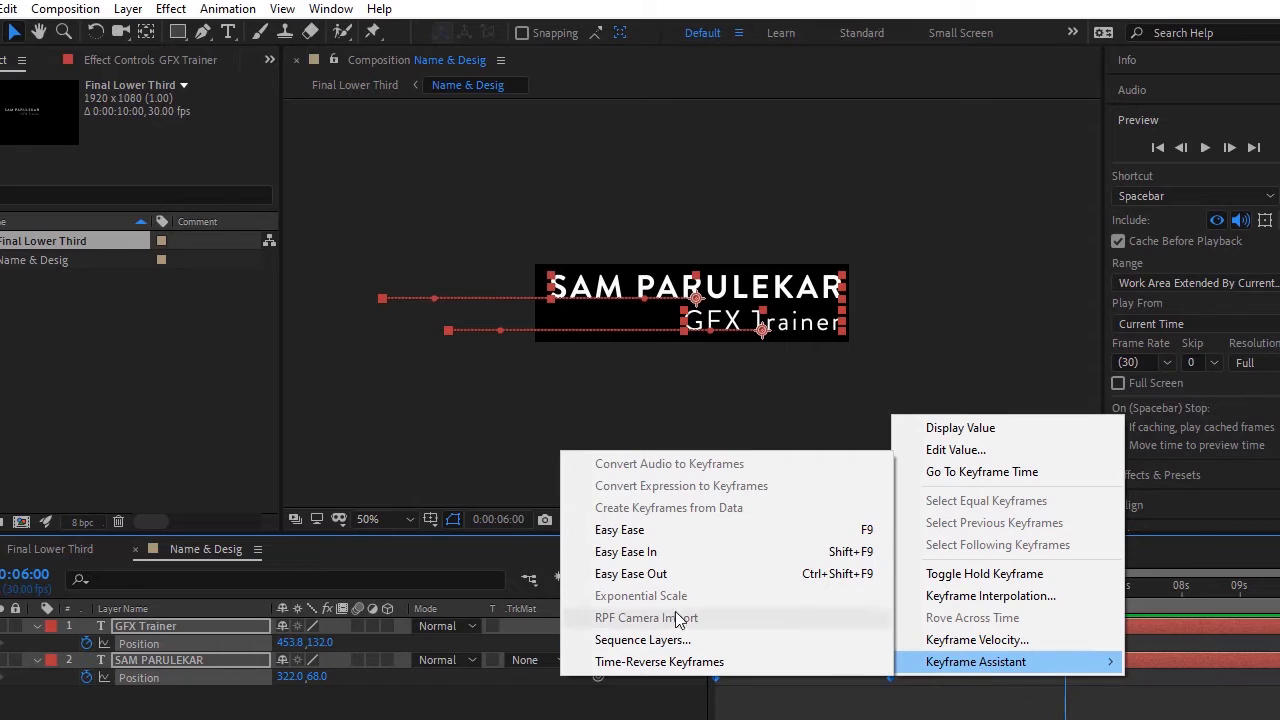
click(614, 536)
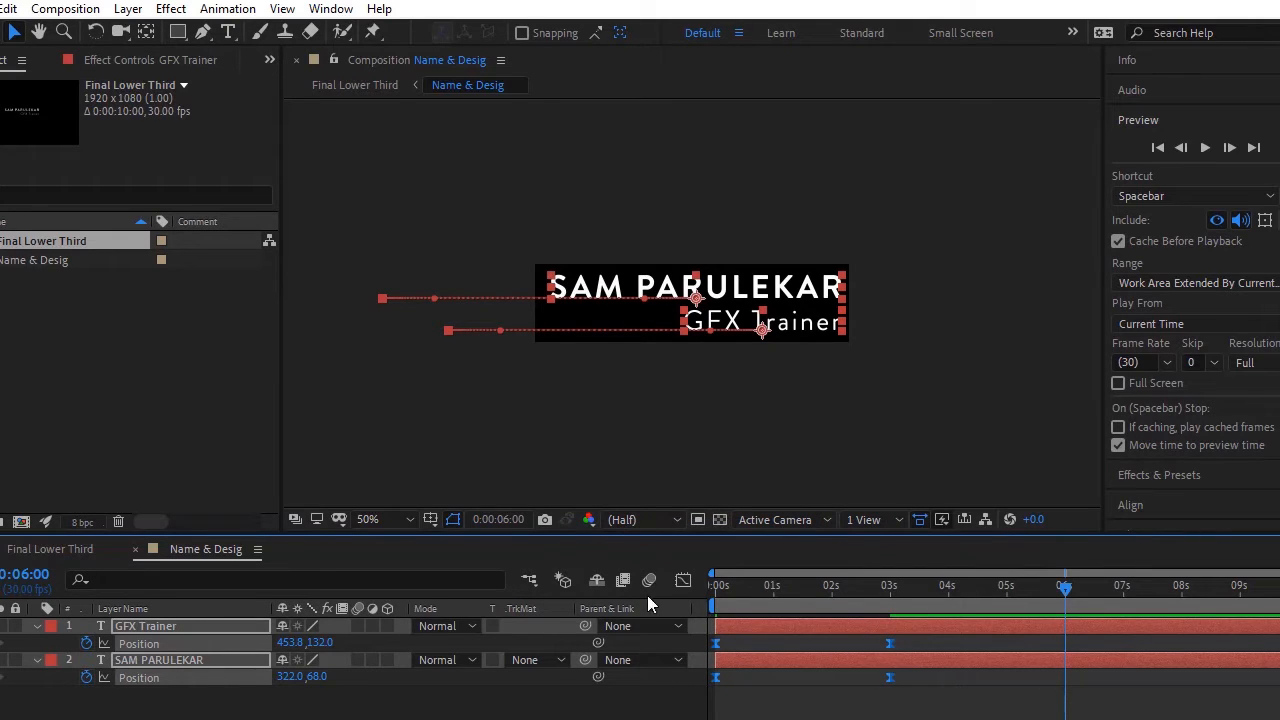
Reshape the Position speed graph of both text layers to peak at about half a second and taper off slowly, and preview the motion
click(683, 581)
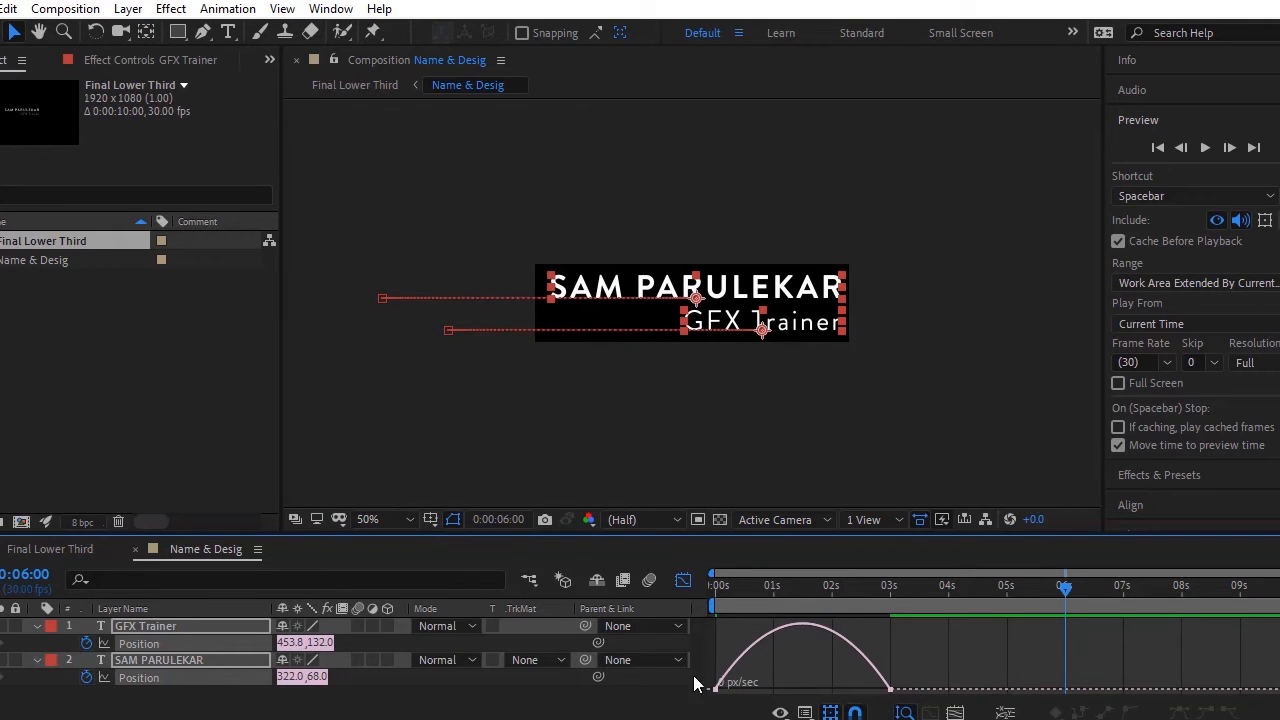
drag(712, 672, 751, 692)
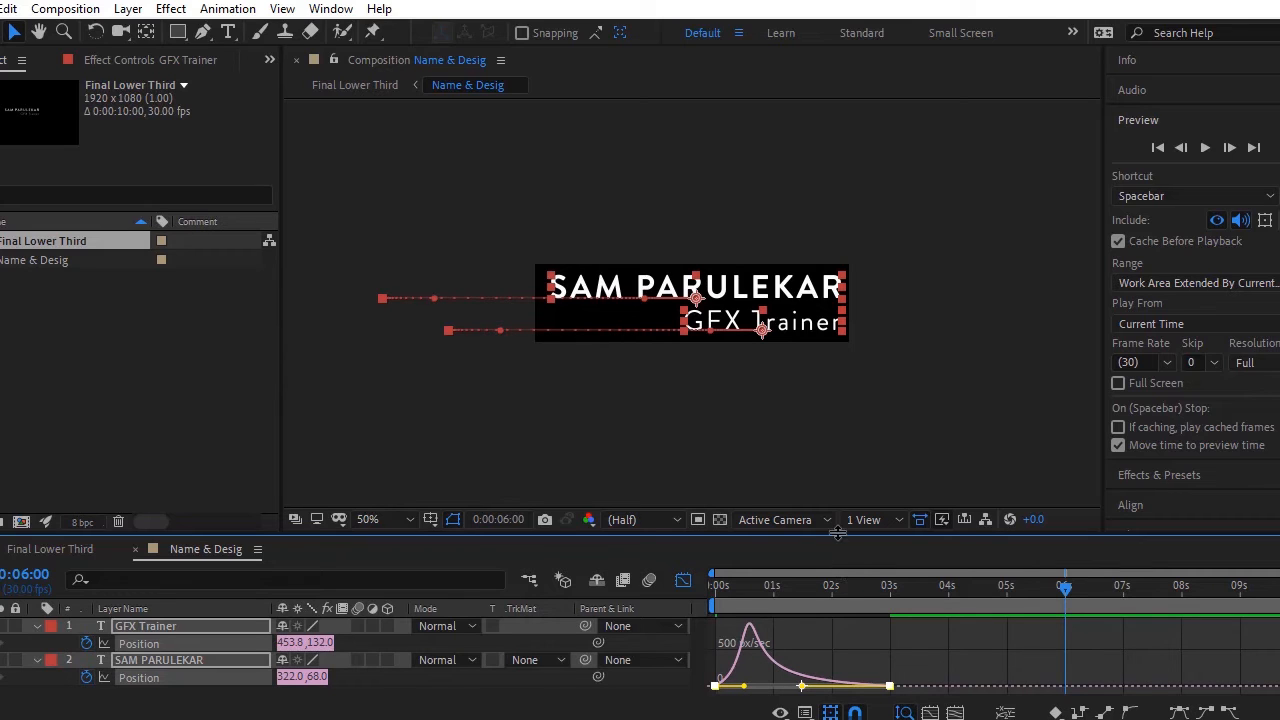
drag(838, 540, 805, 432)
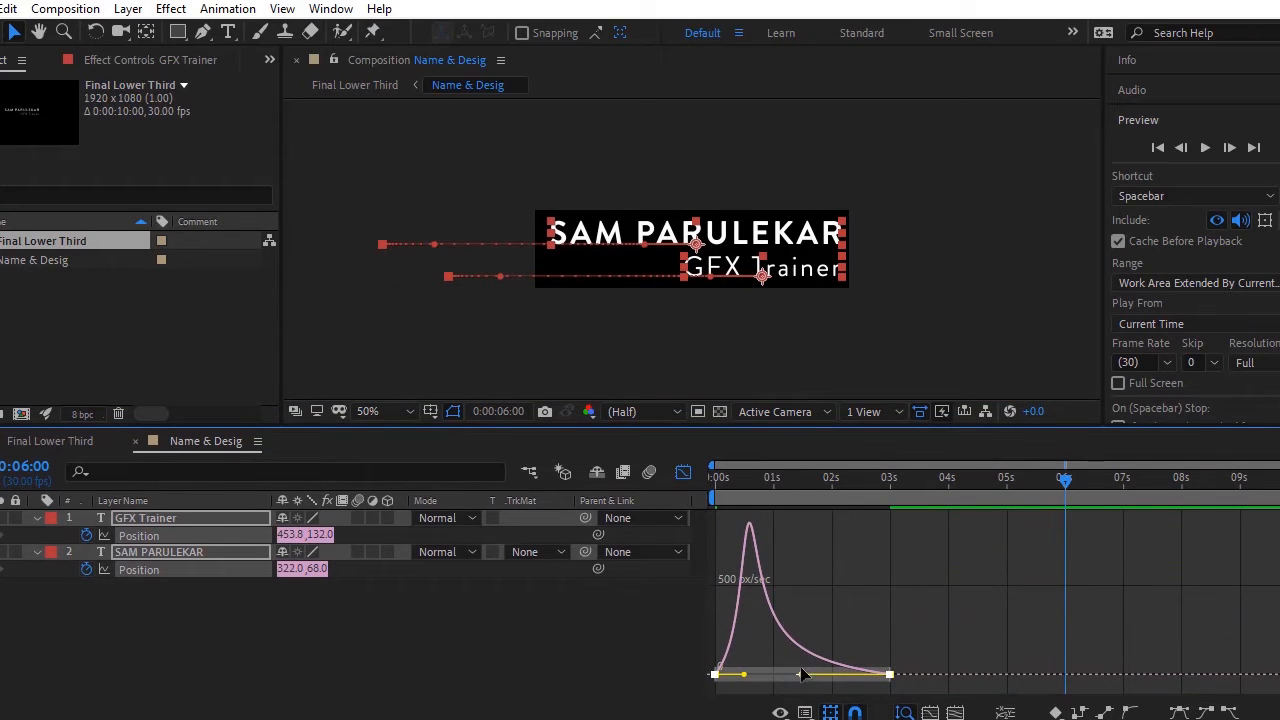
drag(801, 674, 785, 676)
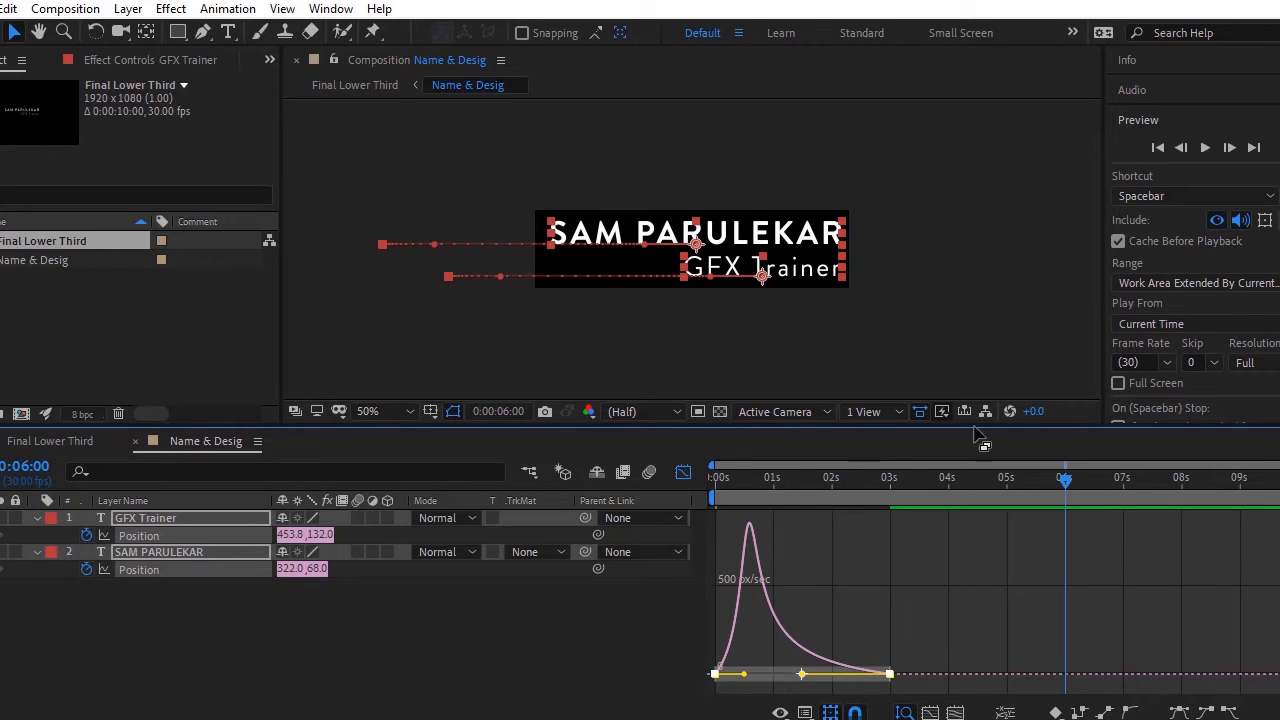
drag(866, 430, 858, 560)
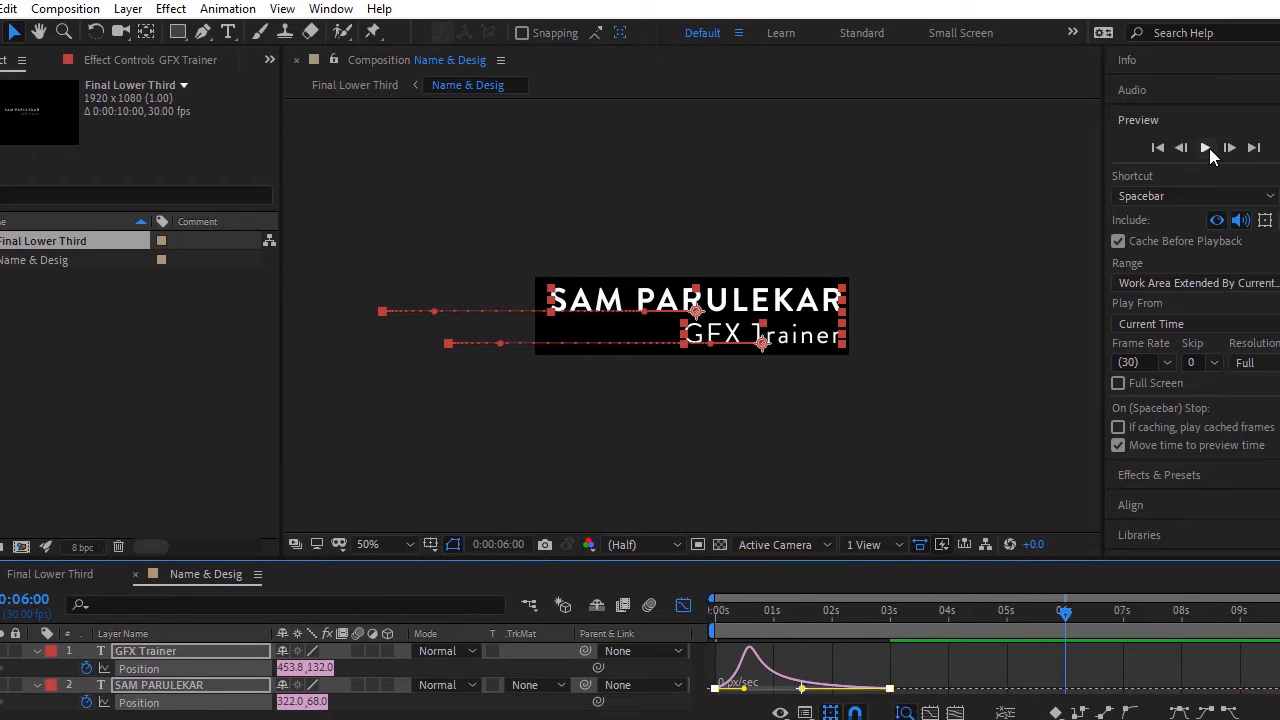
click(1206, 147)
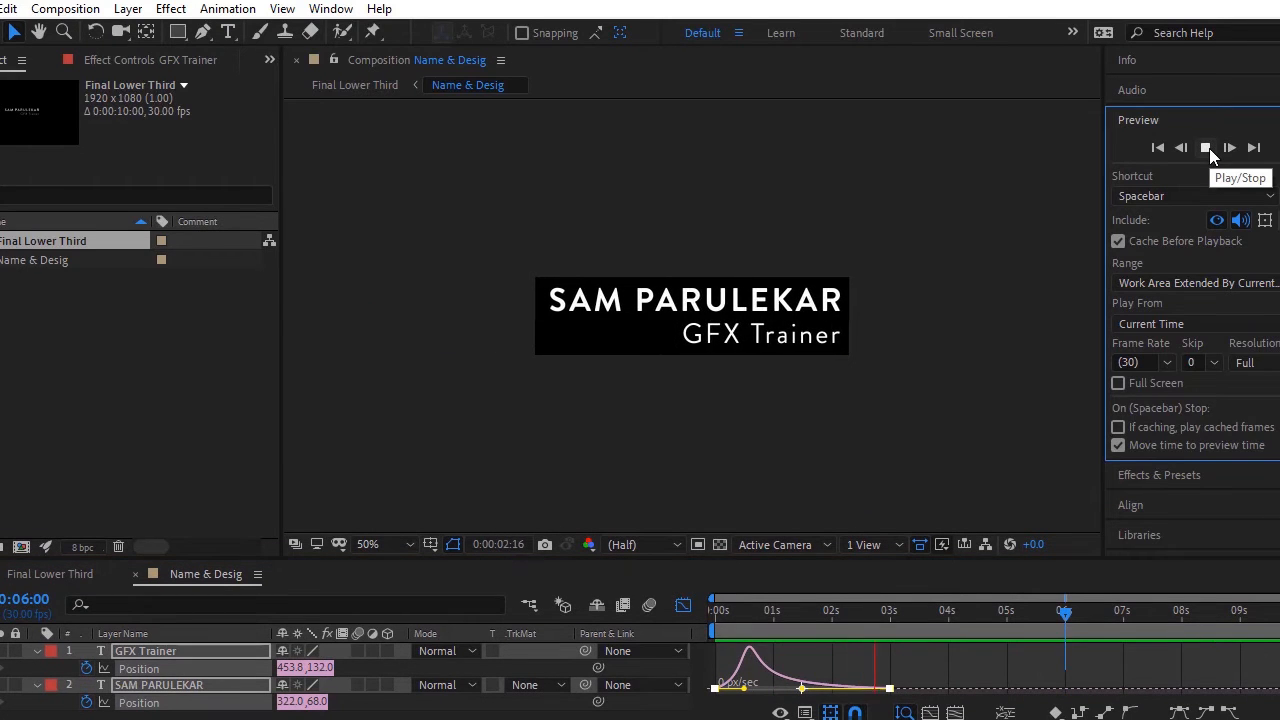
click(1206, 147)
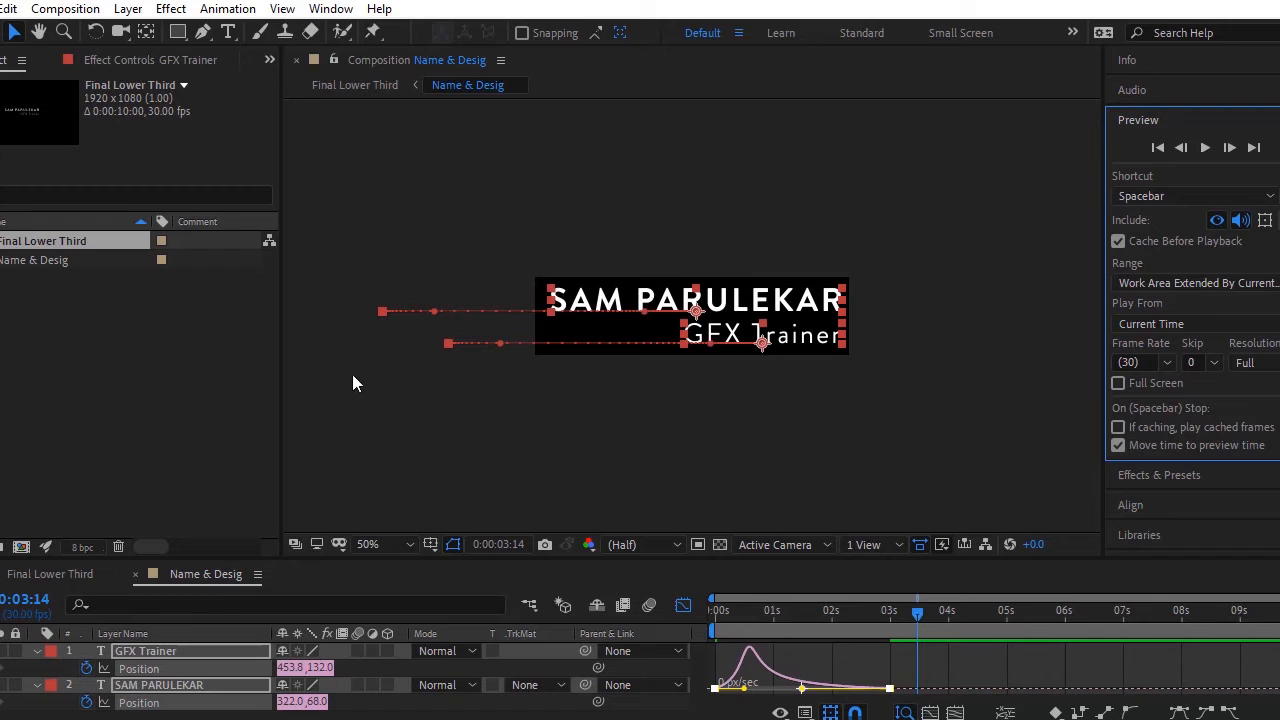
Return to the Final Lower Third composition and place the Name & Desig layer with its left edge against the vertical line
click(135, 573)
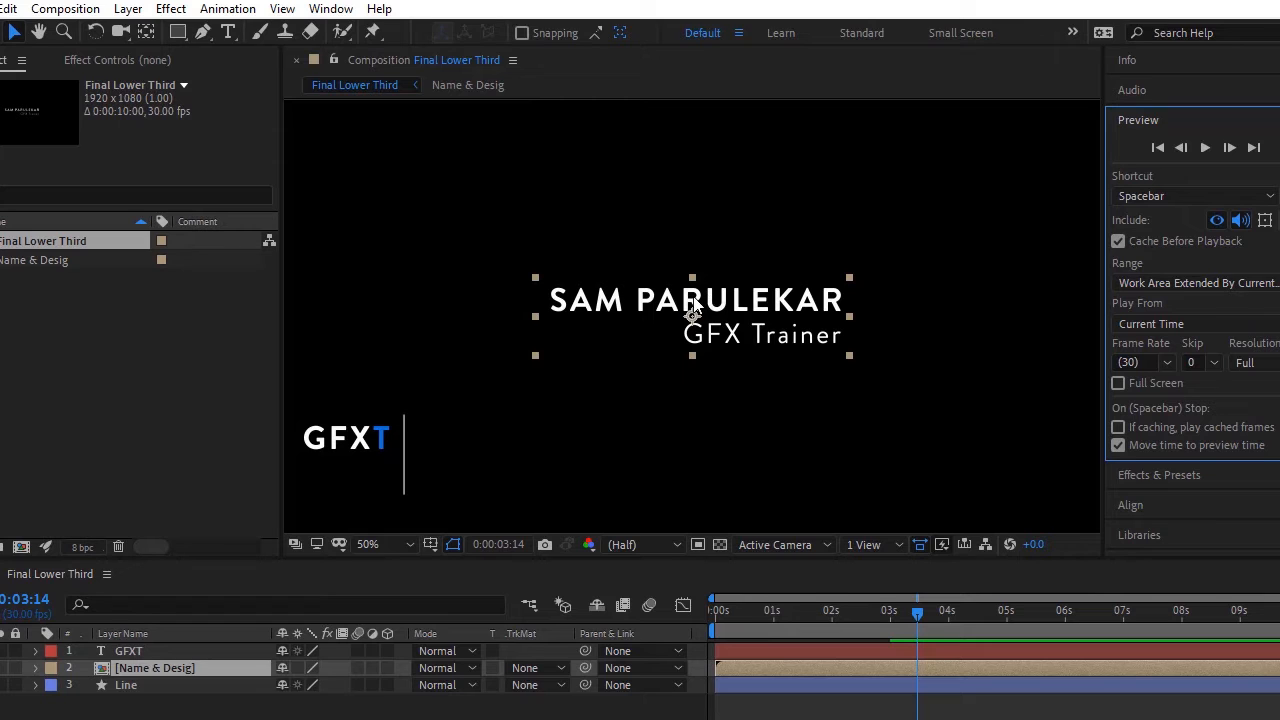
drag(682, 319, 620, 418)
drag(581, 455, 561, 453)
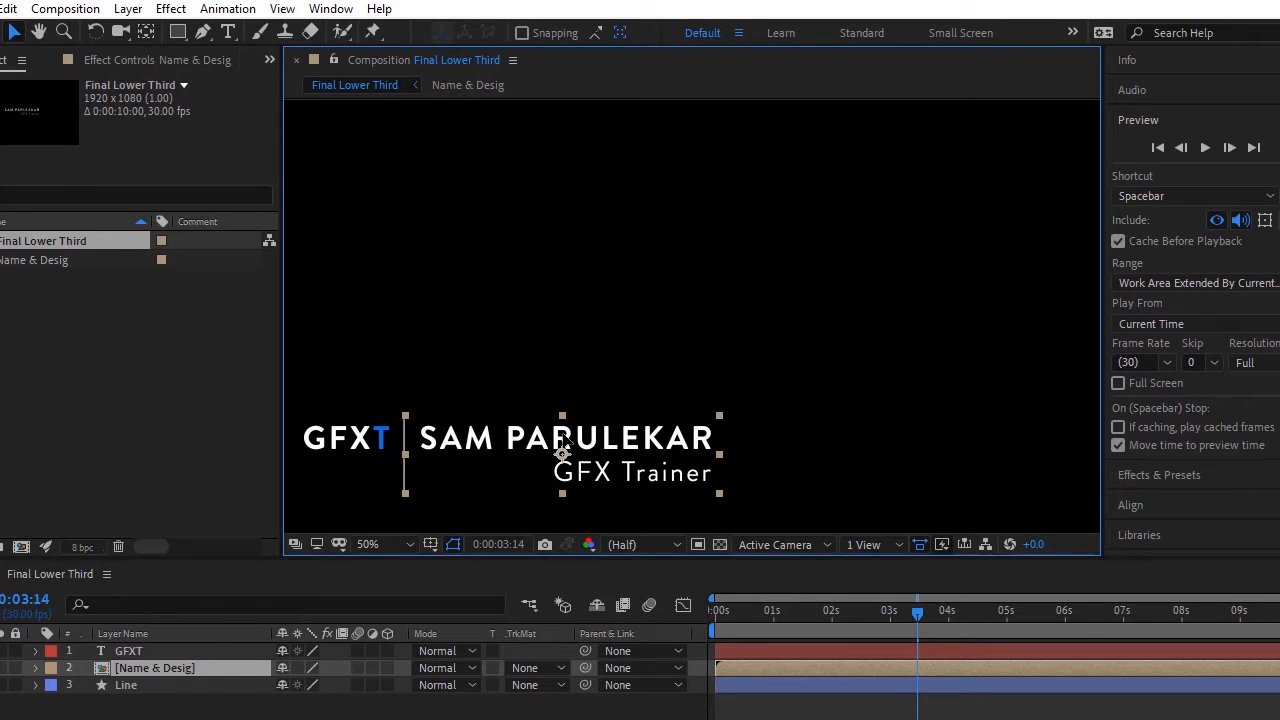
click(785, 351)
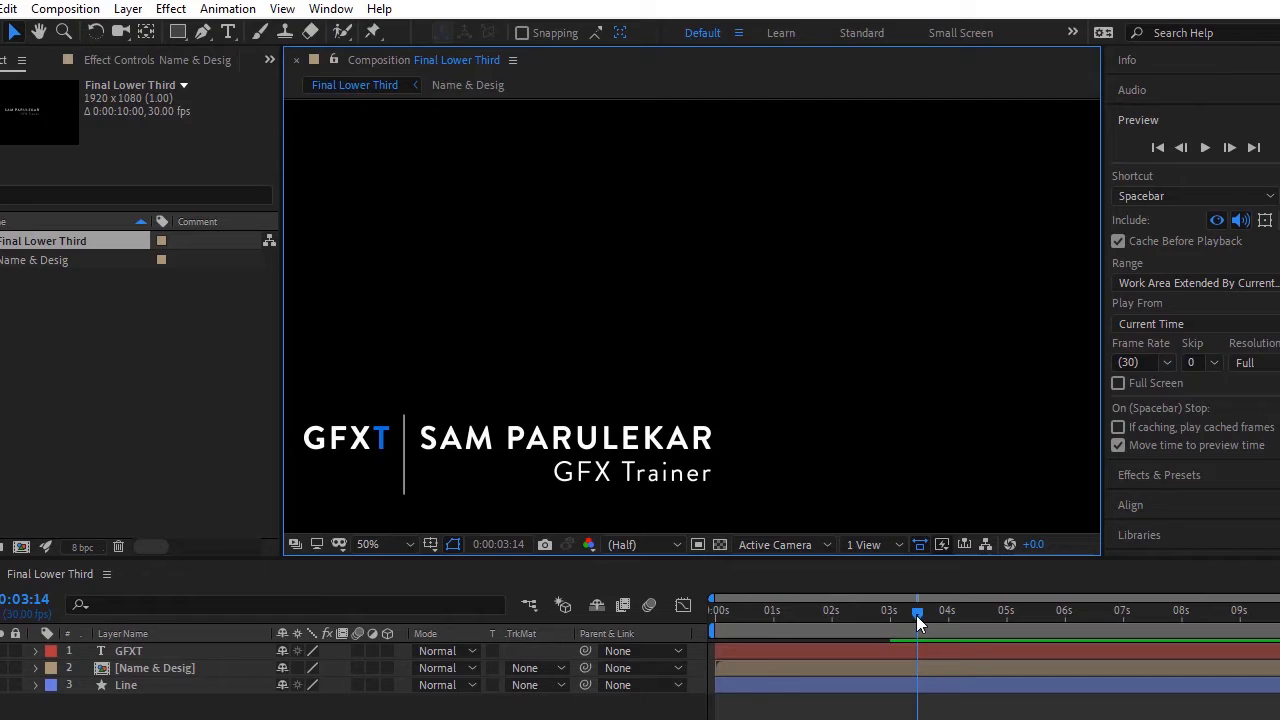
Play the Final Lower Third animation from 0:00:00:00 to check the text slide-in against the line
drag(916, 615, 644, 626)
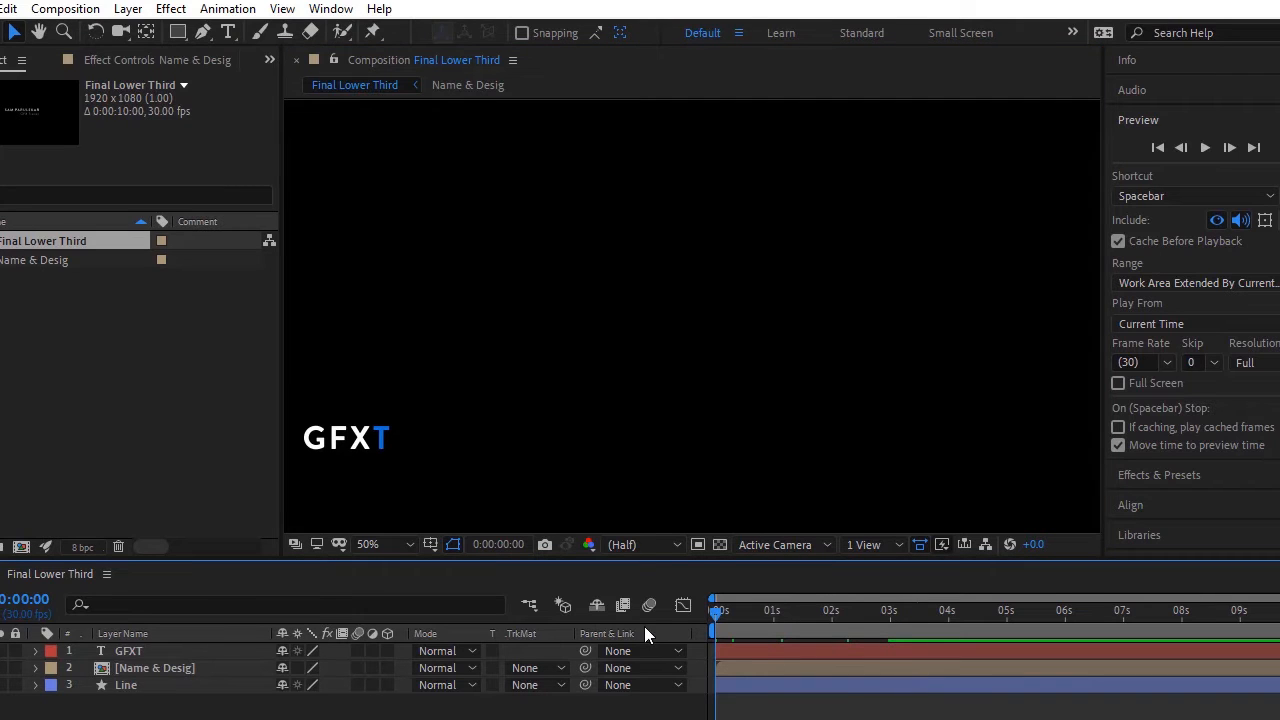
click(1204, 148)
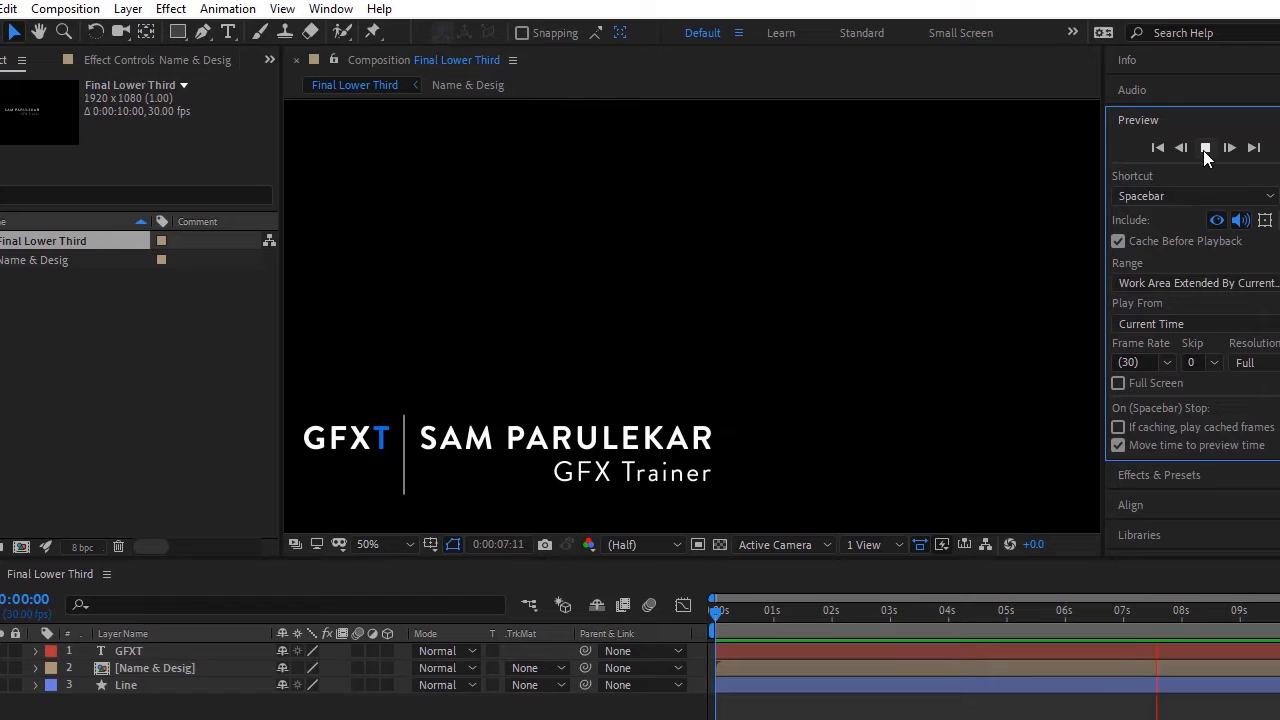
click(1205, 148)
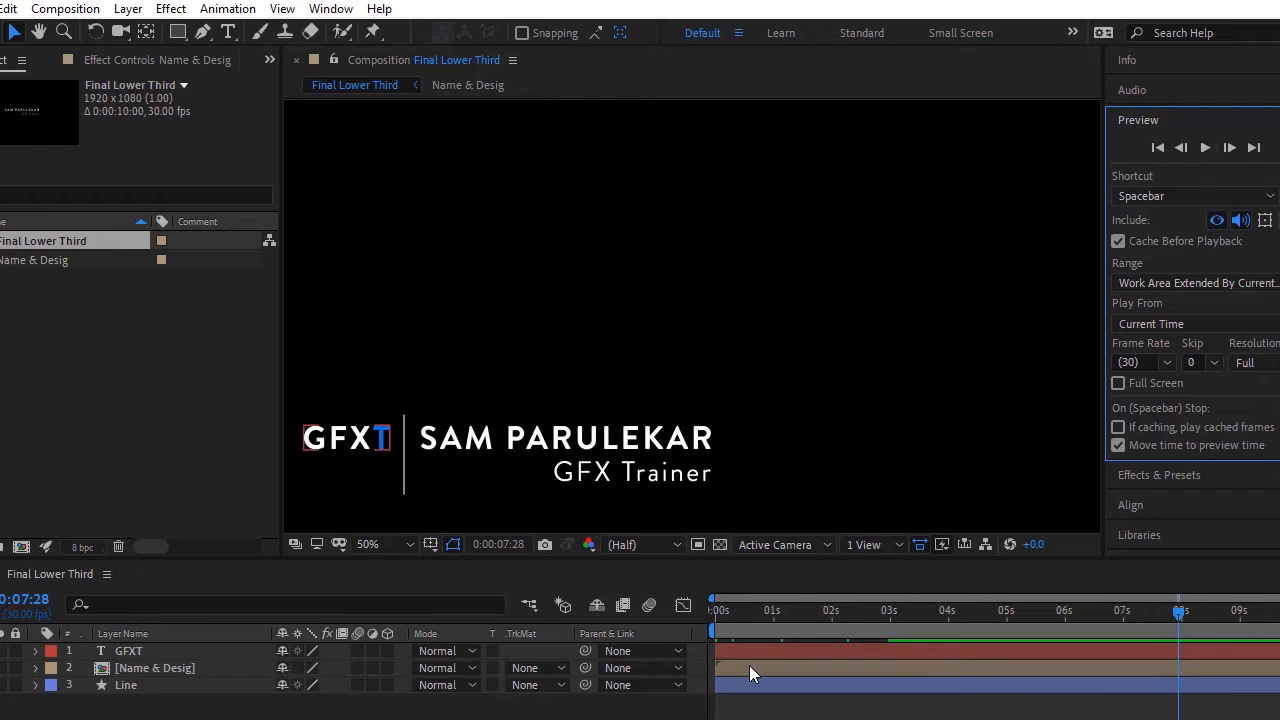
Reveal the Line layer's Scale keyframes, shift the Name & Desig layer to start at about 1 second, and preview from the start
drag(1180, 612, 692, 640)
click(125, 686)
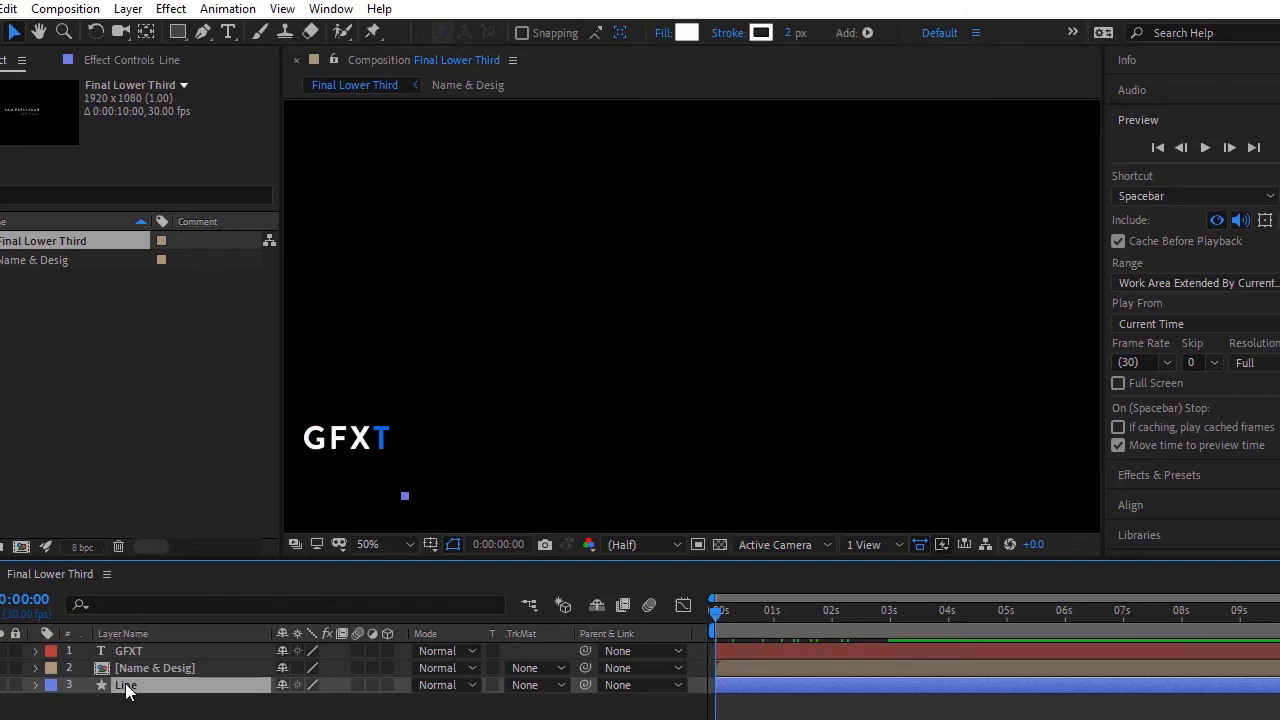
key(u)
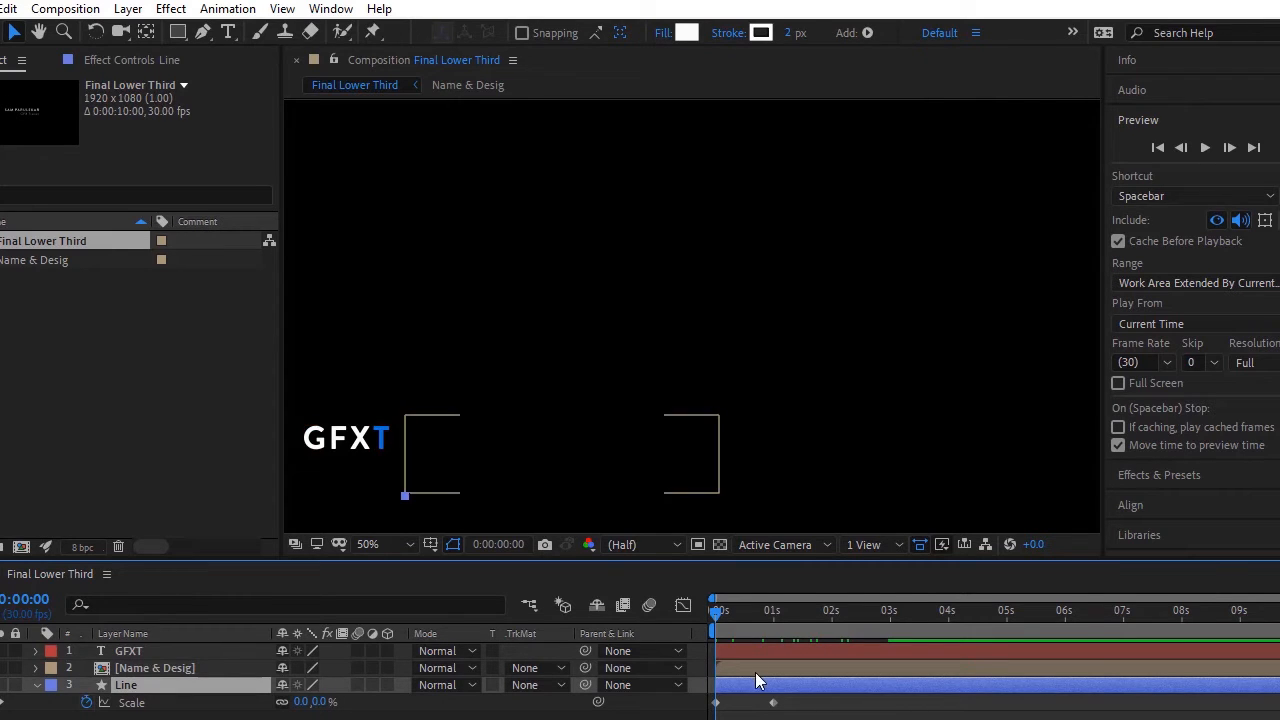
drag(753, 672, 808, 670)
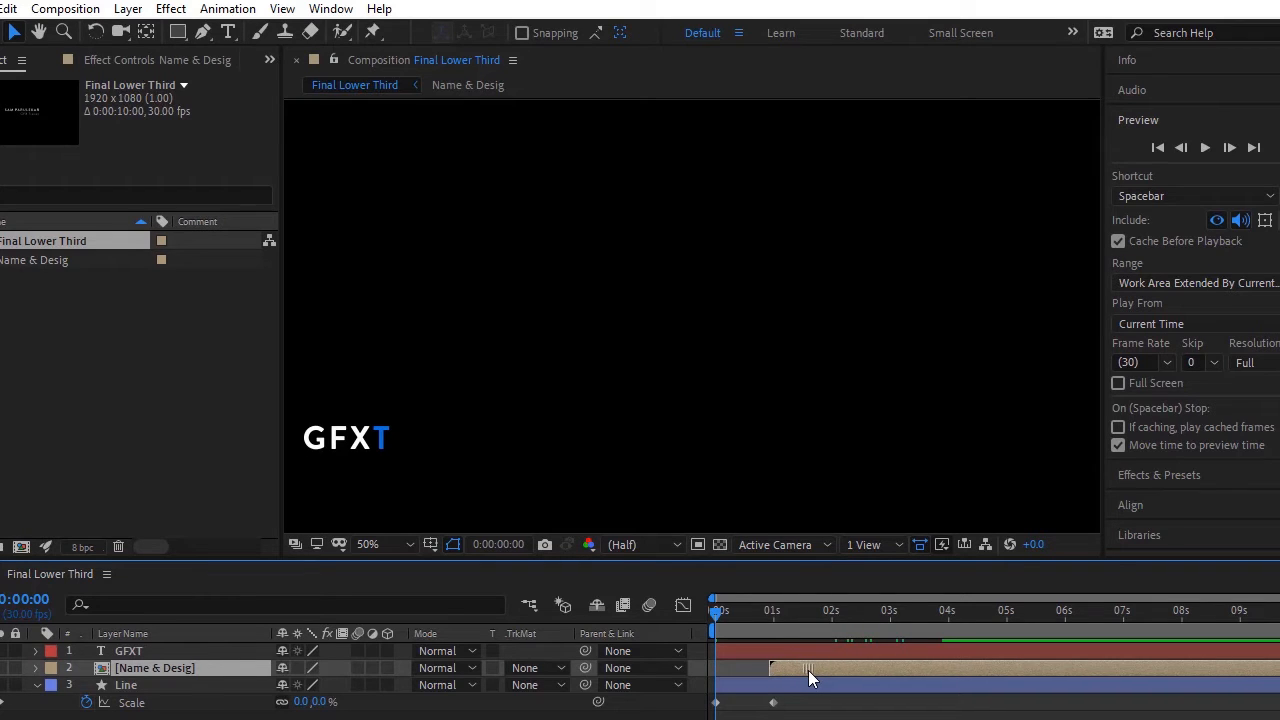
click(1205, 147)
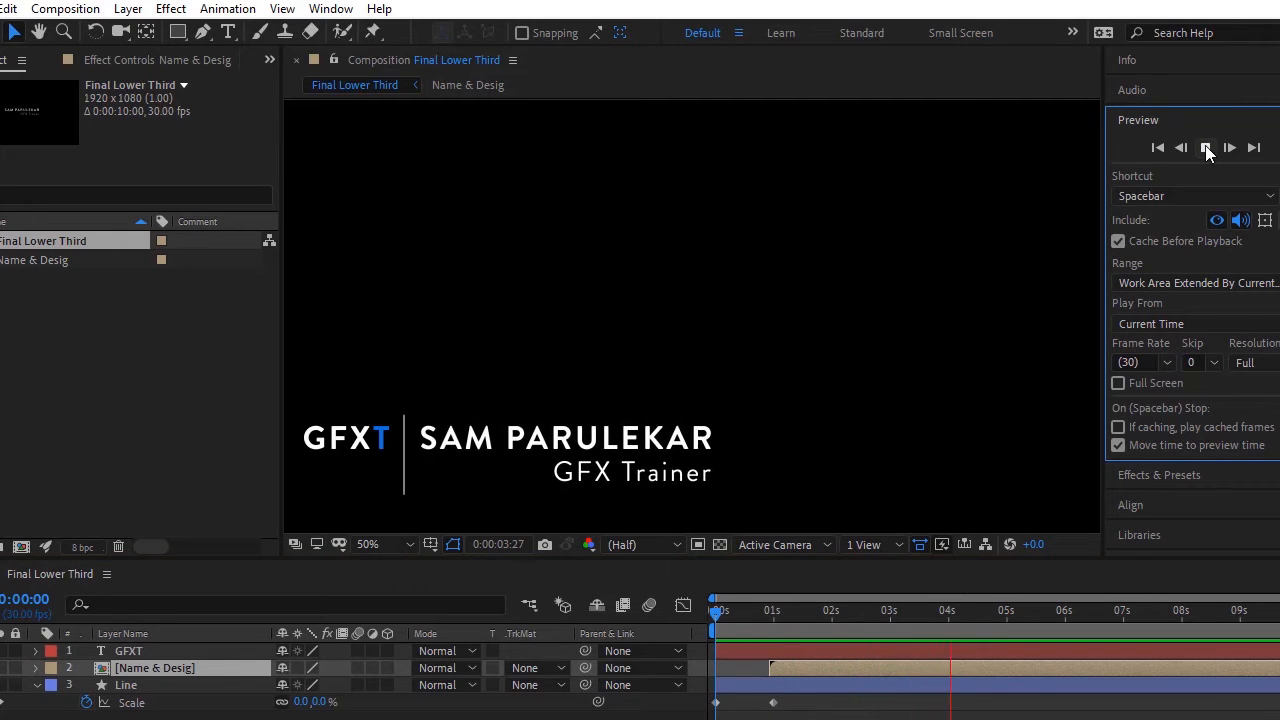
Stop the preview and pre-compose the GFXT layer into a new composition named Logo, moving all attributes and opening it
click(1206, 148)
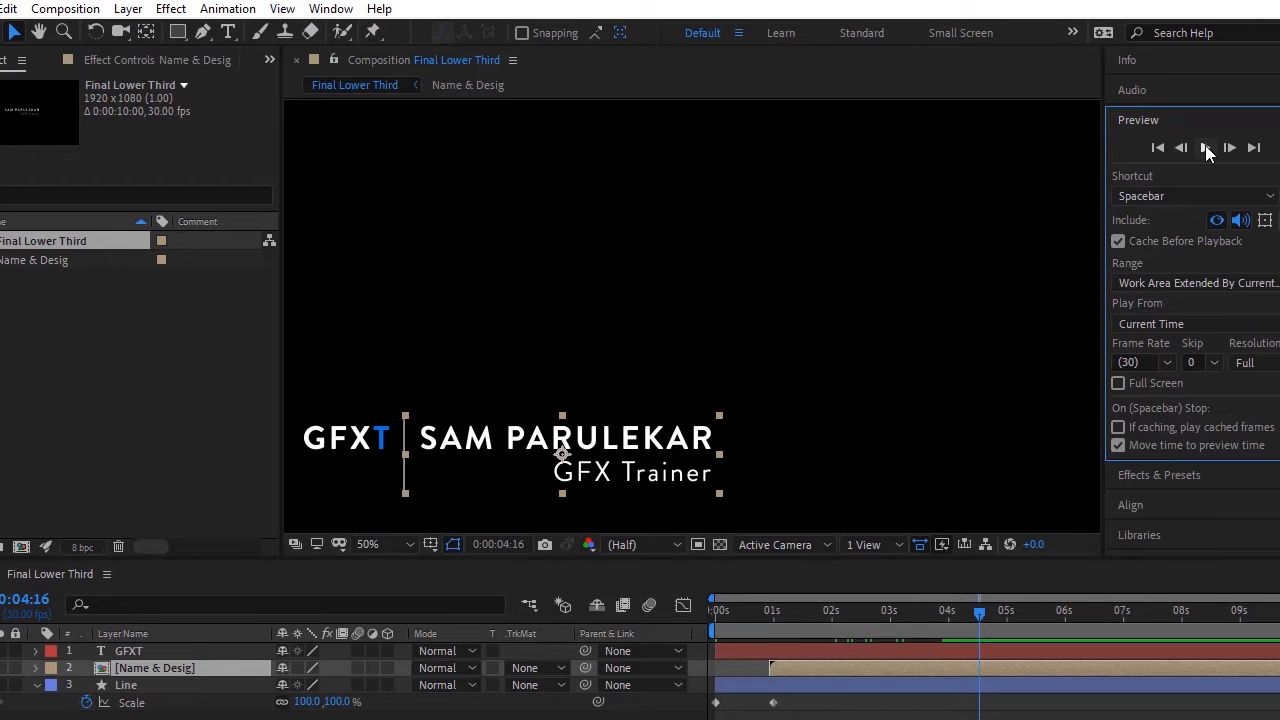
click(152, 656)
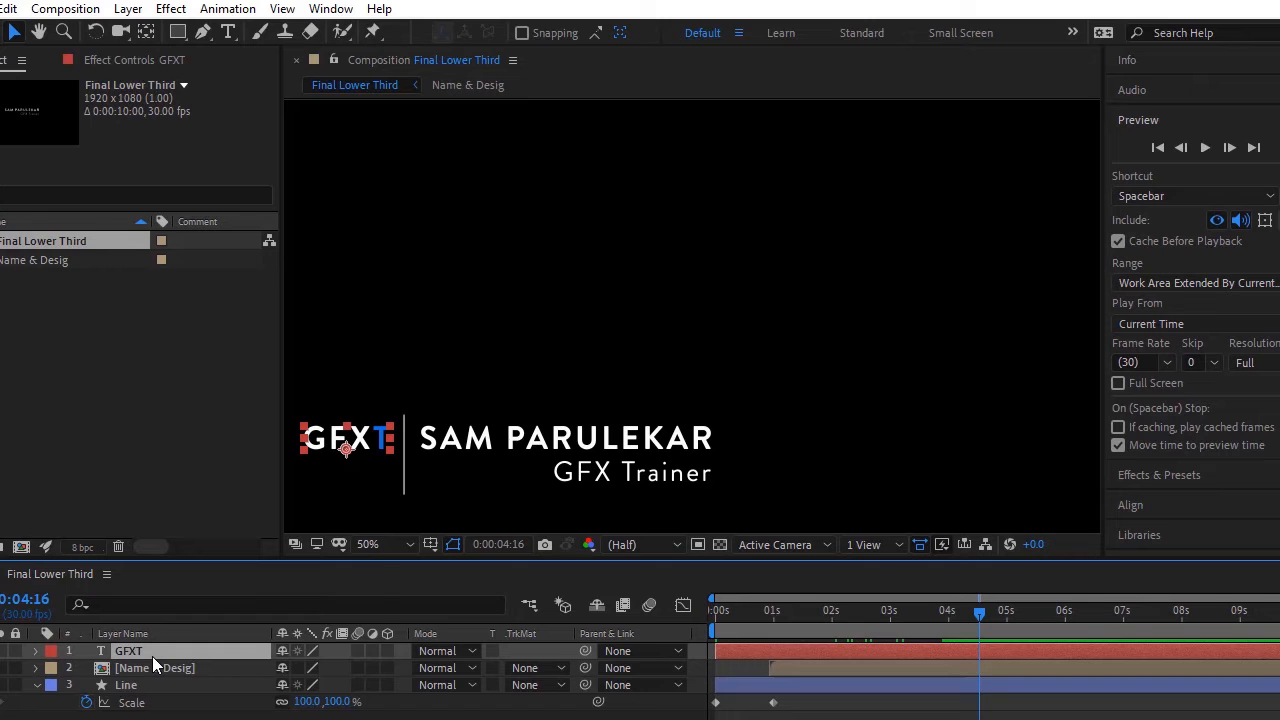
right_click(152, 656)
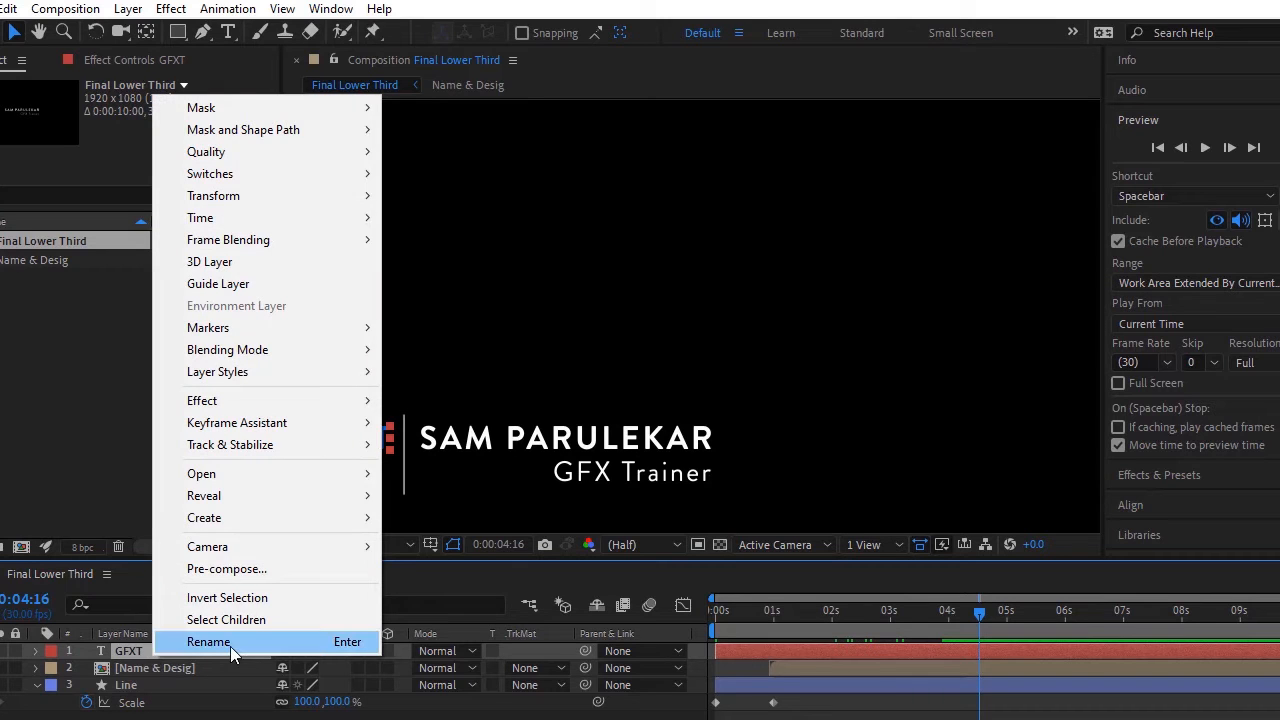
click(247, 571)
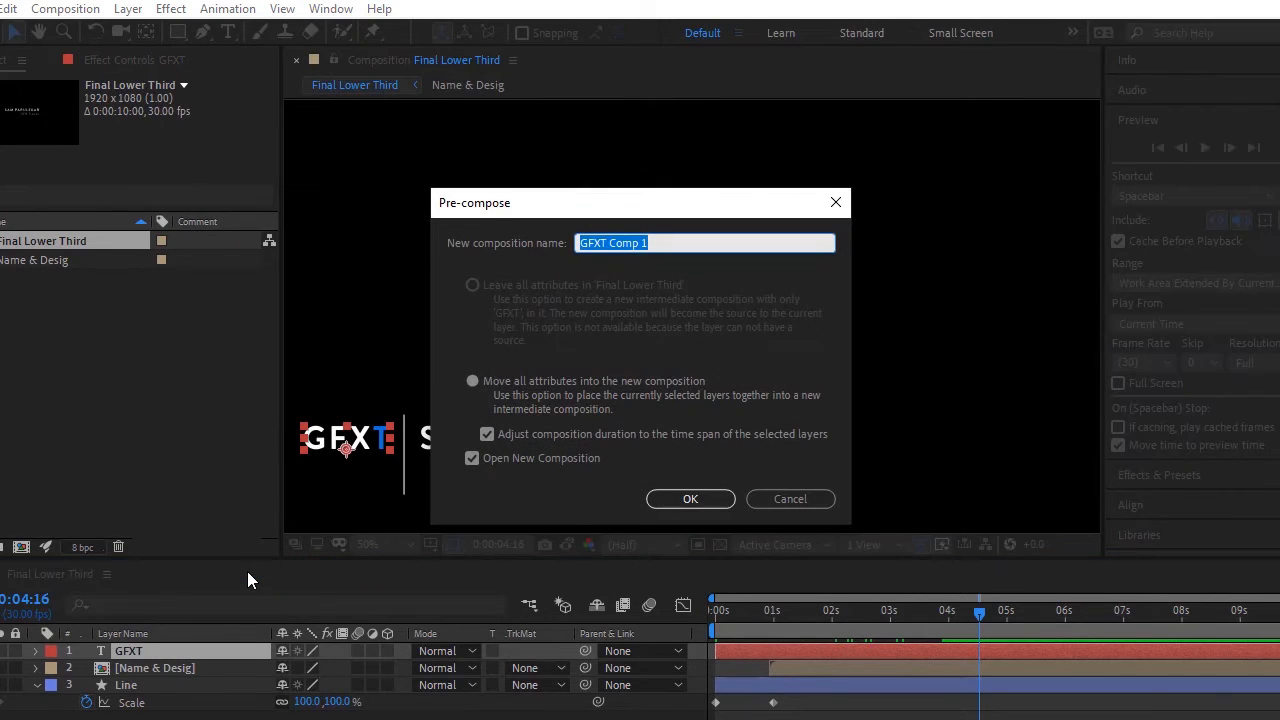
text(Logo)
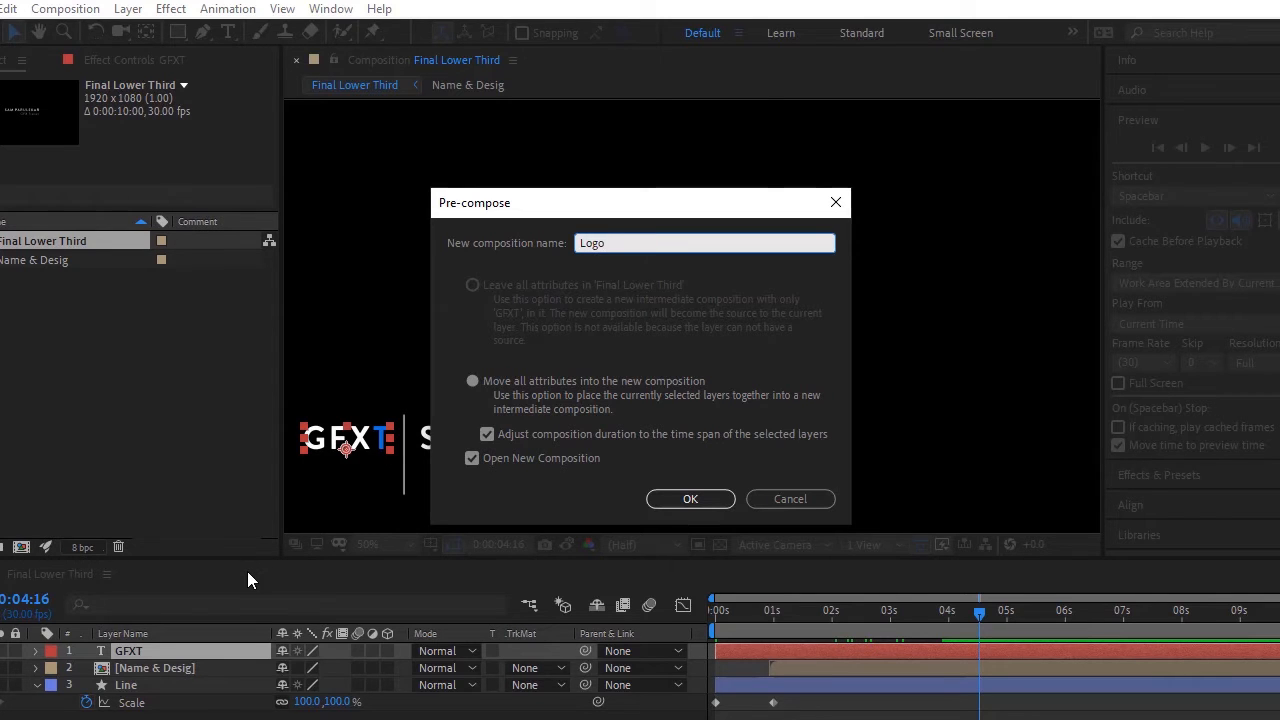
key(Return)
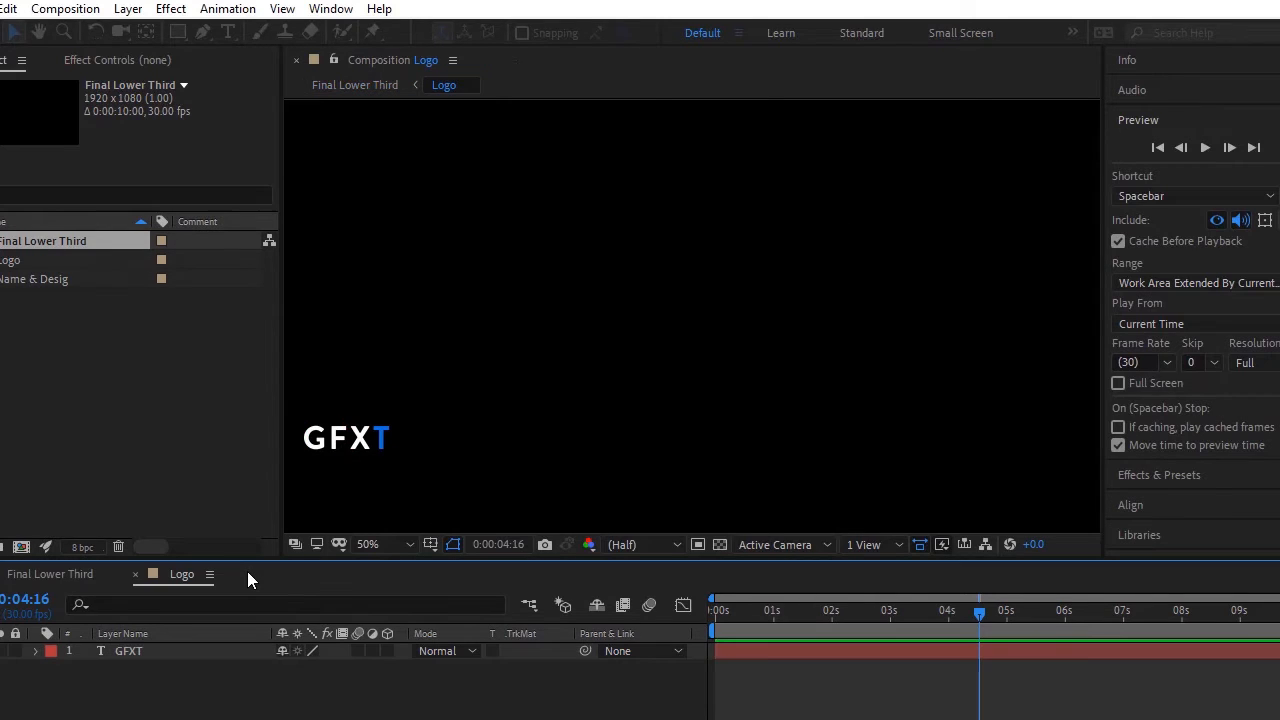
Check in the Name & Desig composition at what time the Position keyframes of both text layers end
click(187, 653)
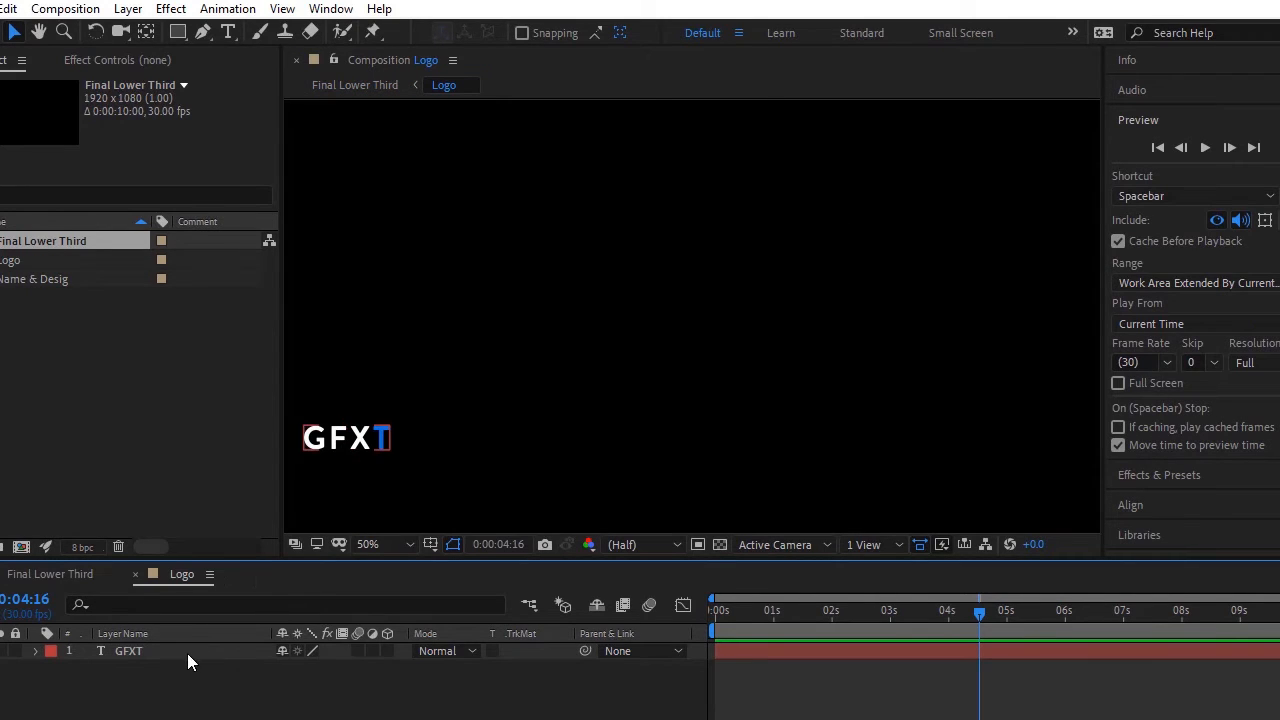
click(743, 706)
drag(979, 612, 890, 645)
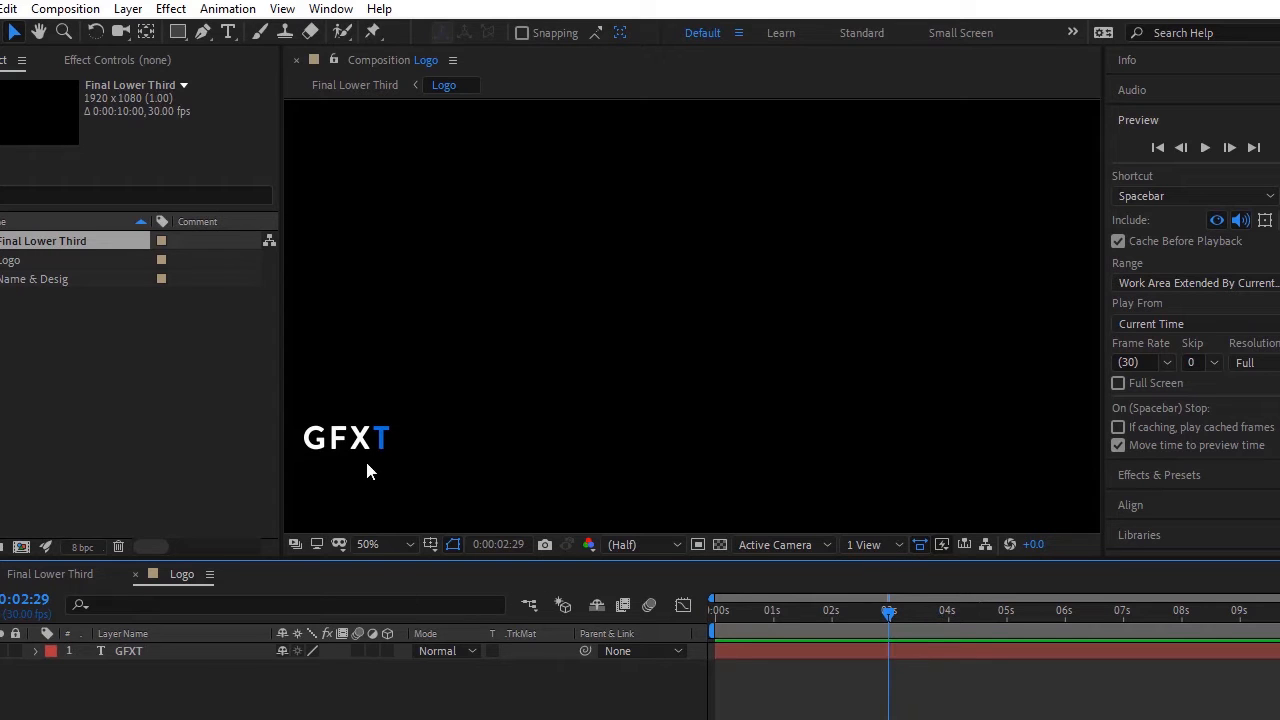
click(39, 575)
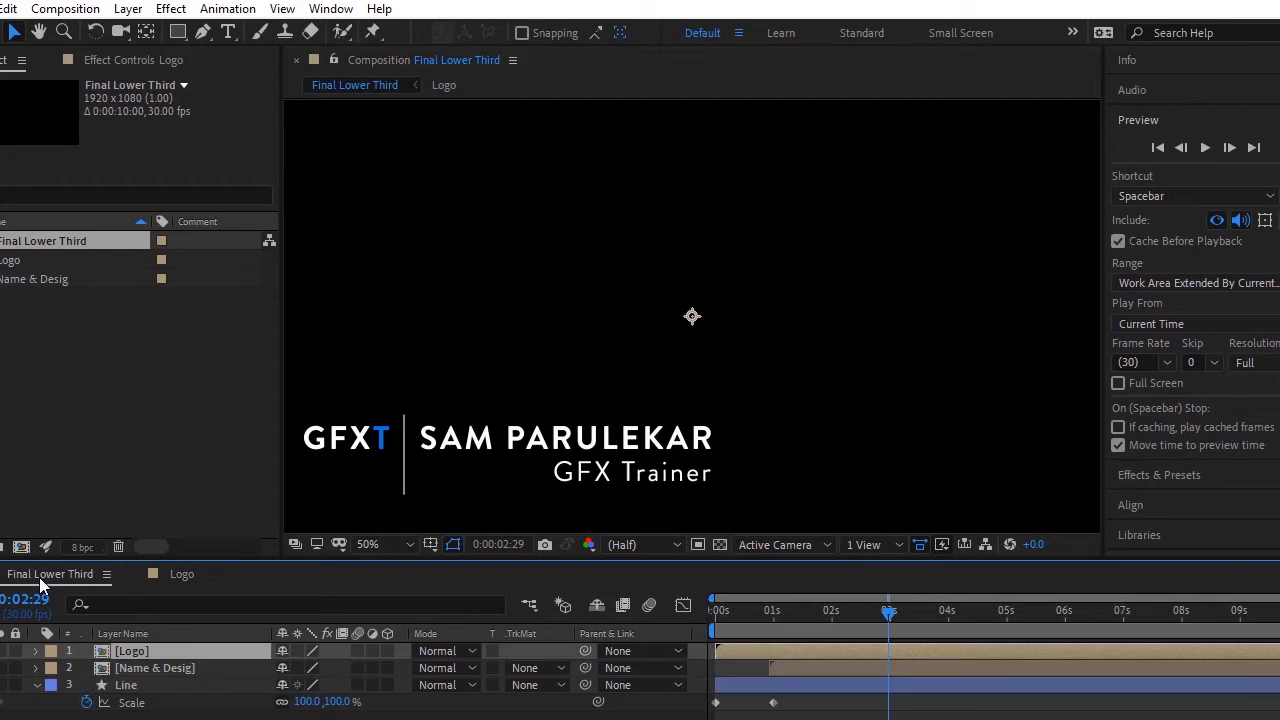
double_click(155, 667)
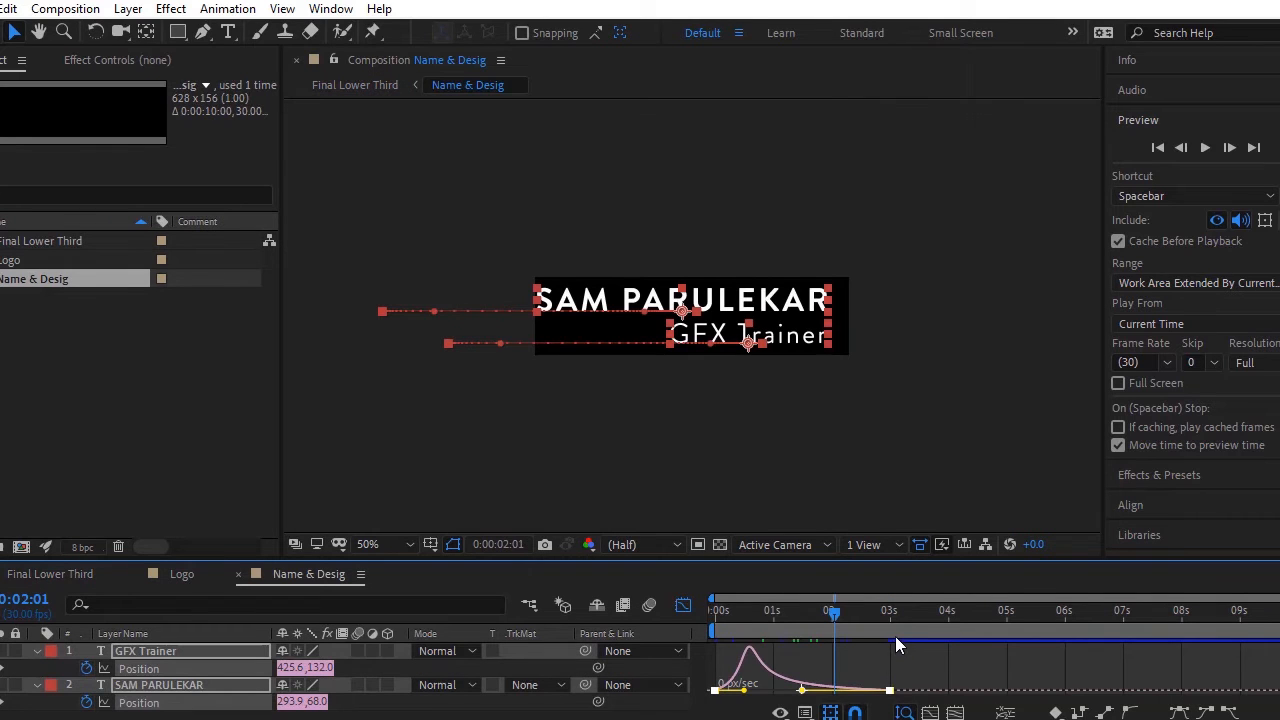
click(678, 609)
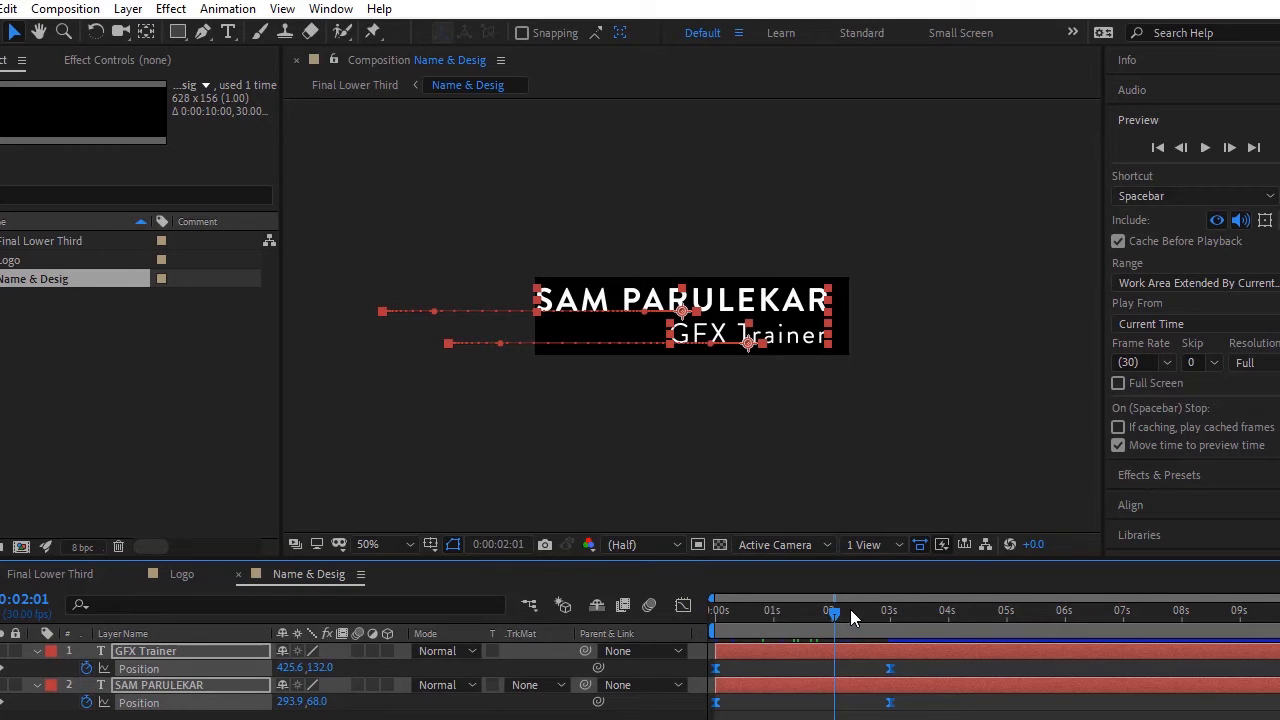
drag(833, 607, 890, 610)
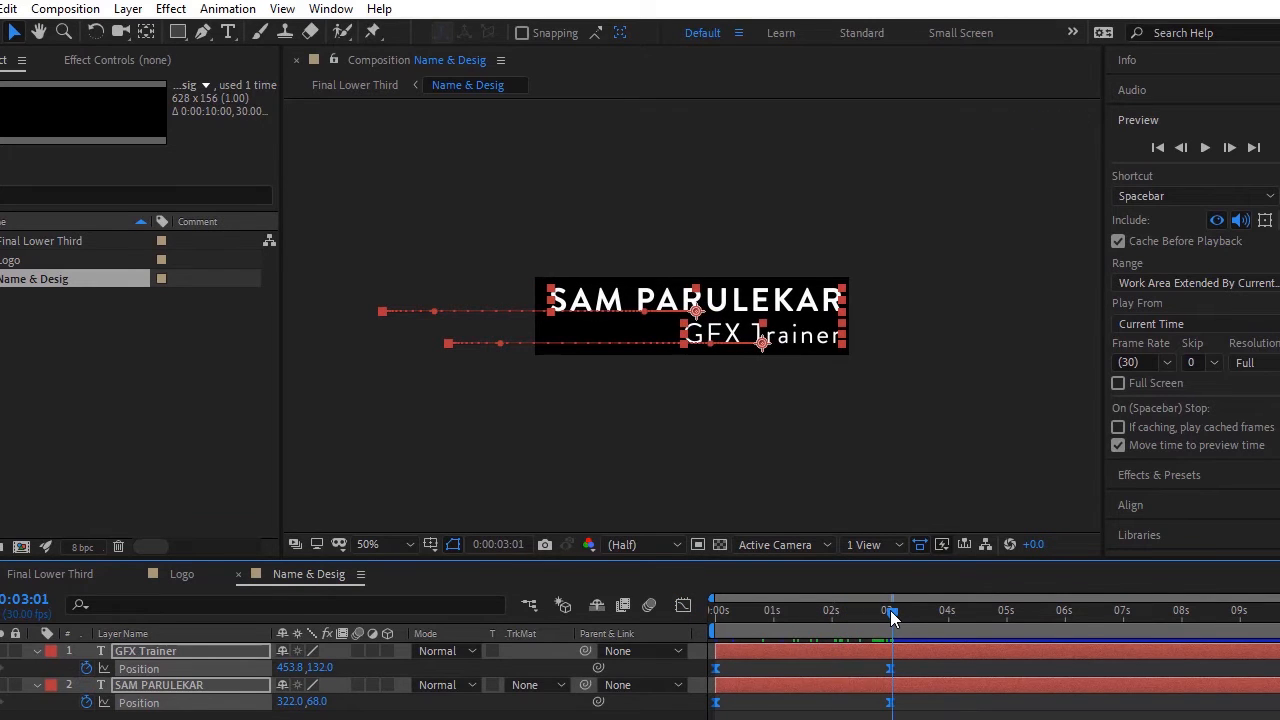
Set the Logo composition's current time to 0:00:03:00 and reveal the GFXT layer's Position property
click(180, 575)
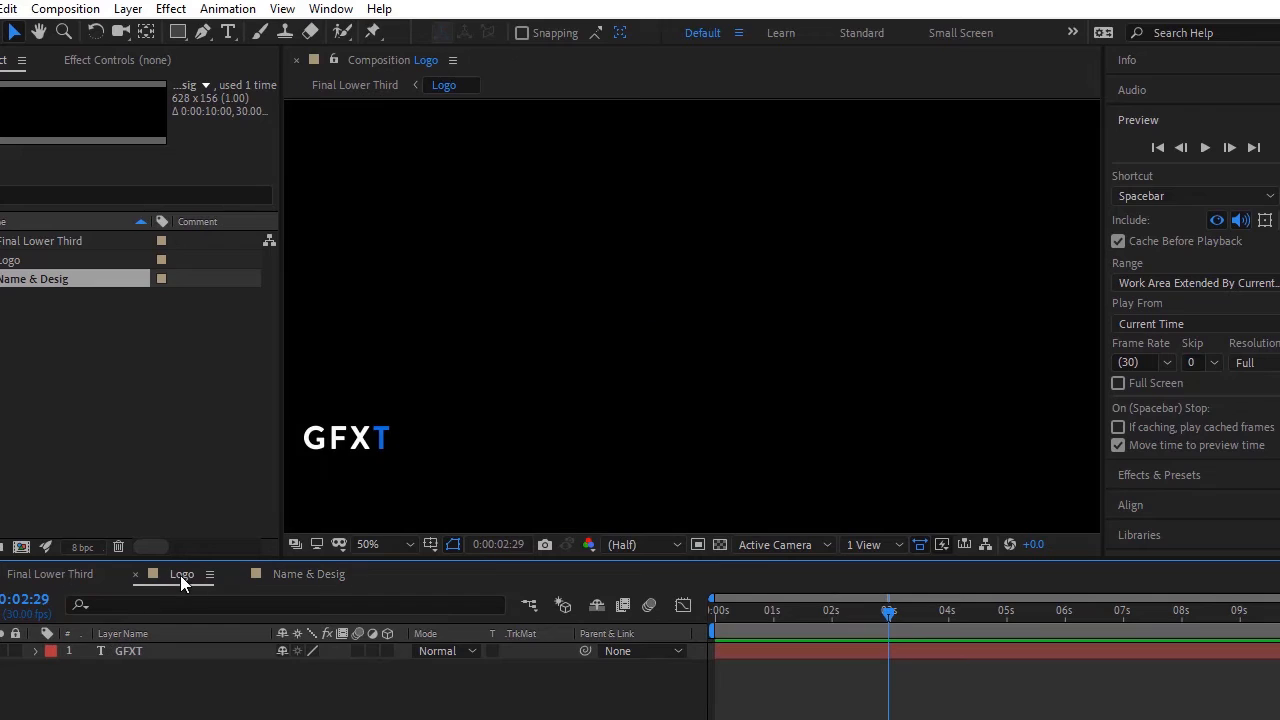
click(30, 604)
drag(21, 600, 322, 594)
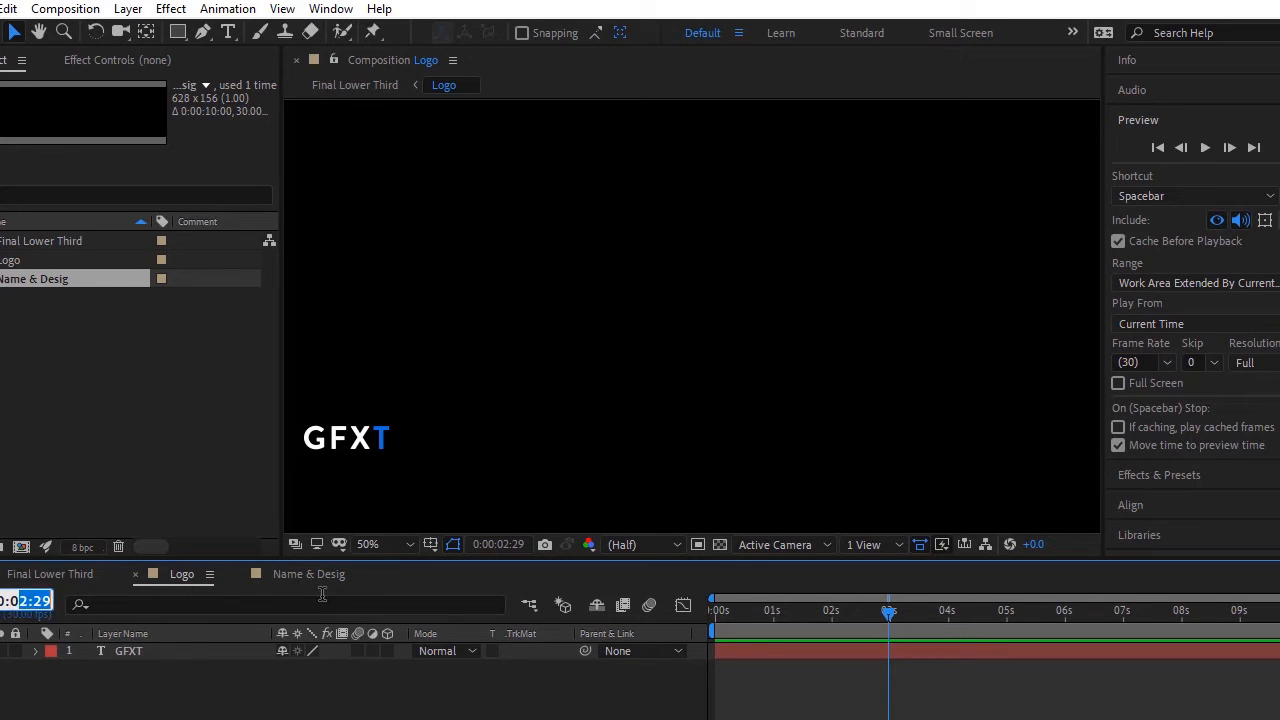
text(3:00)
key(Return)
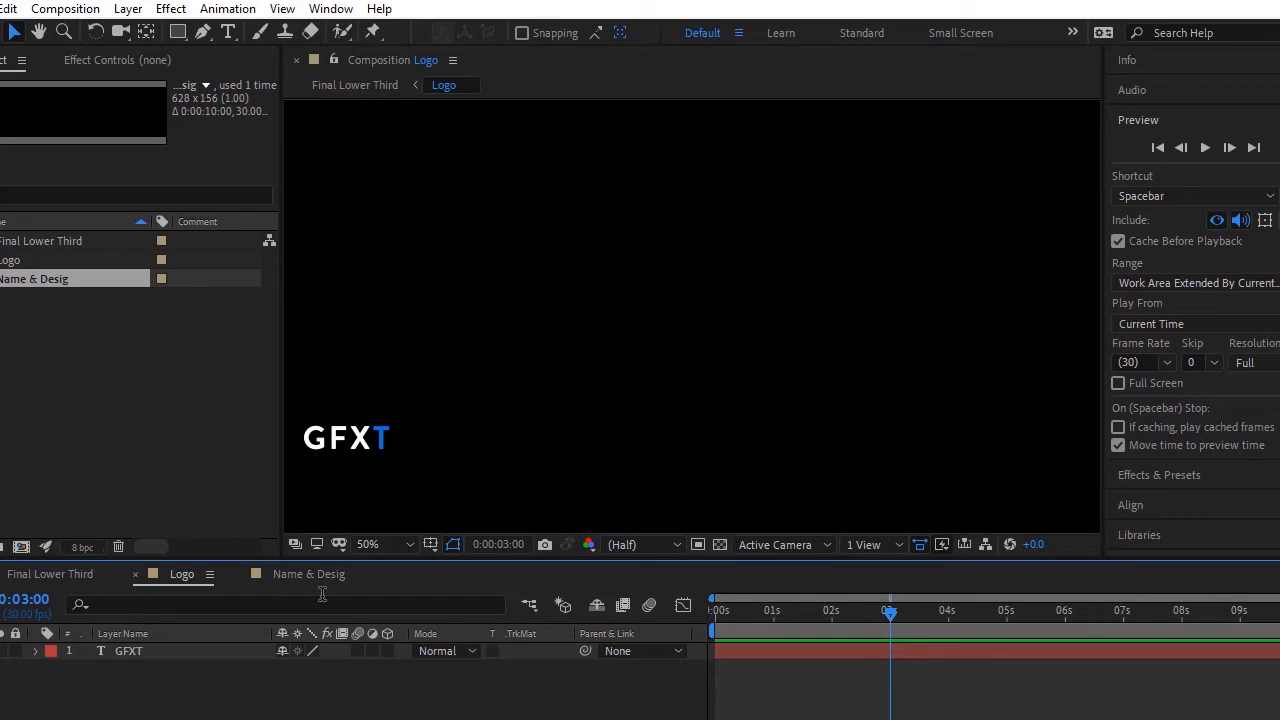
click(517, 655)
click(152, 656)
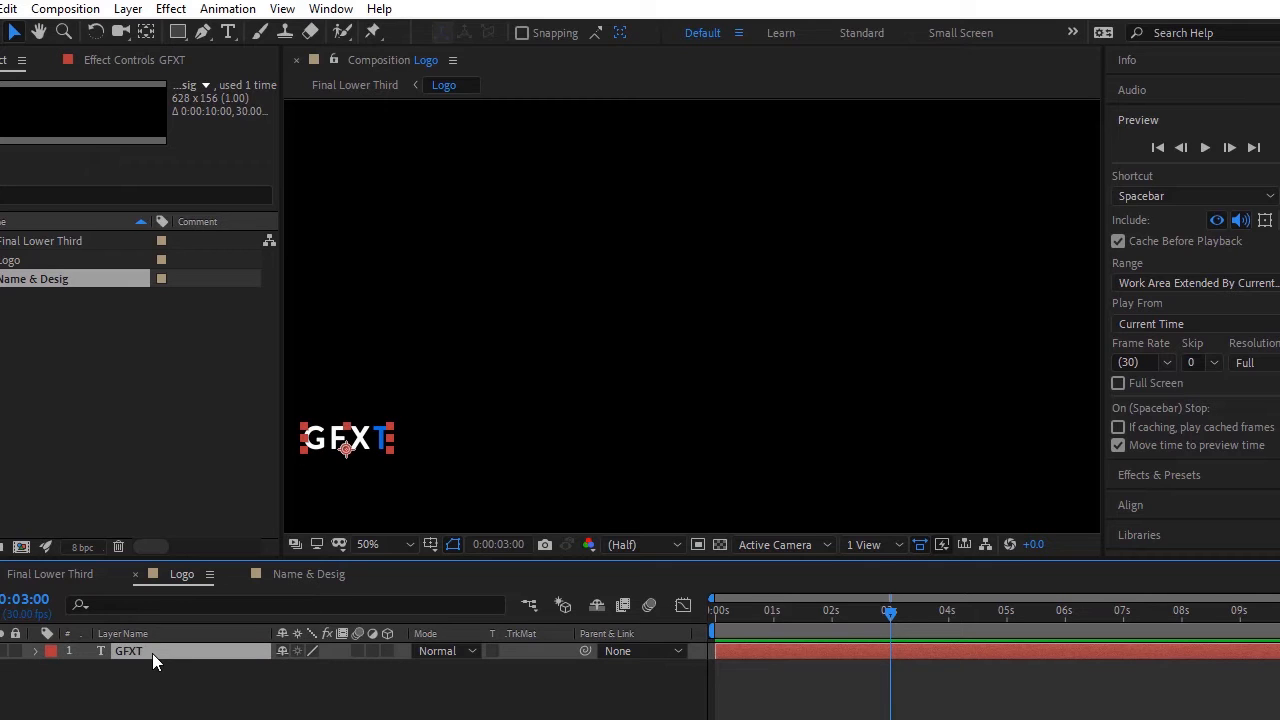
key(p)
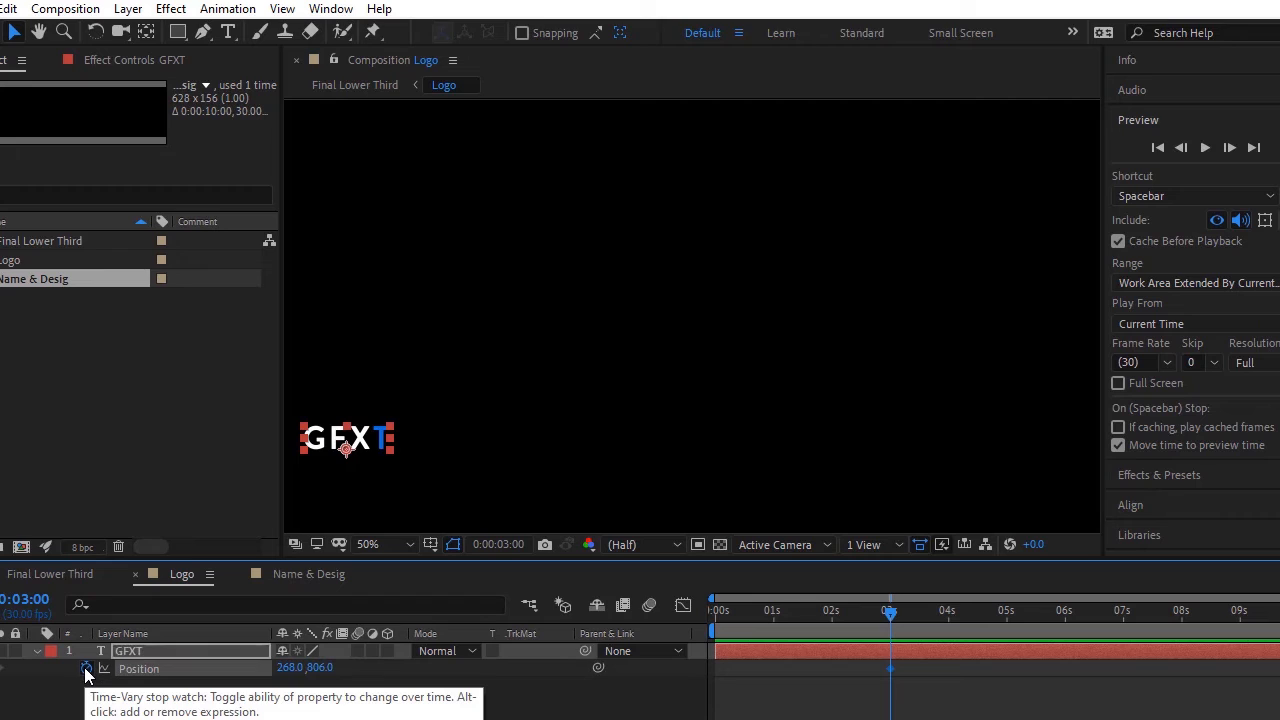
click(86, 669)
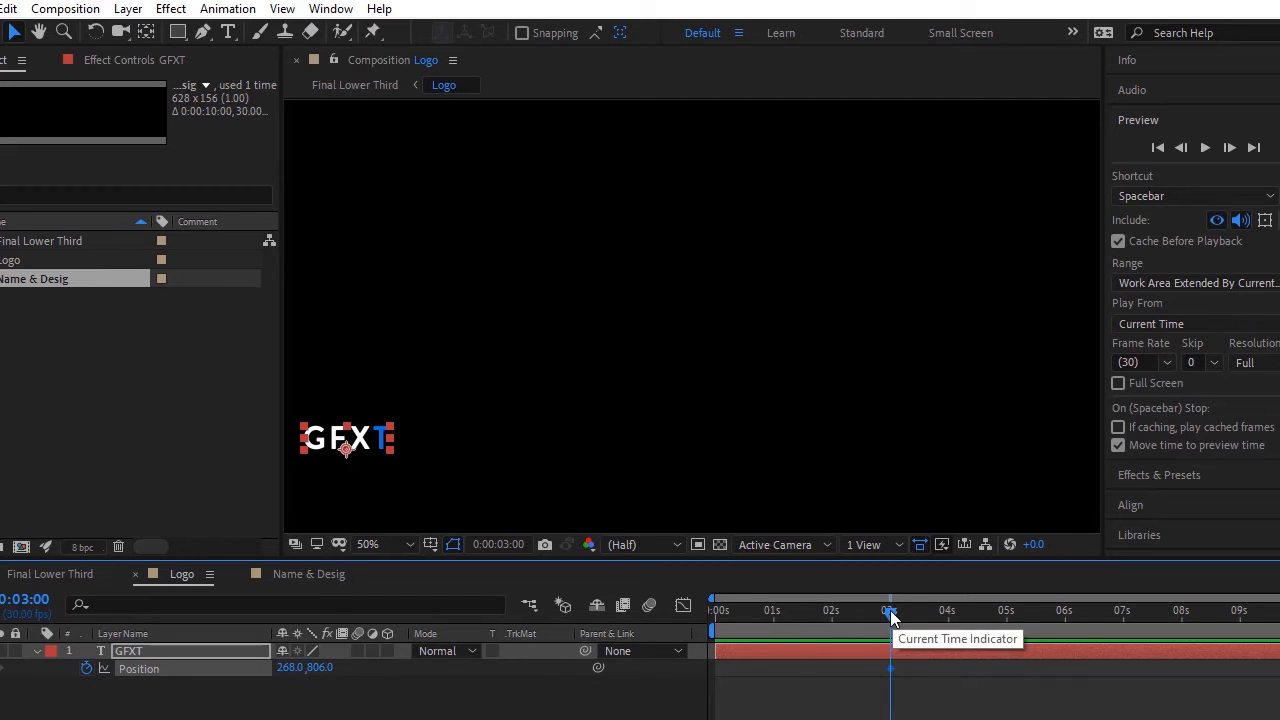
drag(890, 610, 652, 627)
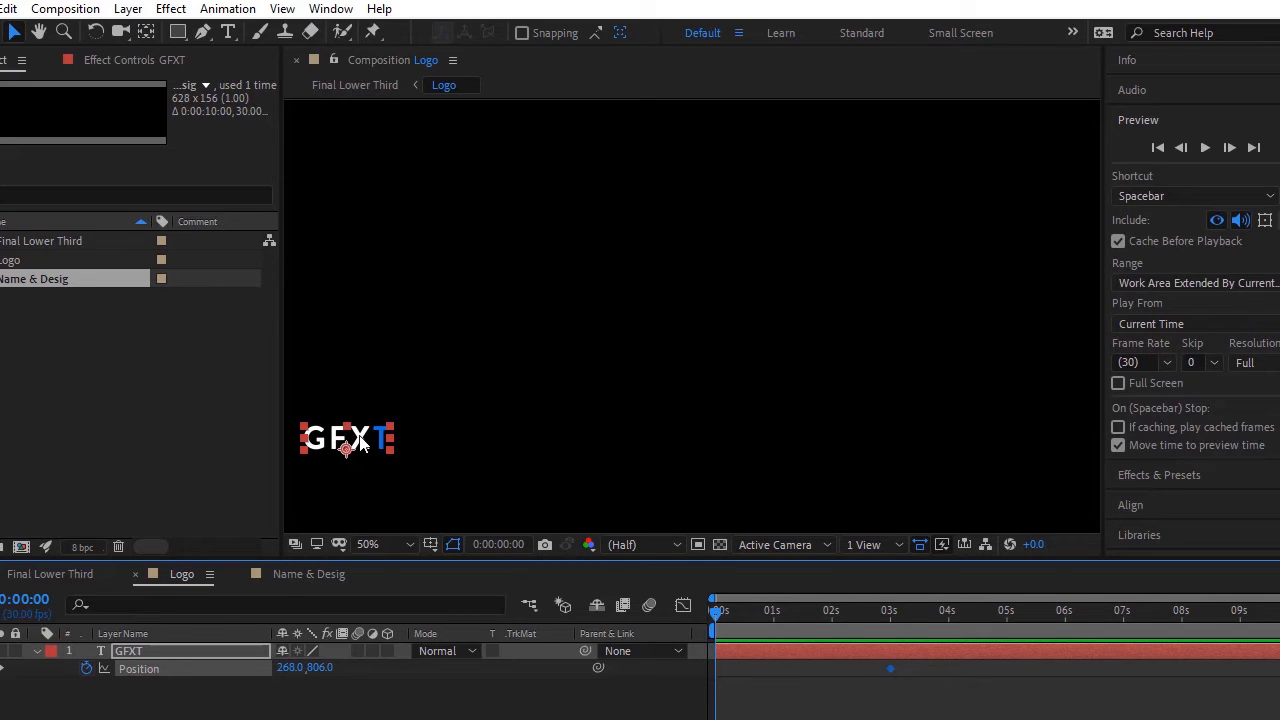
drag(362, 444, 366, 444)
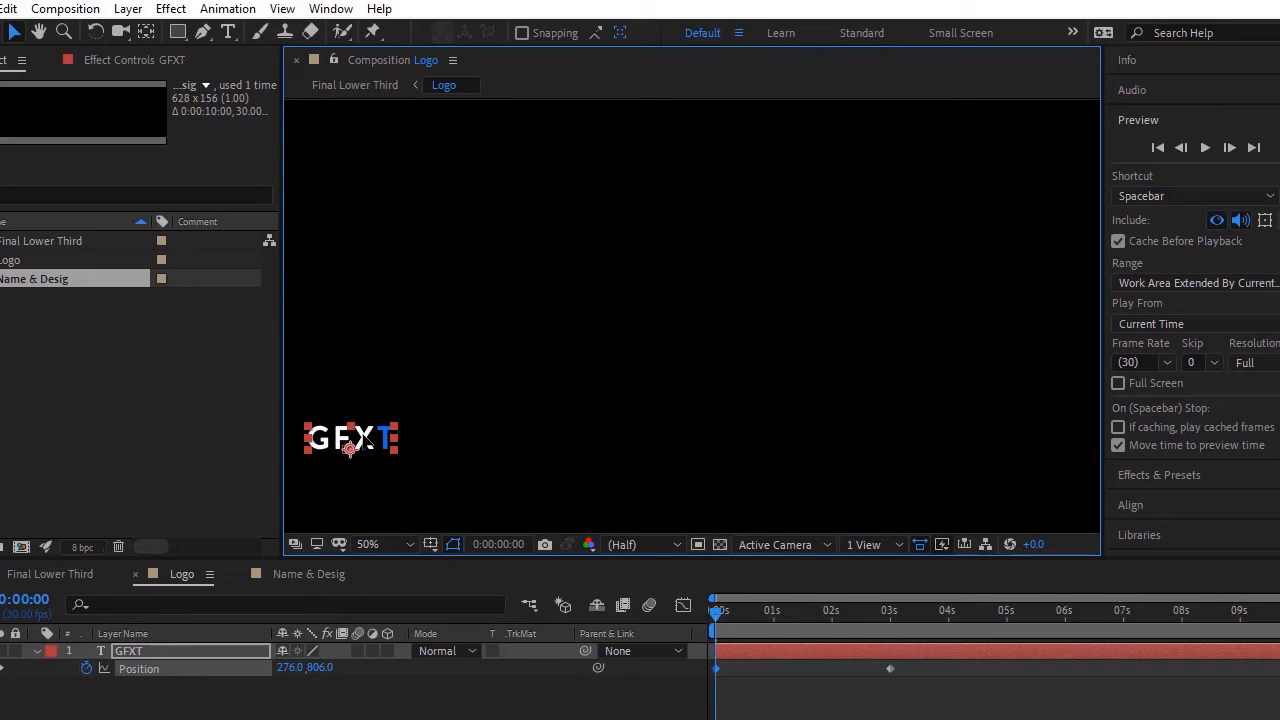
key(ctrl+z)
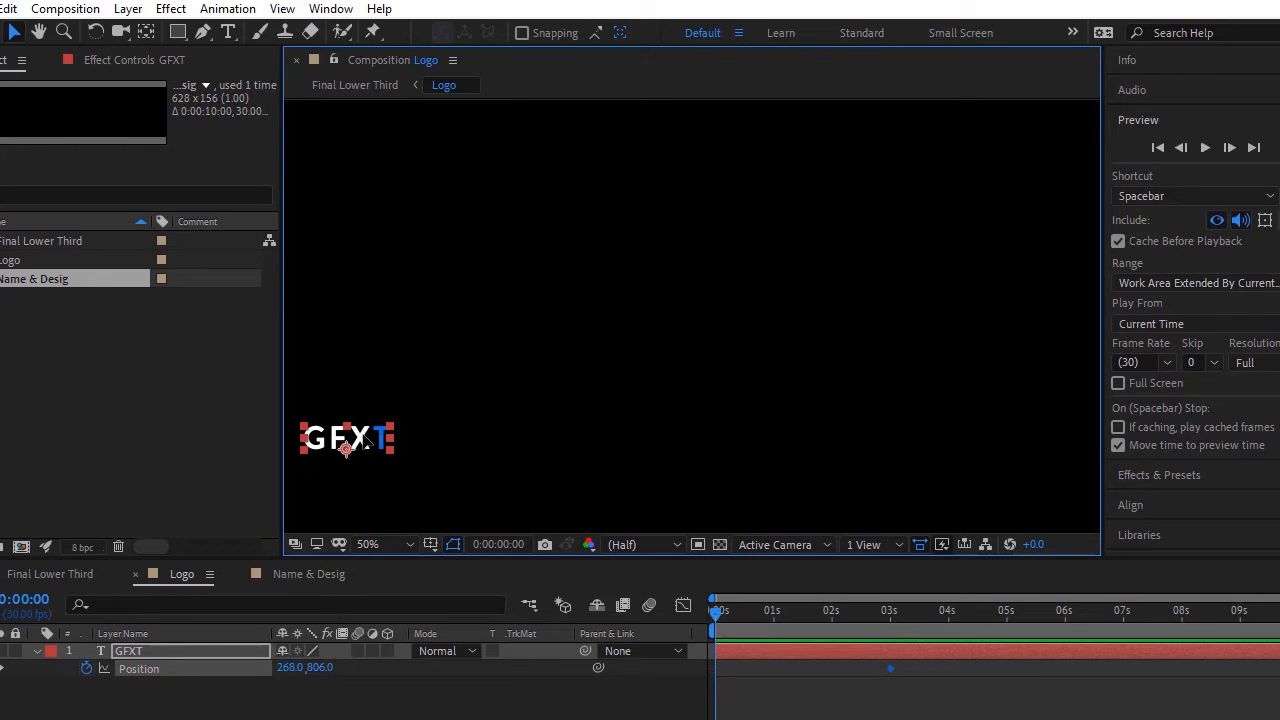
key(k)
Draw a region of interest closely around the GFXT text and crop the Logo composition to it
click(466, 442)
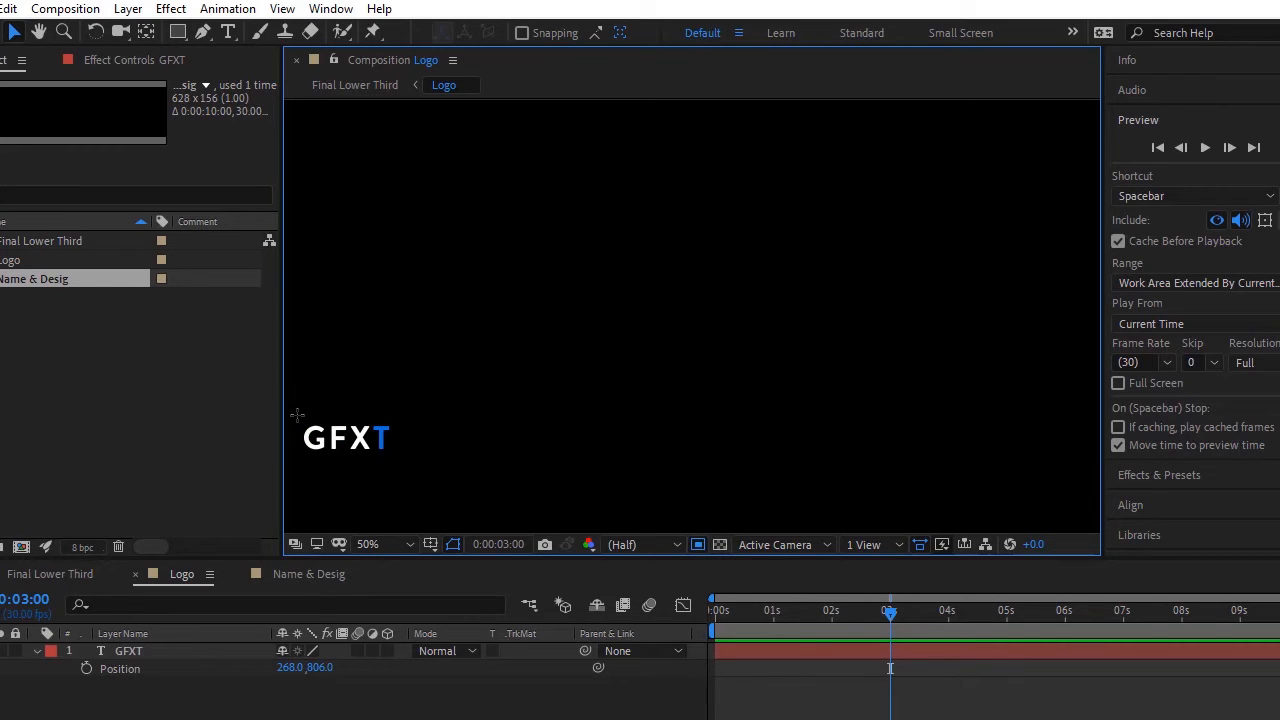
drag(297, 414, 411, 462)
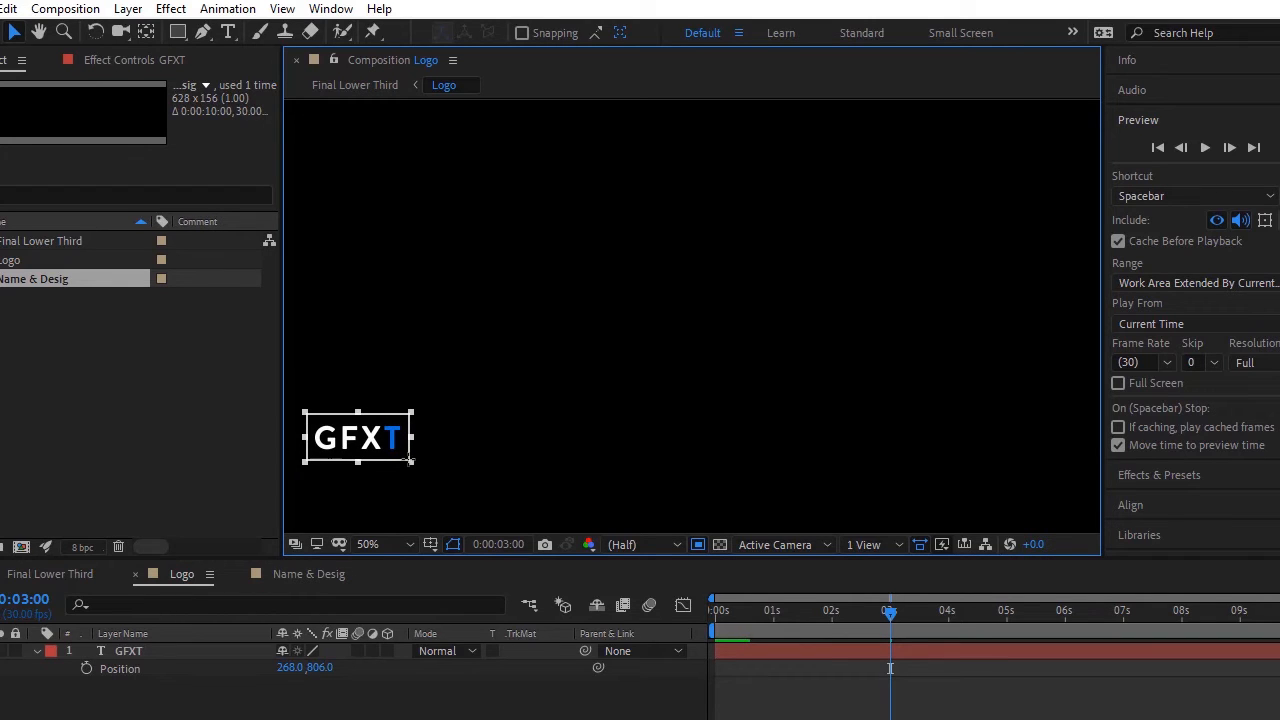
click(65, 8)
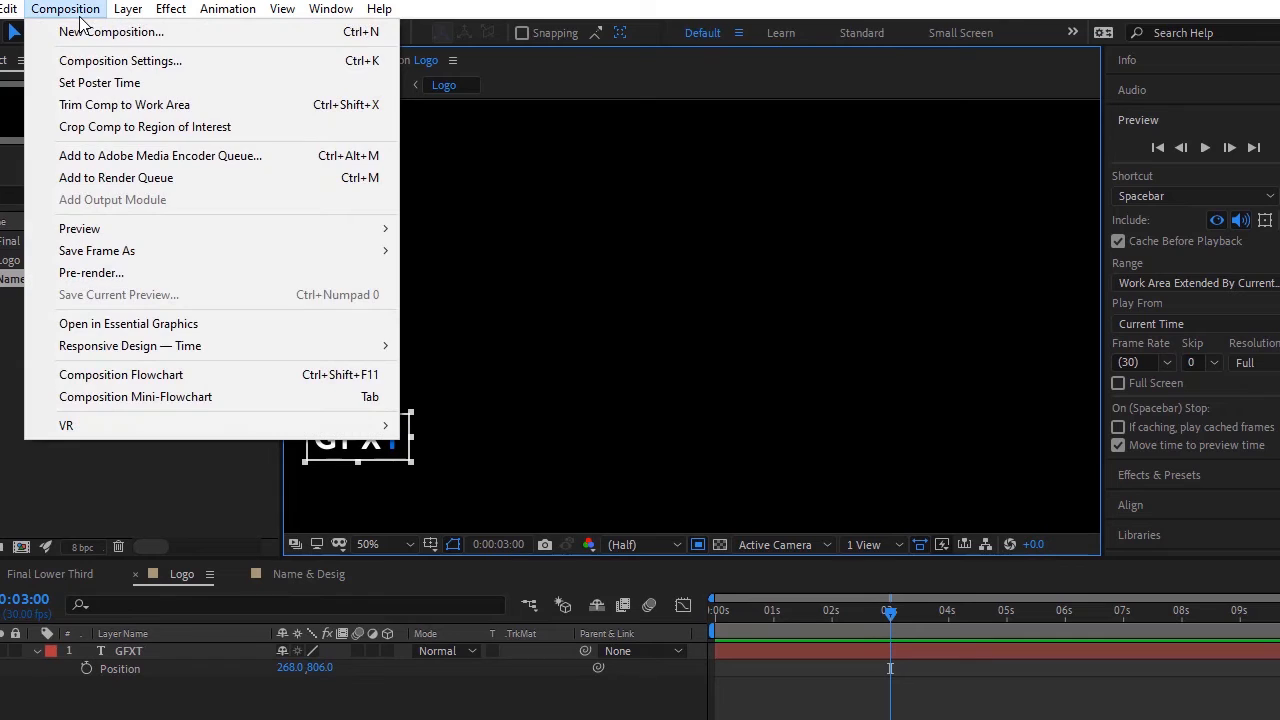
click(118, 133)
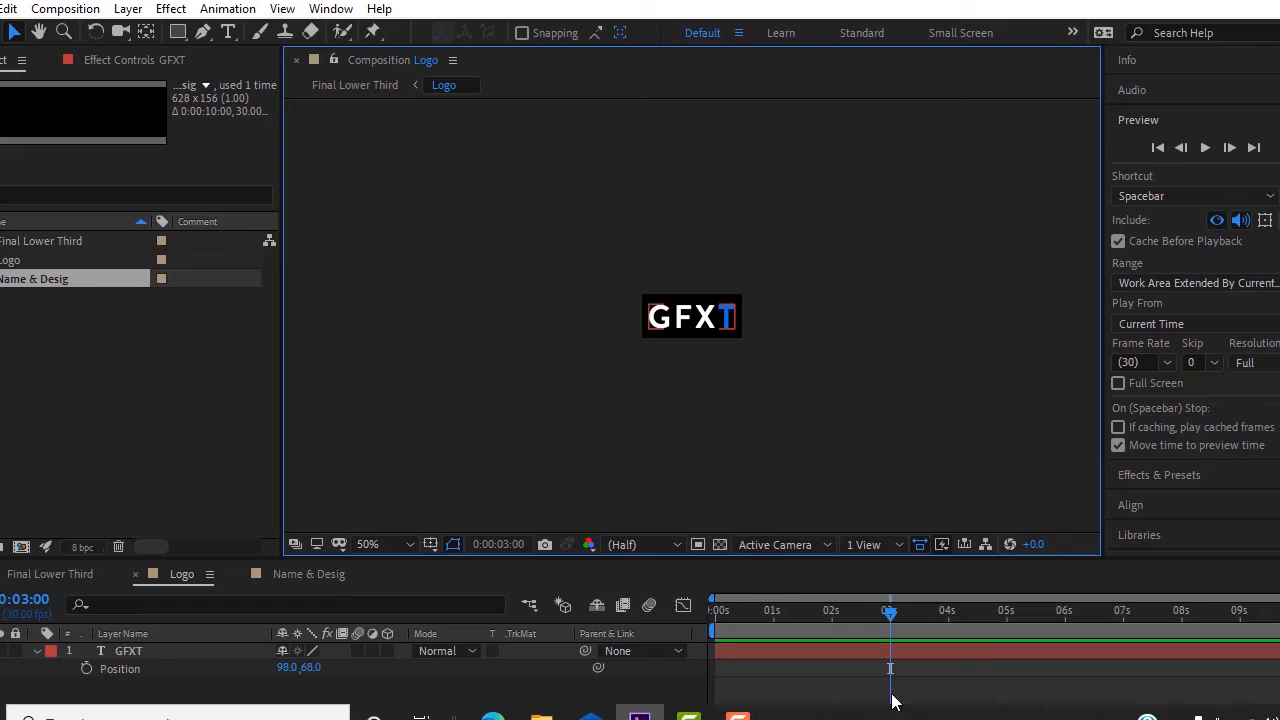
Keyframe the GFXT layer's Position at 0:00:03:00, move it out past the frame's left edge to -94, 68 at 0:00:00:00, and preview the slide
click(87, 670)
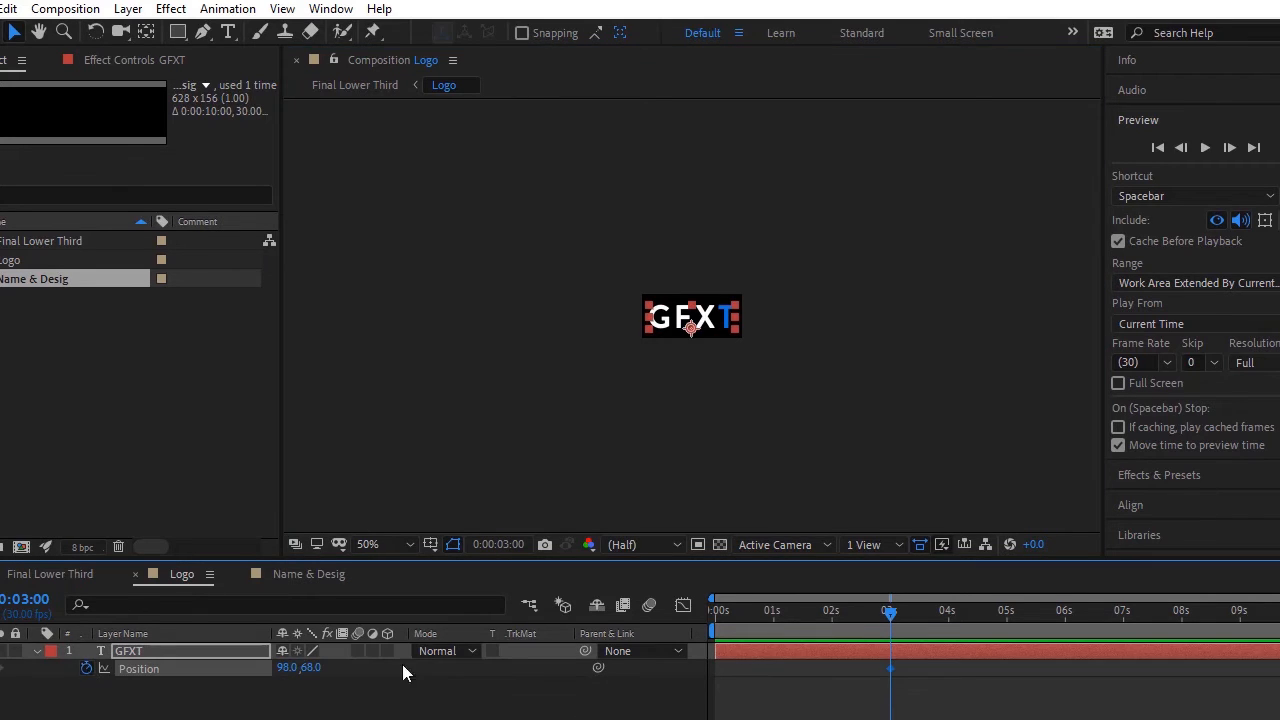
drag(893, 612, 537, 619)
click(677, 321)
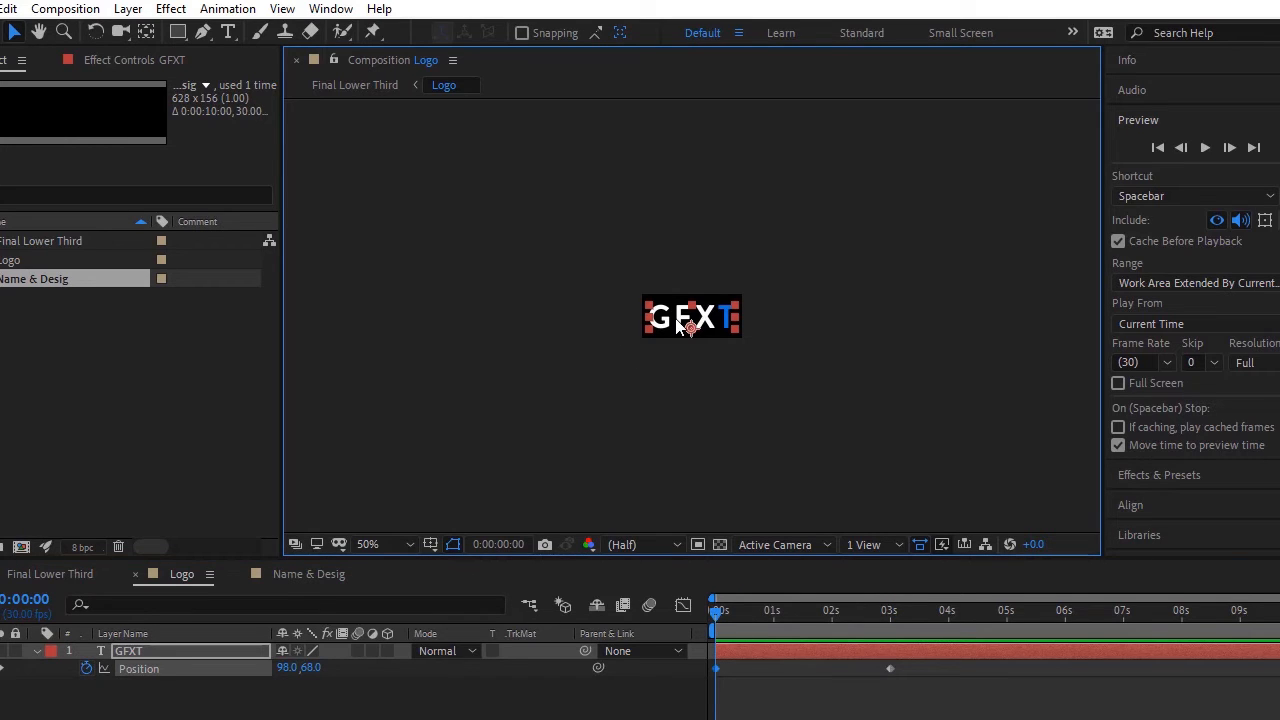
drag(676, 320, 579, 322)
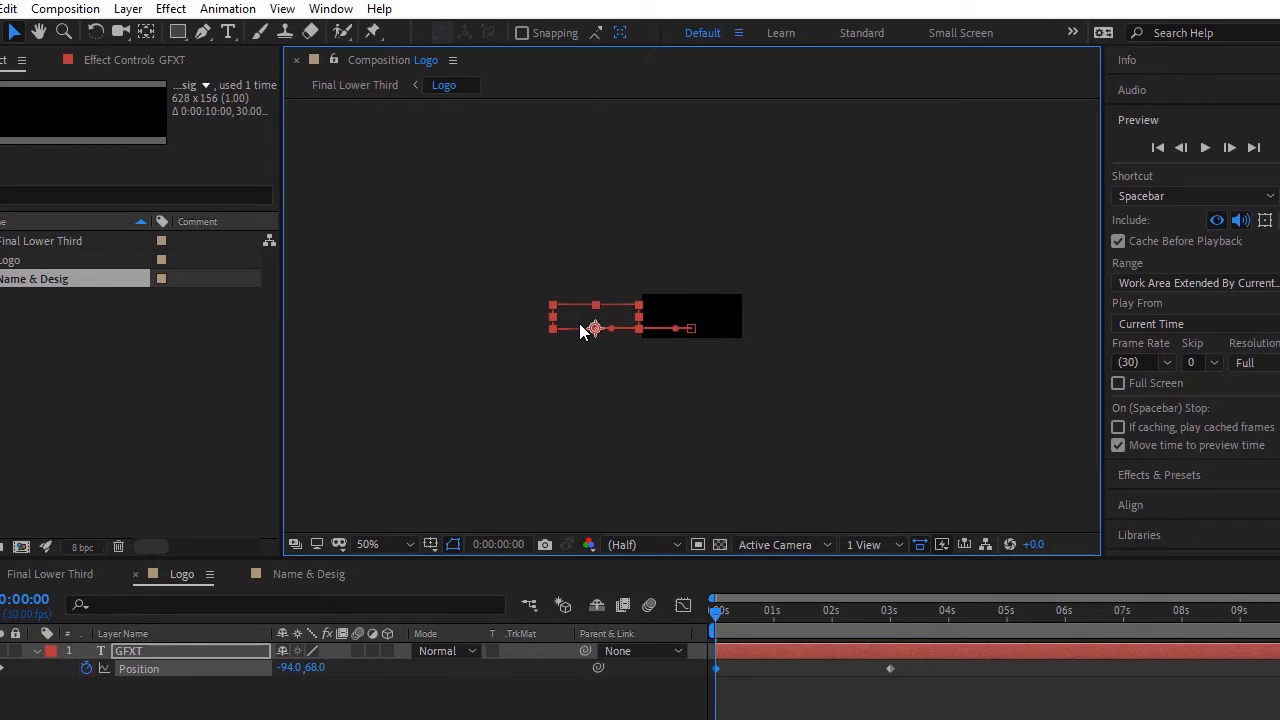
click(1203, 148)
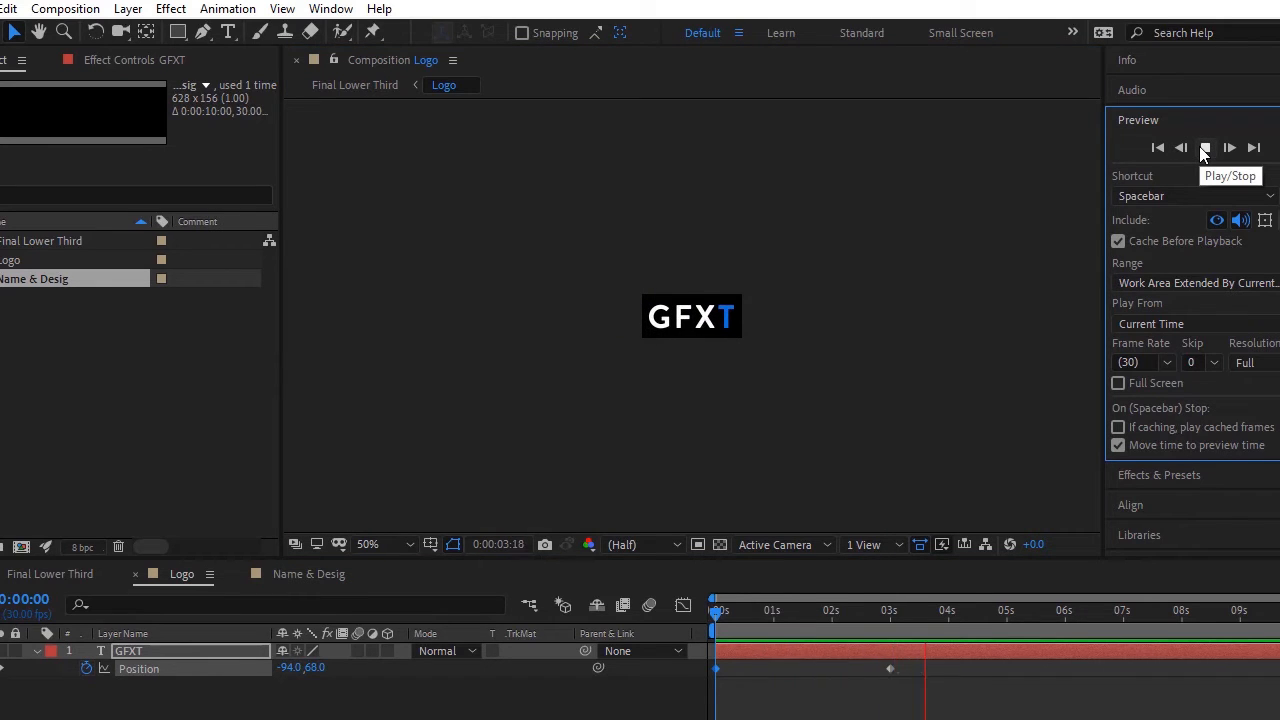
click(1203, 148)
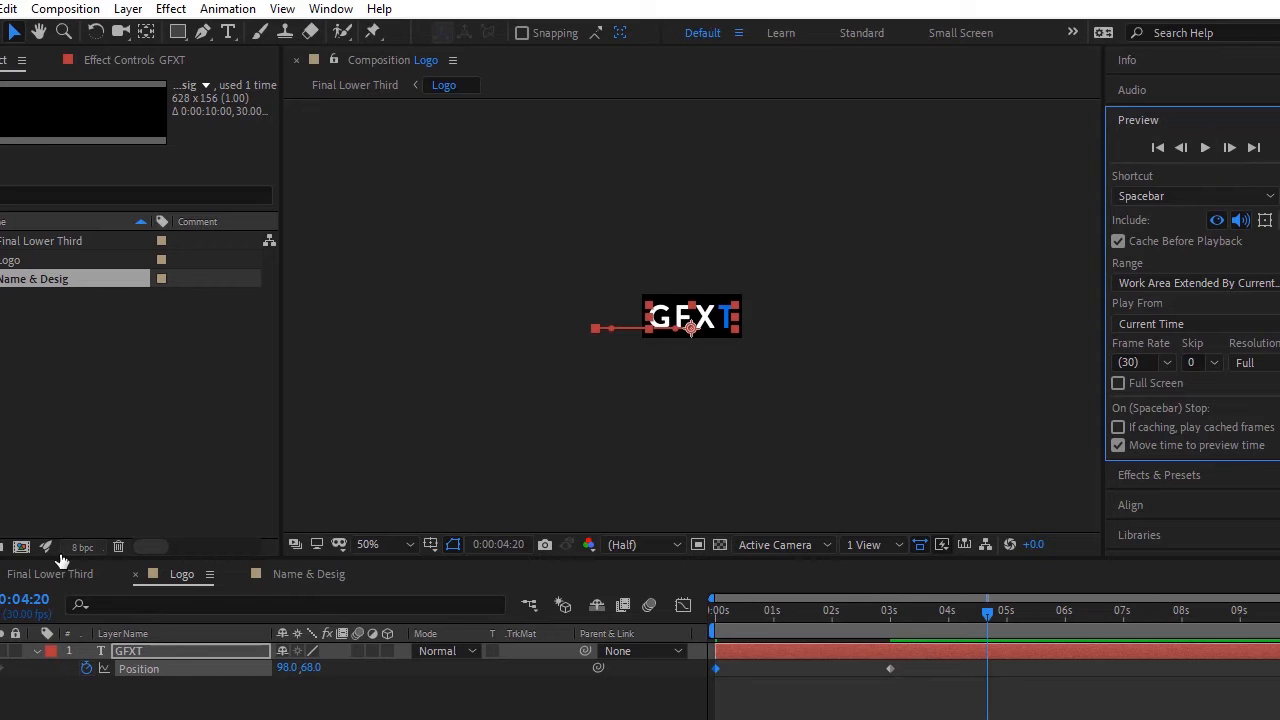
Return to the Final Lower Third composition, place the Logo layer just left of the vertical line, and preview from 0:00:00:00
click(30, 573)
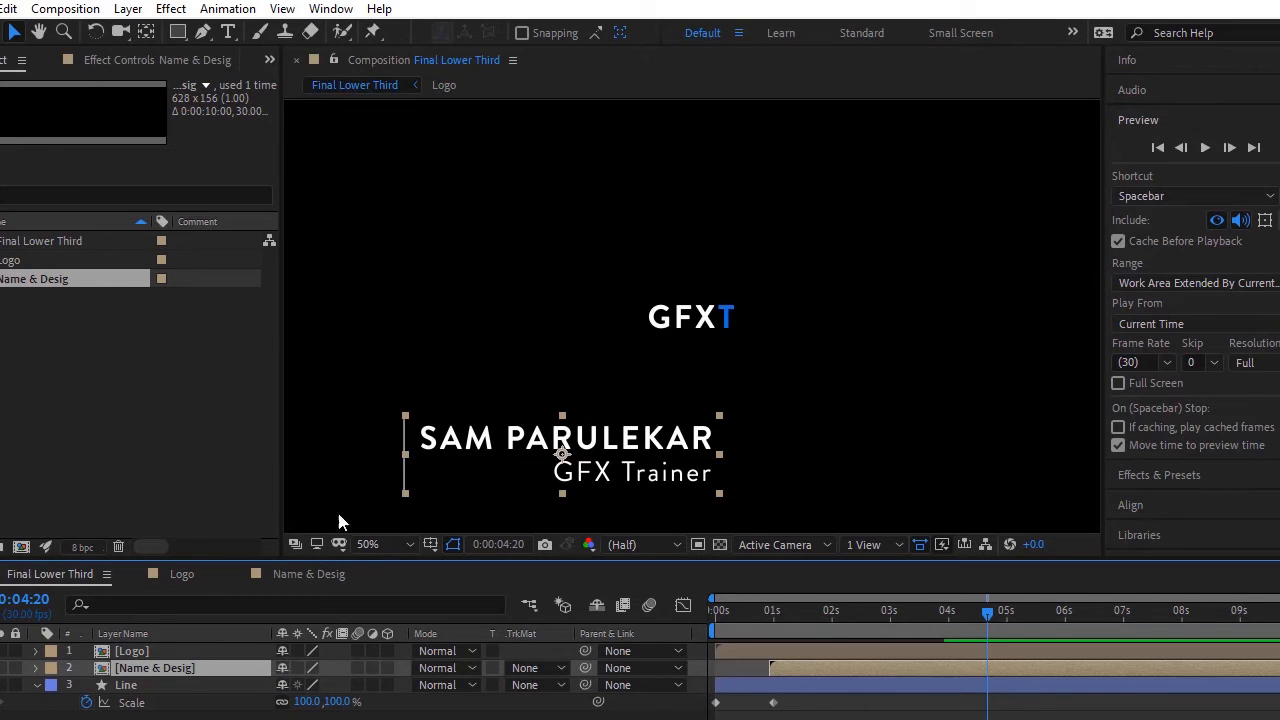
drag(690, 320, 351, 439)
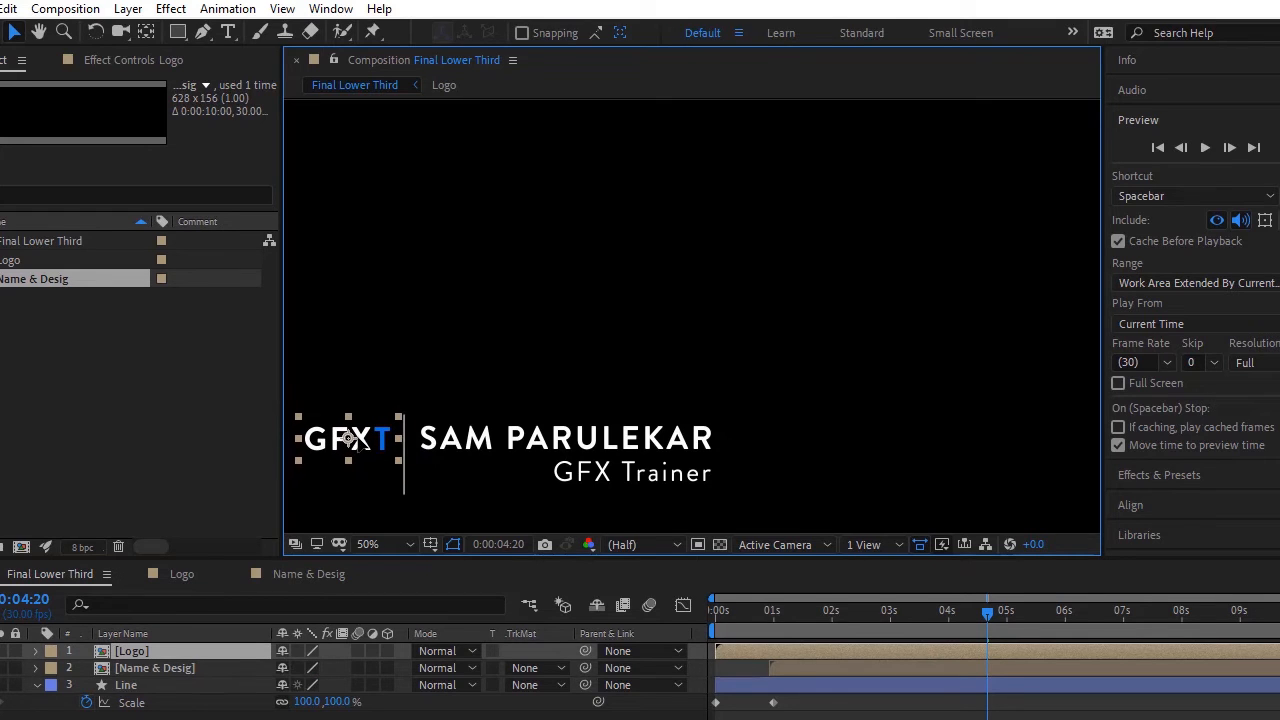
click(464, 370)
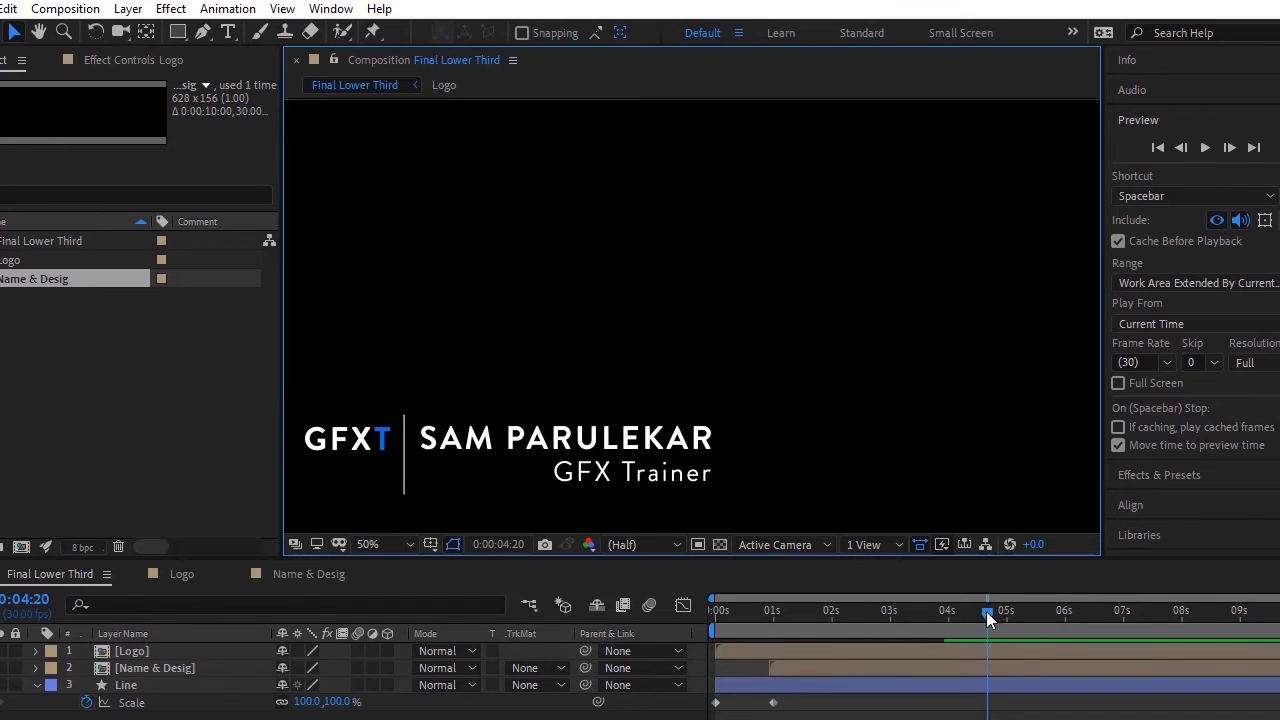
drag(986, 611, 461, 655)
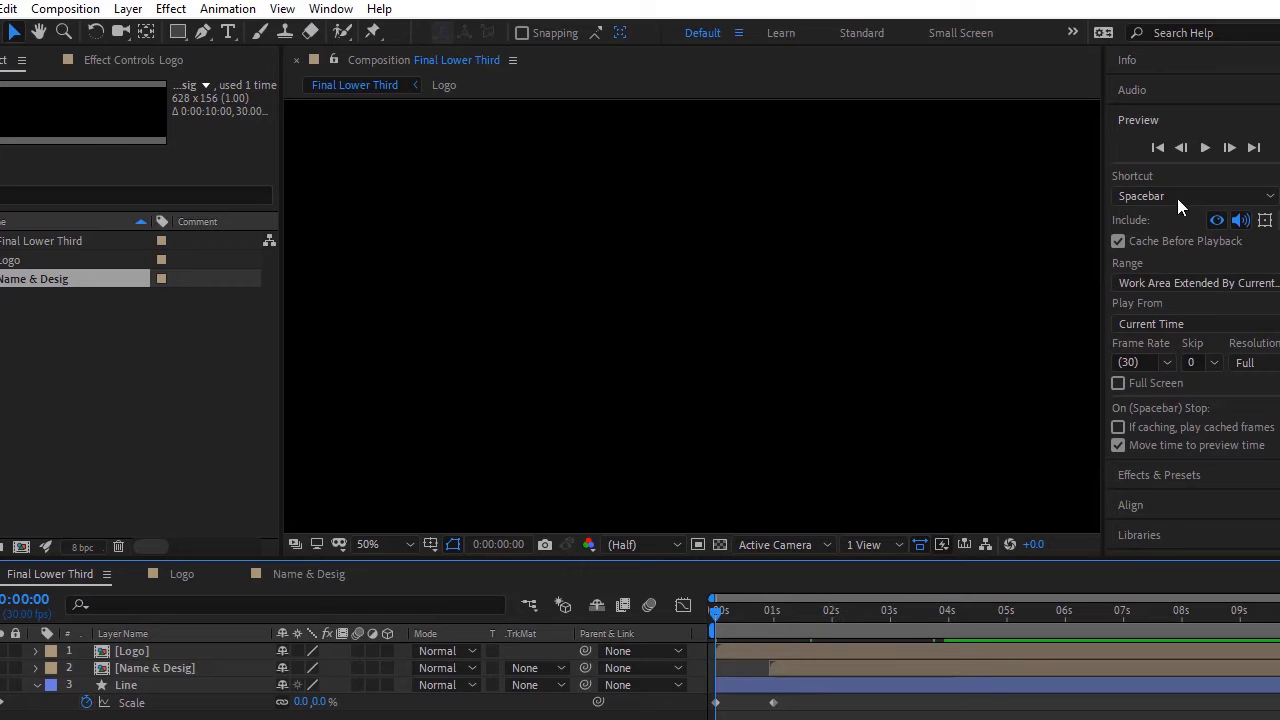
click(1205, 148)
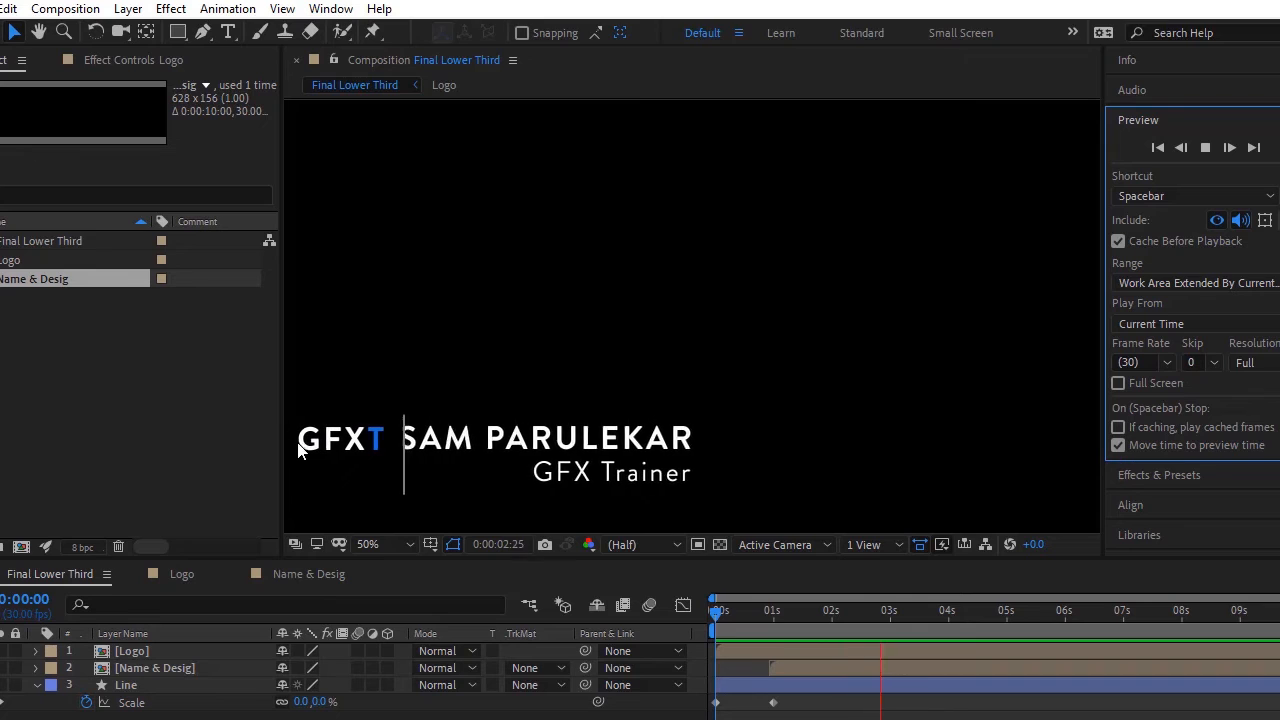
In the Logo composition, replace the GFXT layer's starting Position keyframe at 0:00:00:00 with 300, 68, past the frame's right edge
click(1206, 147)
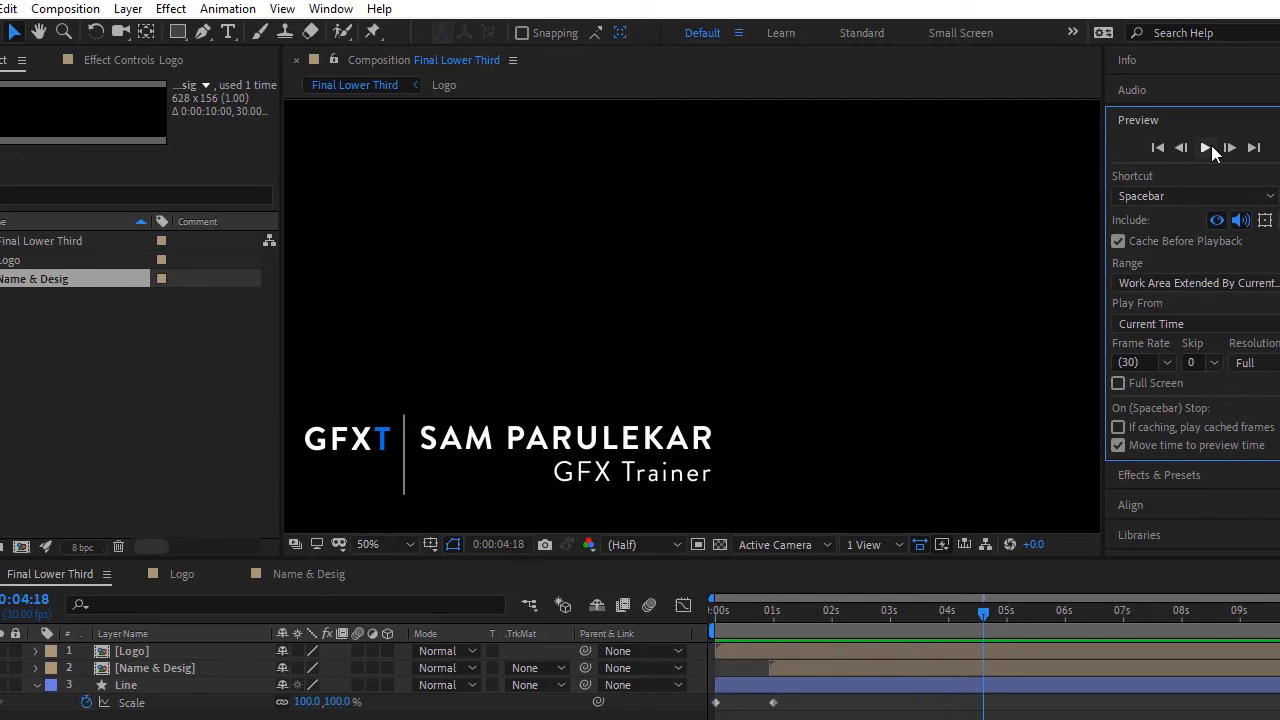
click(152, 653)
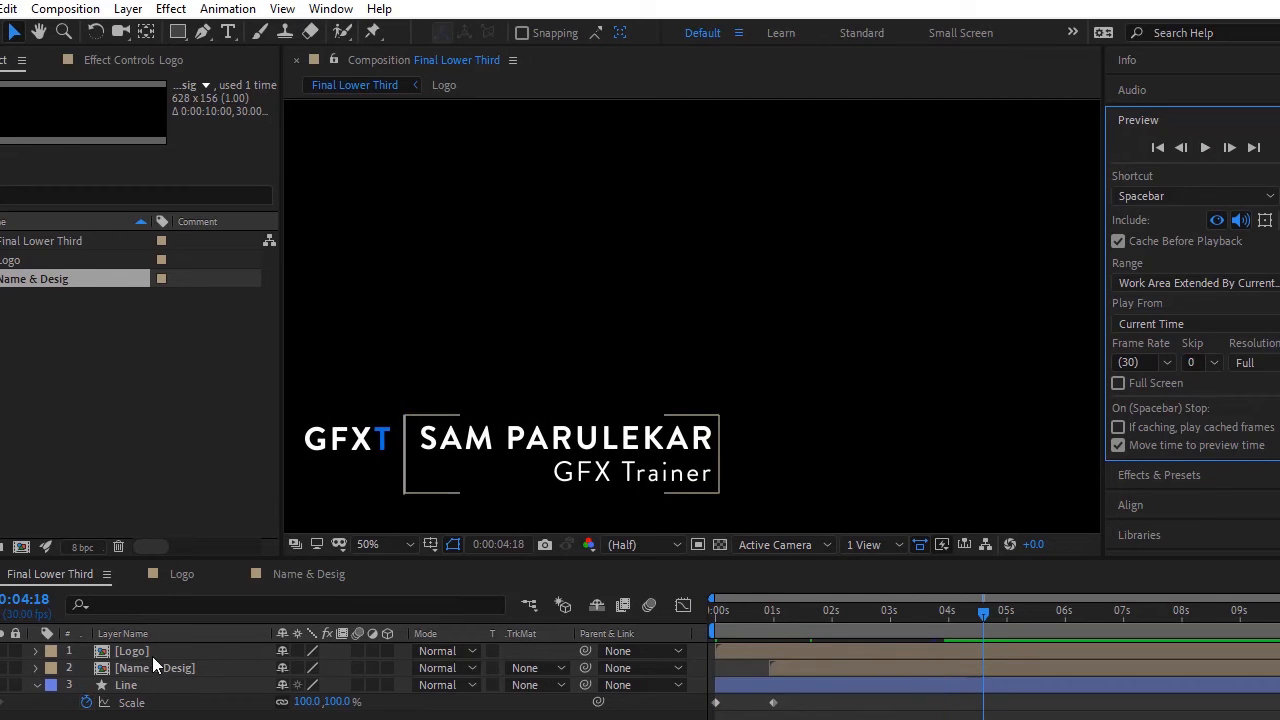
double_click(152, 654)
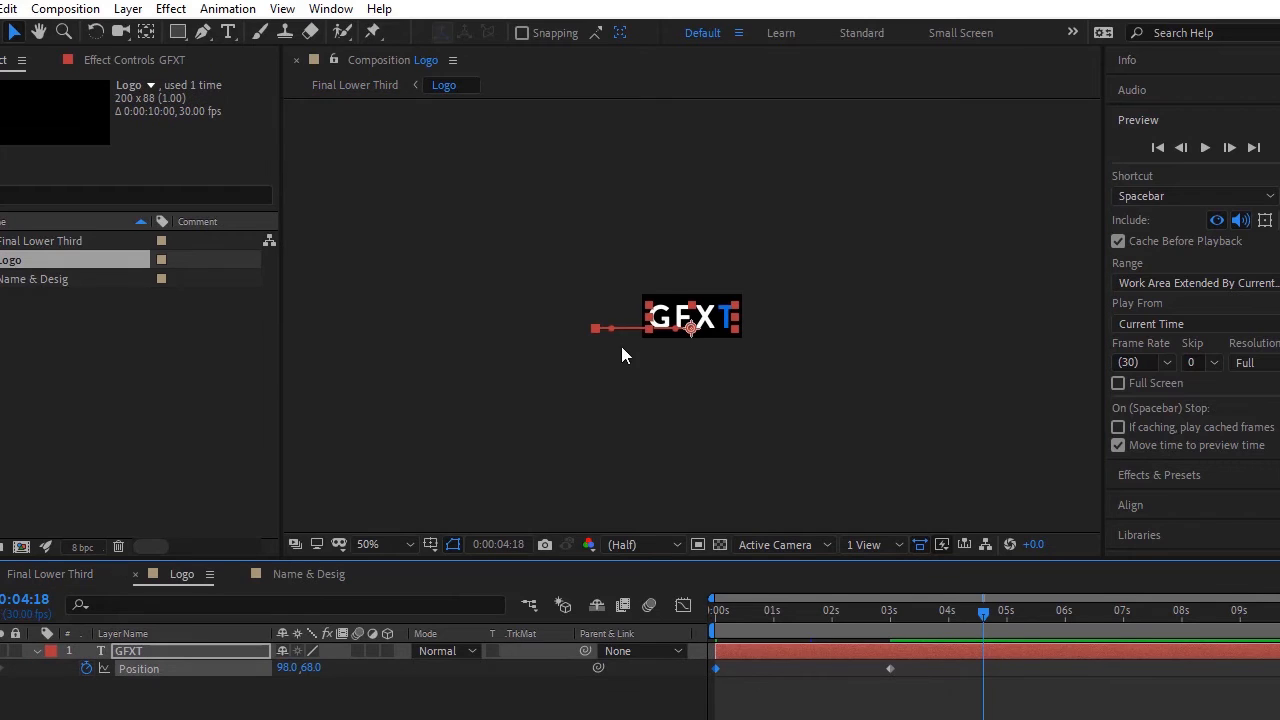
drag(984, 614, 736, 675)
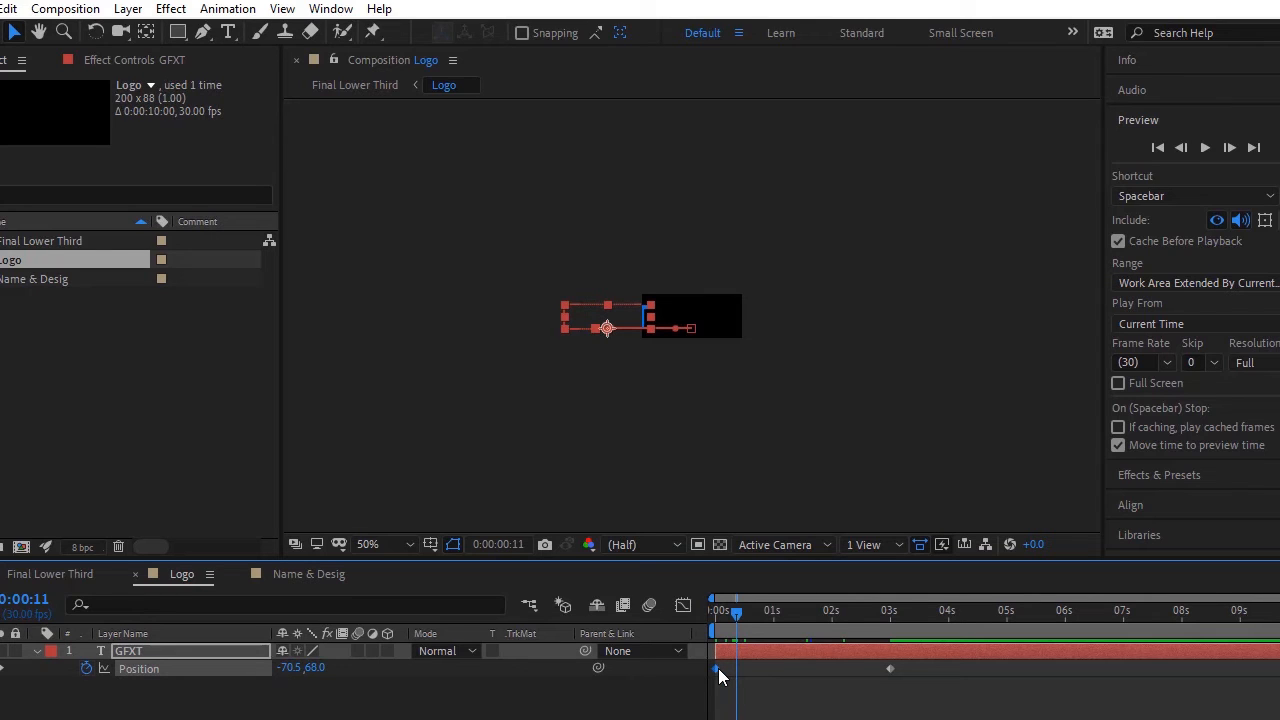
mouse_move(718, 676)
key(Delete)
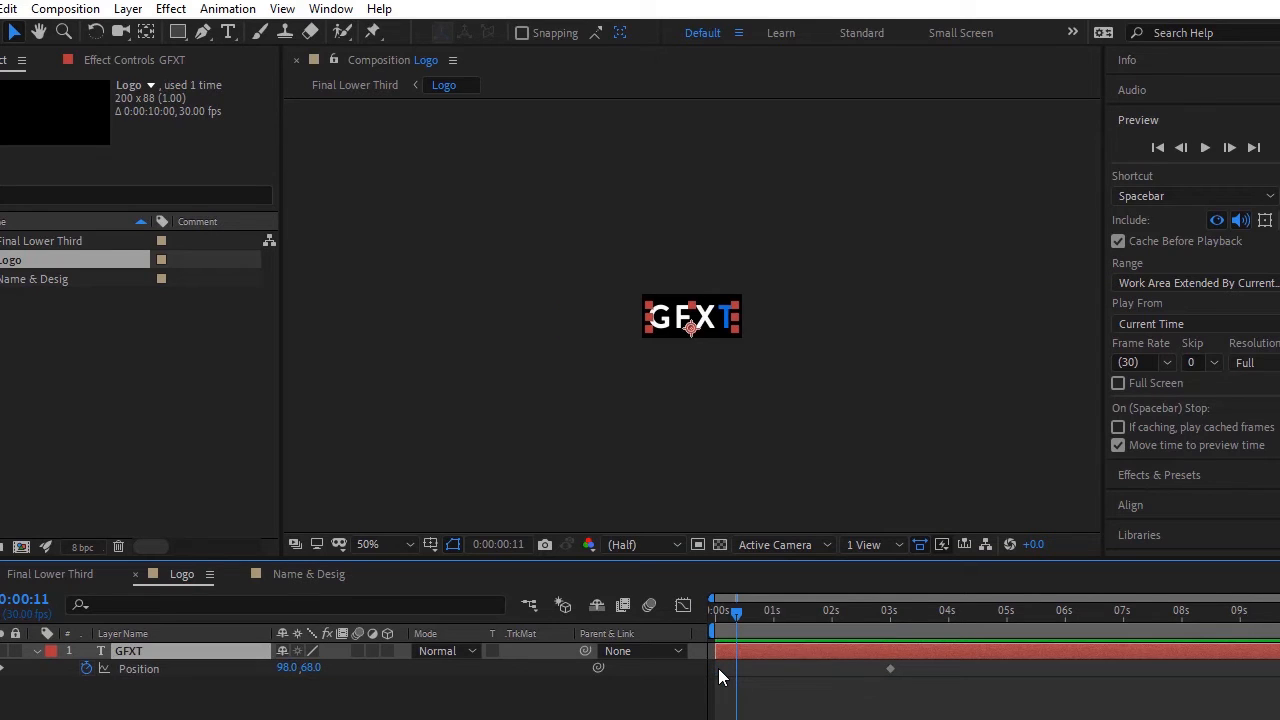
drag(736, 610, 662, 625)
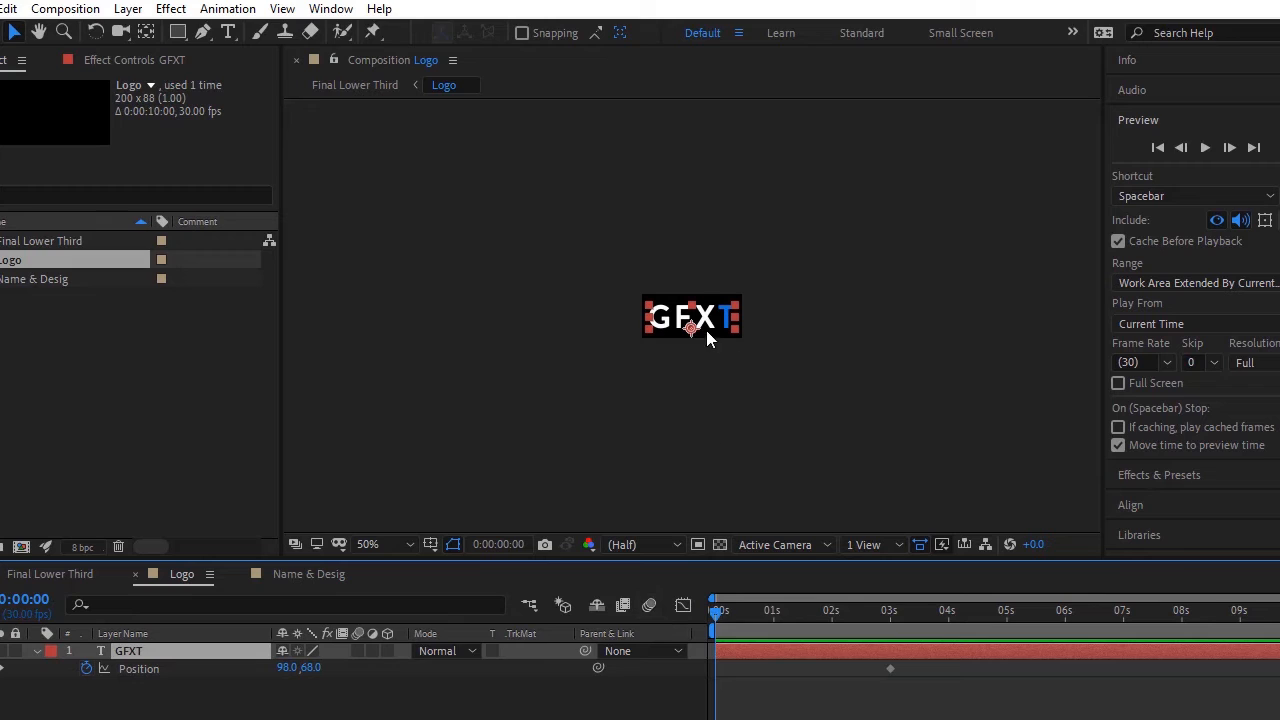
drag(706, 318, 810, 320)
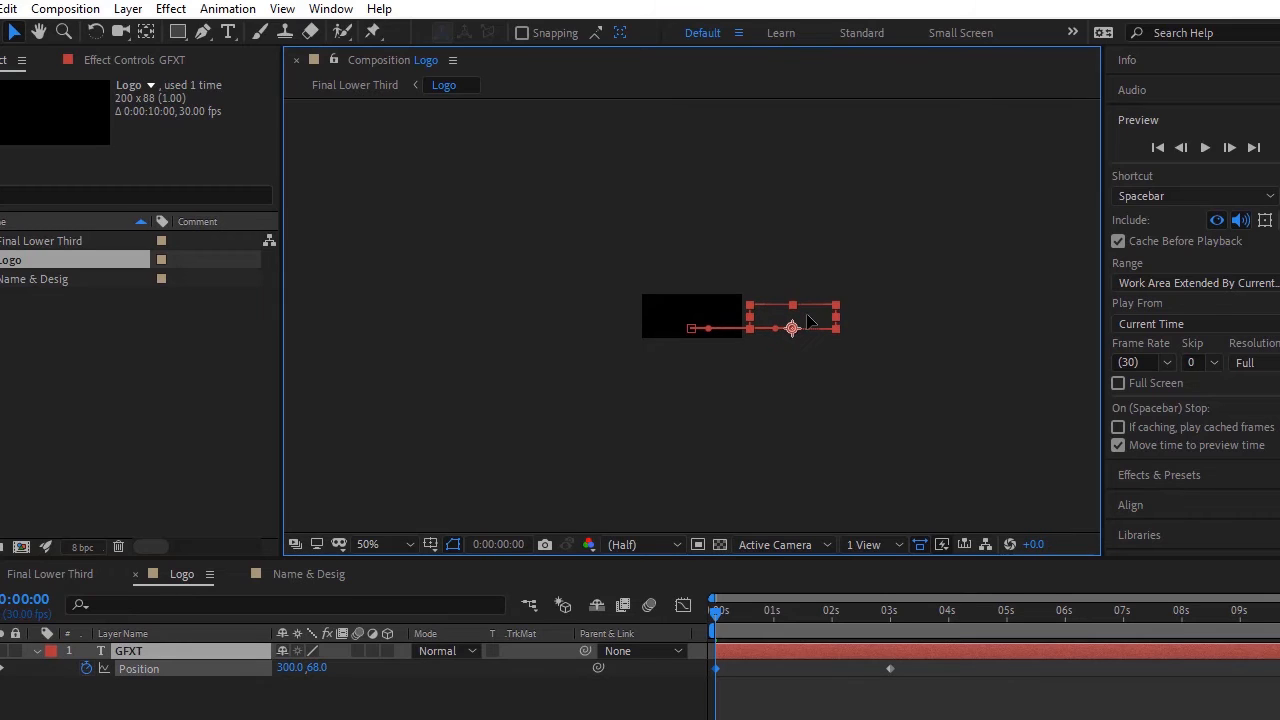
Return to the Final Lower Third composition and preview the logo sliding in beside the vertical line
click(50, 574)
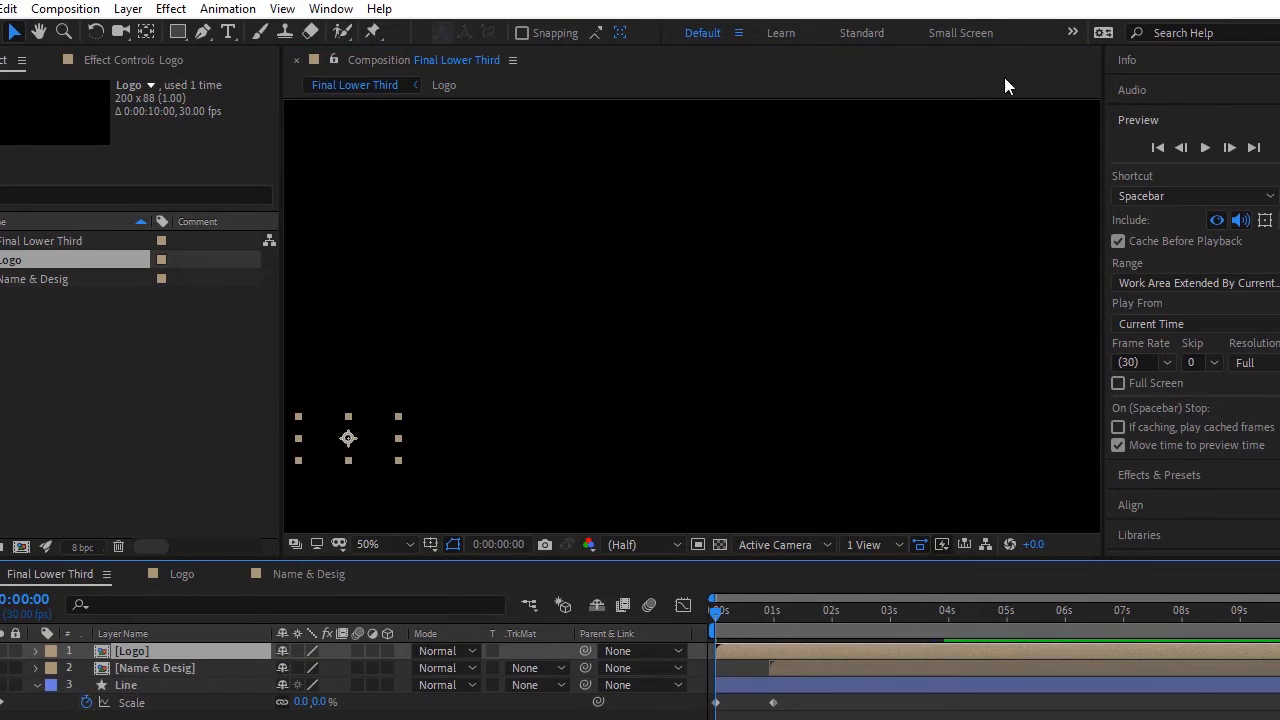
click(836, 300)
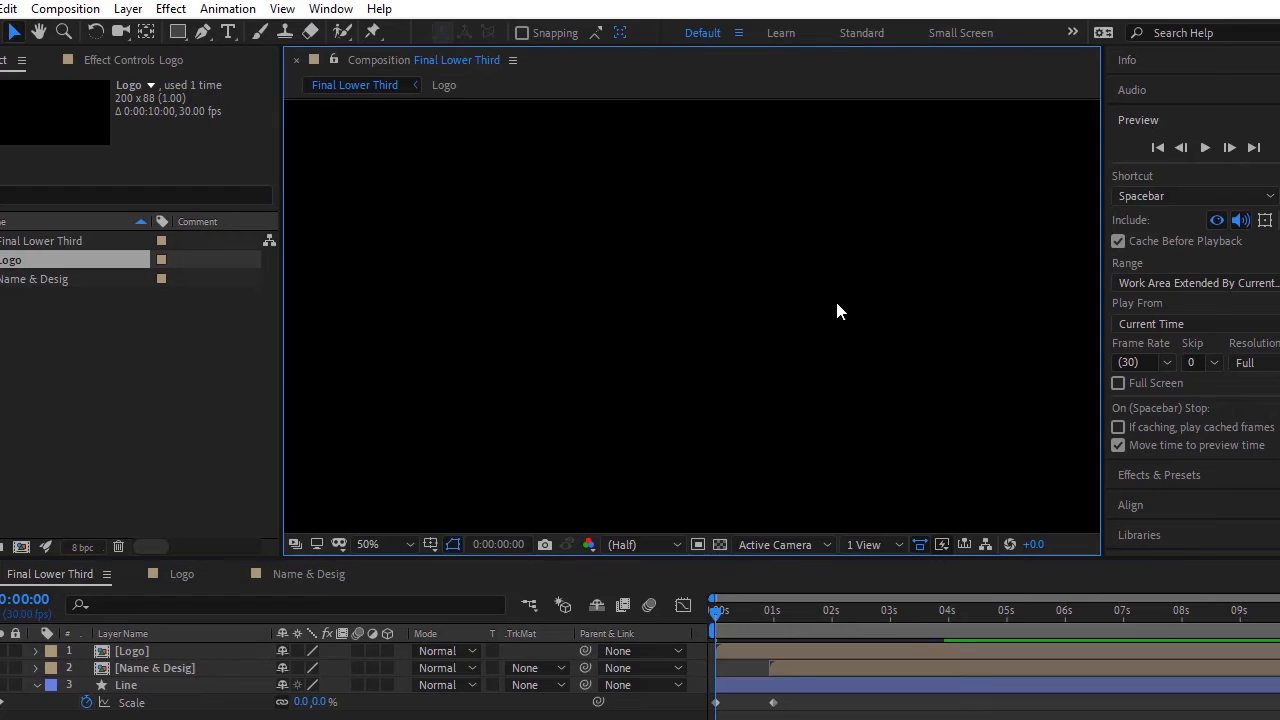
click(1213, 148)
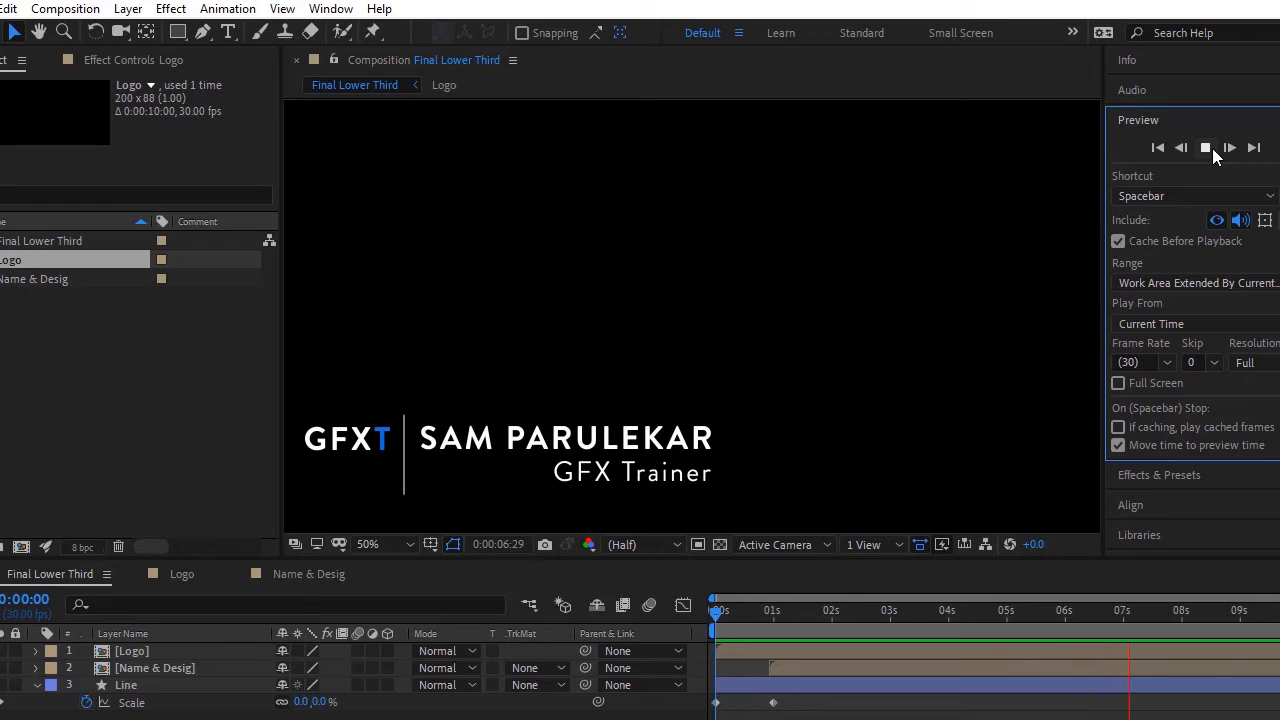
click(1210, 148)
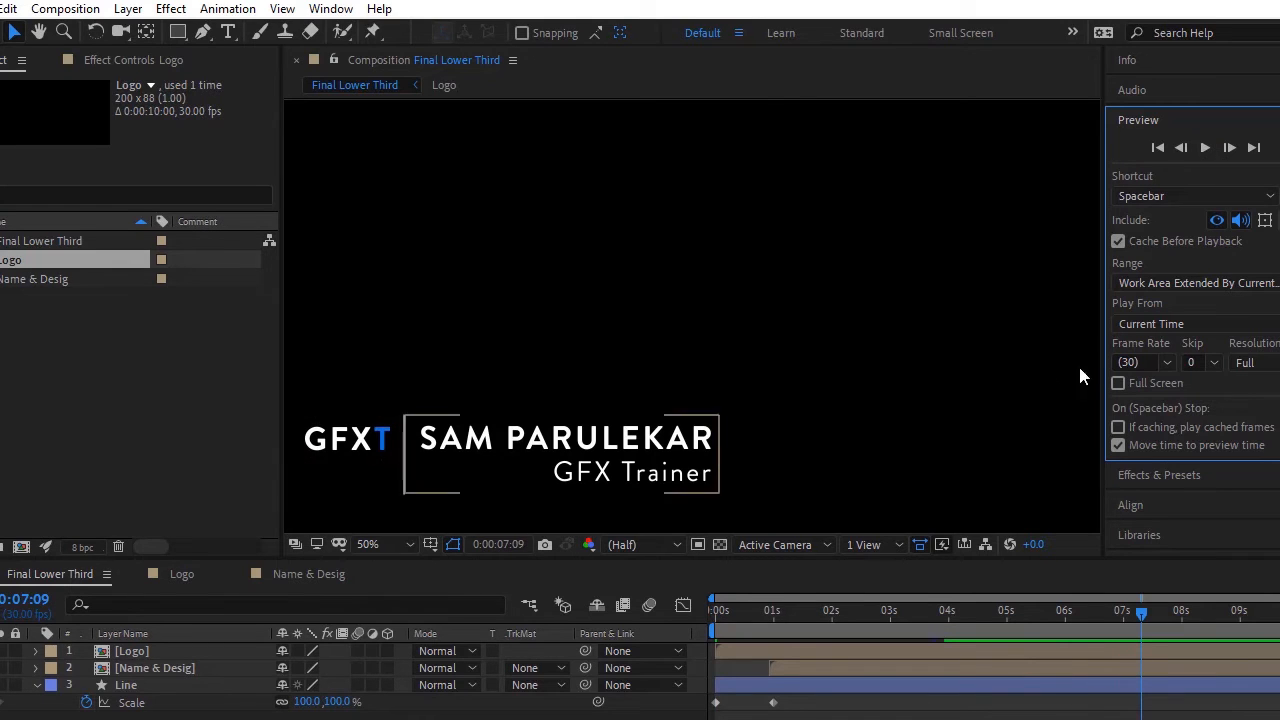
Shift the Logo layer to start at 0:00:00:28, in line with the Name & Desig layer, and preview from 0:00:00:00
drag(1140, 613, 775, 647)
click(739, 650)
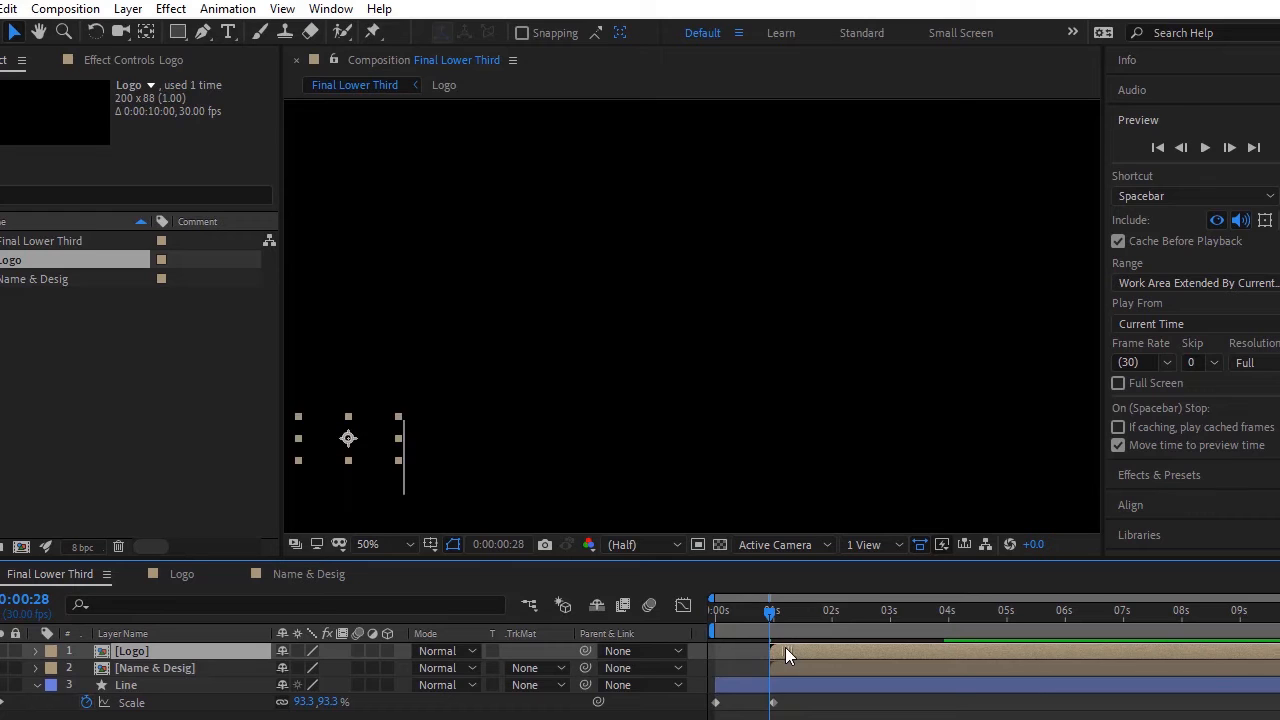
key(Home)
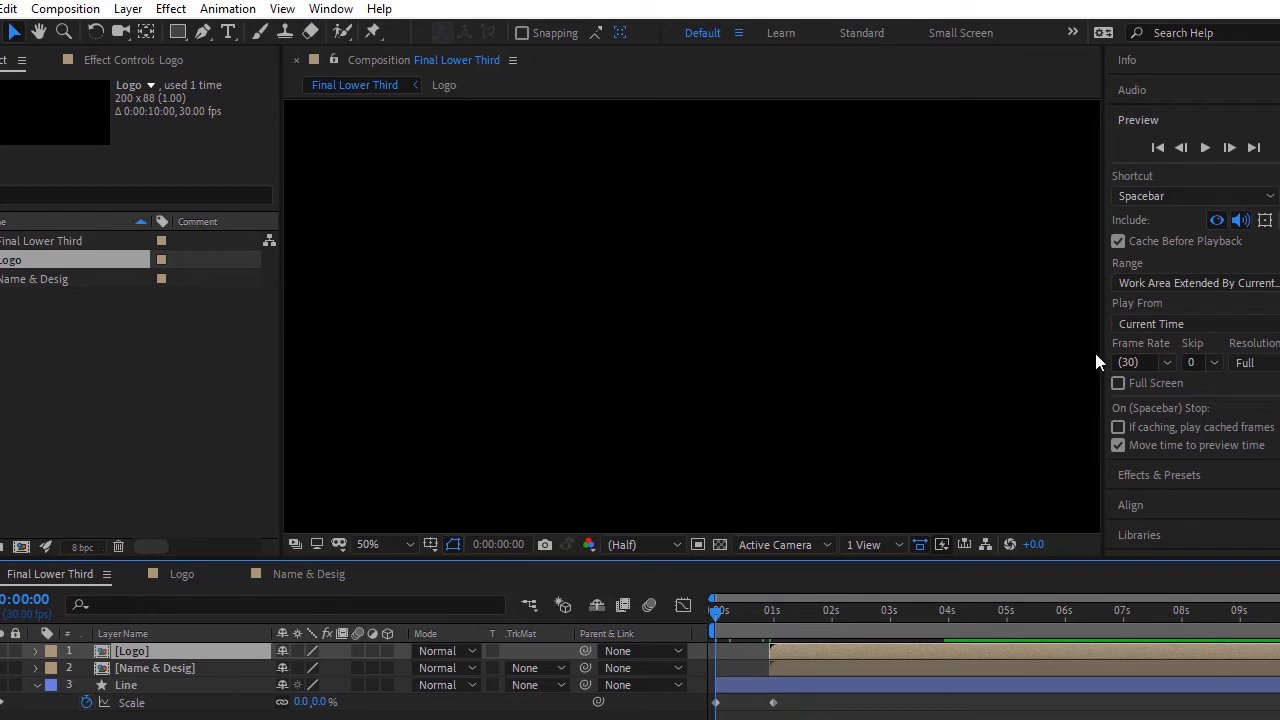
click(1207, 154)
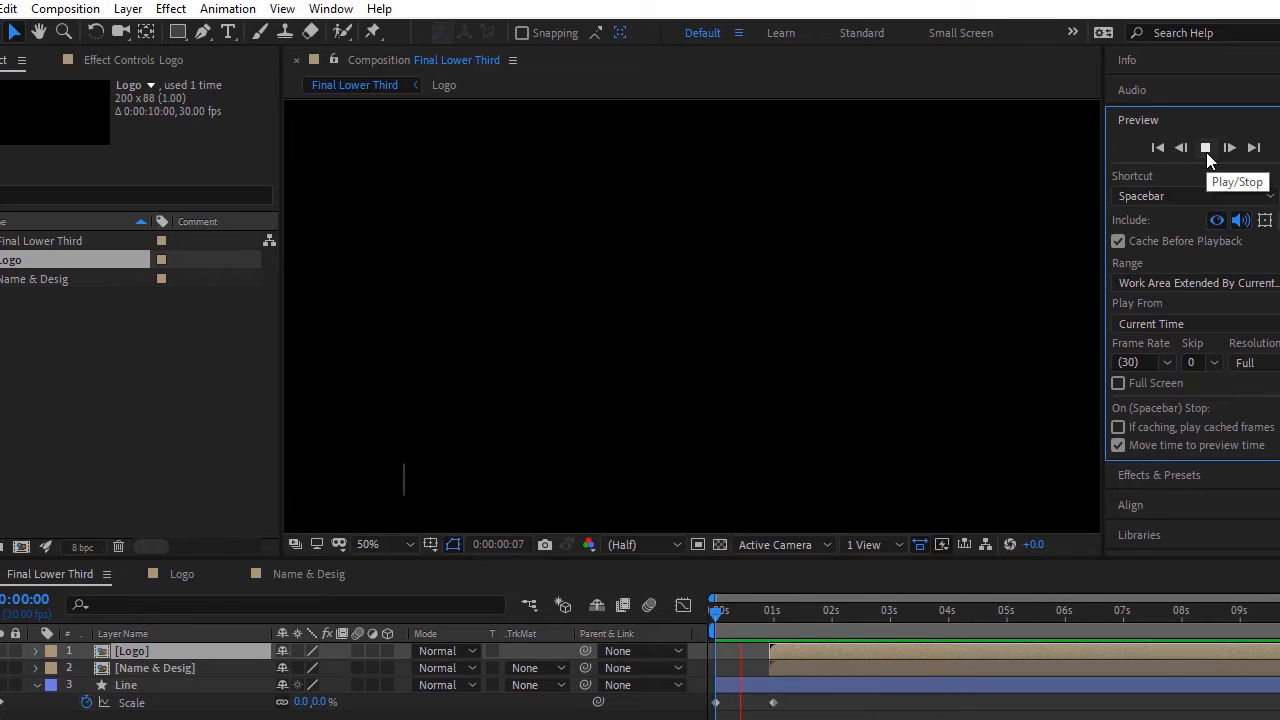
click(1206, 150)
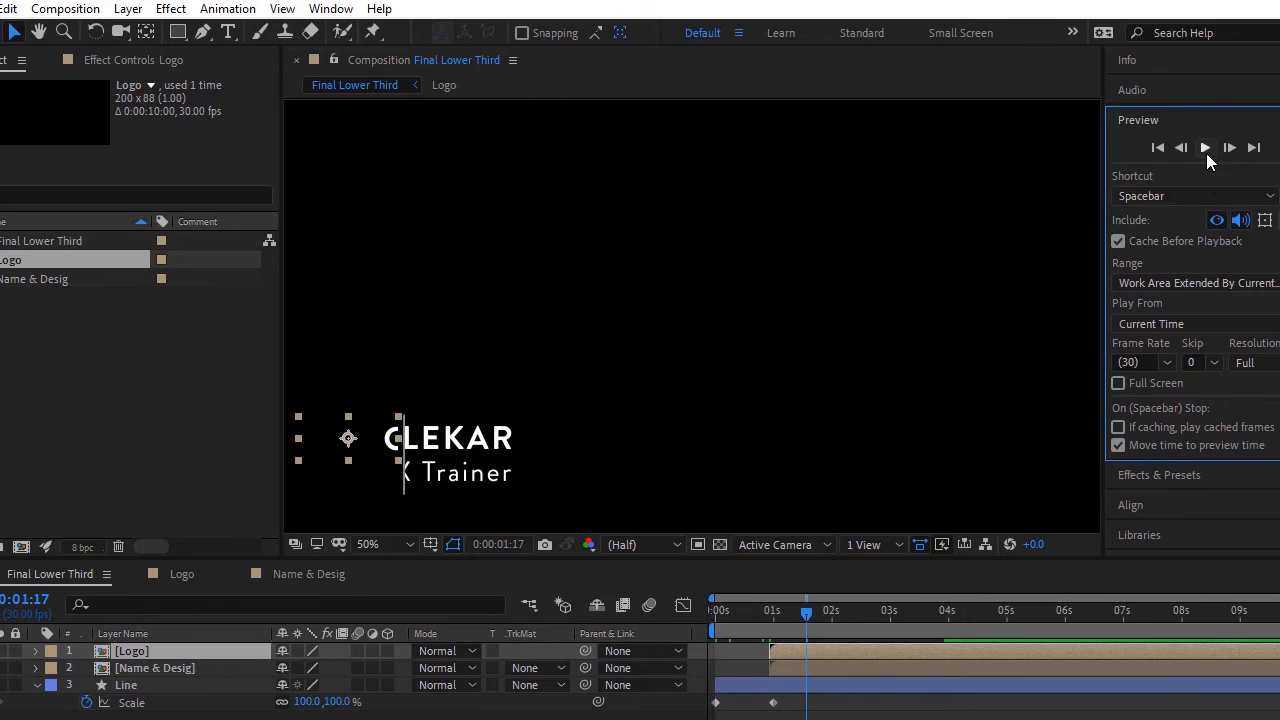
Apply Easy Ease to both of the GFXT layer's Position keyframes in the Logo composition and shape the speed curve to peak within the first second
double_click(127, 656)
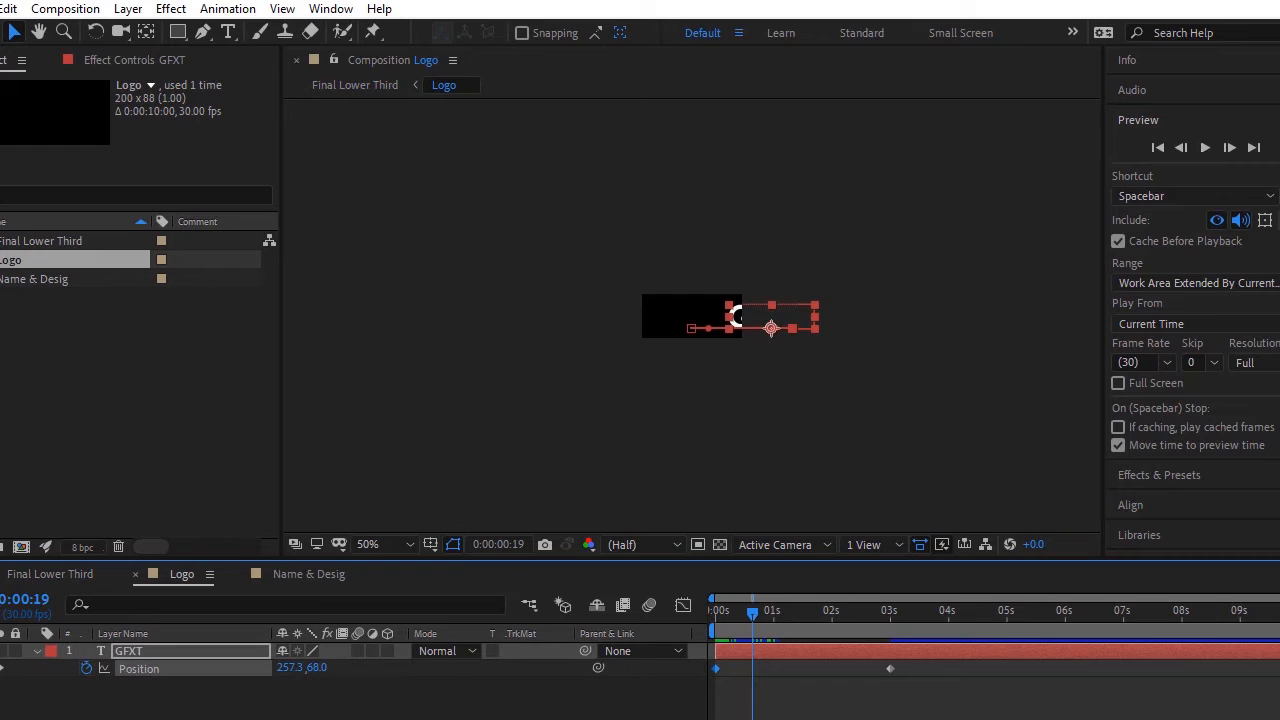
drag(965, 705, 670, 660)
right_click(890, 668)
mouse_move(975, 652)
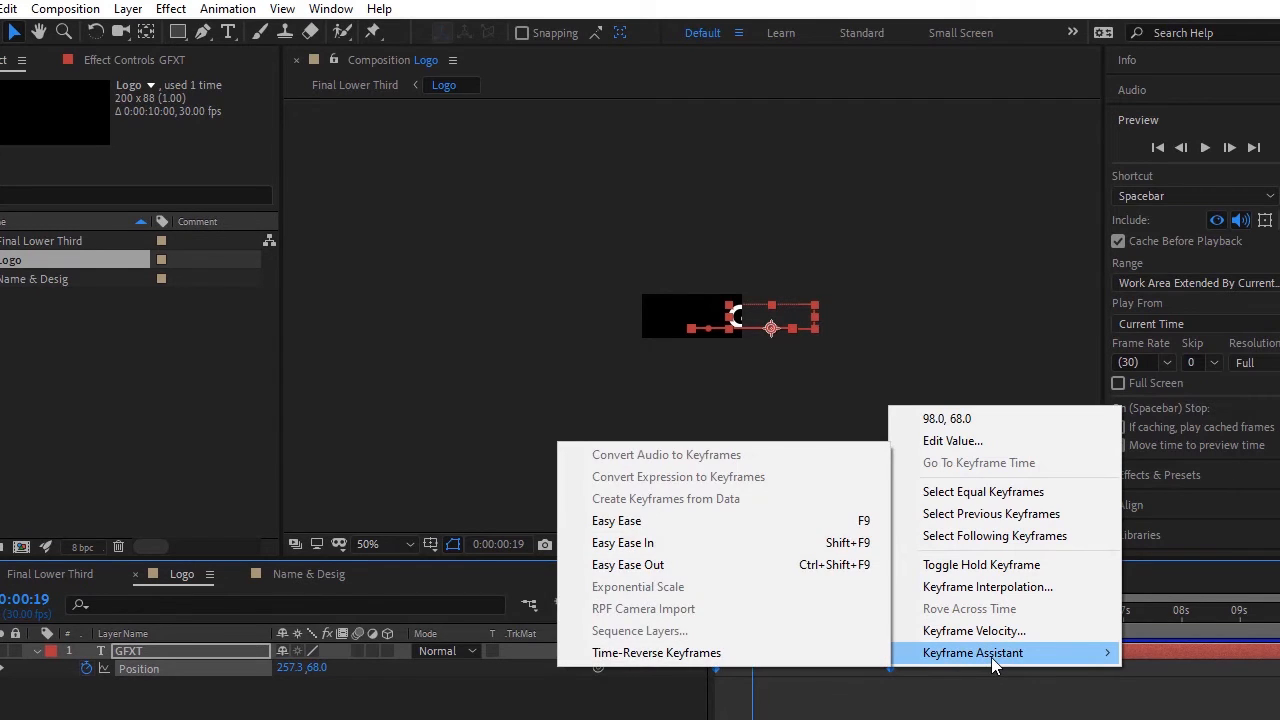
click(688, 531)
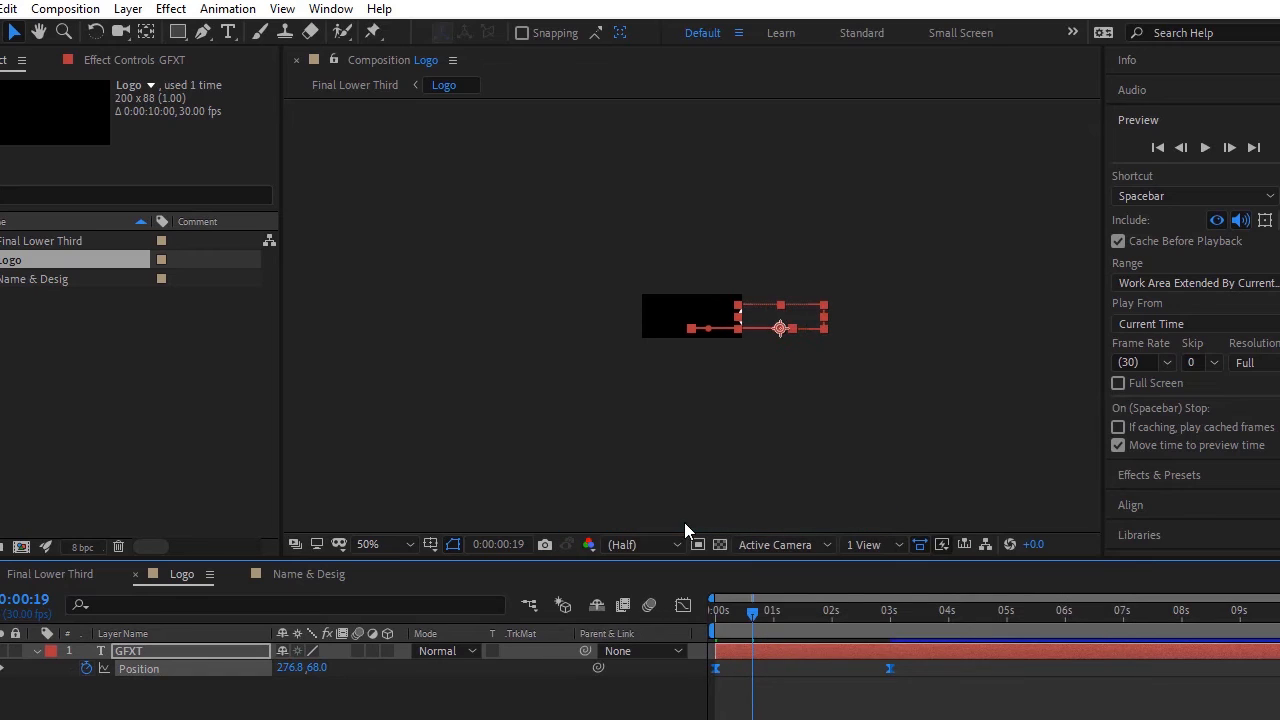
click(683, 605)
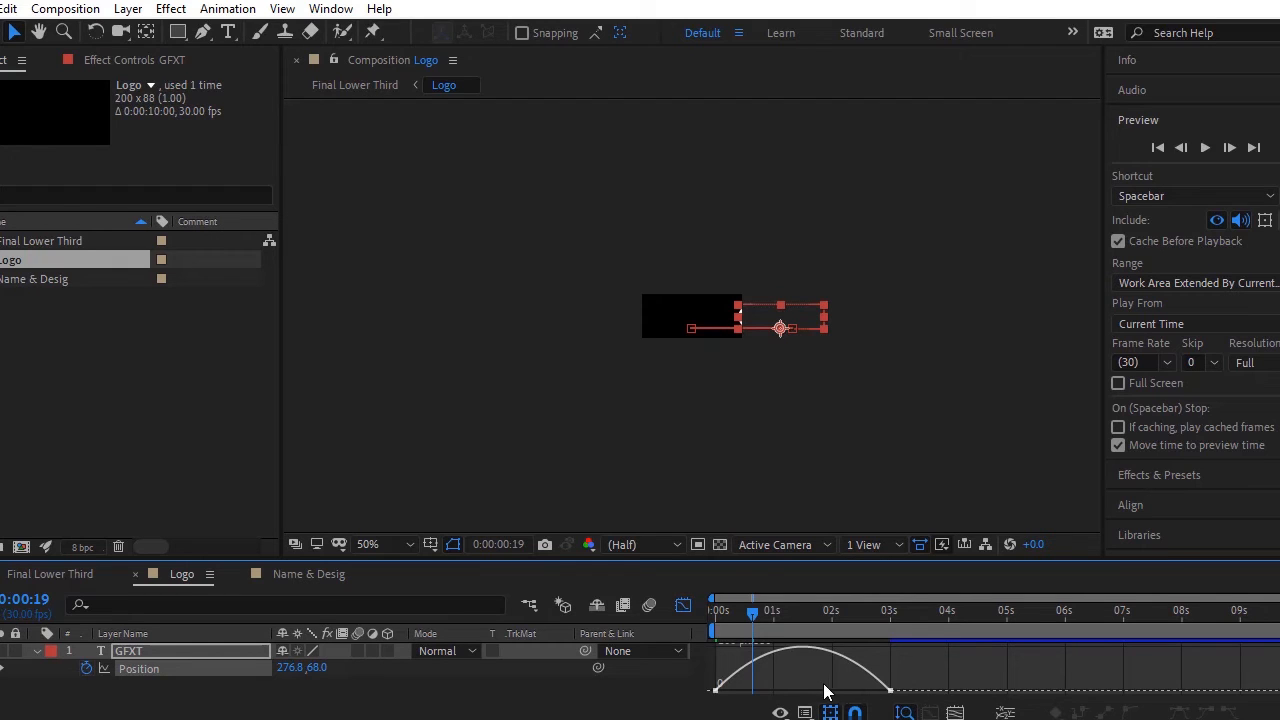
drag(836, 684, 772, 705)
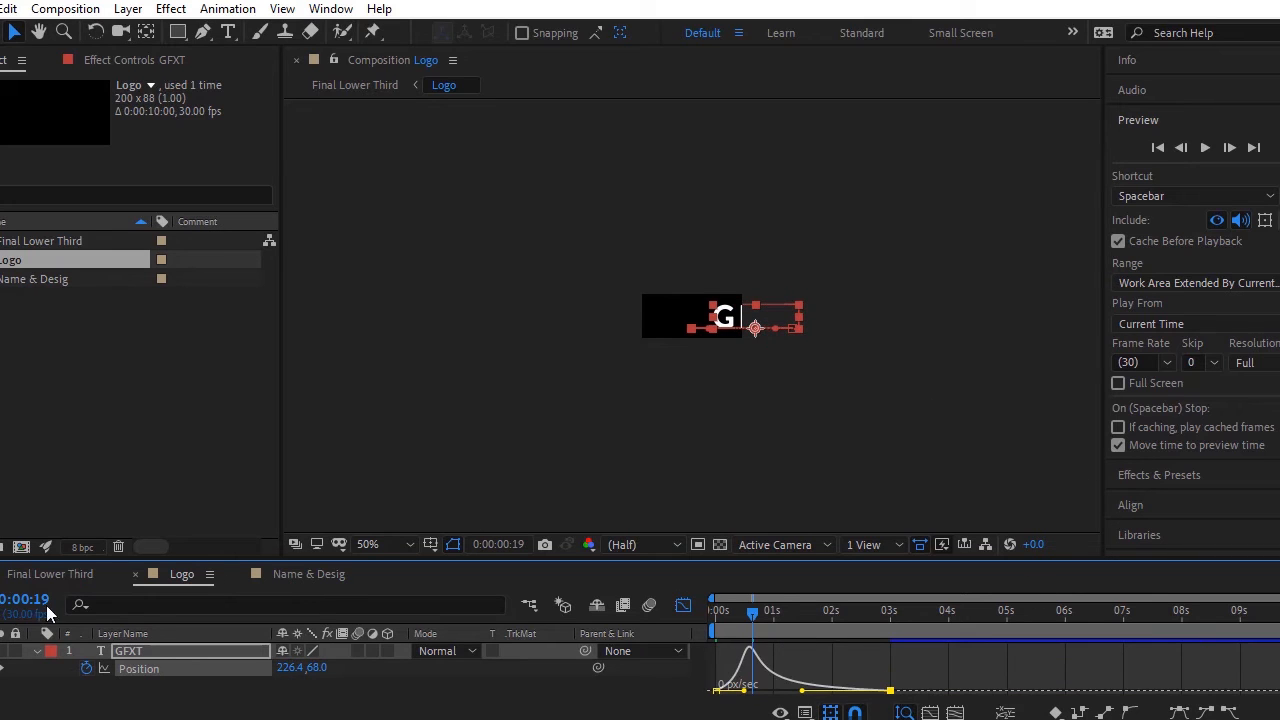
Return to the Final Lower Third composition and preview the eased logo slide from 0:00:00:00
click(40, 574)
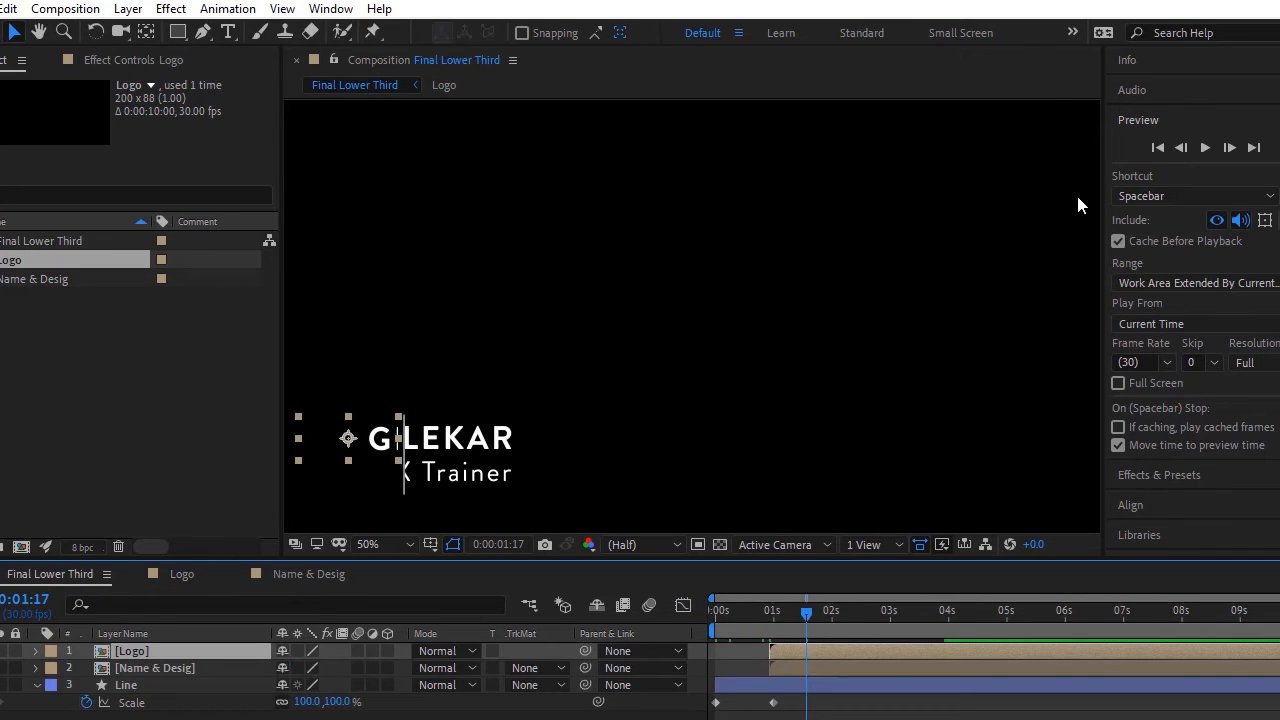
click(727, 328)
drag(807, 614, 596, 614)
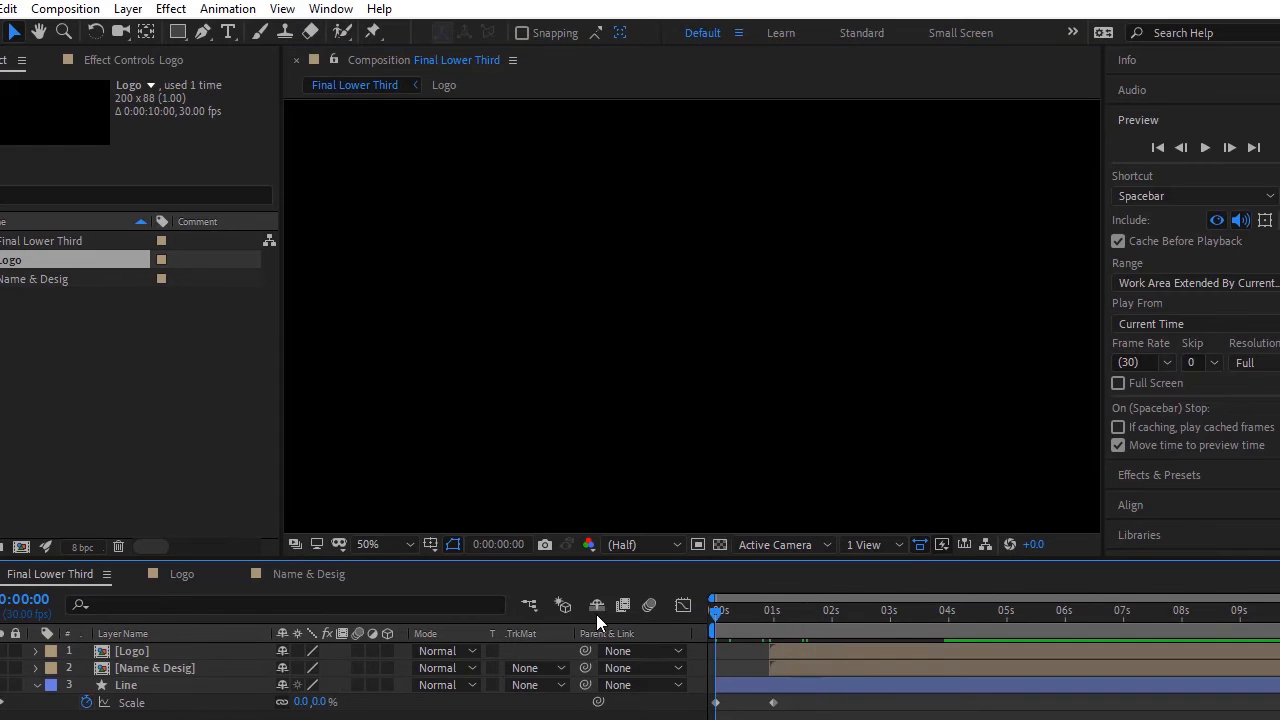
click(1205, 148)
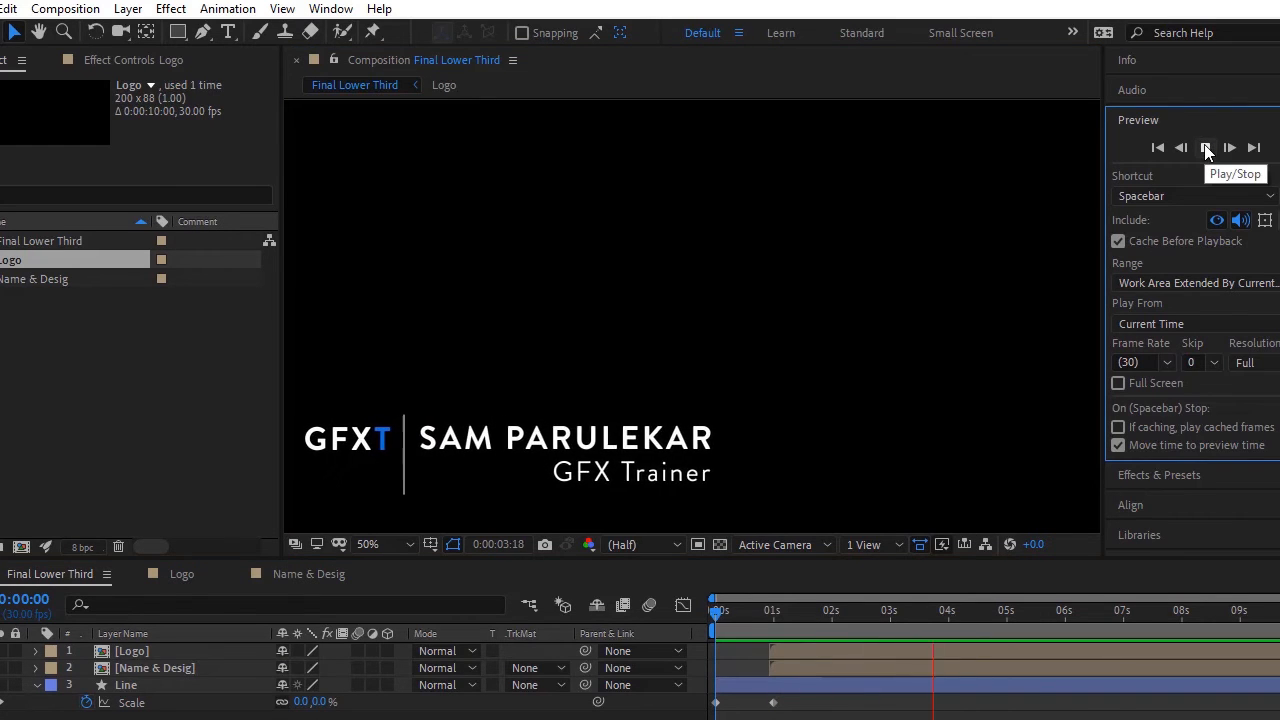
click(1205, 148)
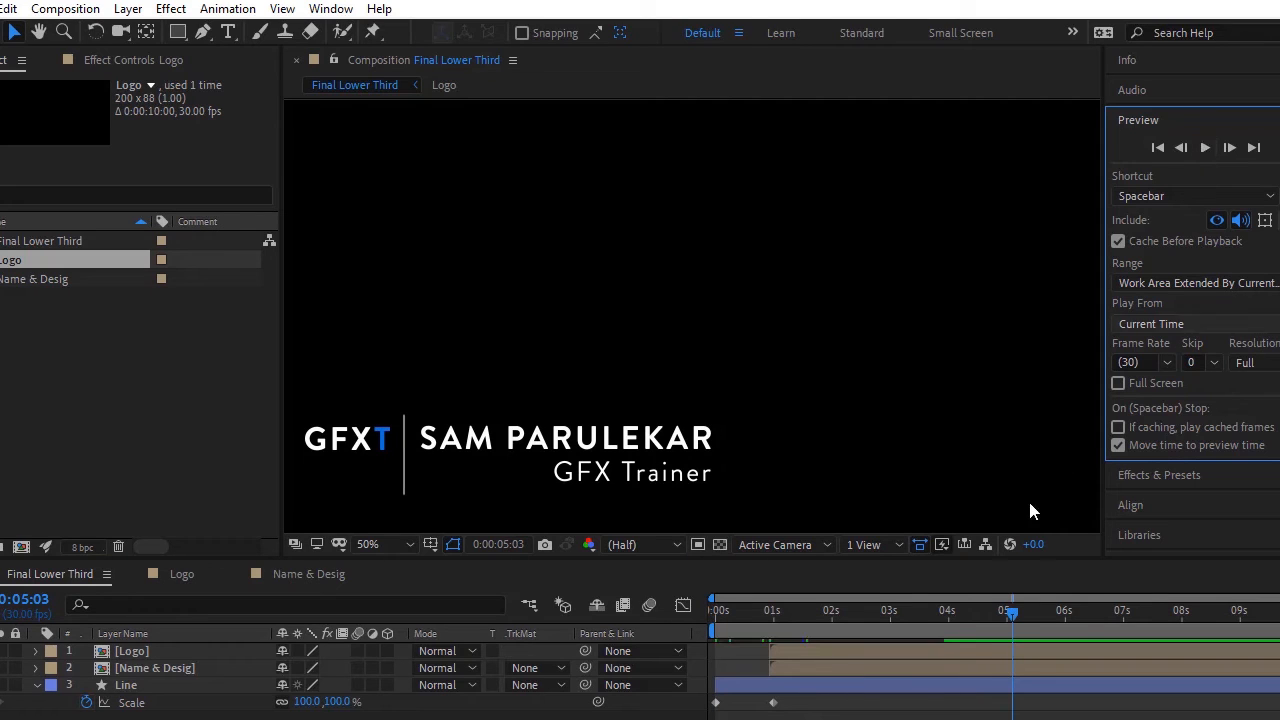
Open the Name & Desig composition, set its current time to -0:00:04:00, and try to add Position keyframes to both text layers
drag(1013, 613, 952, 614)
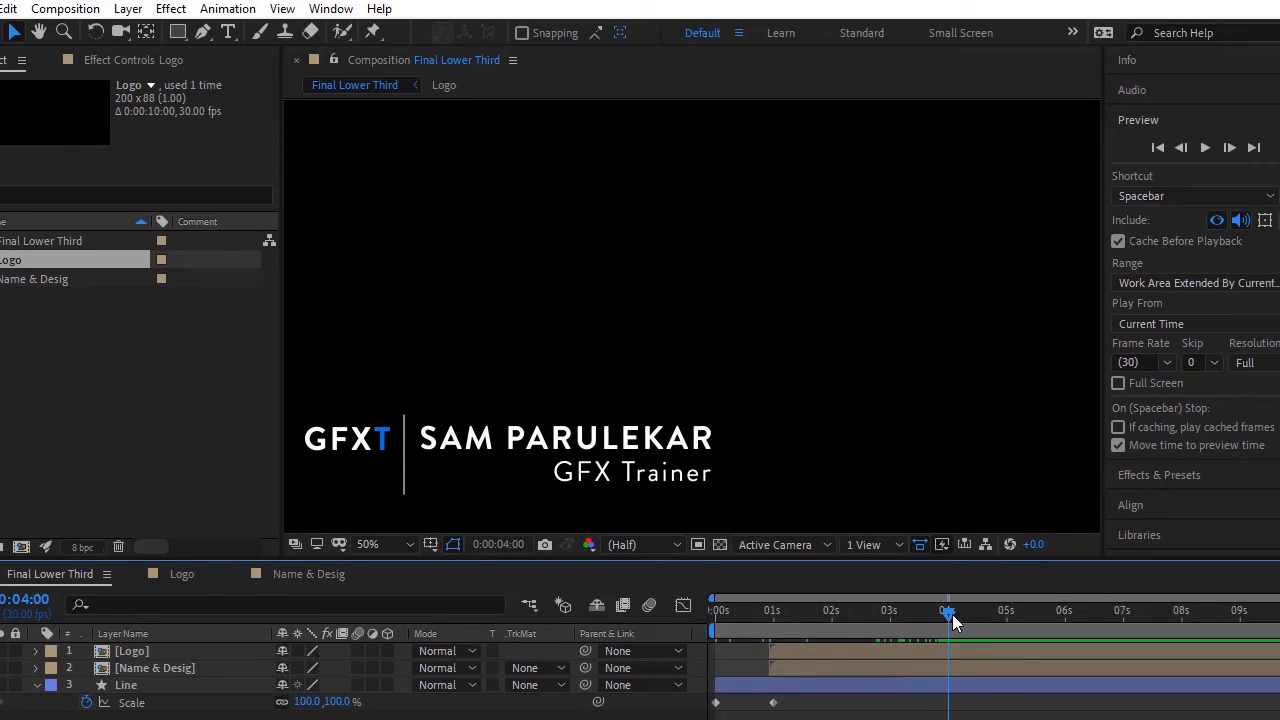
drag(952, 614, 760, 680)
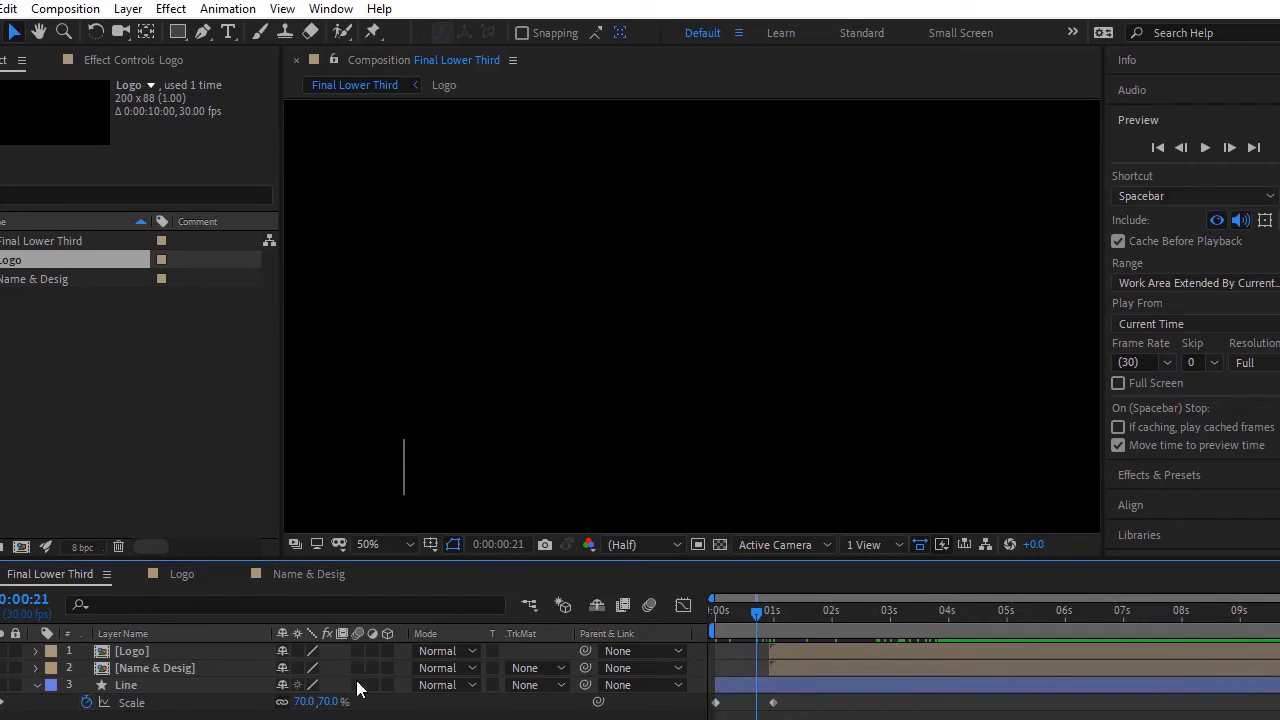
double_click(195, 667)
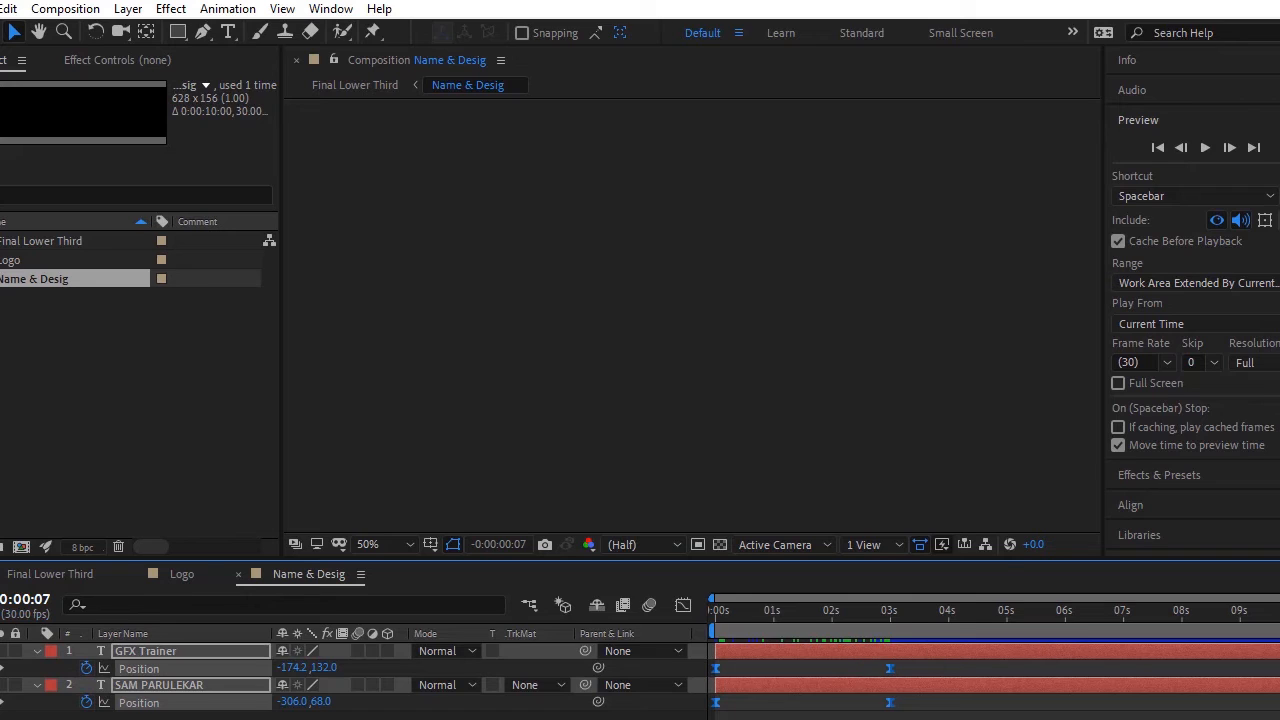
click(25, 600)
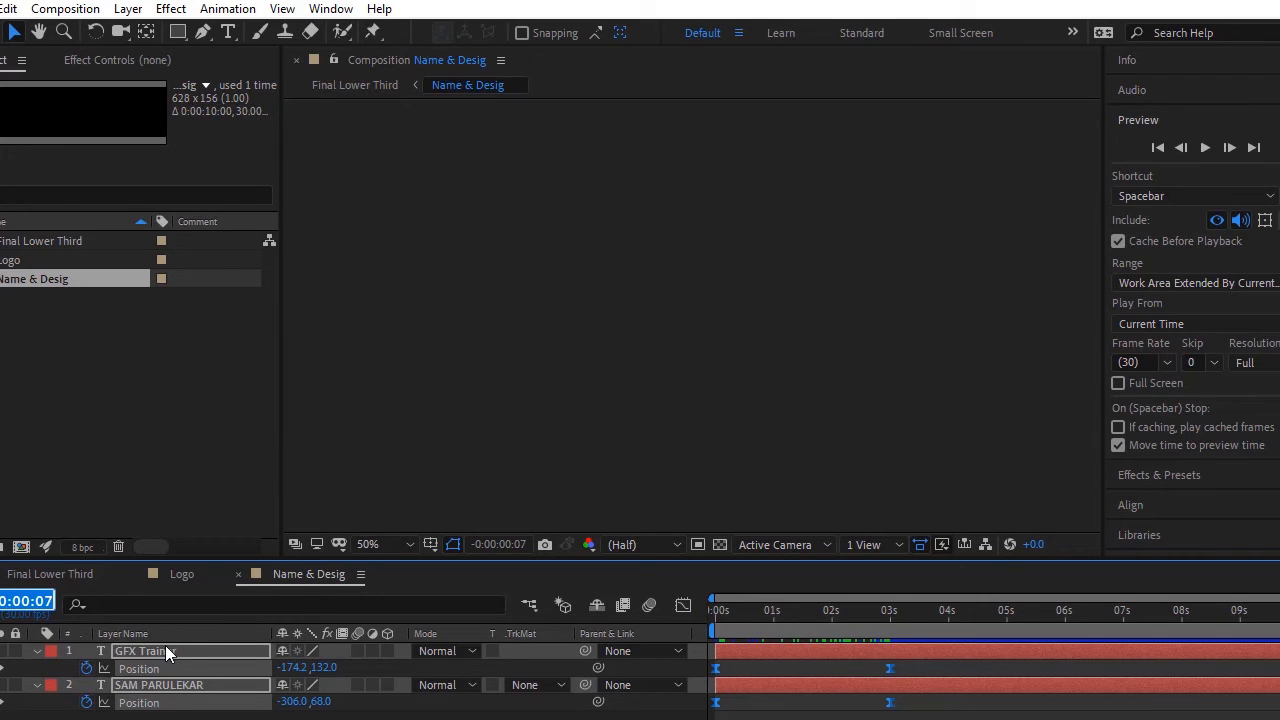
key(Right)
key(BackSpace)
key(BackSpace)
text(0)
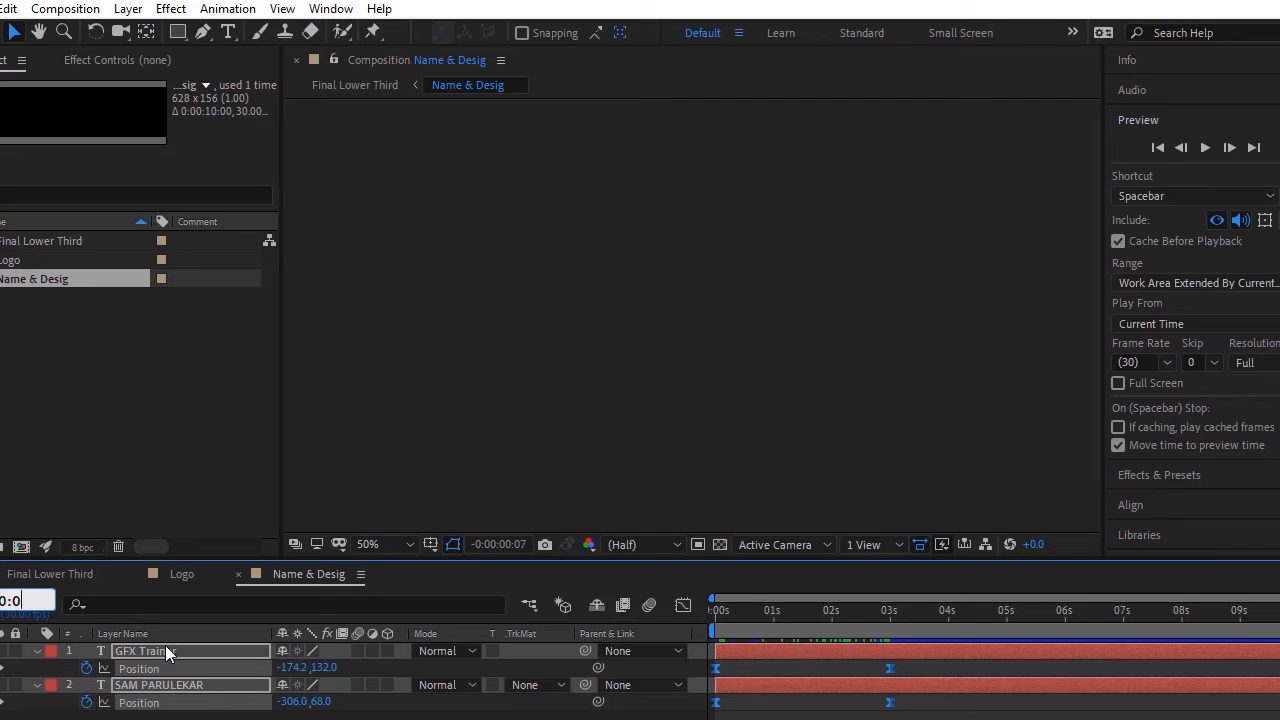
text(4:00)
key(Return)
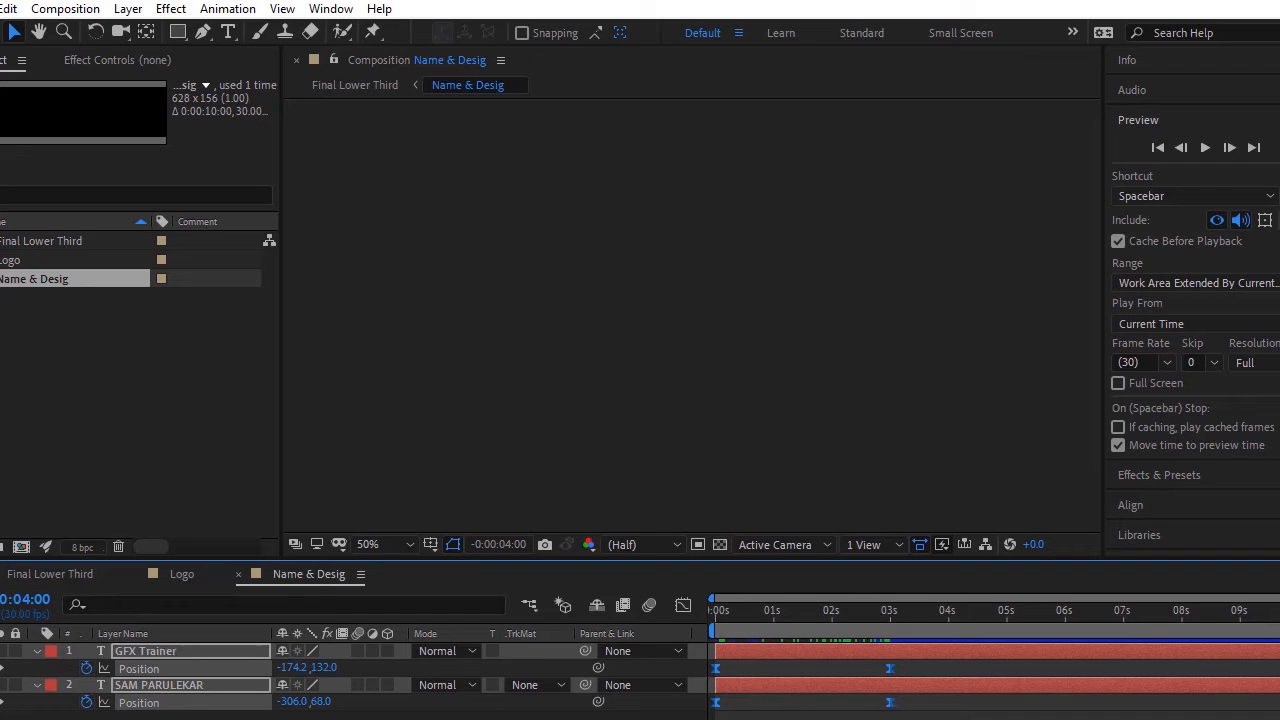
click(0, 668)
click(0, 702)
key(shift+F3)
Close the Name & Desig and Logo composition timelines, switching the Logo timeline out of the graph editor
click(239, 573)
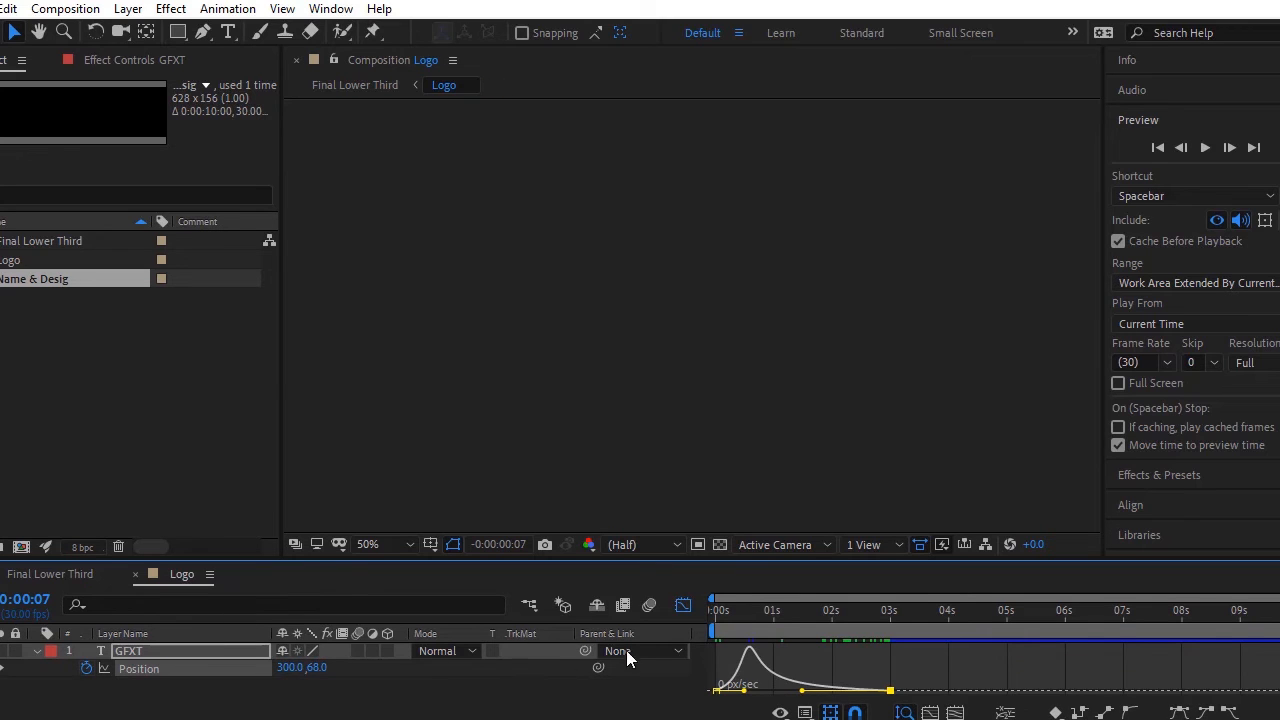
click(682, 606)
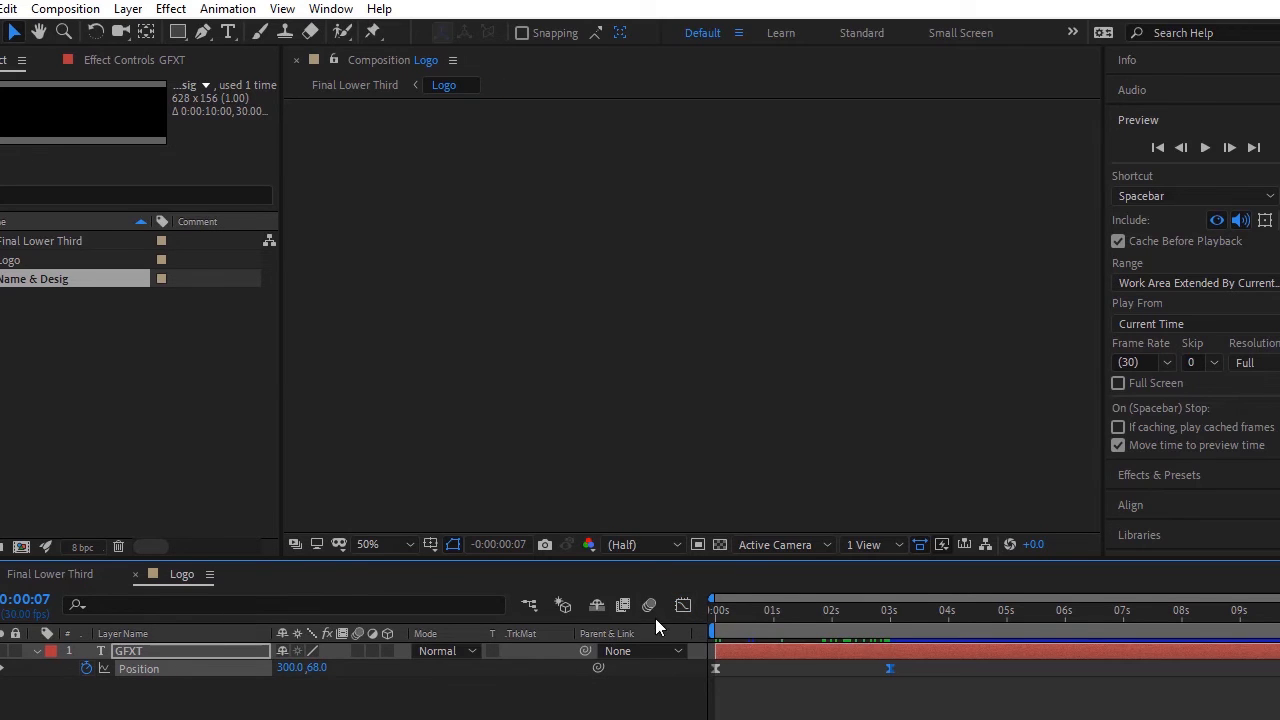
click(132, 572)
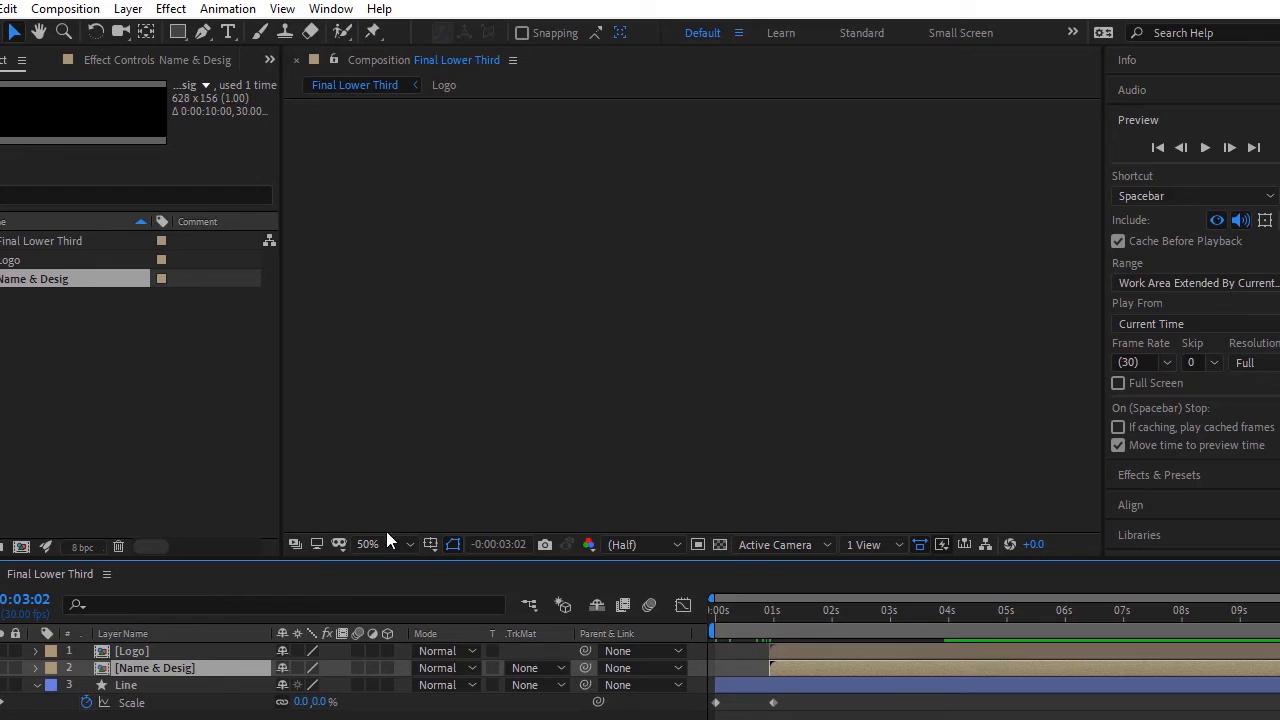
Enlarge the timeline area upward and preview the Final Lower Third composition
drag(421, 561, 424, 518)
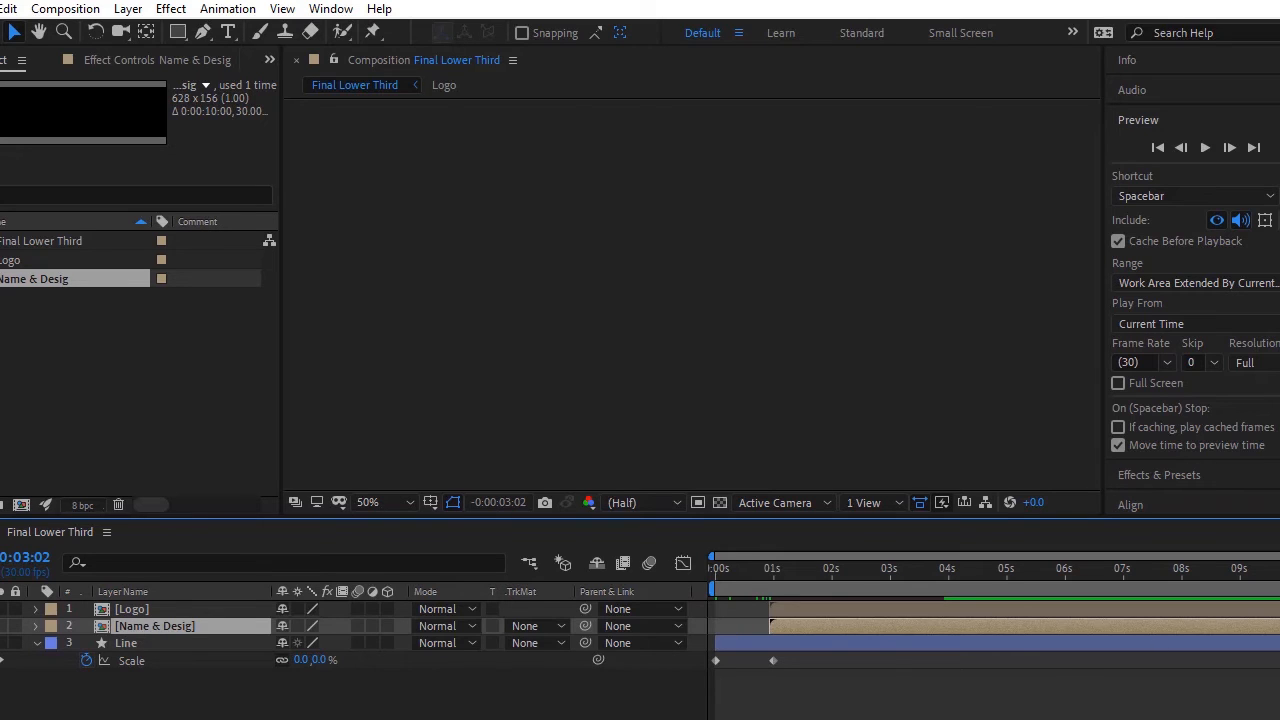
click(1205, 147)
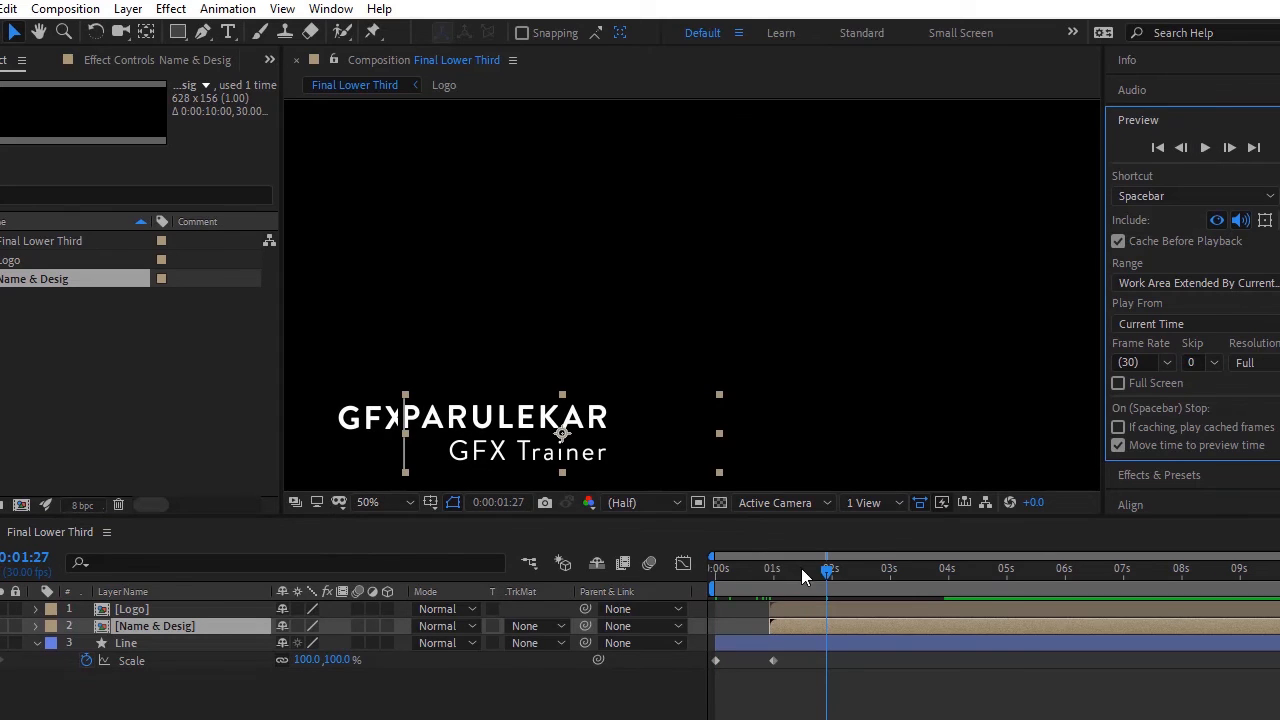
Rewind Final Lower Third to 0:00:00:00, open the Name & Desig composition and briefly preview its text slide
click(826, 574)
drag(812, 571, 714, 581)
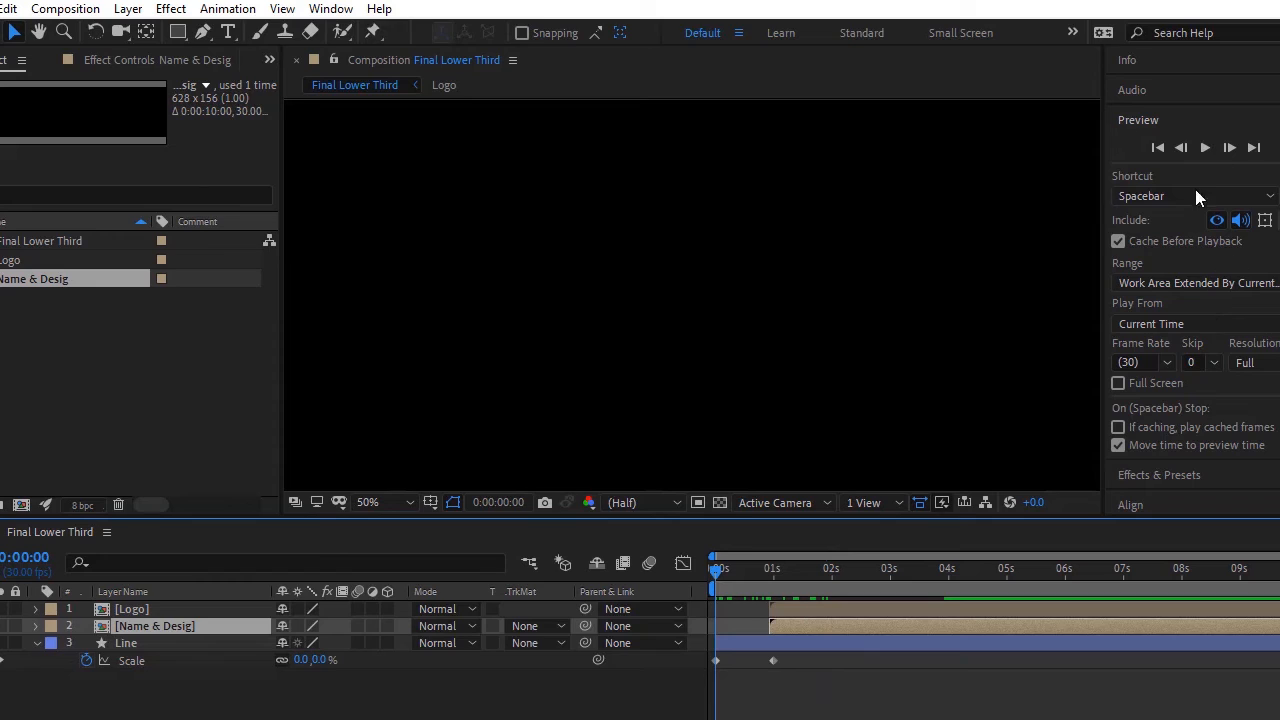
double_click(171, 625)
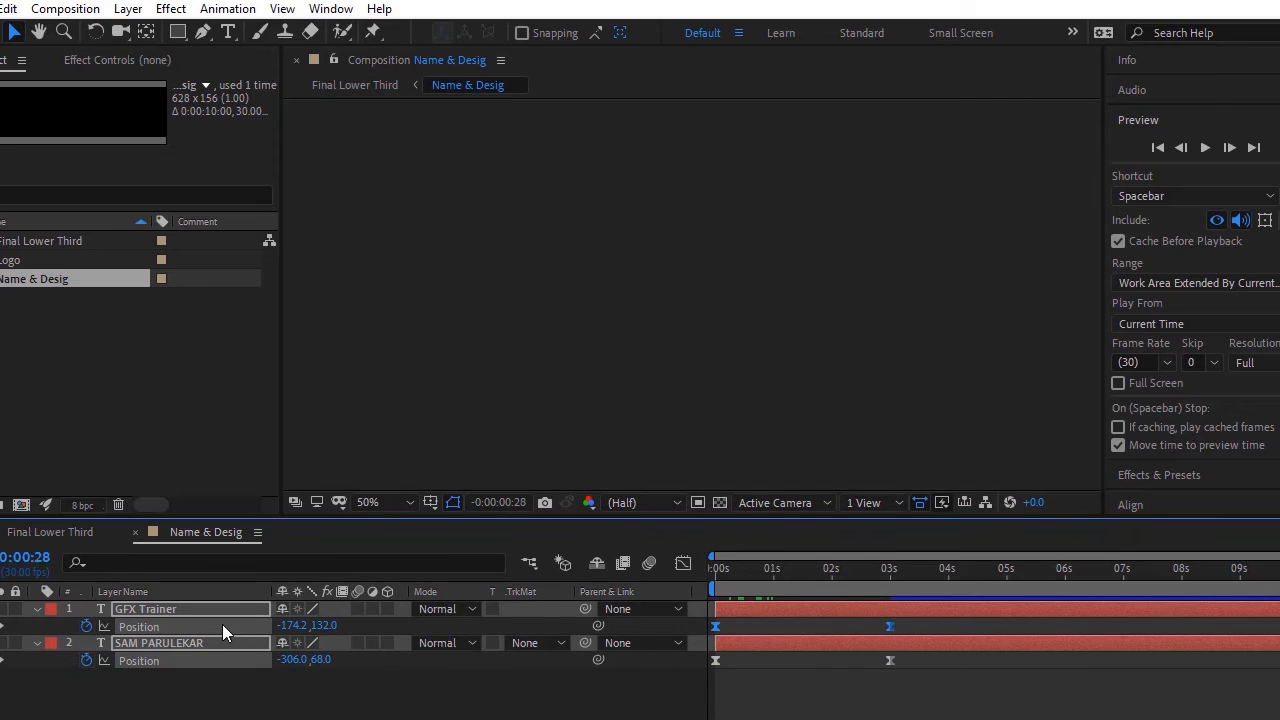
click(1206, 147)
click(1206, 147)
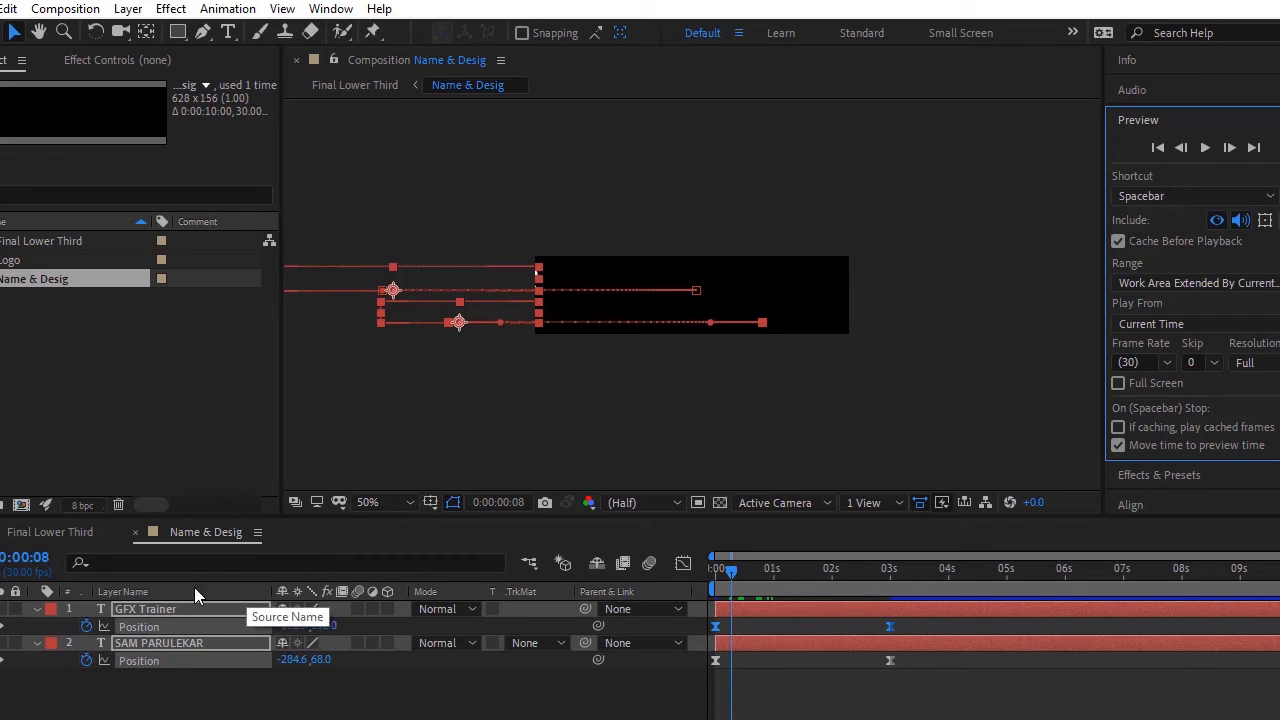
Add hold-point Position keyframes to both Name & Desig text layers at 0:00:04:00
click(22, 558)
drag(22, 558, 235, 552)
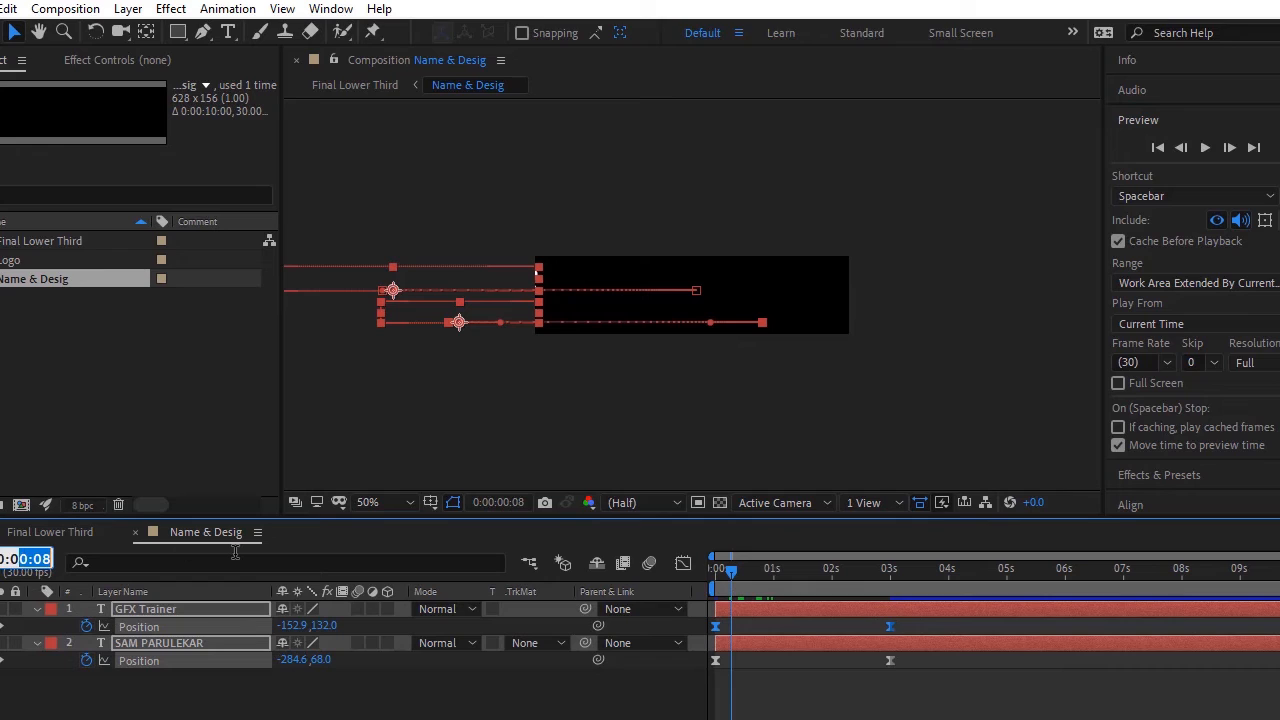
text(4)
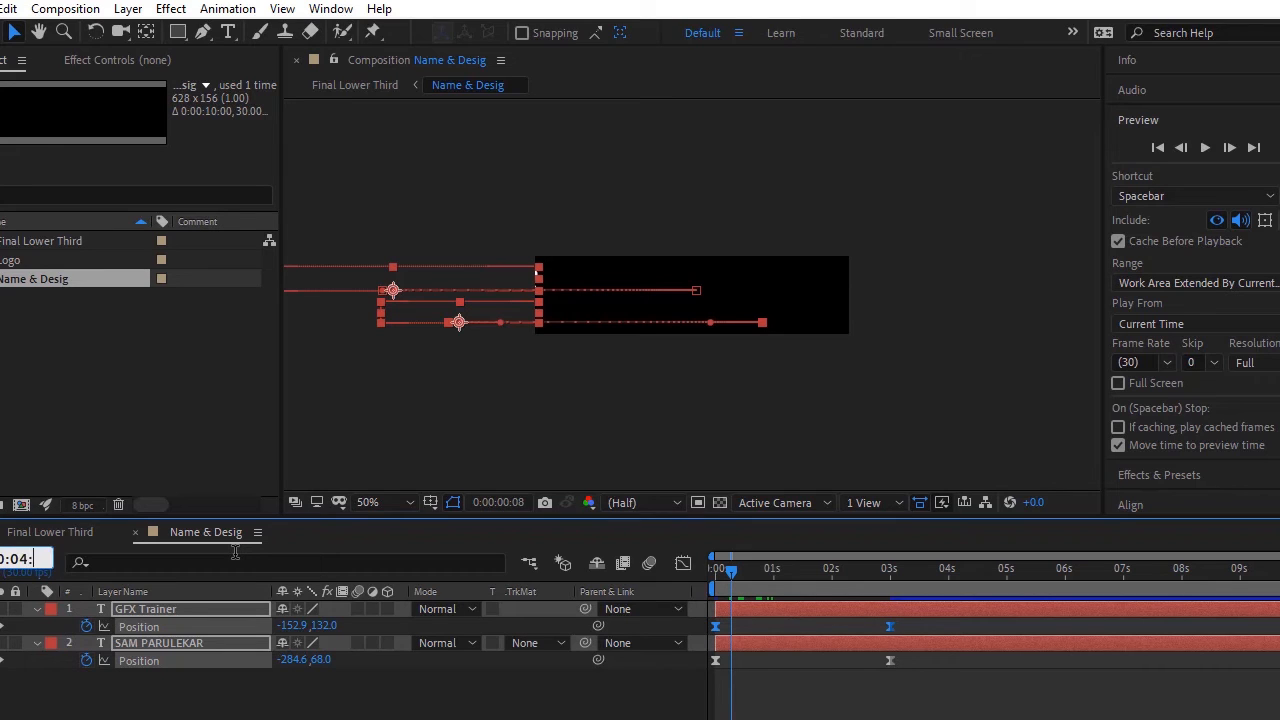
text(:00)
key(Return)
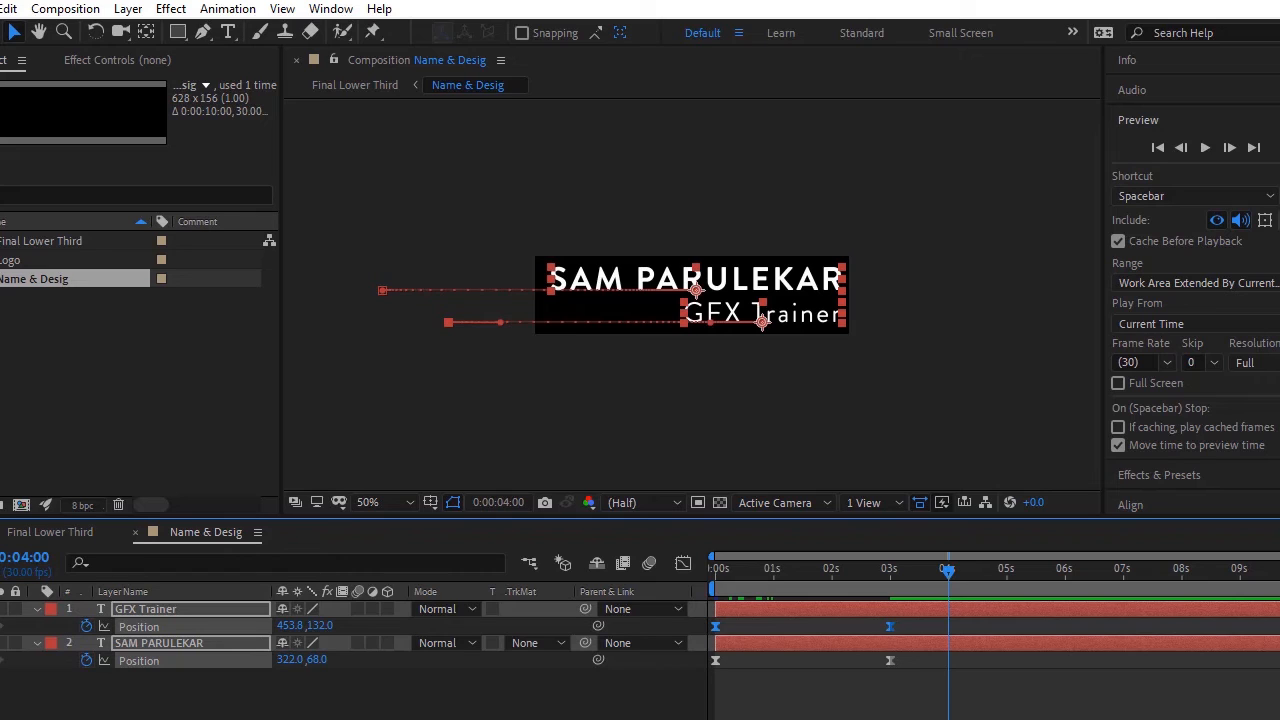
click(0, 627)
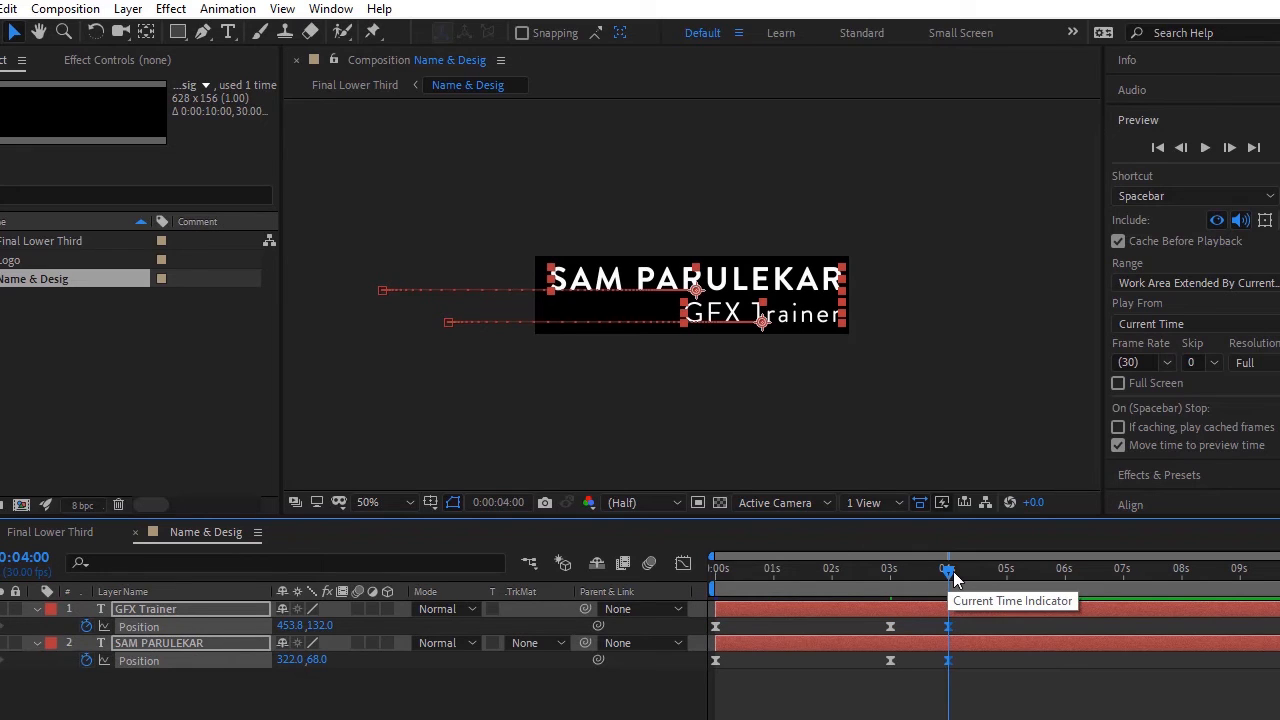
At 0:00:07:00, move both text layers left out of the frame, placing GFX Trainer at -178.2, 132.0 and the name text at -310.0, 68.0
drag(953, 571, 1131, 595)
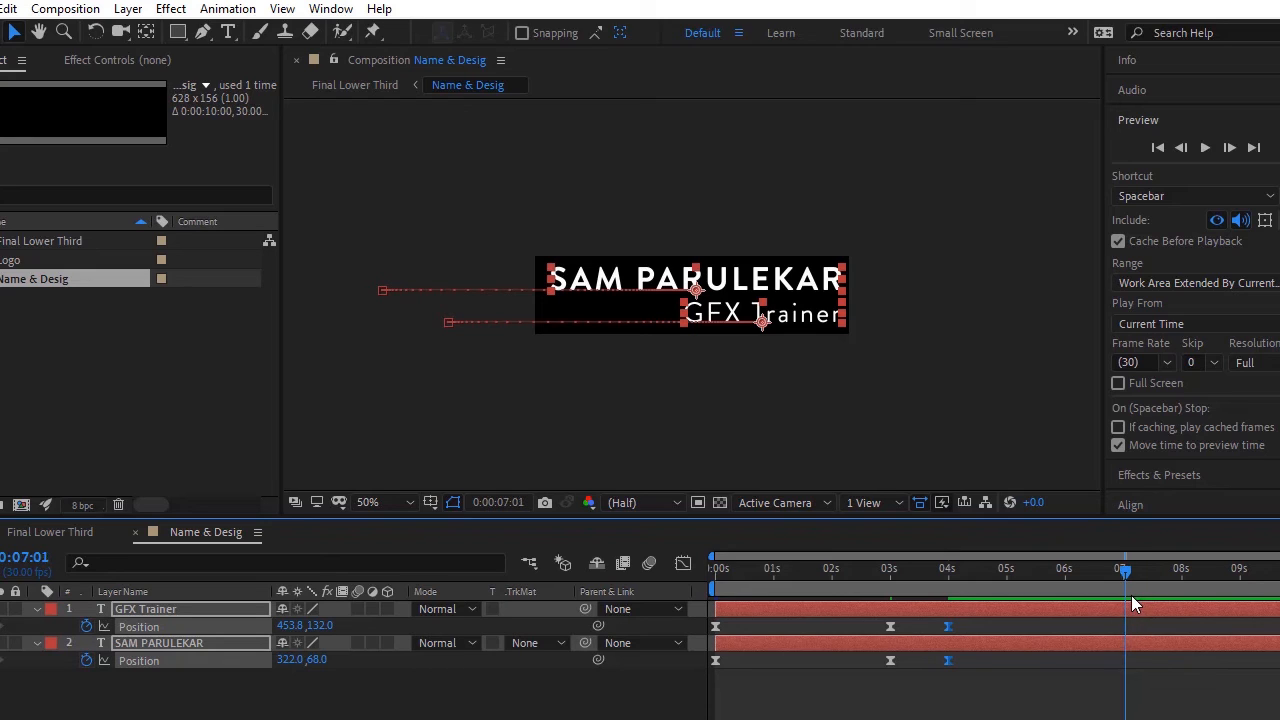
click(38, 556)
click(48, 557)
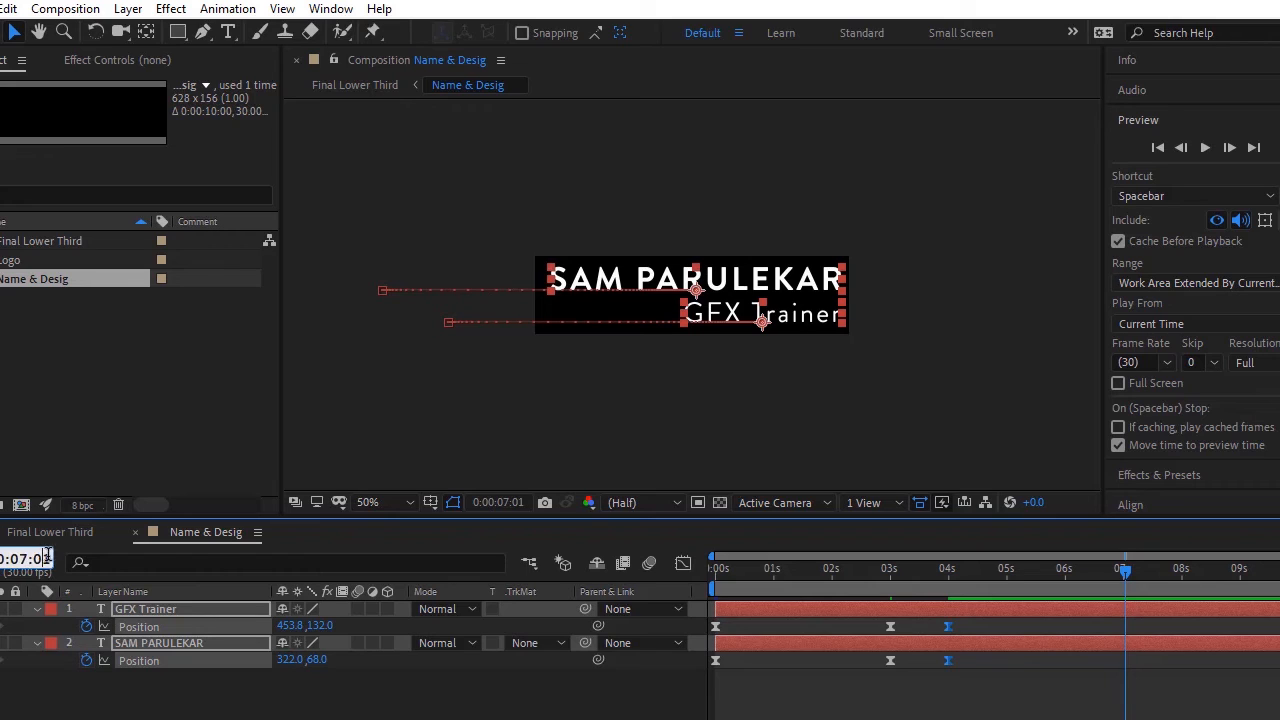
key(BackSpace)
text(0)
key(Return)
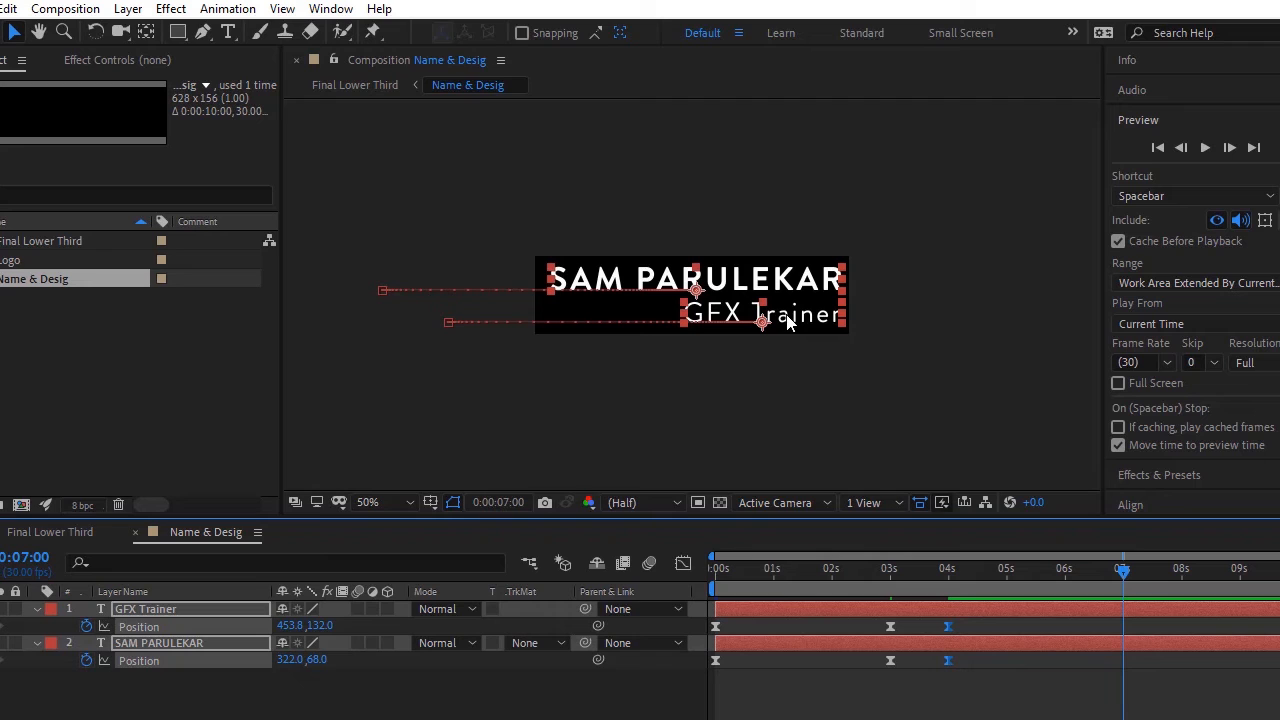
drag(788, 320, 470, 320)
key(shift+Left)
key(shift+Left)
key(shift+Left)
key(shift+Left)
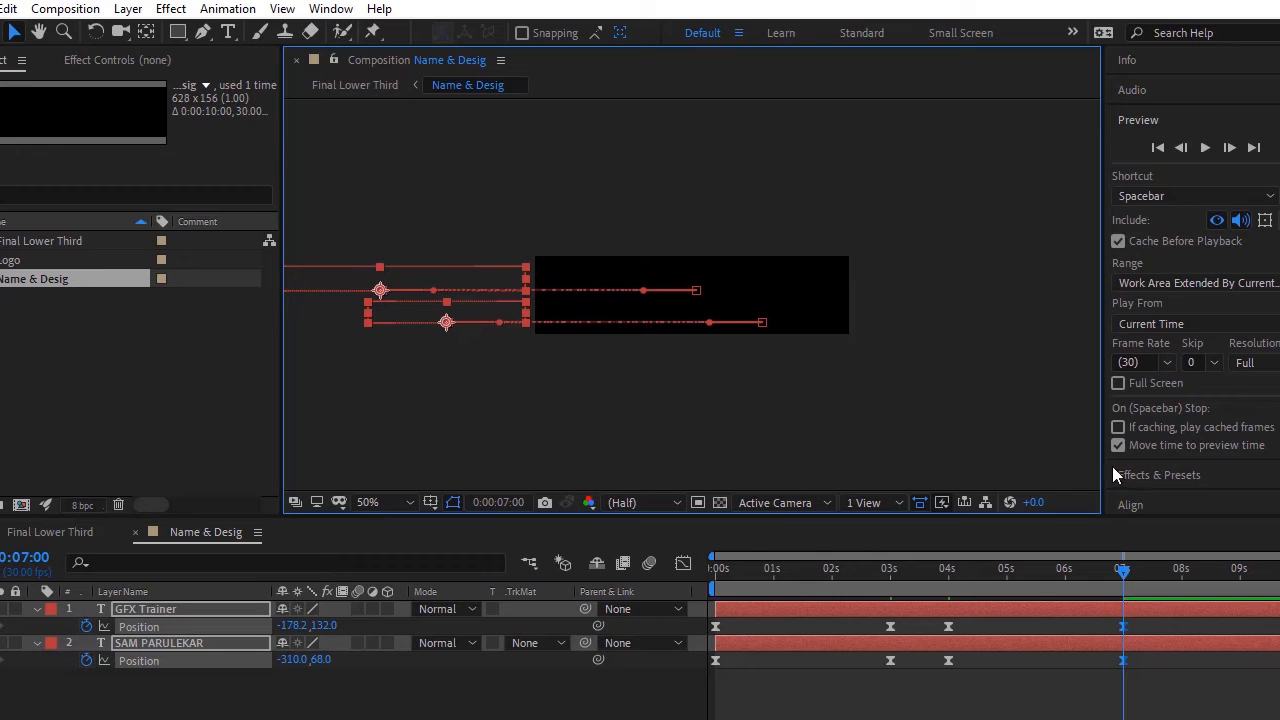
Preview the name-and-title exit in Final Lower Third from 0:00:00:00 and check the keyframes in Name & Desig
click(40, 536)
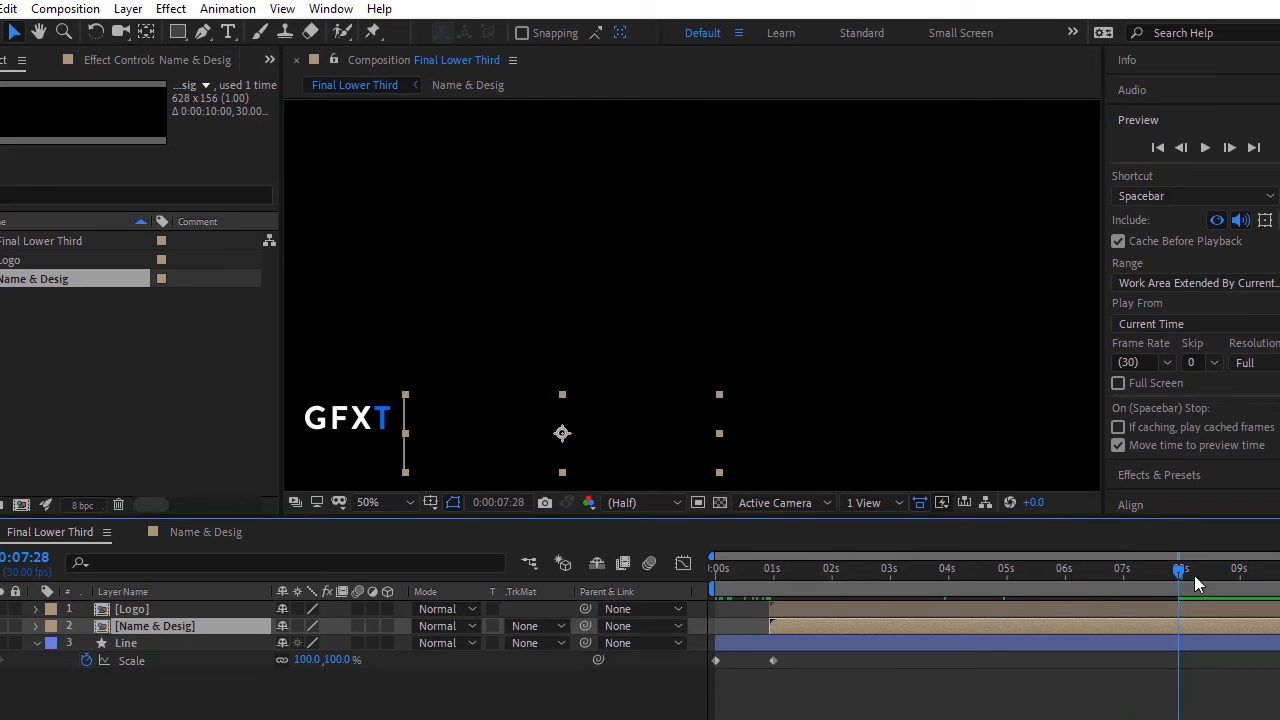
drag(1180, 570, 591, 593)
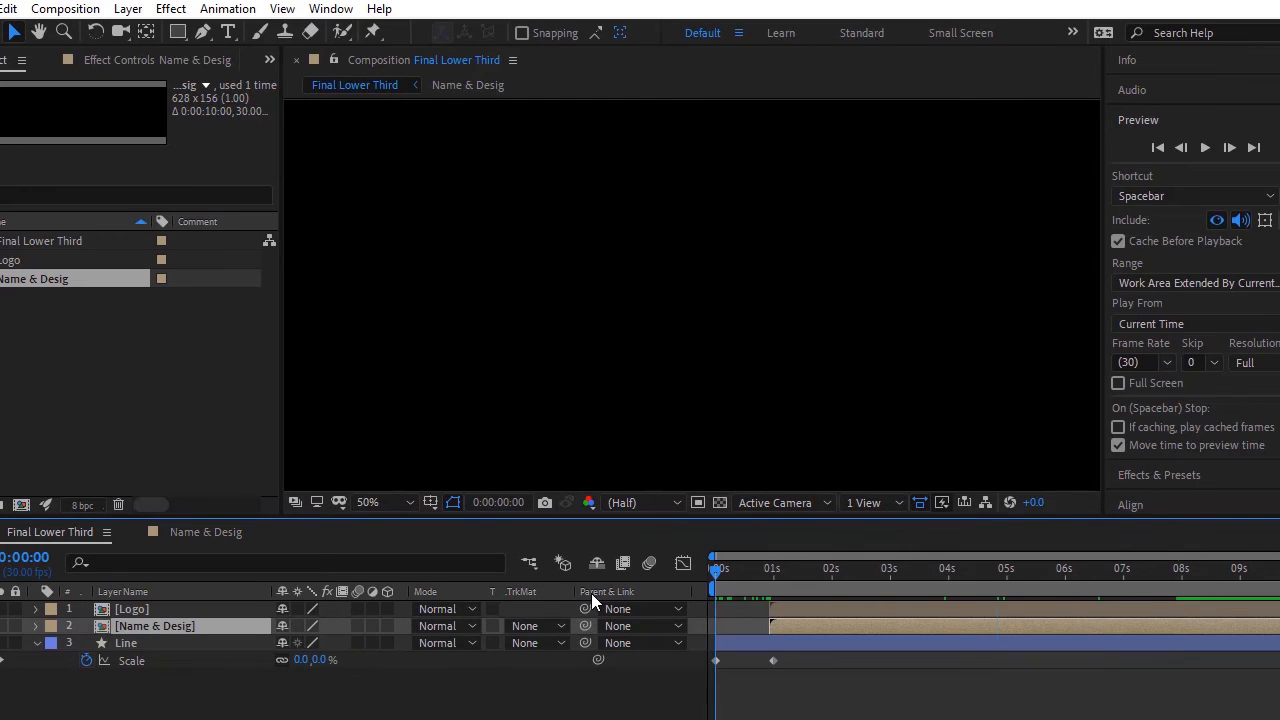
click(1205, 148)
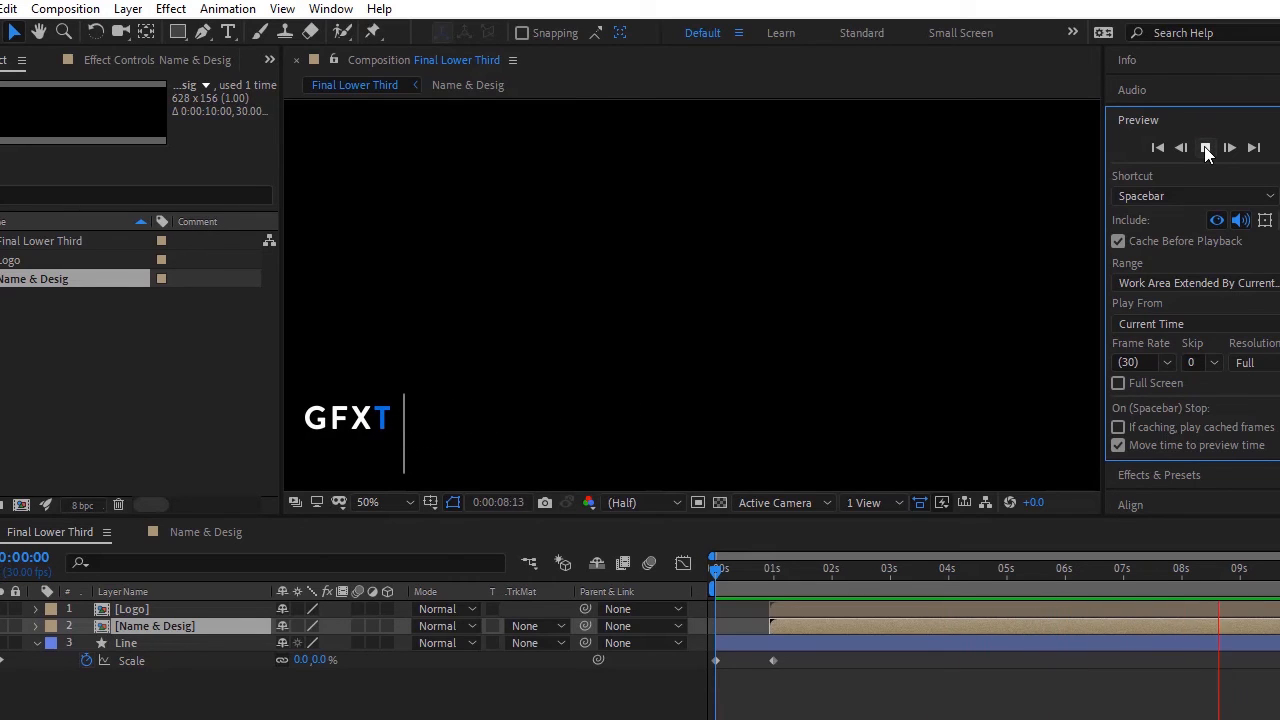
click(1205, 147)
double_click(125, 622)
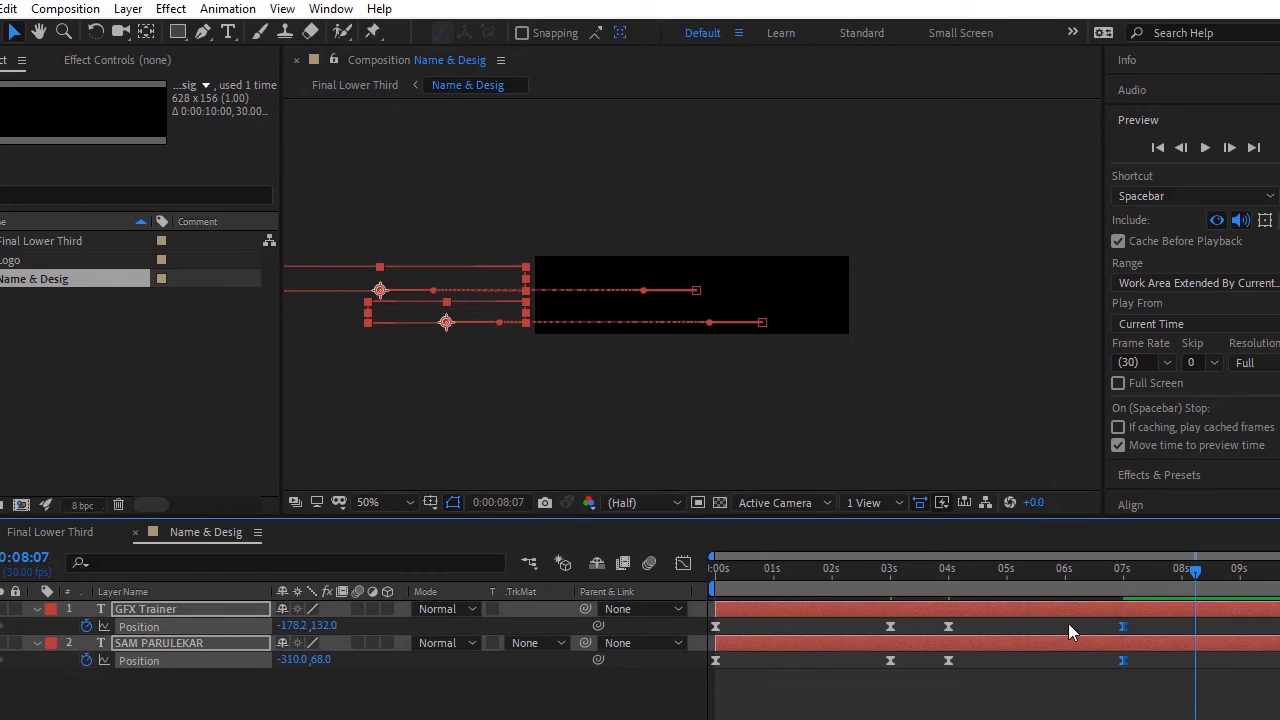
click(72, 534)
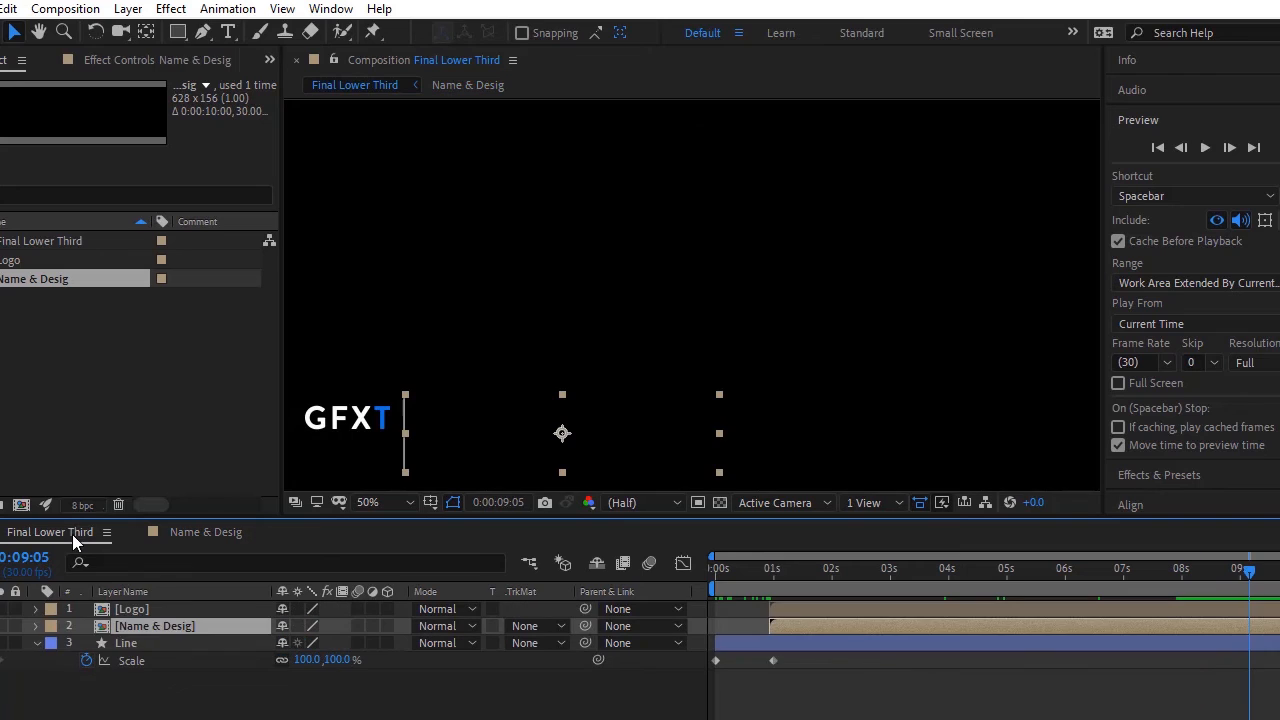
Open the Logo composition and add a Position keyframe to the GFXT layer at 0:00:04:00
double_click(136, 608)
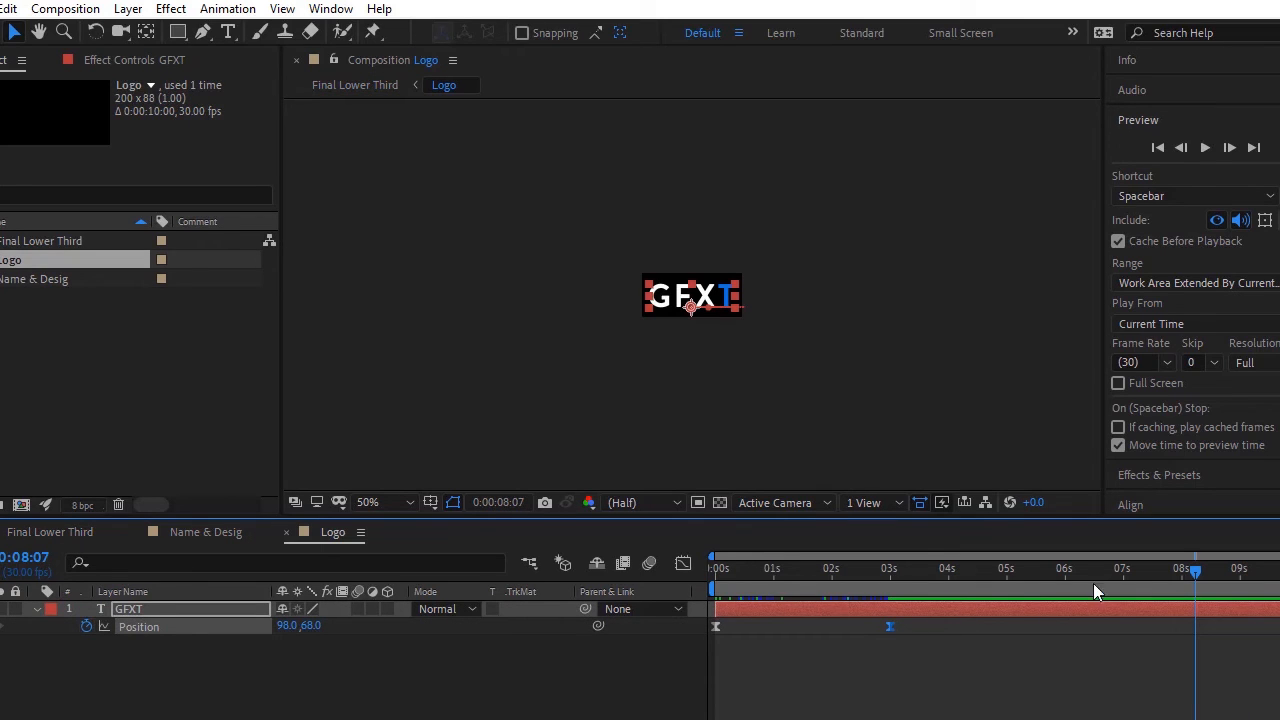
click(40, 572)
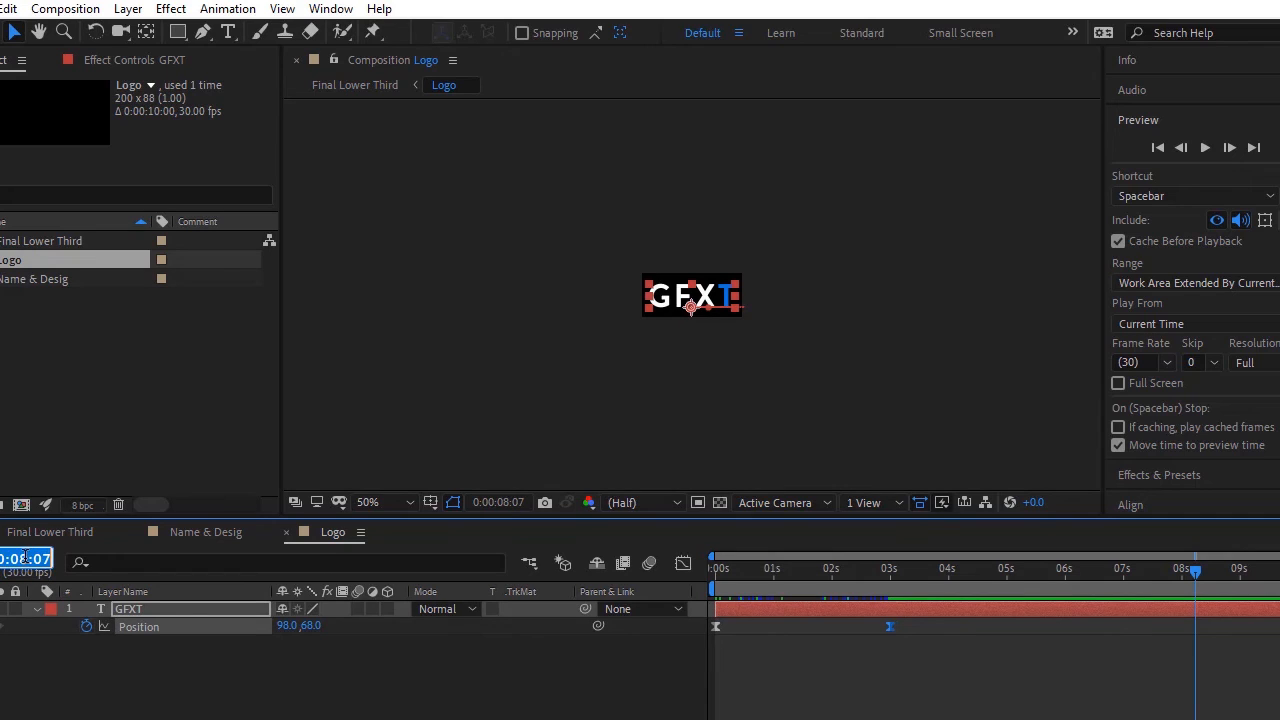
text(0:04)
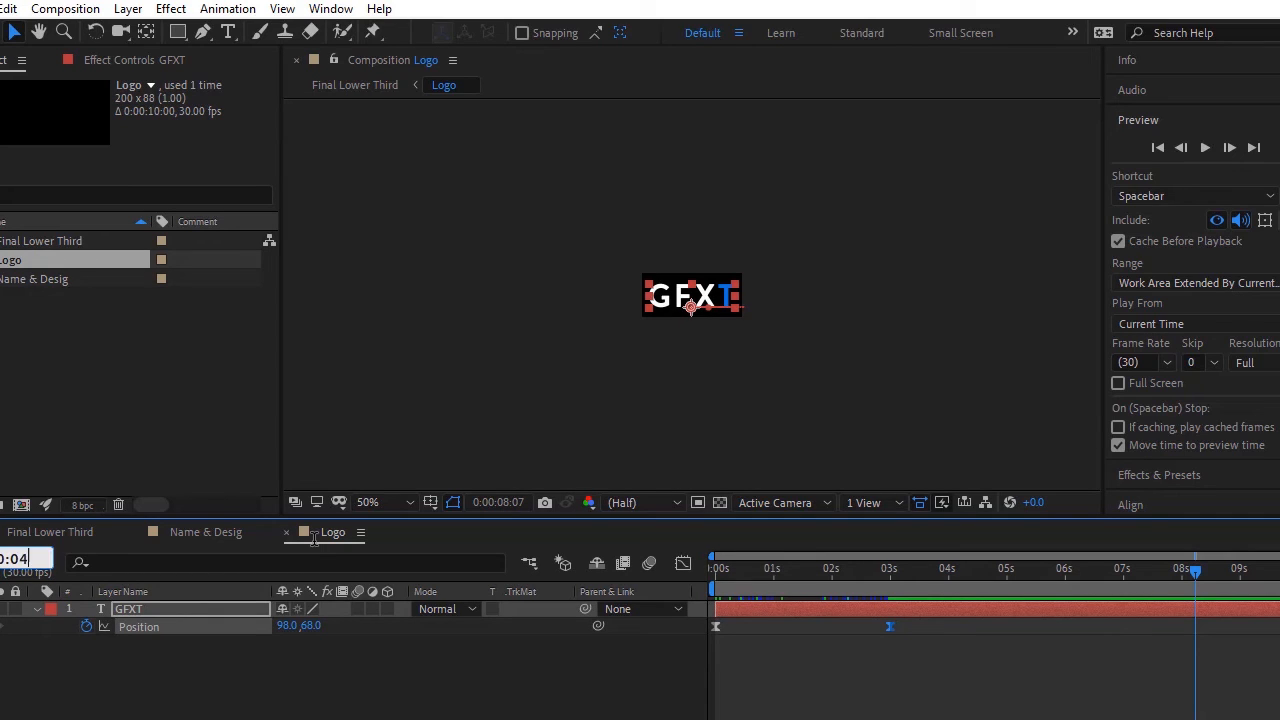
text(:00)
key(Return)
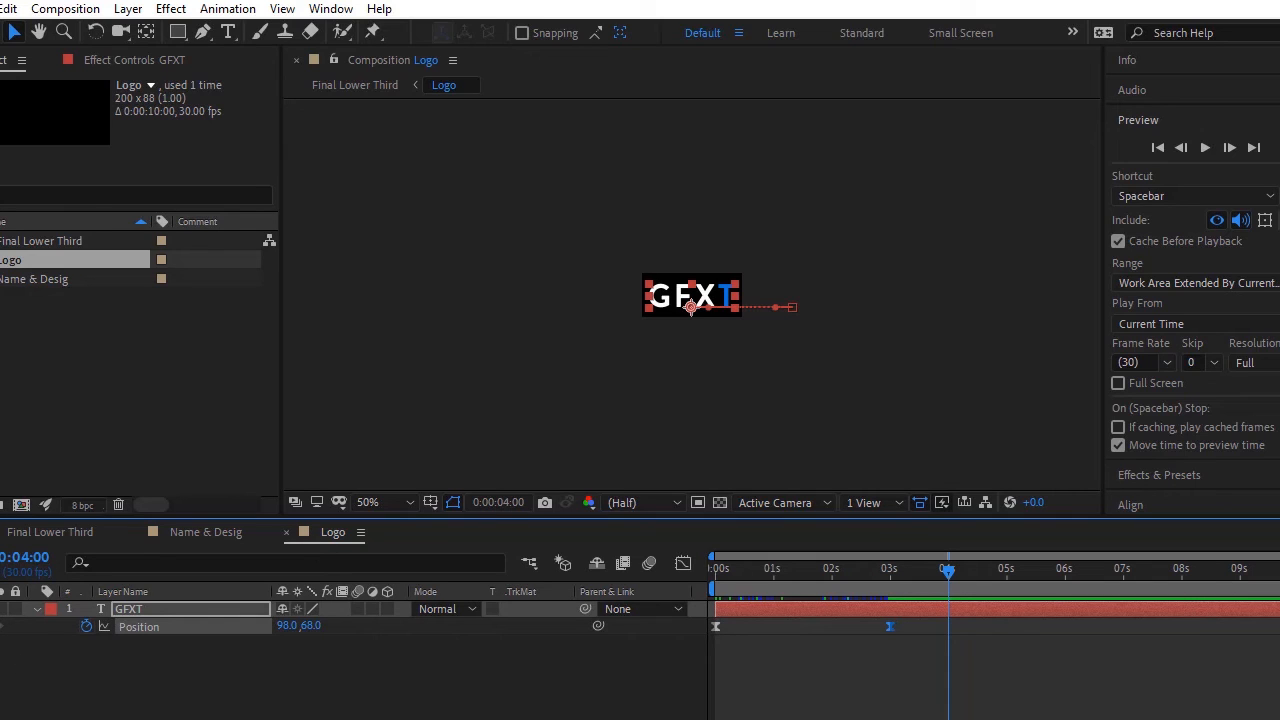
key(alt+shift+p)
At 0:00:07:00, move the GFXT text right out of the frame to Position 292.0, 68.0
drag(955, 580, 1130, 592)
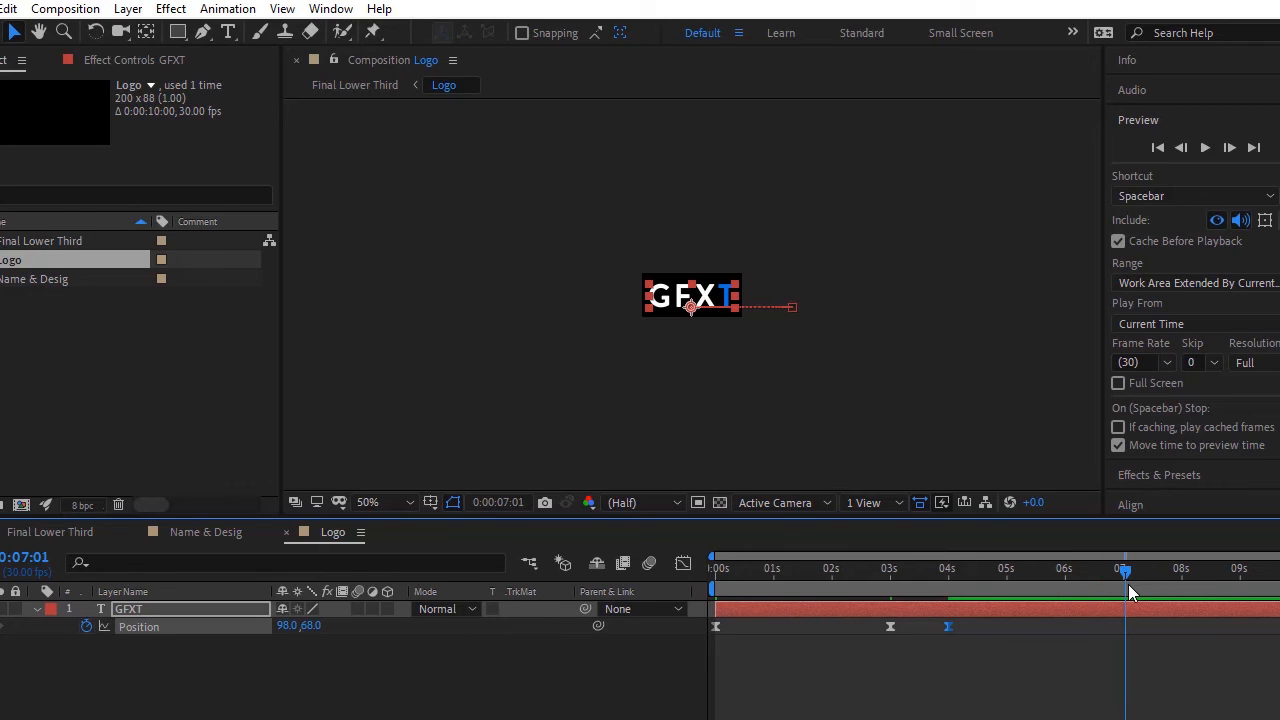
click(28, 557)
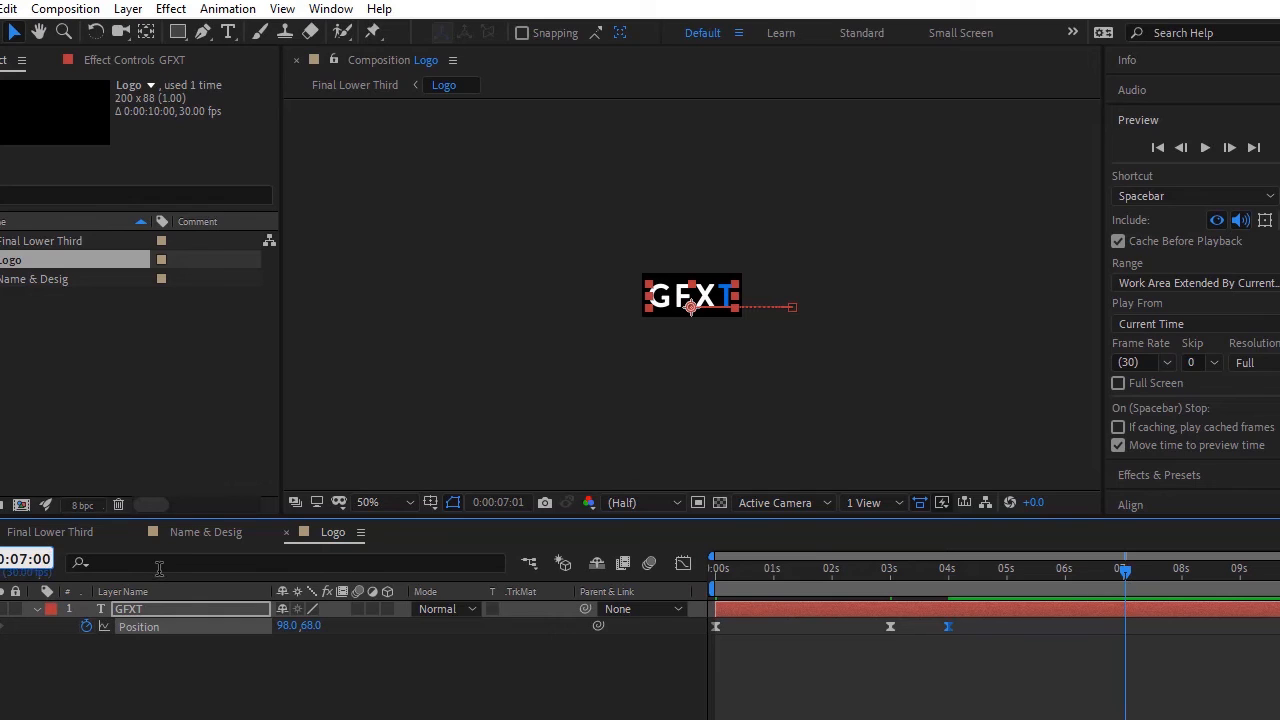
key(Return)
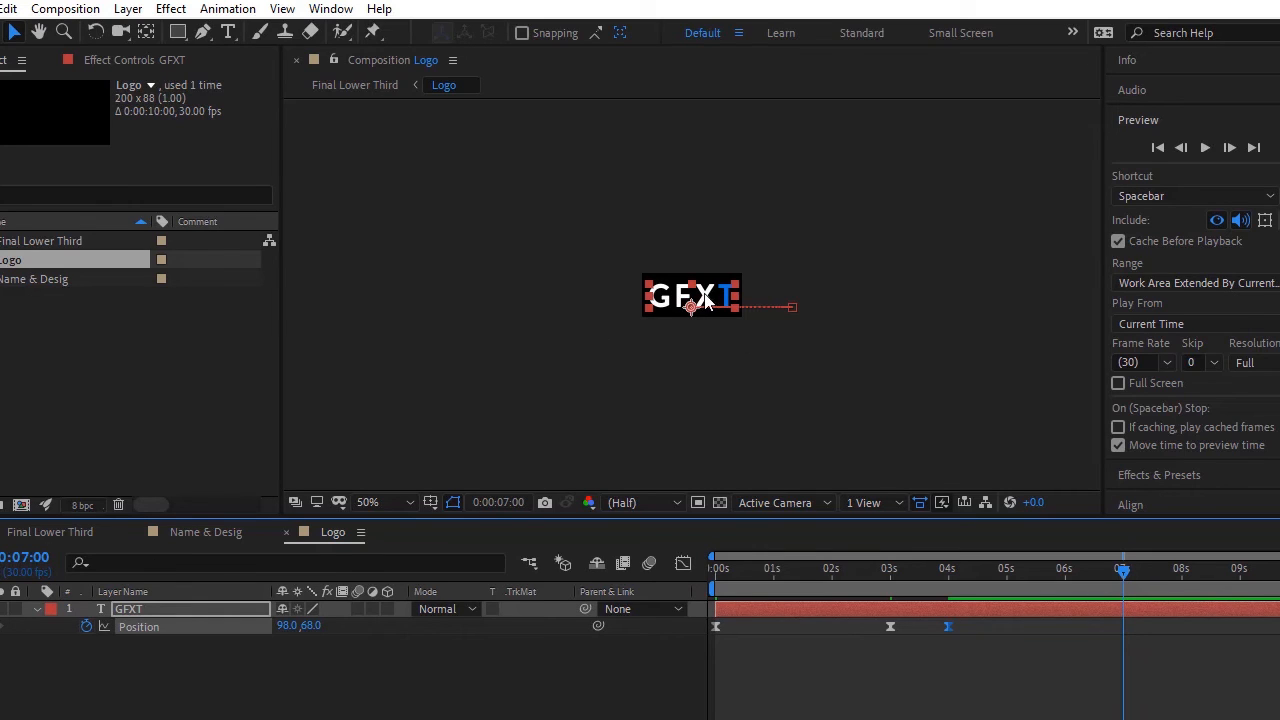
drag(705, 299, 802, 306)
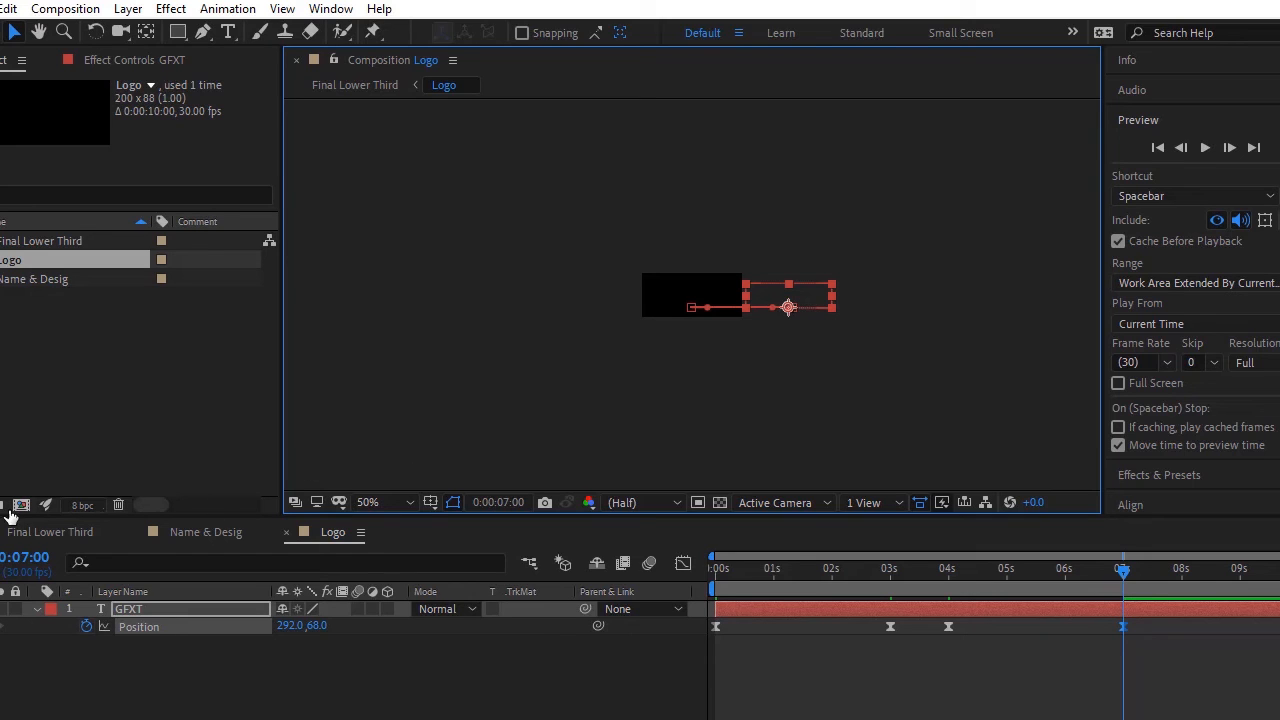
Return to Final Lower Third and preview the logo and name exit from 0:00:00:00
click(27, 535)
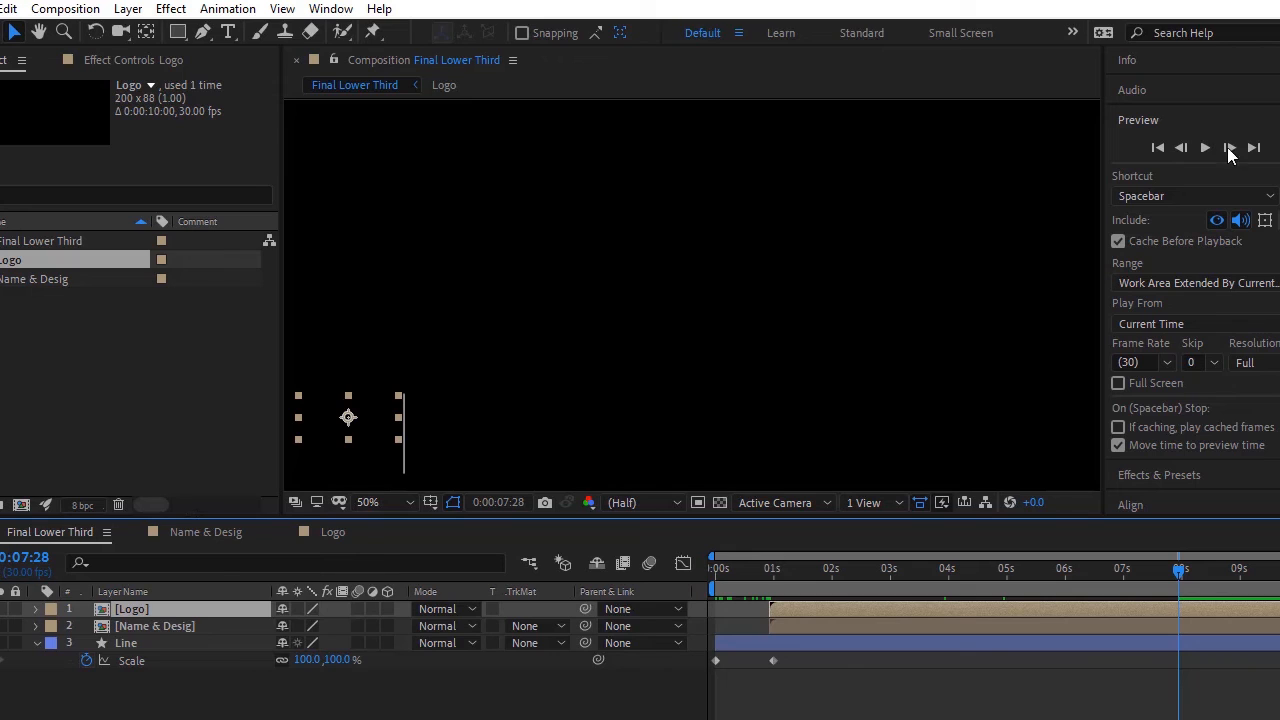
click(813, 201)
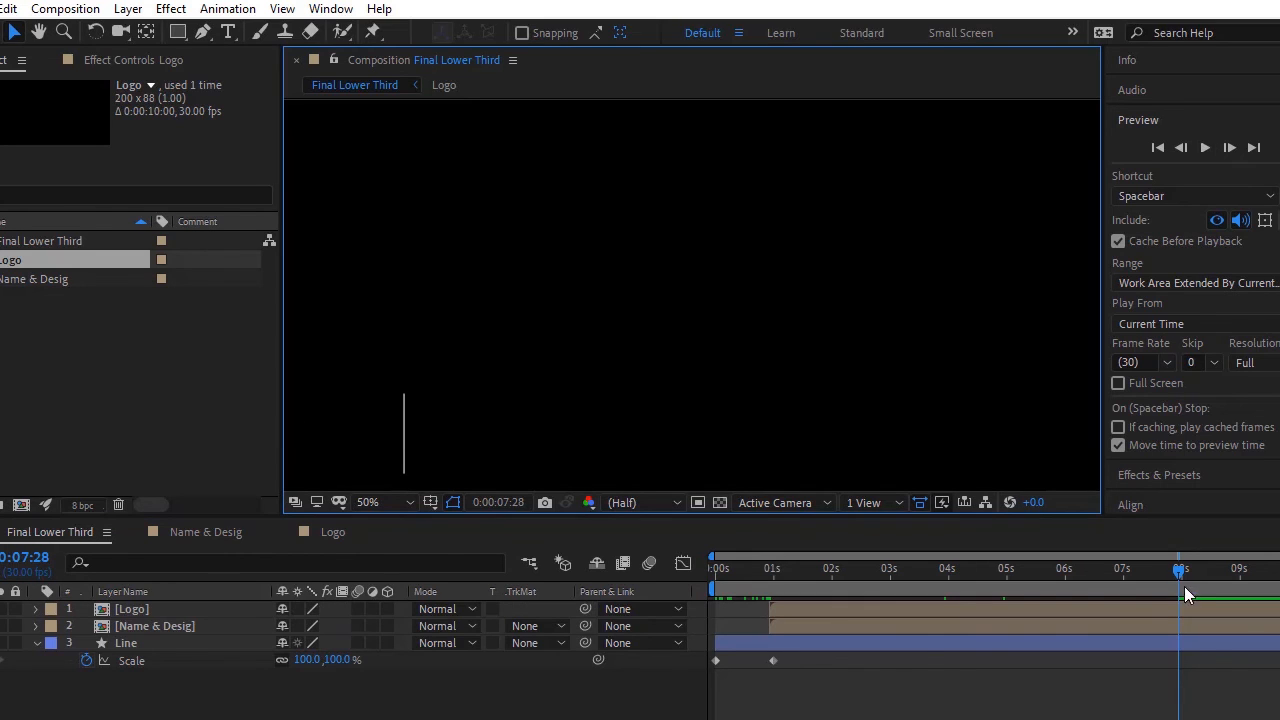
drag(1180, 575, 437, 592)
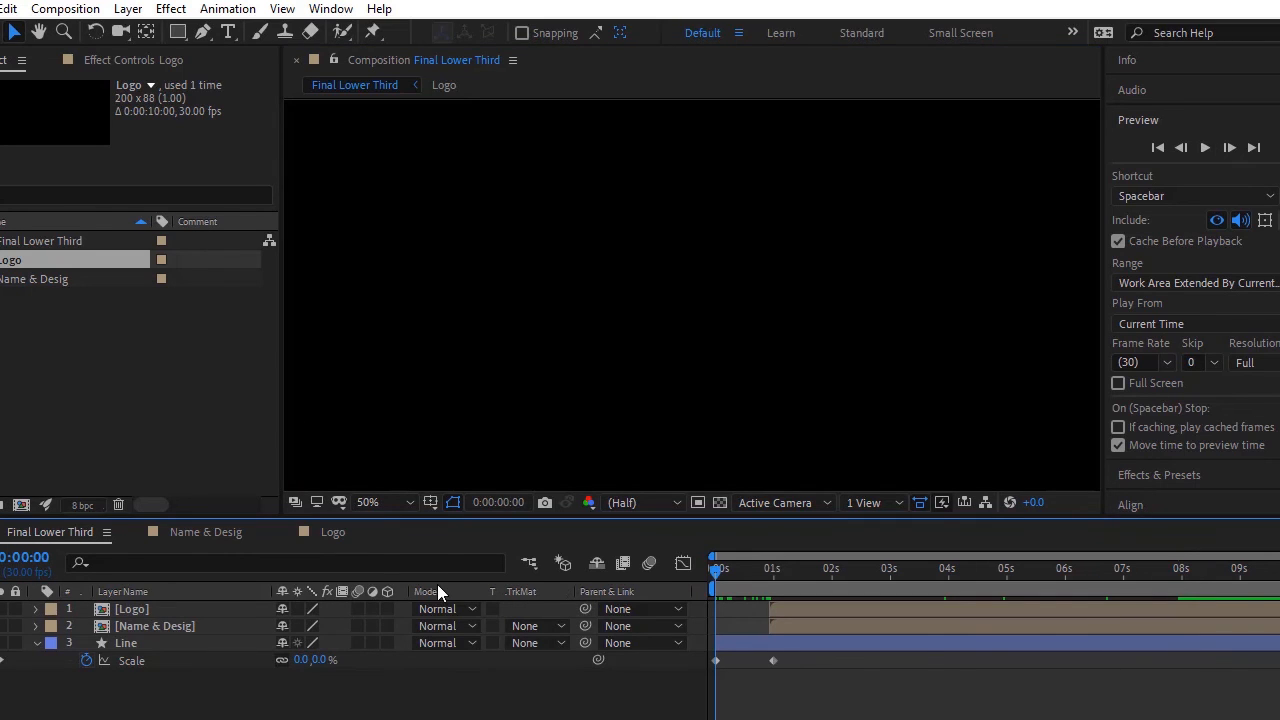
click(1205, 148)
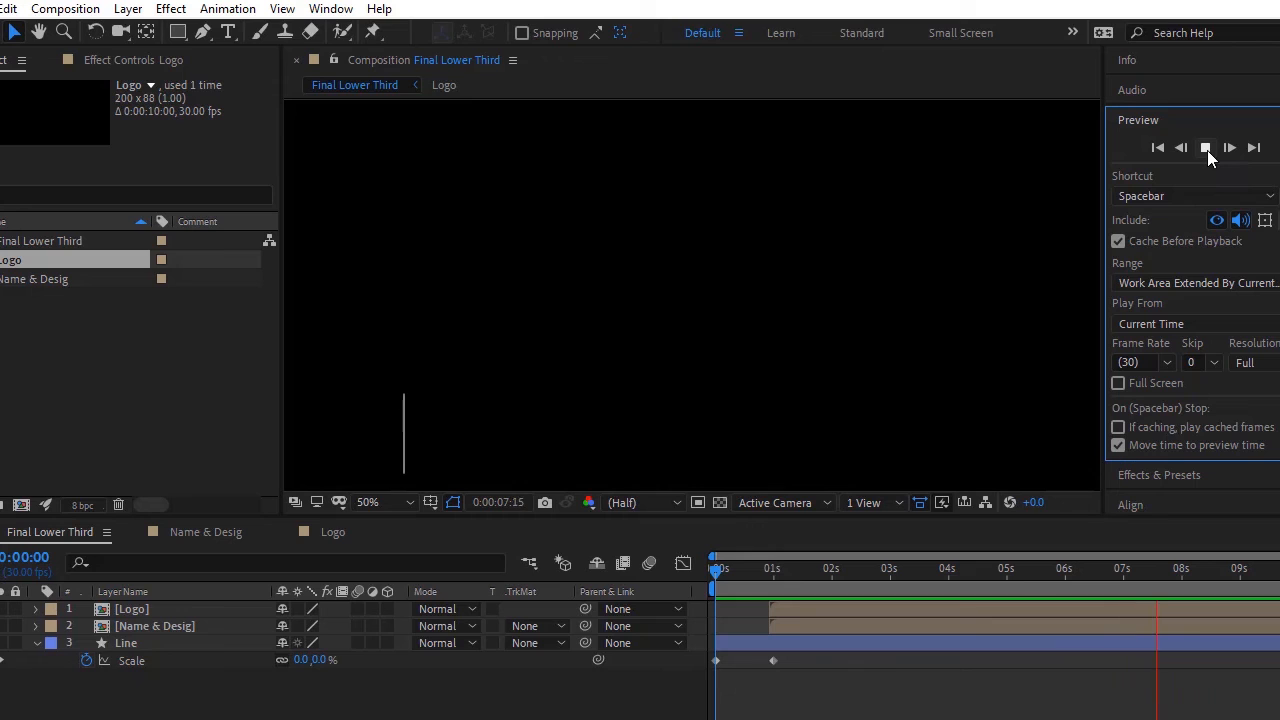
click(1206, 148)
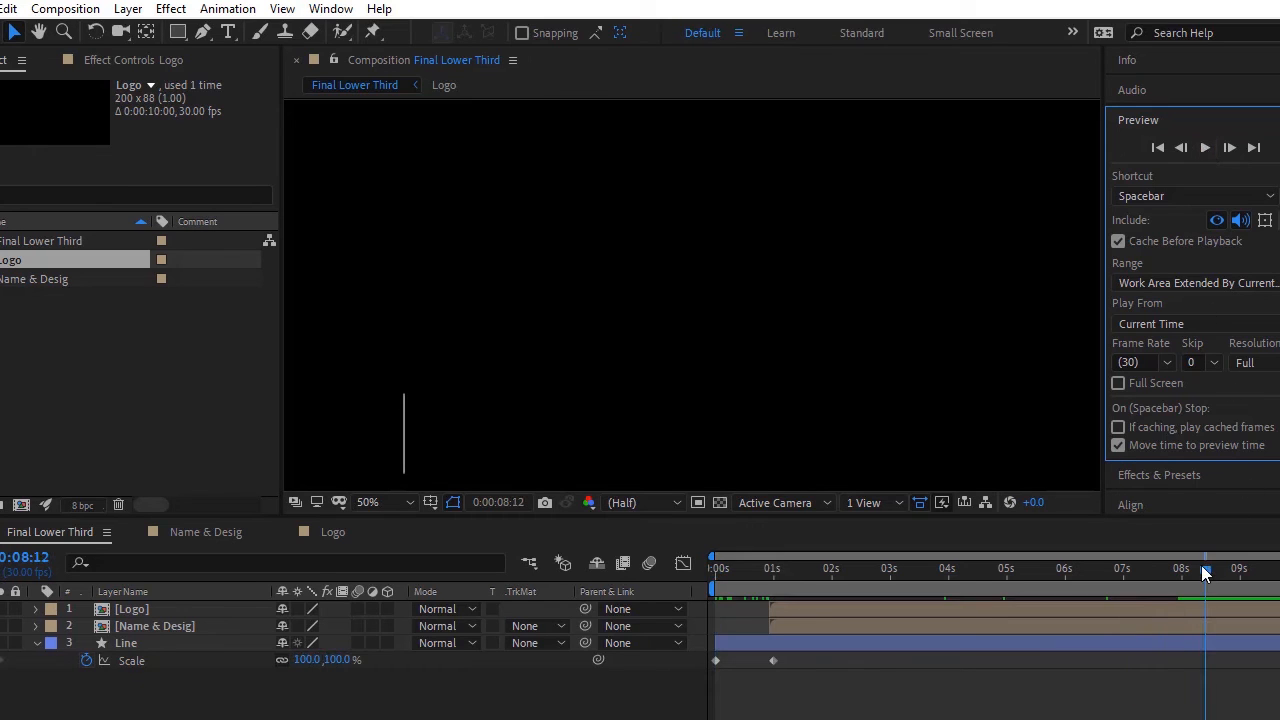
Add a Scale keyframe to the Line layer at 0:00:07:03, just after the logo and name have slid out
drag(1205, 568, 1123, 592)
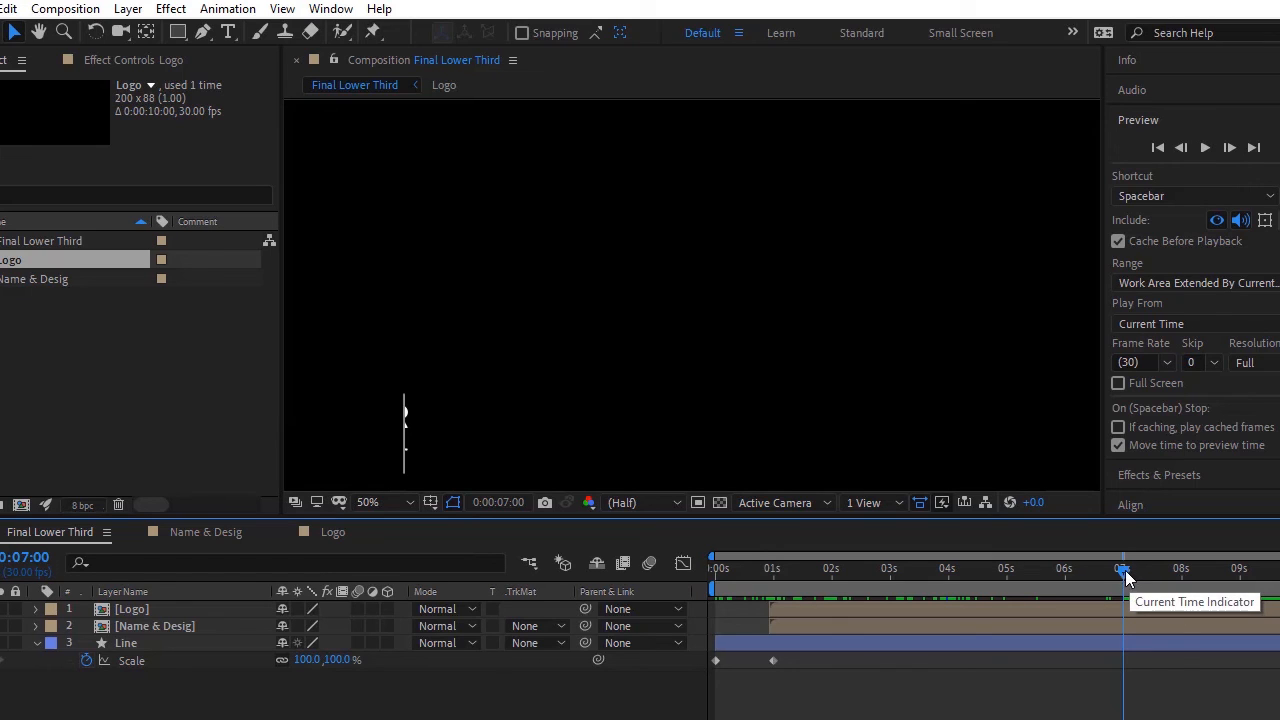
drag(1125, 574, 1131, 576)
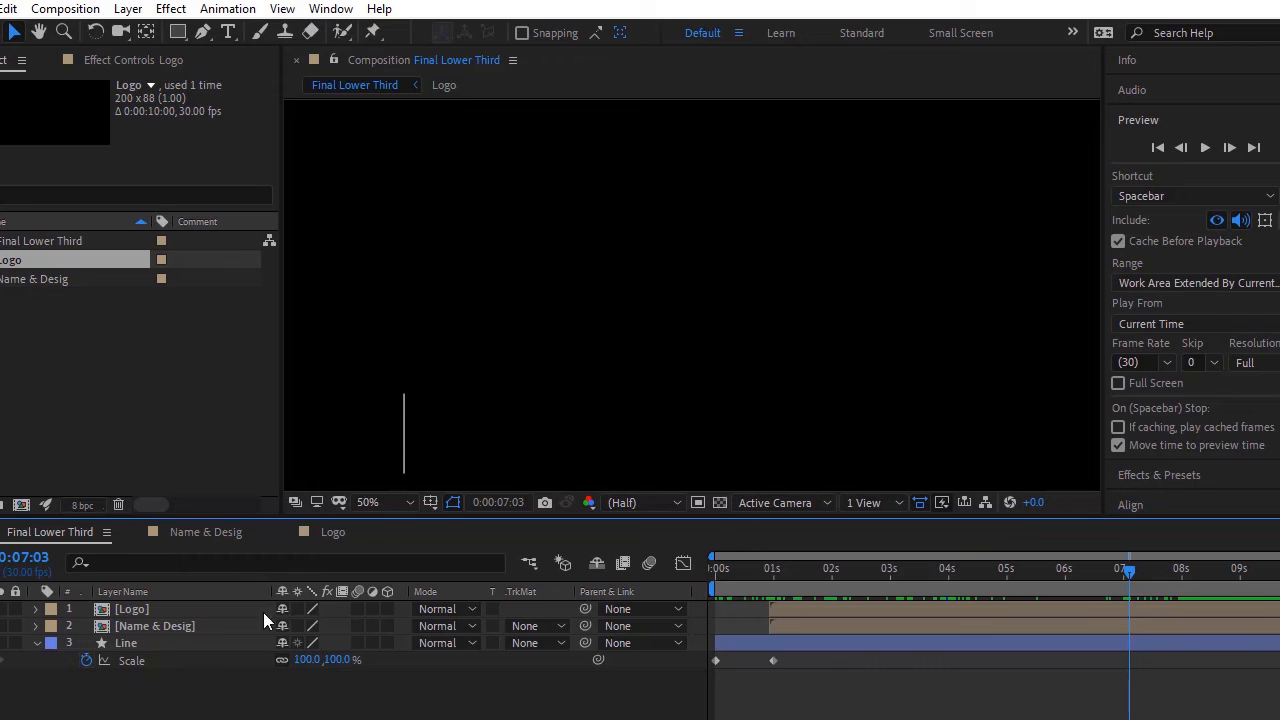
click(90, 643)
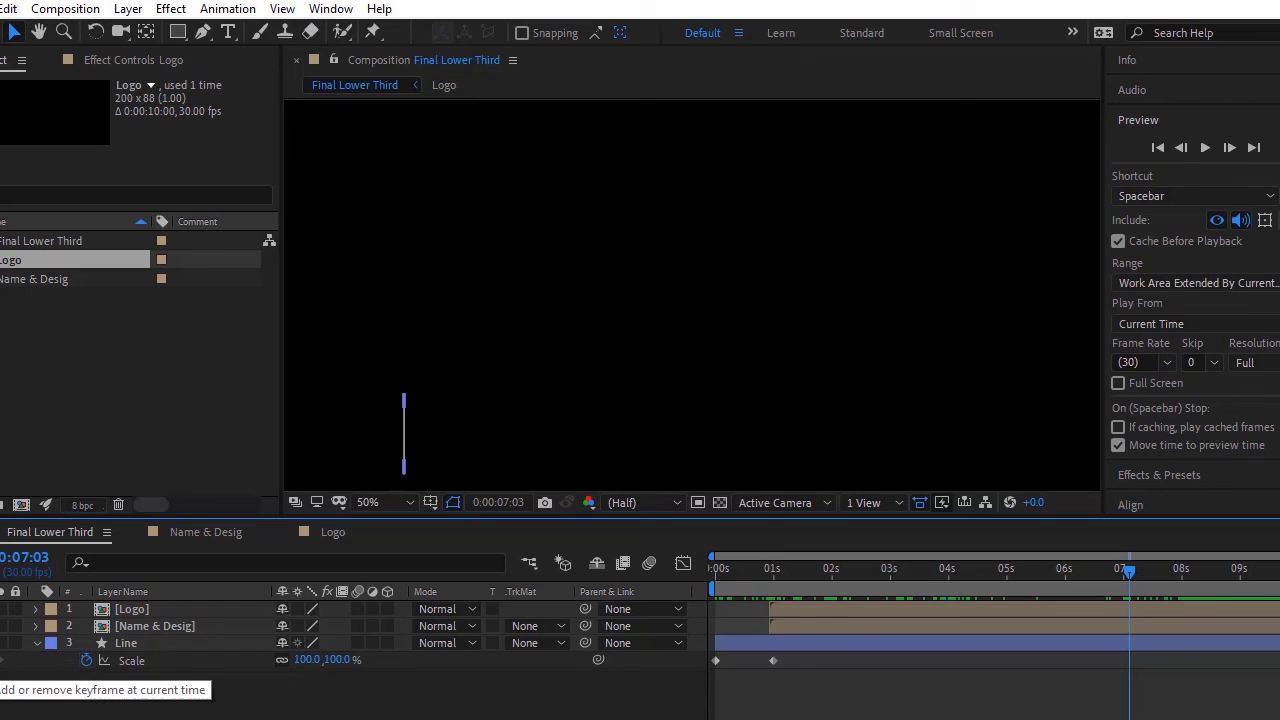
click(3, 661)
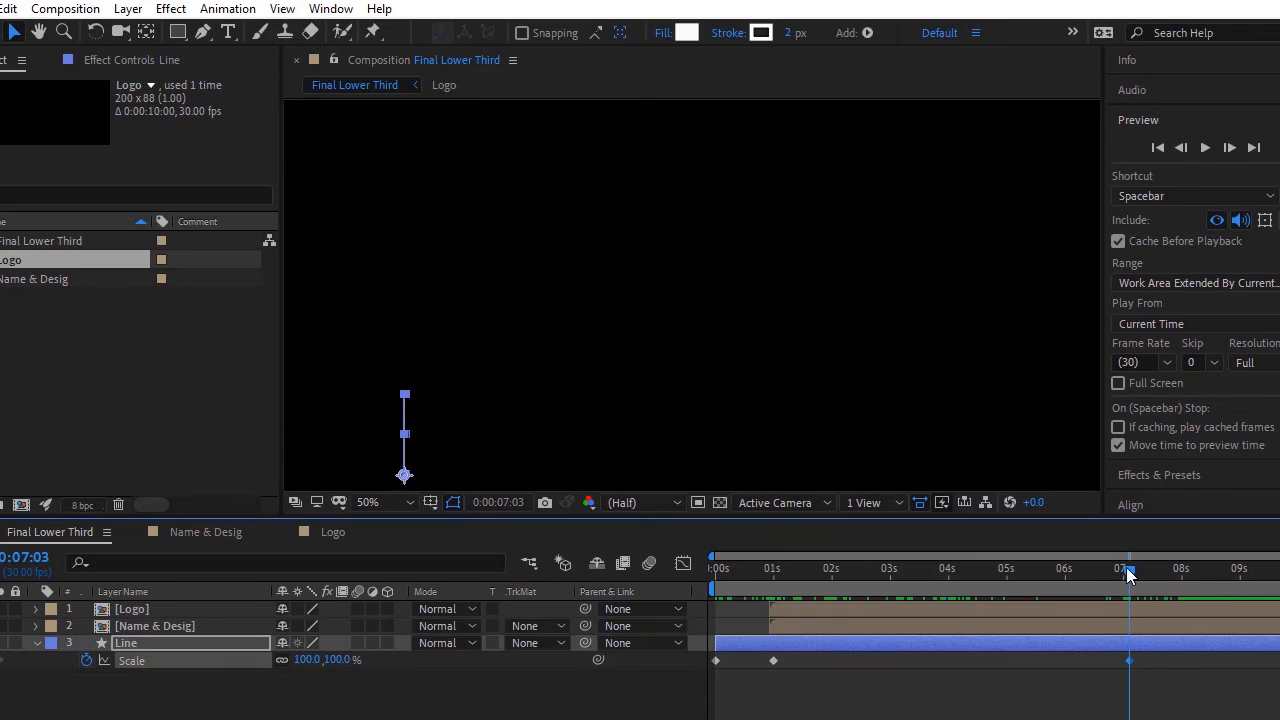
Set the Line layer's Scale to 0% at 0:00:09:29
drag(1133, 577, 1279, 577)
click(310, 661)
text(0)
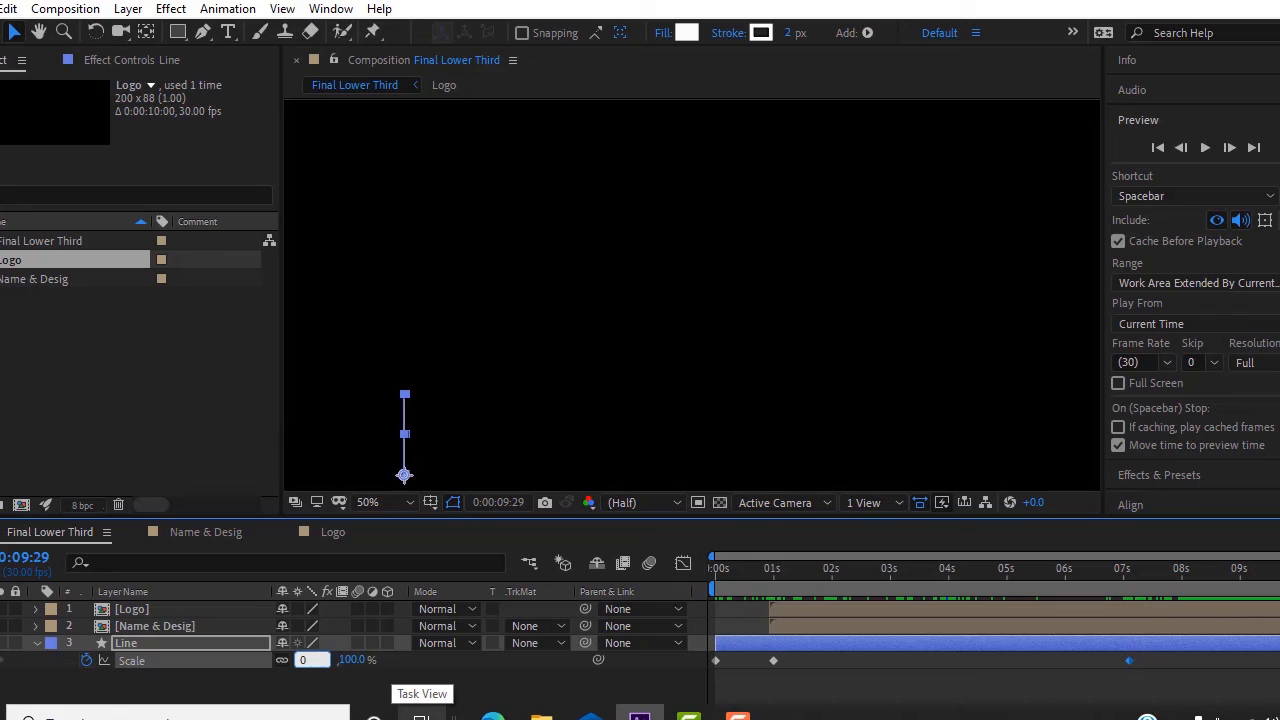
key(Return)
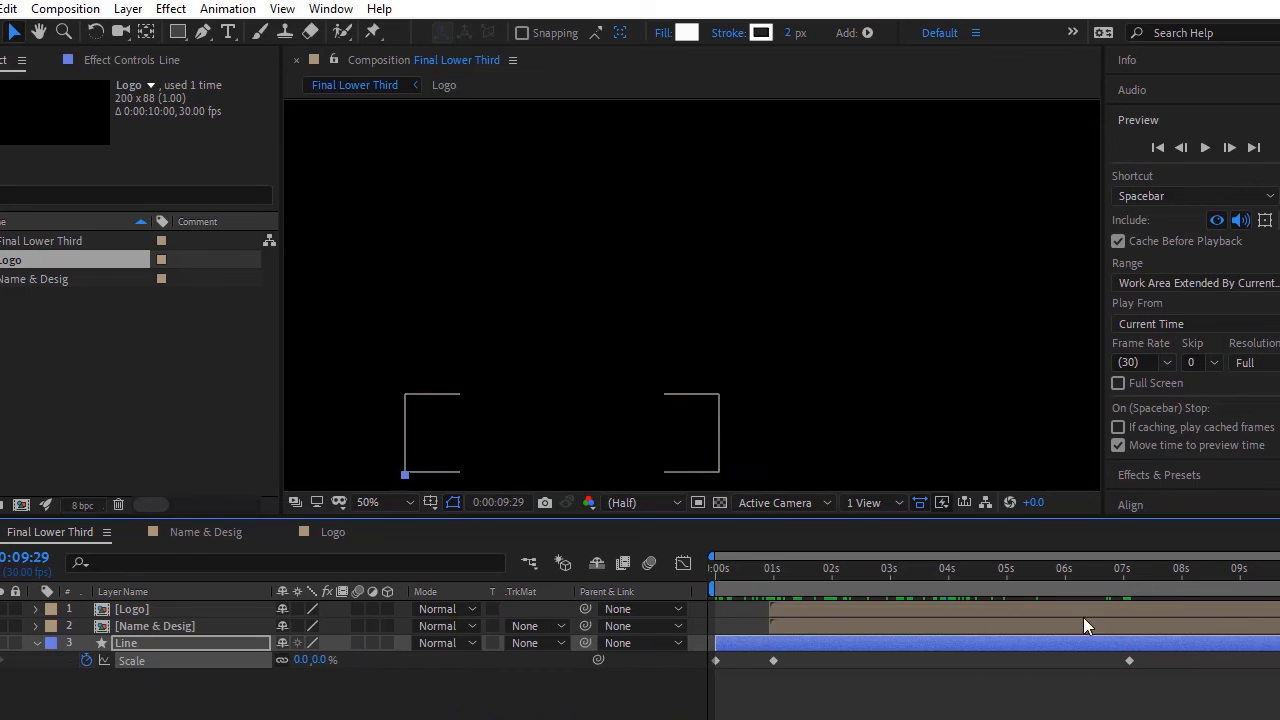
Preview the complete Final Lower Third animation from 0:00:00:00, including the line shrinking away
key(Home)
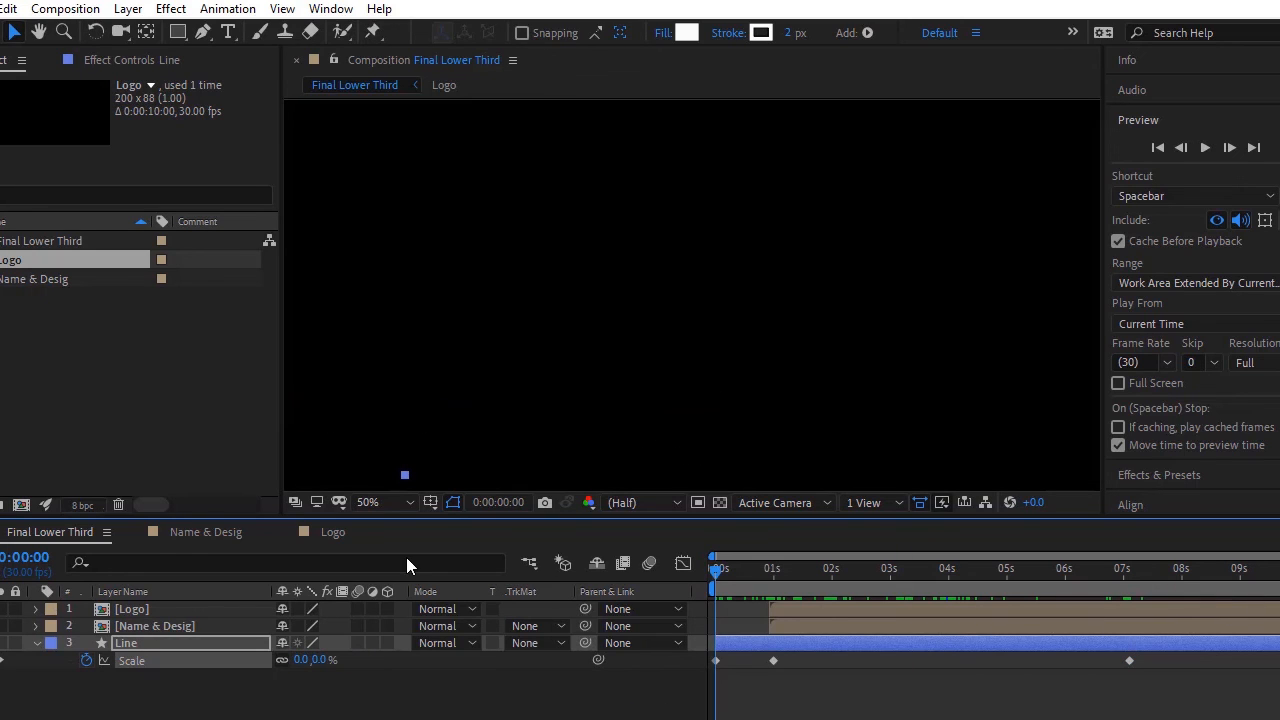
click(1205, 147)
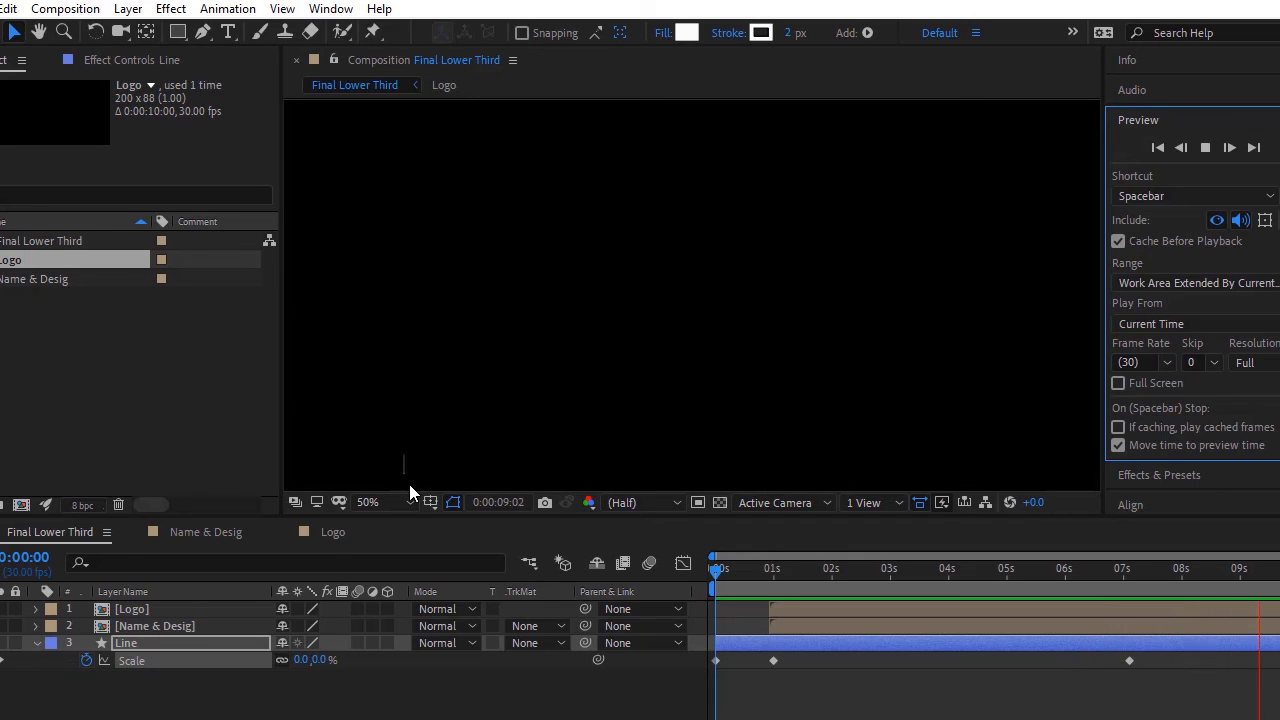
click(1205, 147)
click(1205, 147)
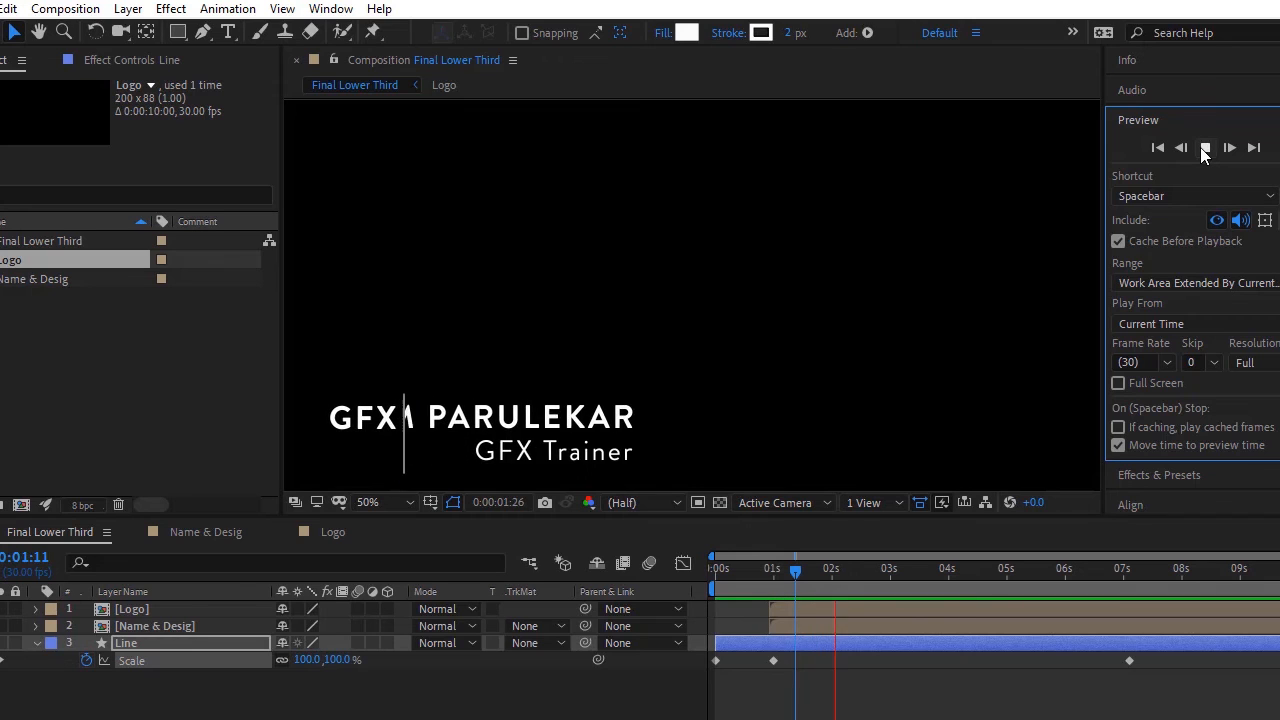